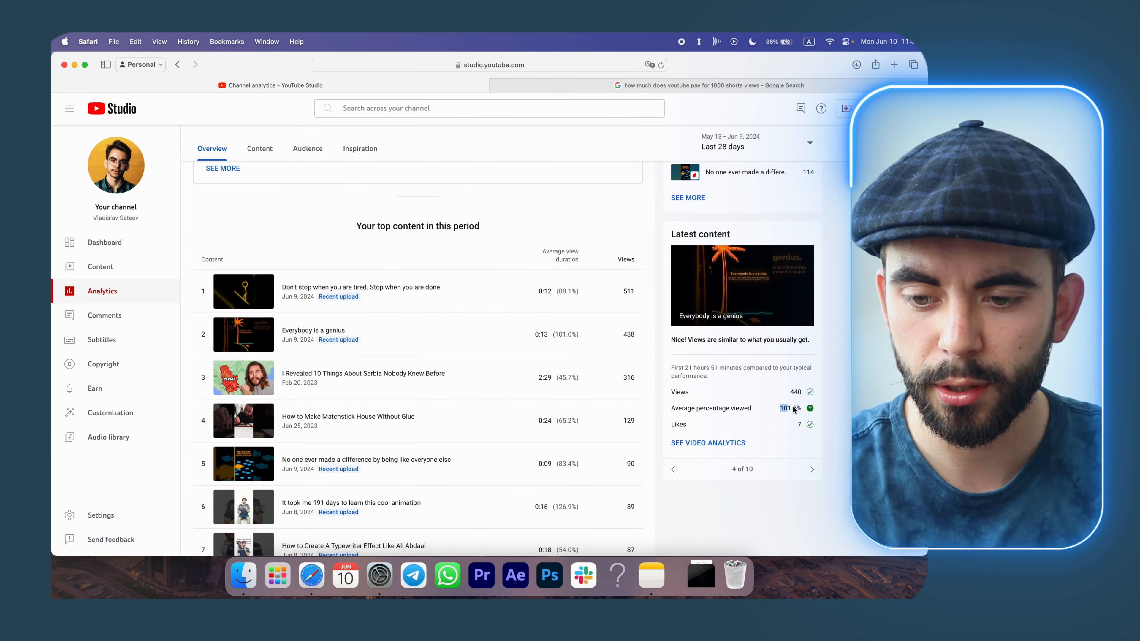
Examine the Screen Time app usage for today and the previous day, then close the settings window.
{"action": "left_click_drag", "start_coordinate": [780, 408], "coordinate": [807, 411]}
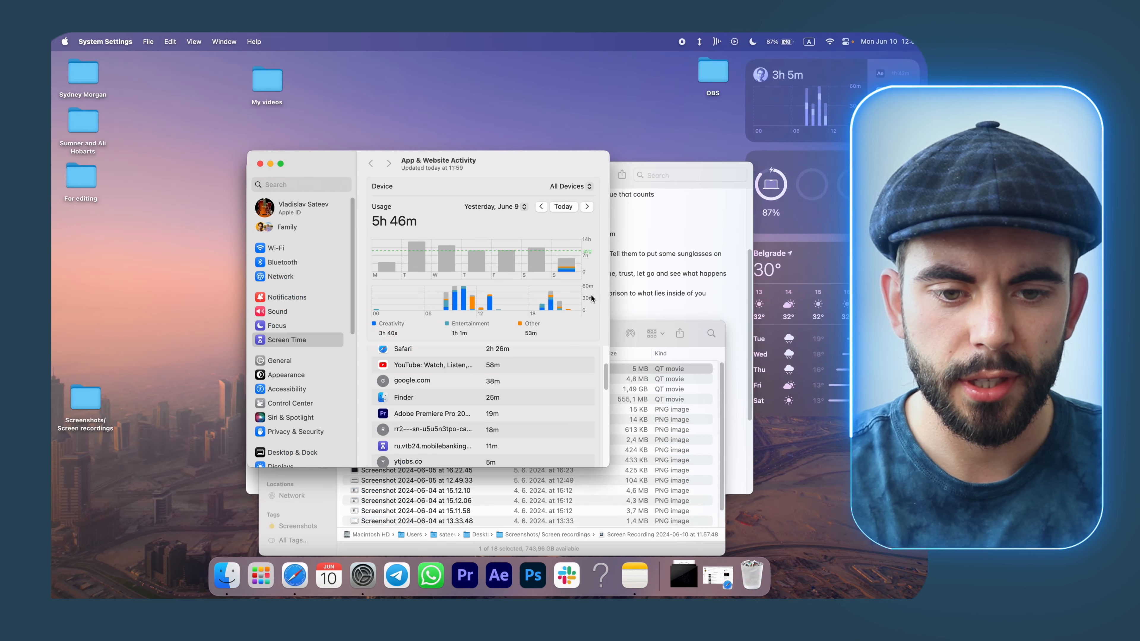
{"action": "scroll", "coordinate": [546, 394], "scroll_direction": "down", "scroll_amount": 2}
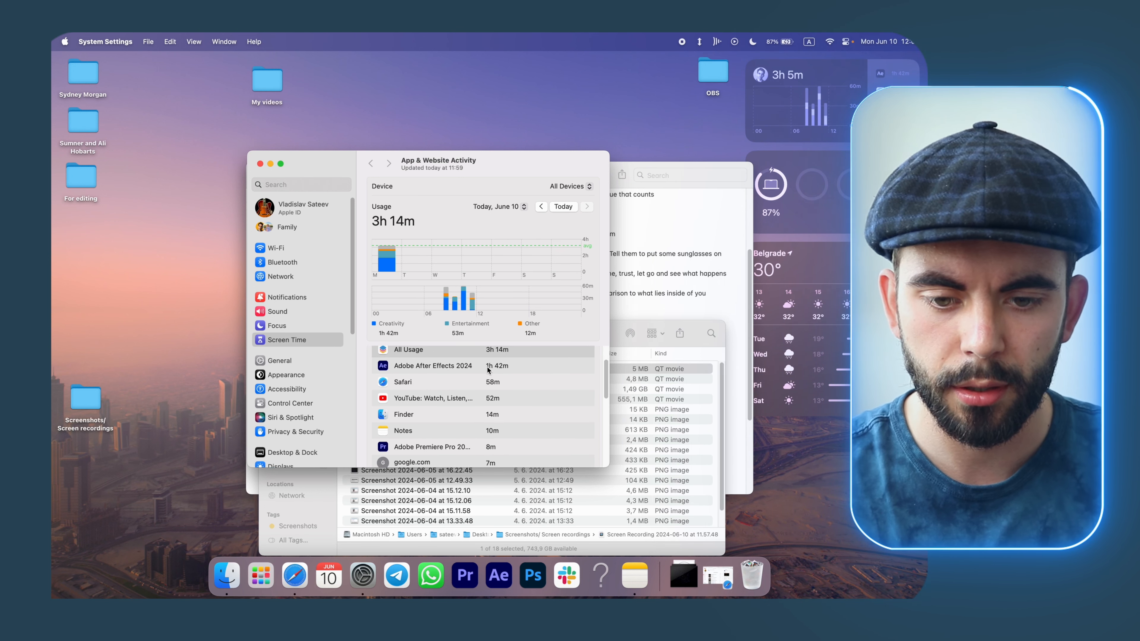
{"action": "scroll", "coordinate": [510, 386], "scroll_direction": "down", "scroll_amount": 1}
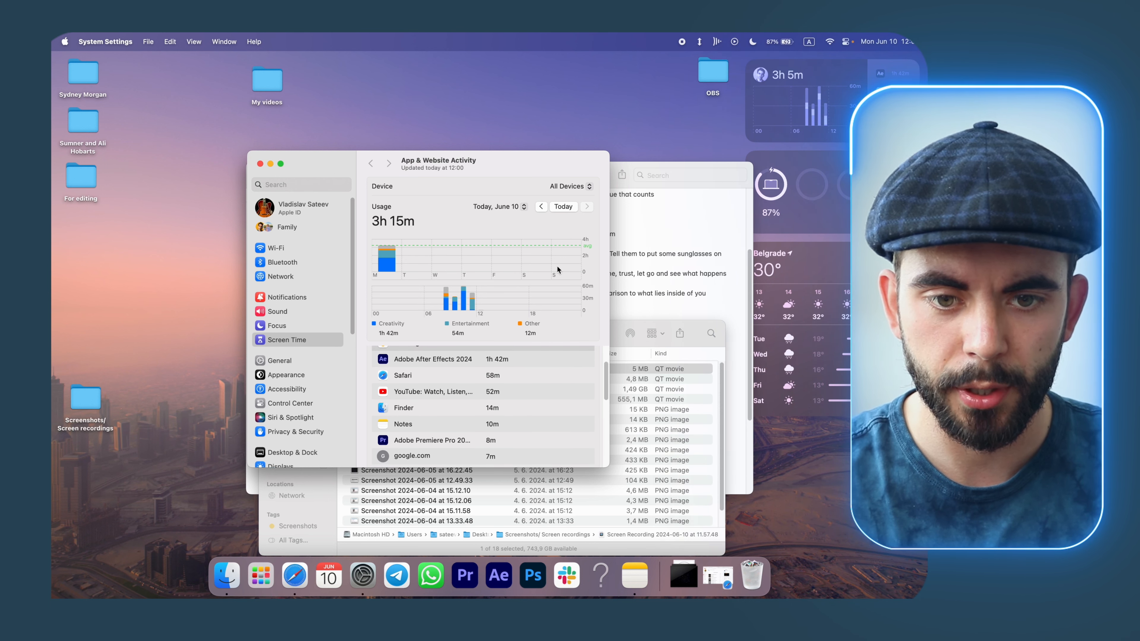
{"action": "left_click", "coordinate": [541, 206]}
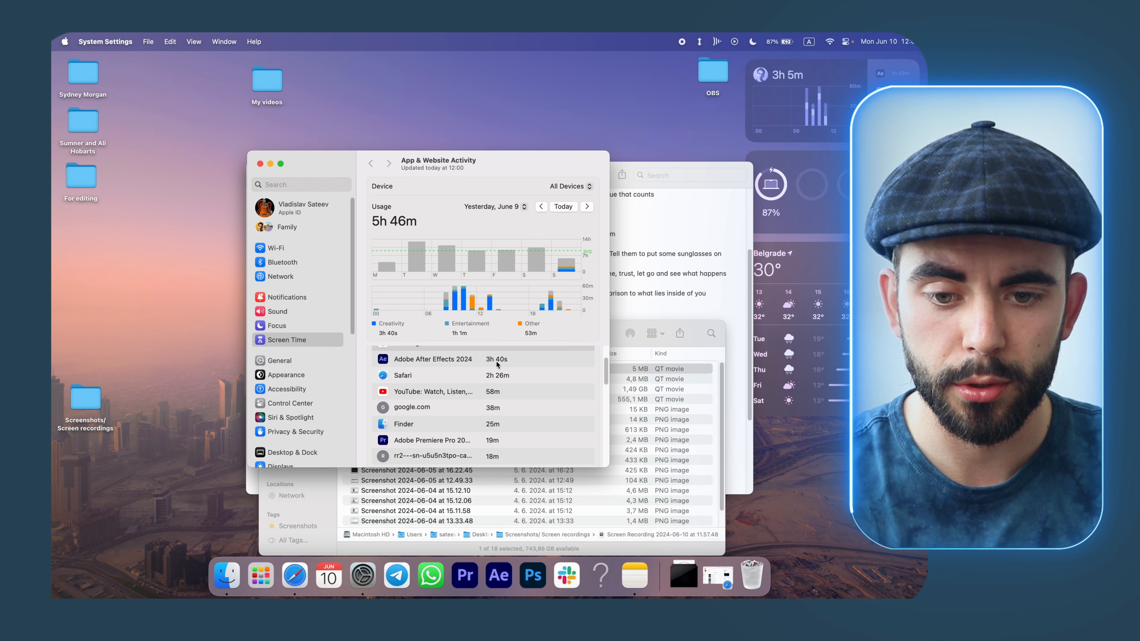
{"action": "scroll", "coordinate": [509, 365], "scroll_direction": "down", "scroll_amount": 3}
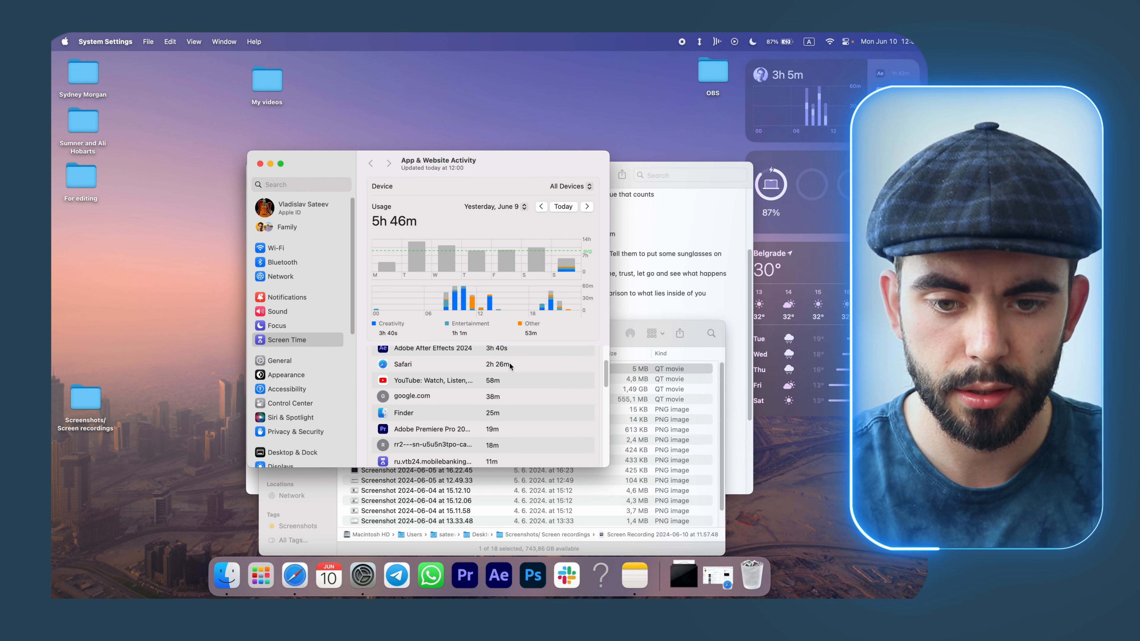
{"action": "scroll", "coordinate": [519, 395], "scroll_direction": "up", "scroll_amount": 5}
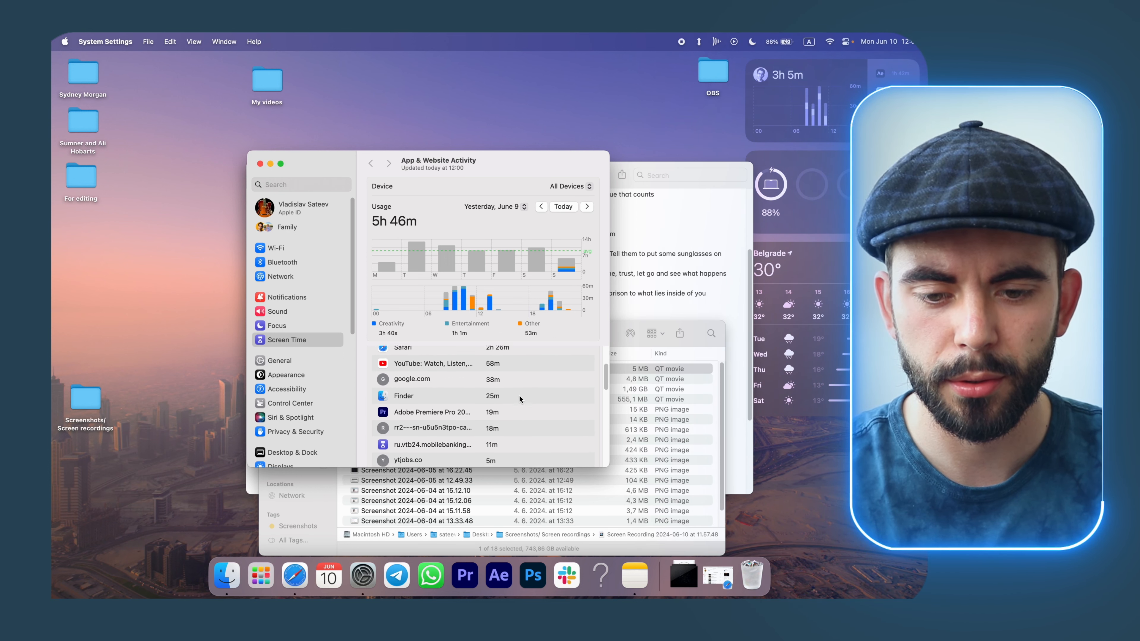
{"action": "left_click", "coordinate": [587, 207]}
{"action": "scroll", "coordinate": [528, 401], "scroll_direction": "down", "scroll_amount": 1}
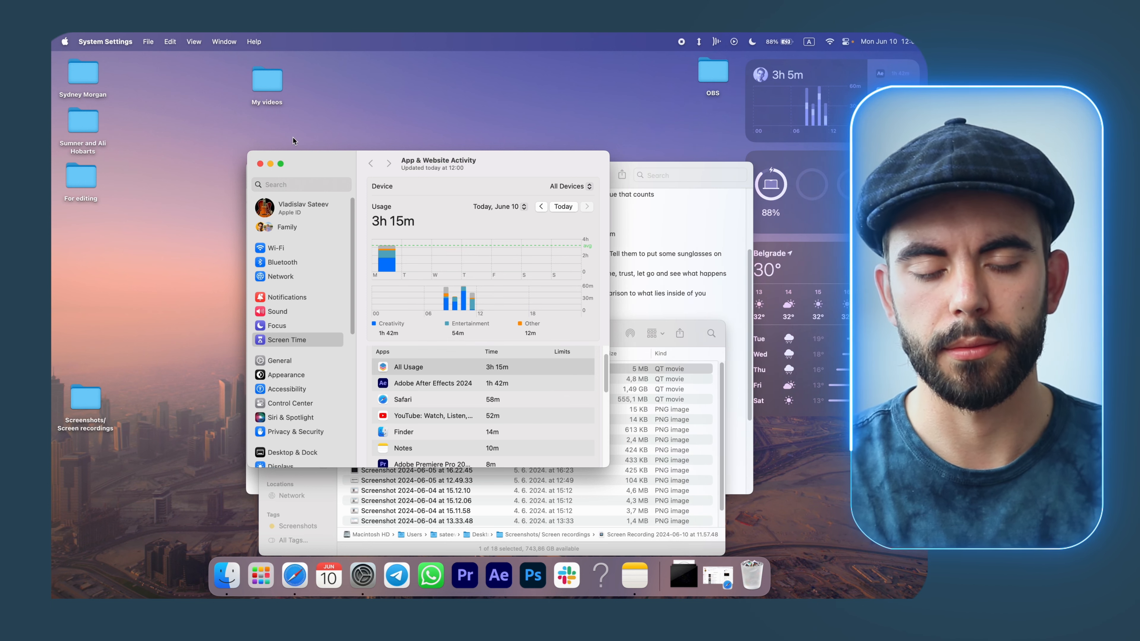
{"action": "left_click", "coordinate": [260, 164]}
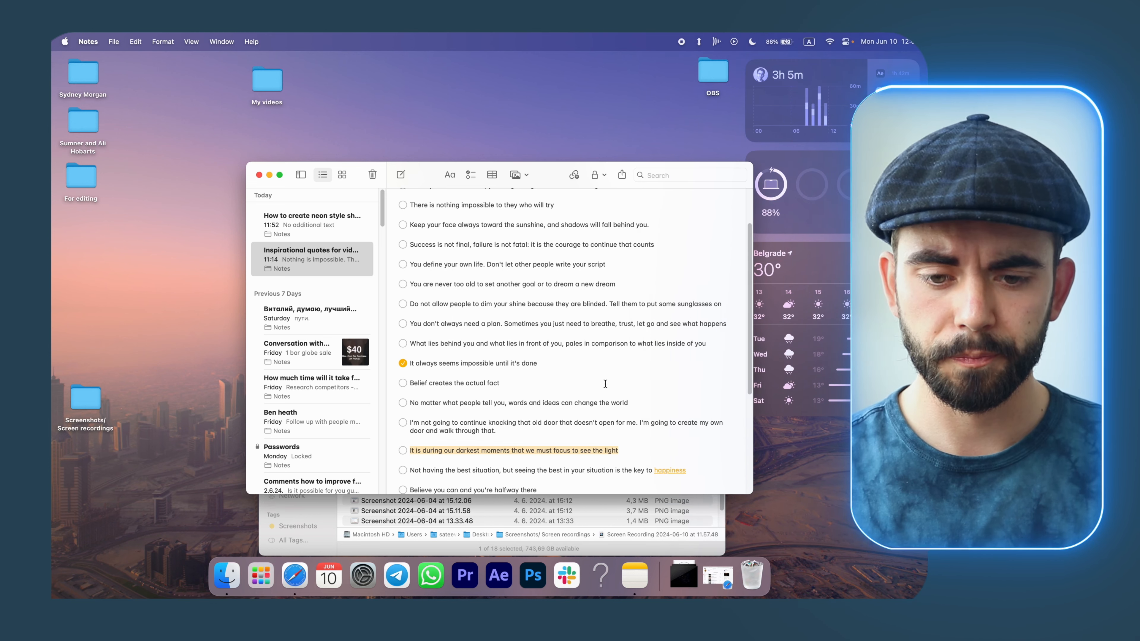
Create a new folder in My videos named '8 -It is during our darkest moments that we must focus to see the light'.
{"action": "scroll", "coordinate": [605, 383], "scroll_direction": "down", "scroll_amount": 3}
{"action": "left_click", "coordinate": [471, 383]}
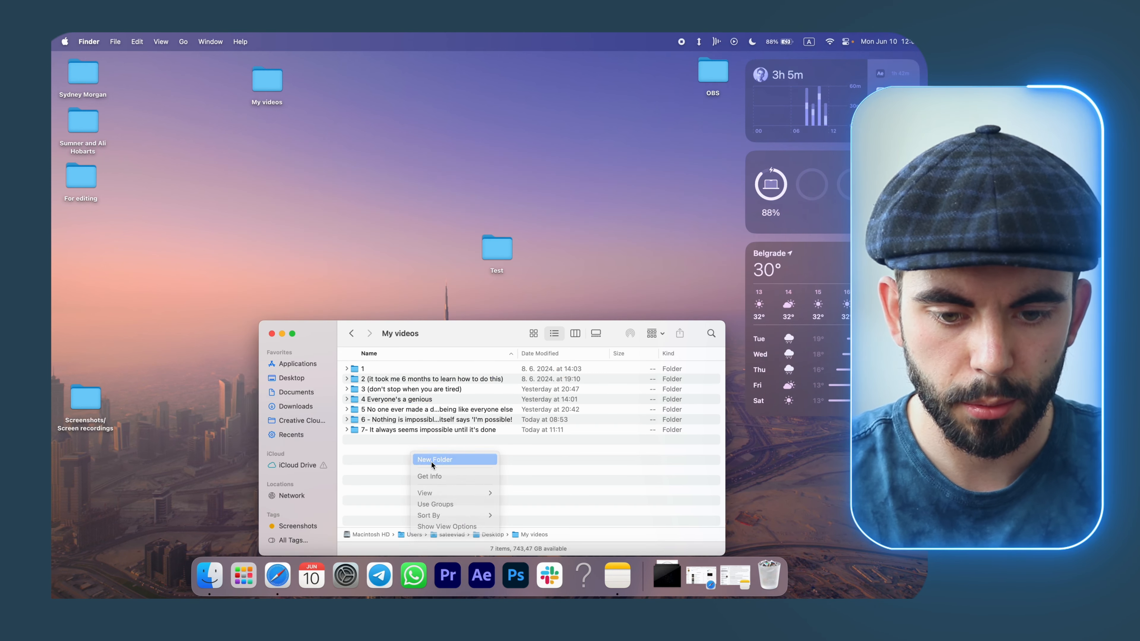
{"action": "left_click", "coordinate": [430, 461]}
{"action": "type", "text": "8 -"}
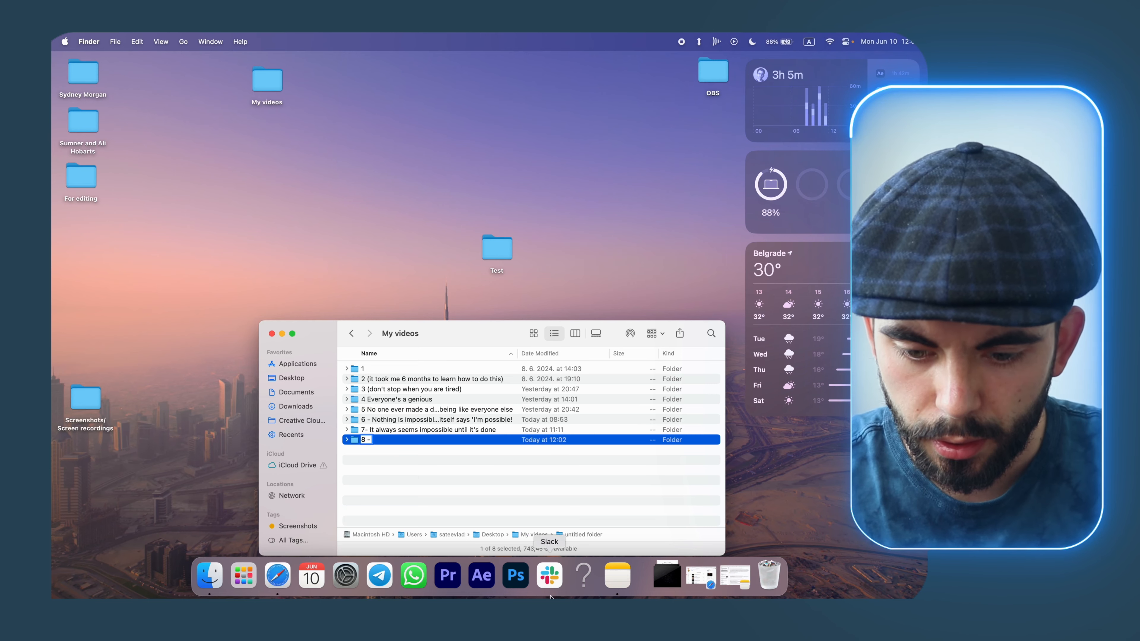
Open After Effects, create a new composition and save the project as 1 inside the new folder 8.
{"action": "left_click", "coordinate": [617, 576]}
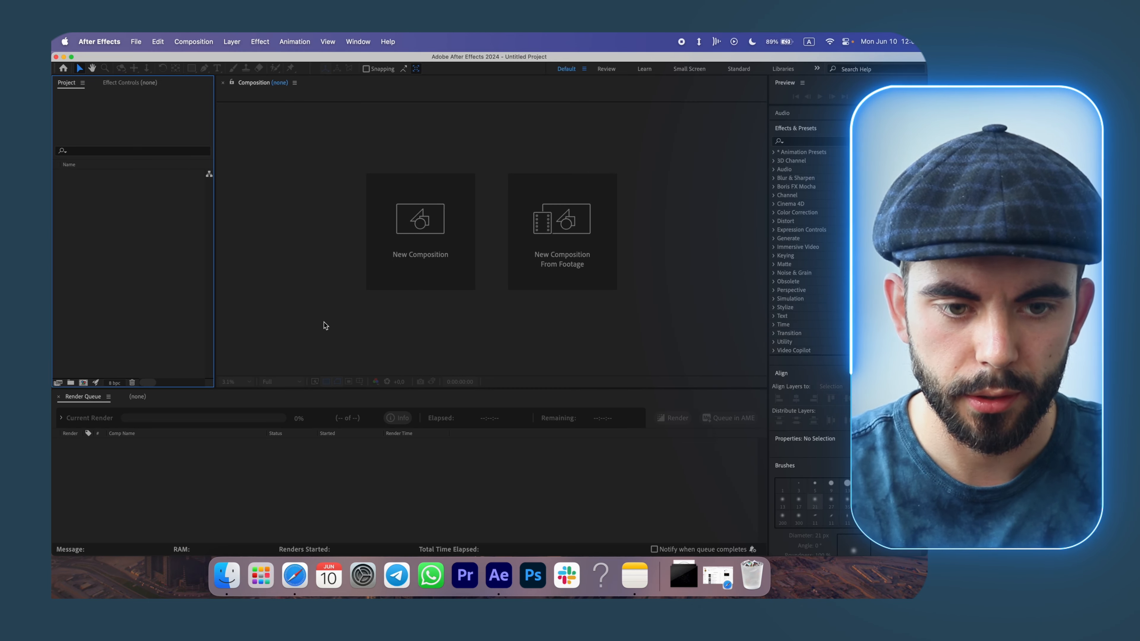
{"action": "key", "text": "super+n"}
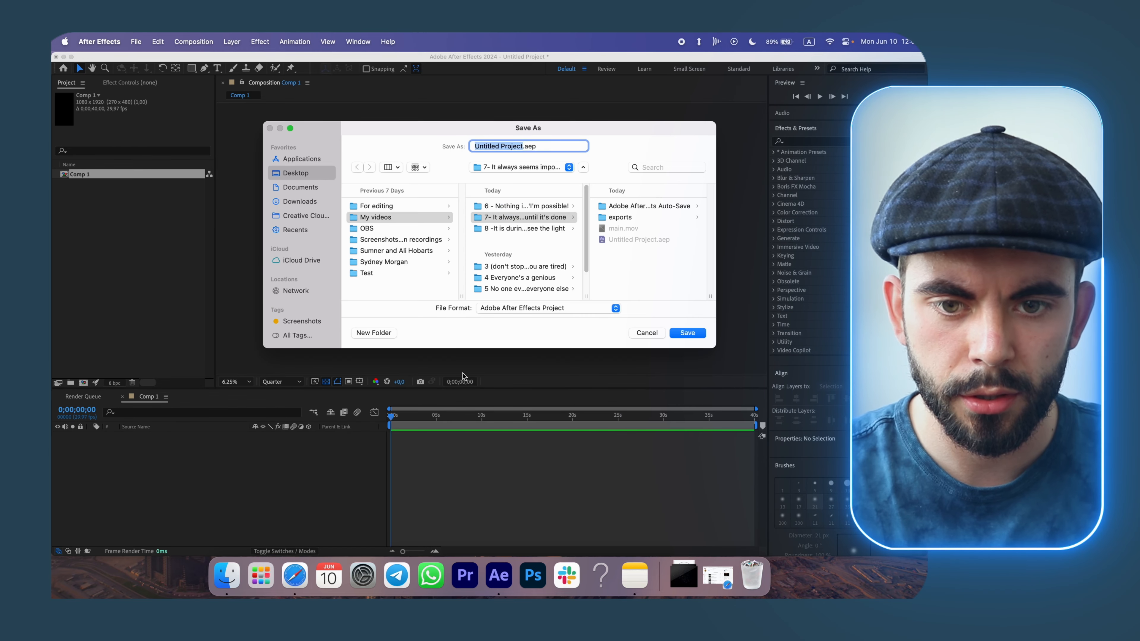
{"action": "type", "text": "1"}
{"action": "left_click", "coordinate": [536, 230]}
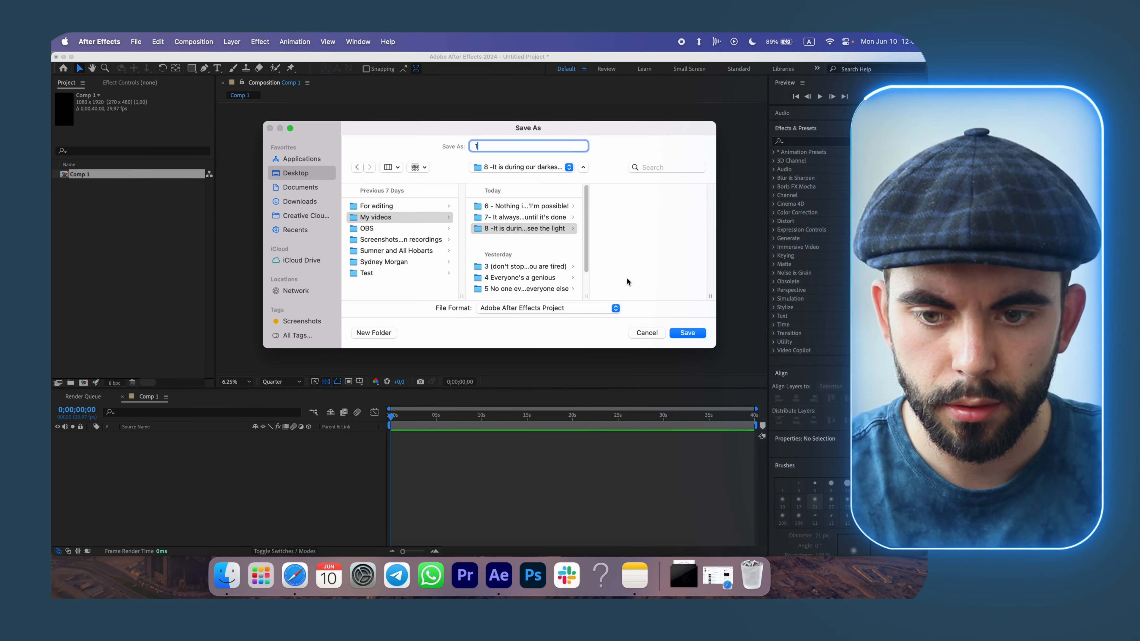
{"action": "left_click", "coordinate": [673, 333]}
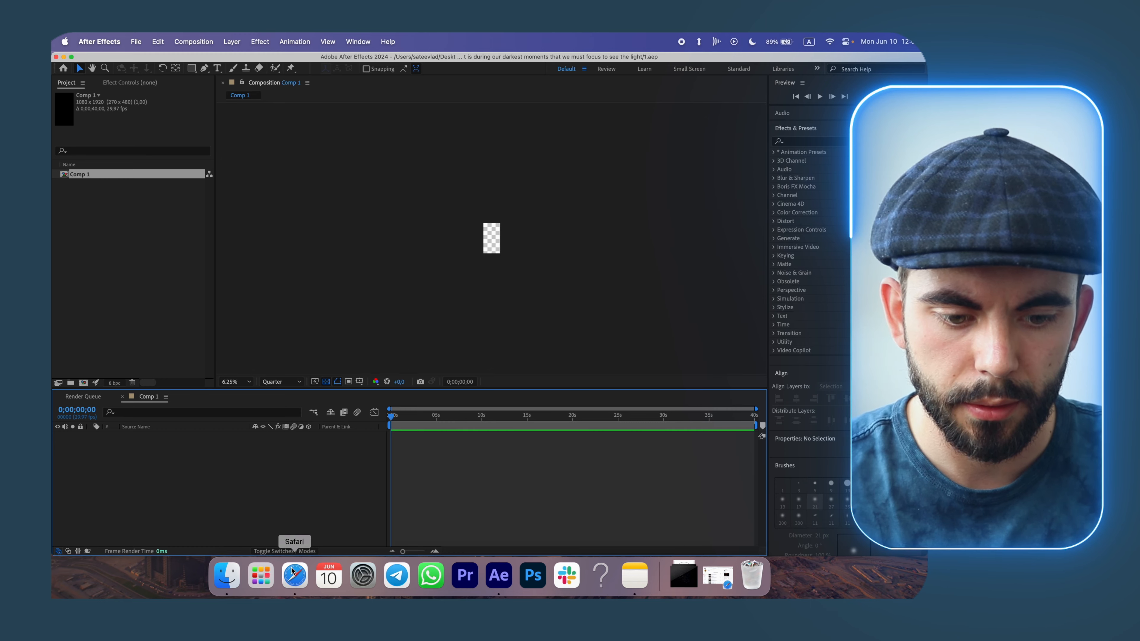
Add a full-frame rectangle shape layer to the composition with an opaque black fill.
{"action": "left_click", "coordinate": [226, 575]}
{"action": "left_click", "coordinate": [184, 503]}
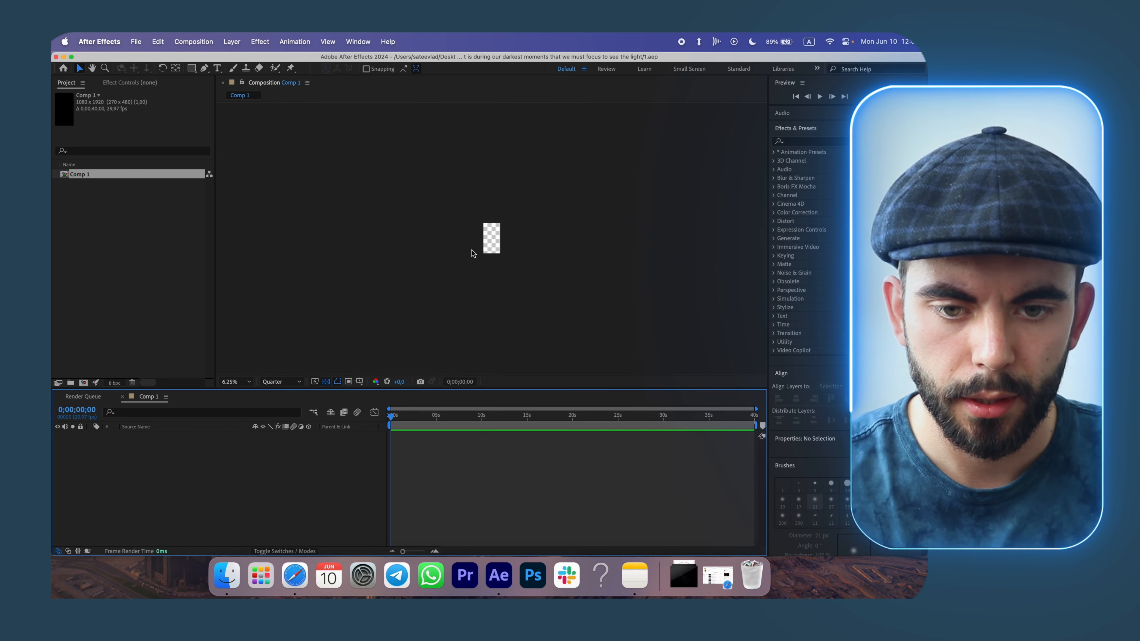
{"action": "key", "text": "period"}
{"action": "key", "text": "period"}
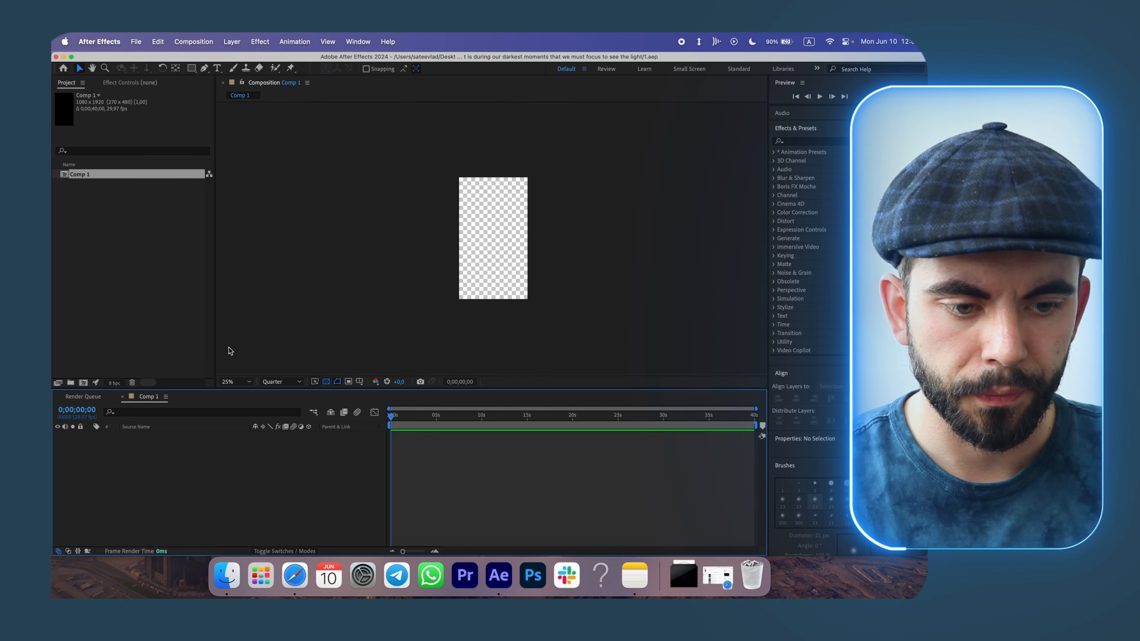
{"action": "key", "text": "period"}
{"action": "double_click", "coordinate": [191, 69]}
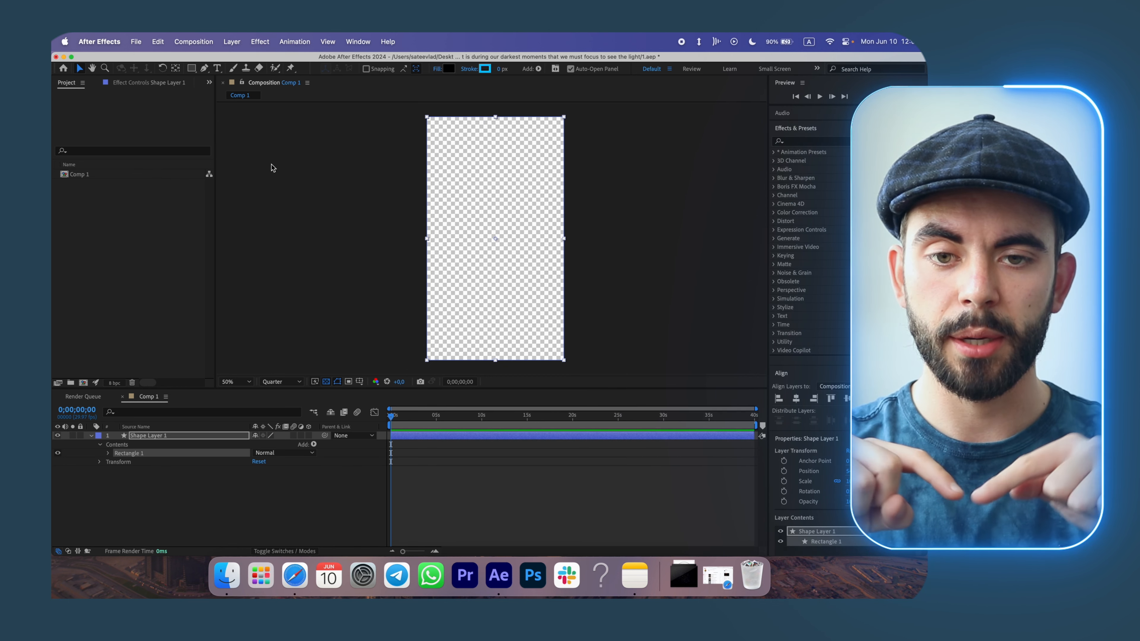
{"action": "left_click", "coordinate": [438, 70]}
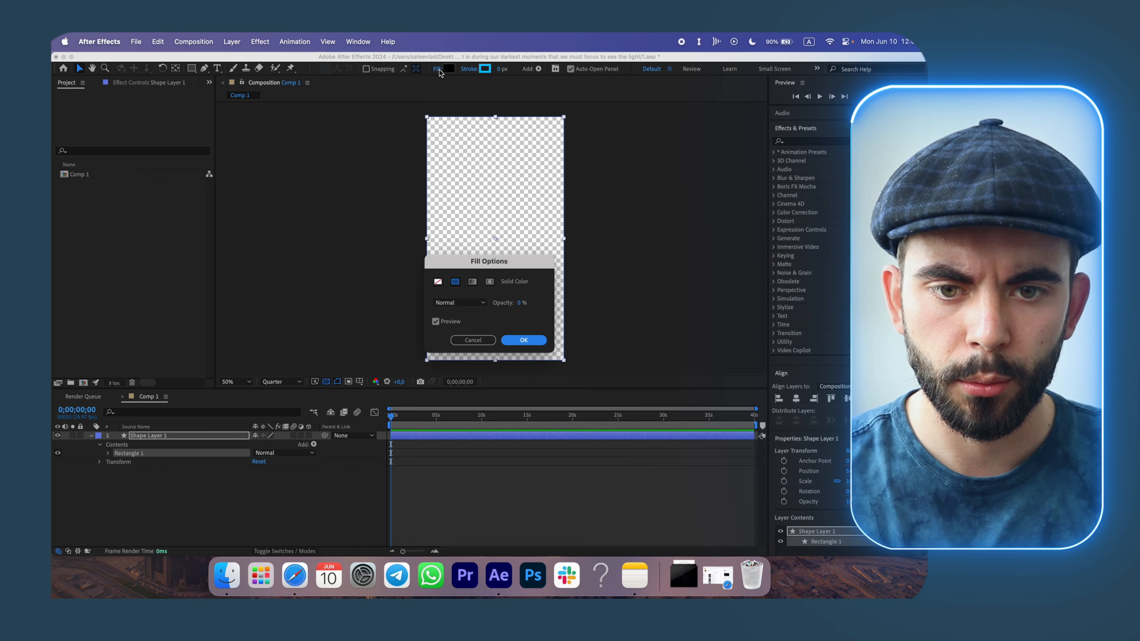
{"action": "left_click_drag", "start_coordinate": [517, 307], "coordinate": [700, 317]}
{"action": "left_click", "coordinate": [524, 340]}
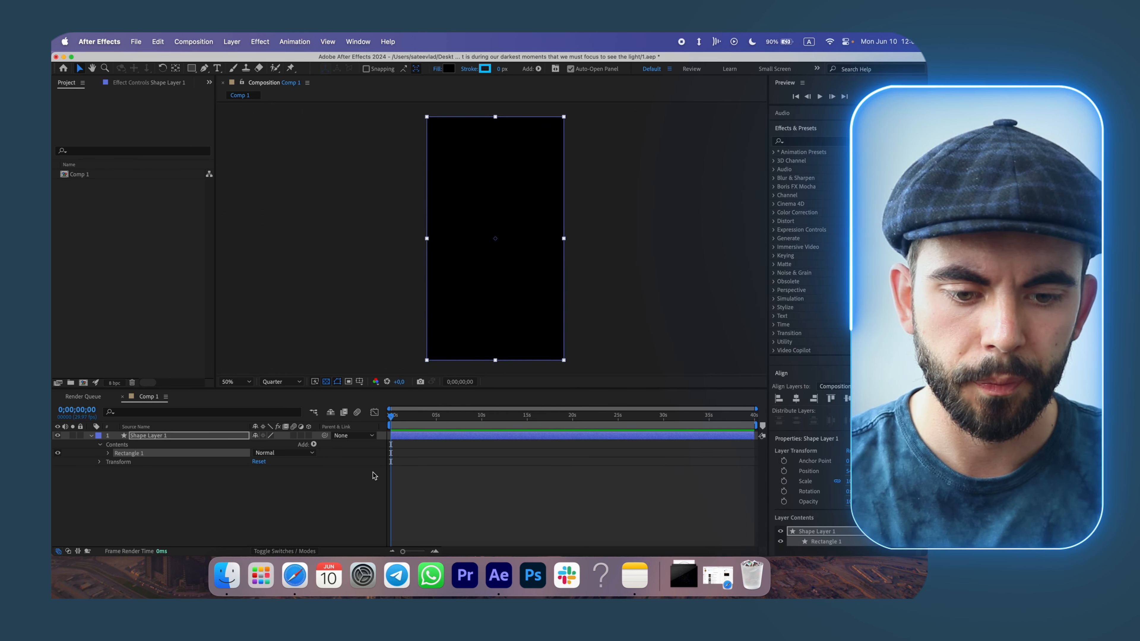
Check the quote list in Notes and return to the composition.
{"action": "left_click", "coordinate": [358, 474]}
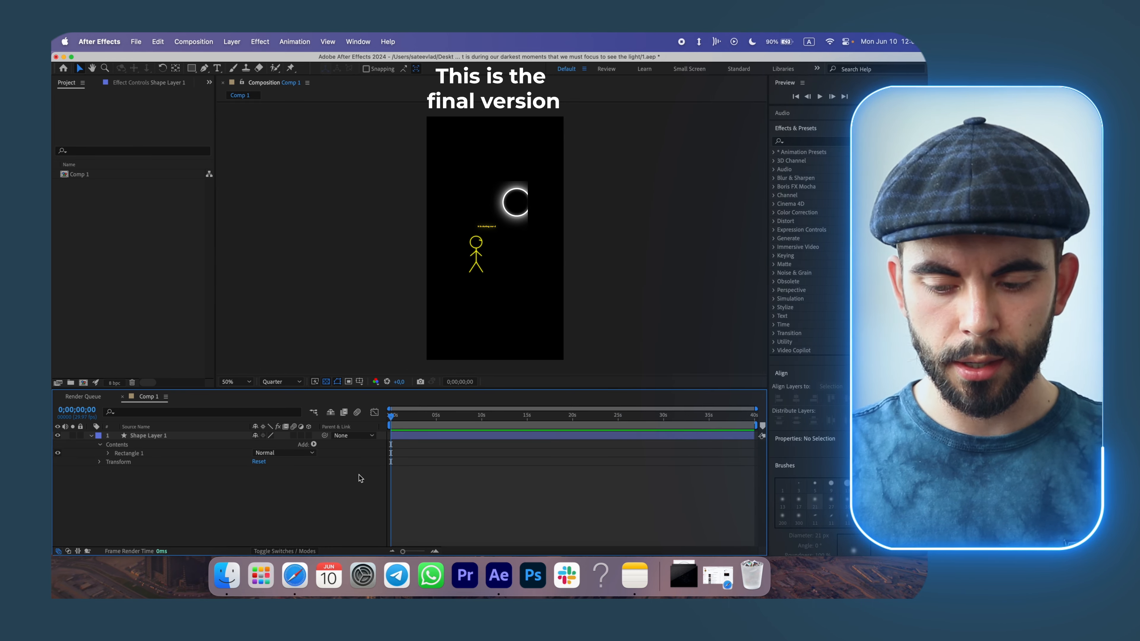
{"action": "left_click", "coordinate": [634, 575]}
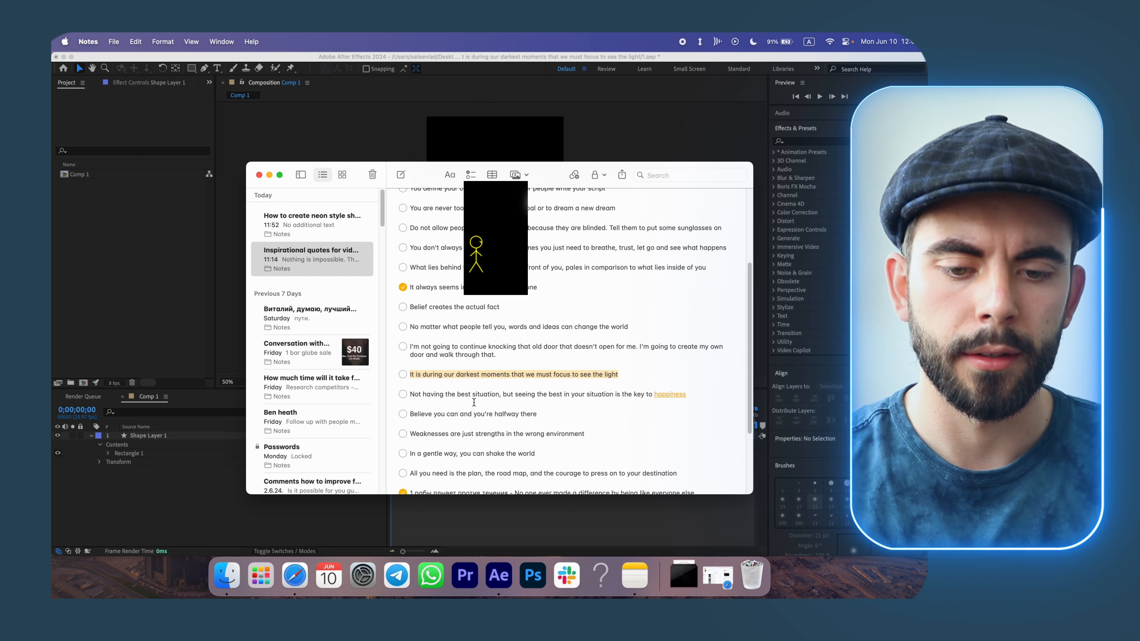
{"action": "left_click", "coordinate": [482, 117]}
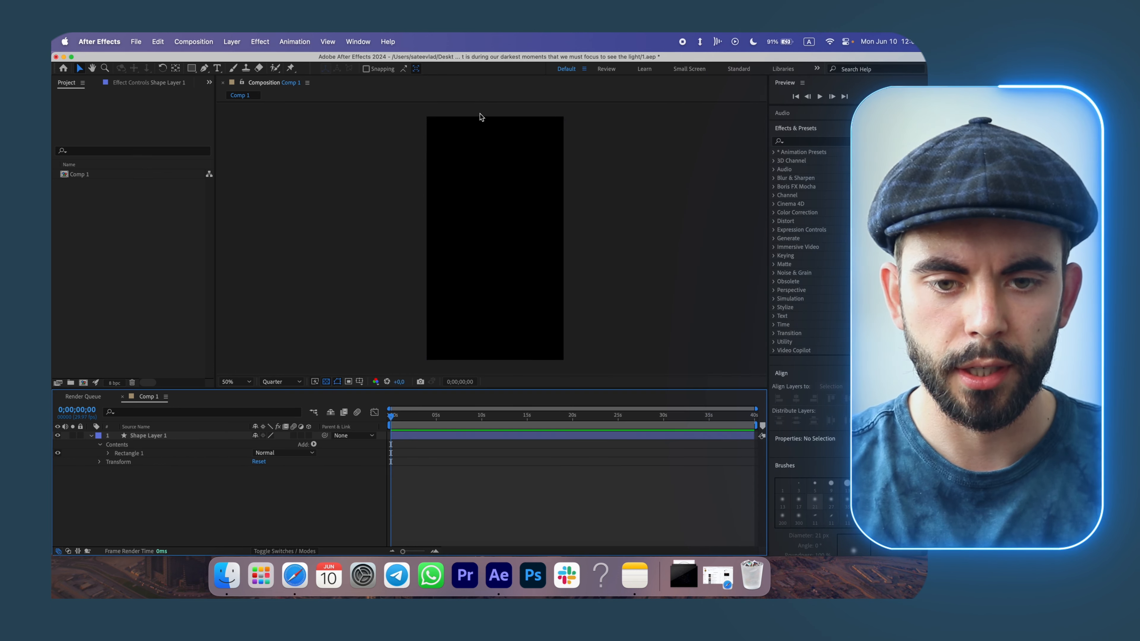
Rename the composition Comp 1 to main.
{"action": "left_click", "coordinate": [87, 175]}
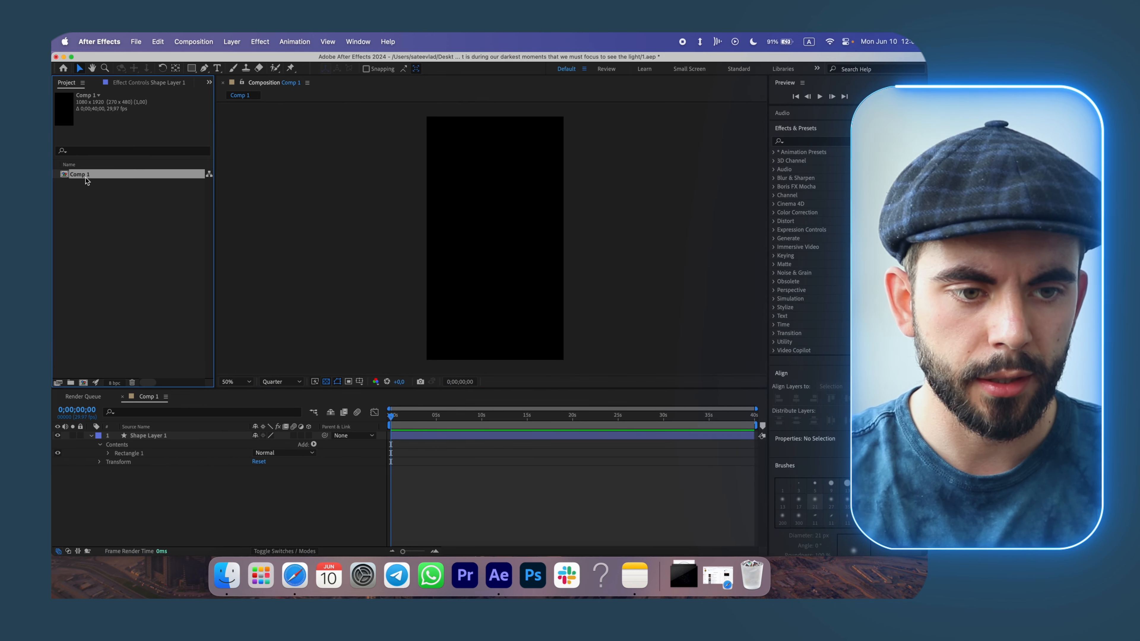
{"action": "right_click", "coordinate": [86, 177]}
{"action": "left_click", "coordinate": [130, 342]}
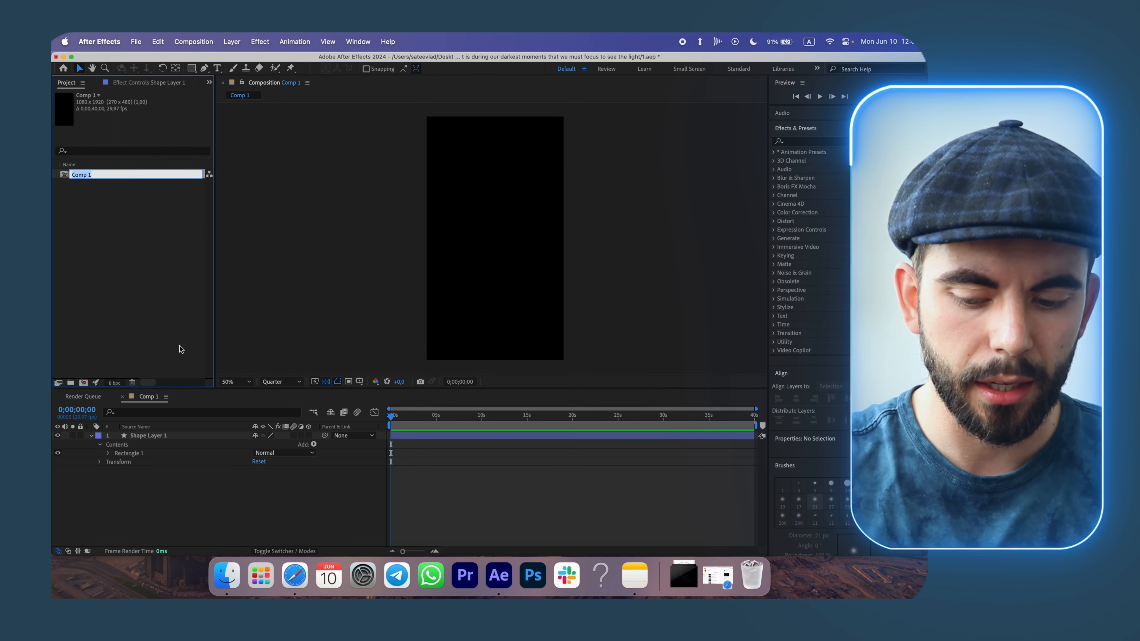
{"action": "type", "text": "main"}
{"action": "key", "text": "Return"}
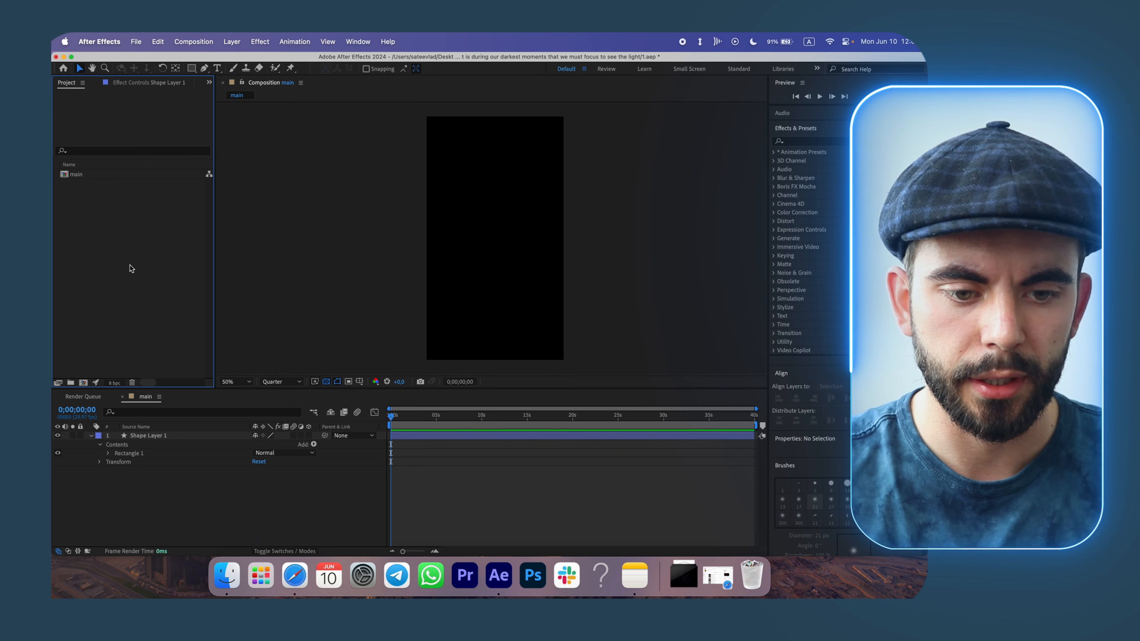
Create a new composition named person and fill it with a full-frame rectangle shape layer.
{"action": "left_click", "coordinate": [83, 383]}
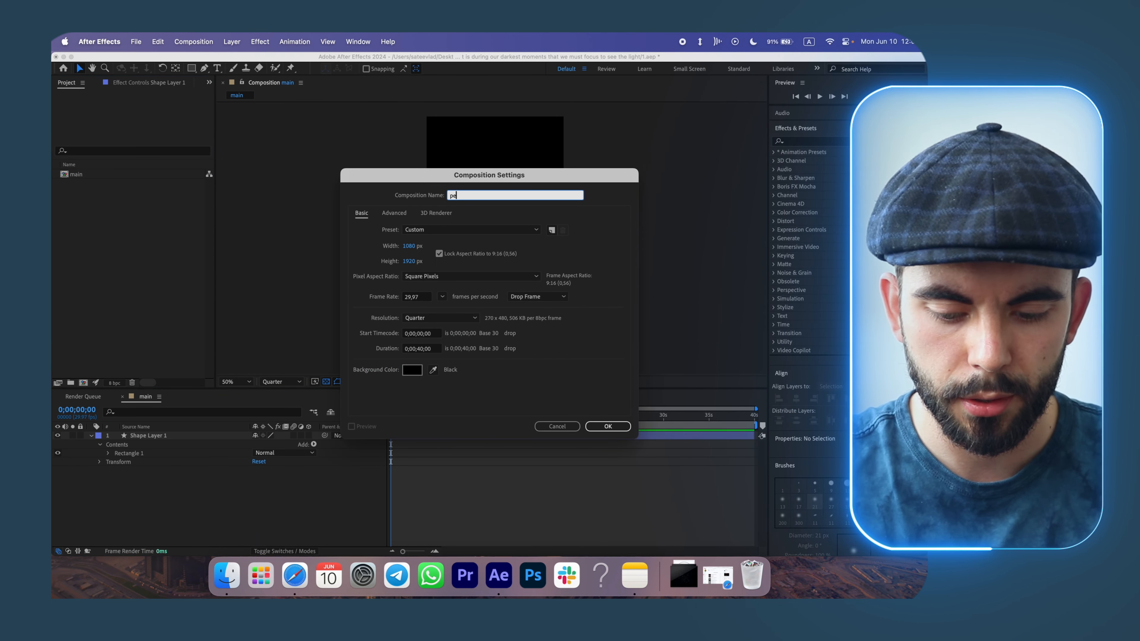
{"action": "key", "text": "Return"}
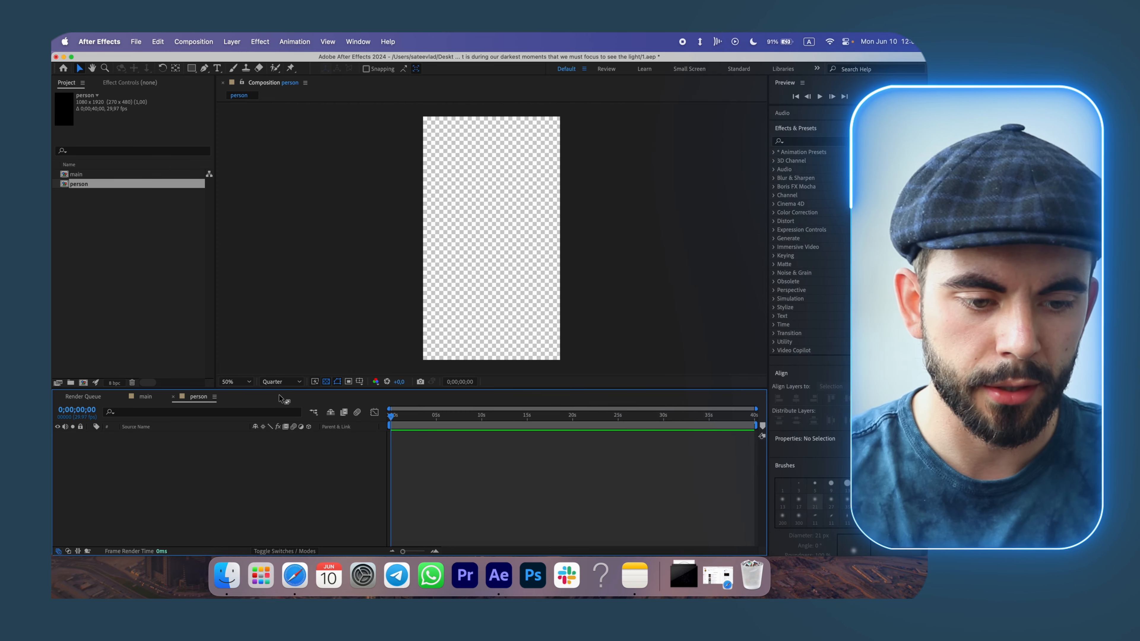
{"action": "double_click", "coordinate": [192, 68]}
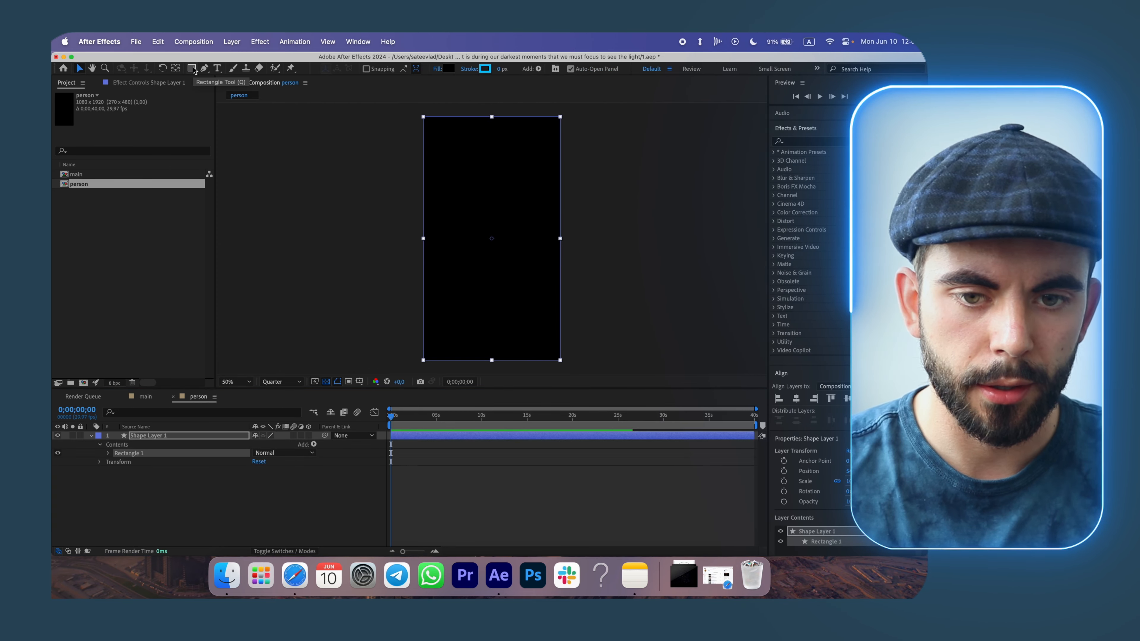
{"action": "key", "text": "v"}
{"action": "left_click", "coordinate": [349, 505]}
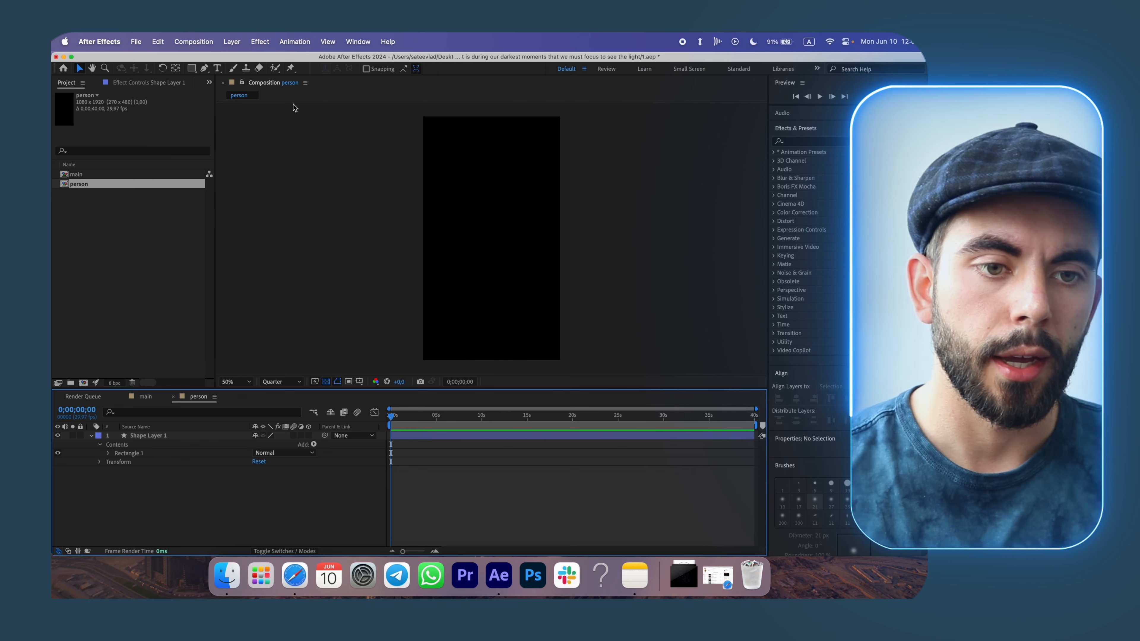
Switch from the Rectangle Tool to the Ellipse Tool.
{"action": "left_click", "coordinate": [192, 68]}
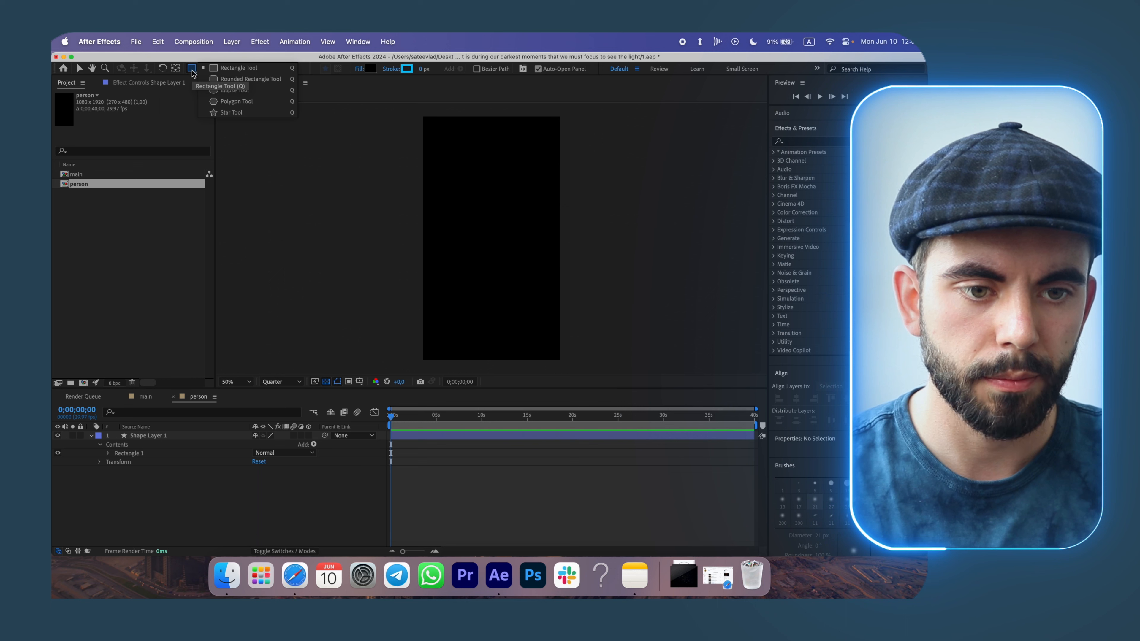
{"action": "left_click", "coordinate": [192, 201]}
{"action": "left_click", "coordinate": [184, 215]}
{"action": "left_click", "coordinate": [192, 68]}
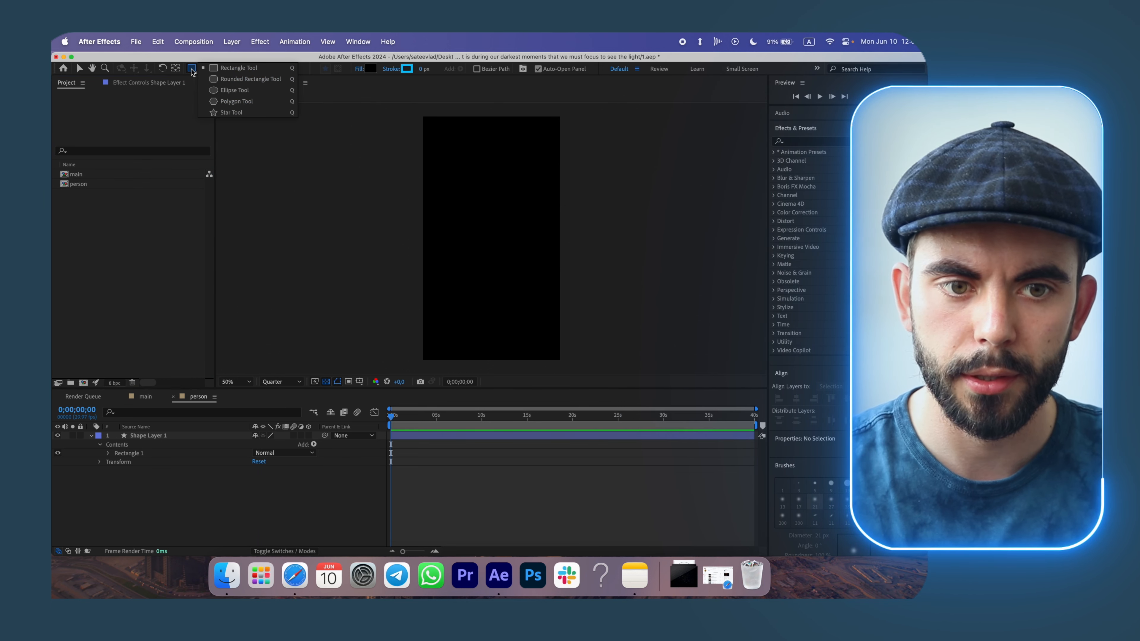
{"action": "left_click", "coordinate": [237, 92]}
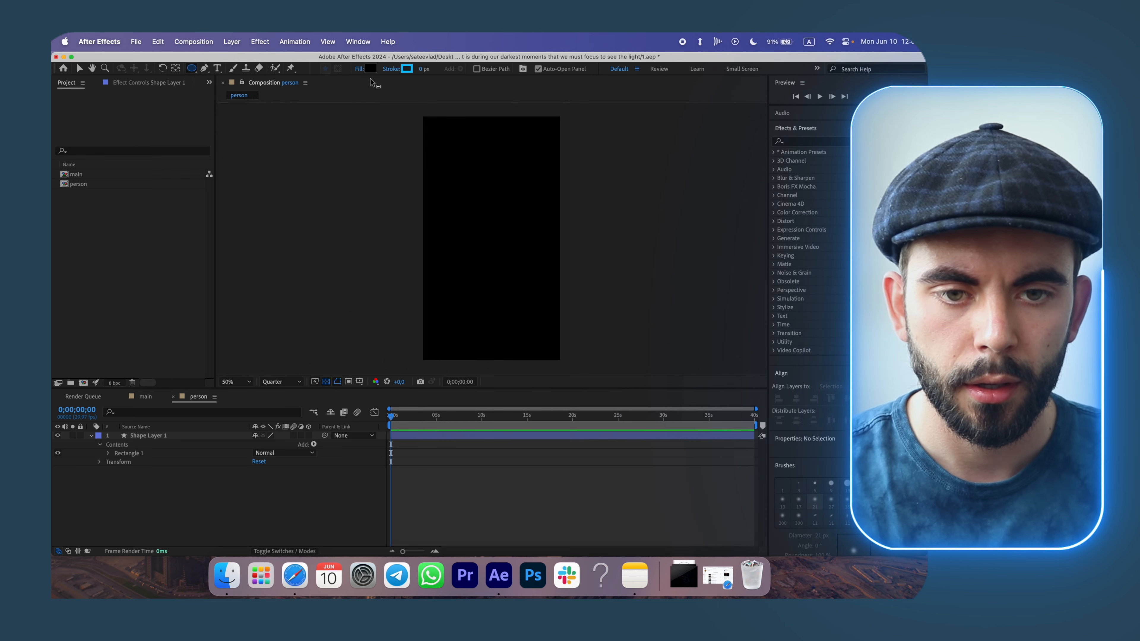
Set the Ellipse Tool's fill opacity to 0% and its stroke width to 10 px.
{"action": "left_click", "coordinate": [359, 69]}
{"action": "type", "text": "0"}
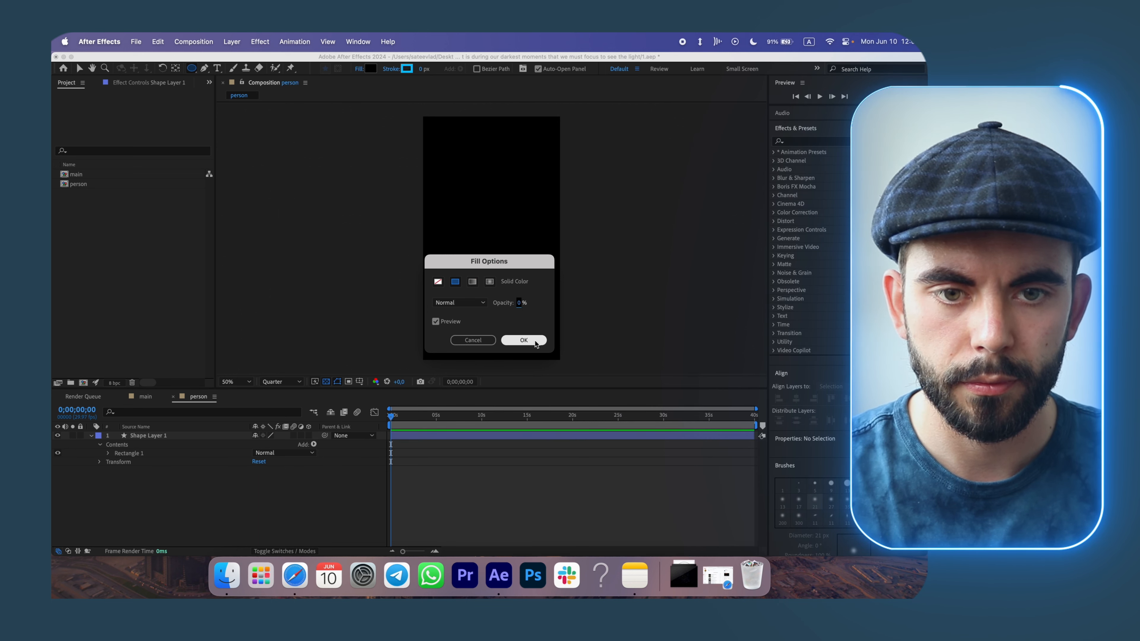
{"action": "left_click", "coordinate": [524, 340]}
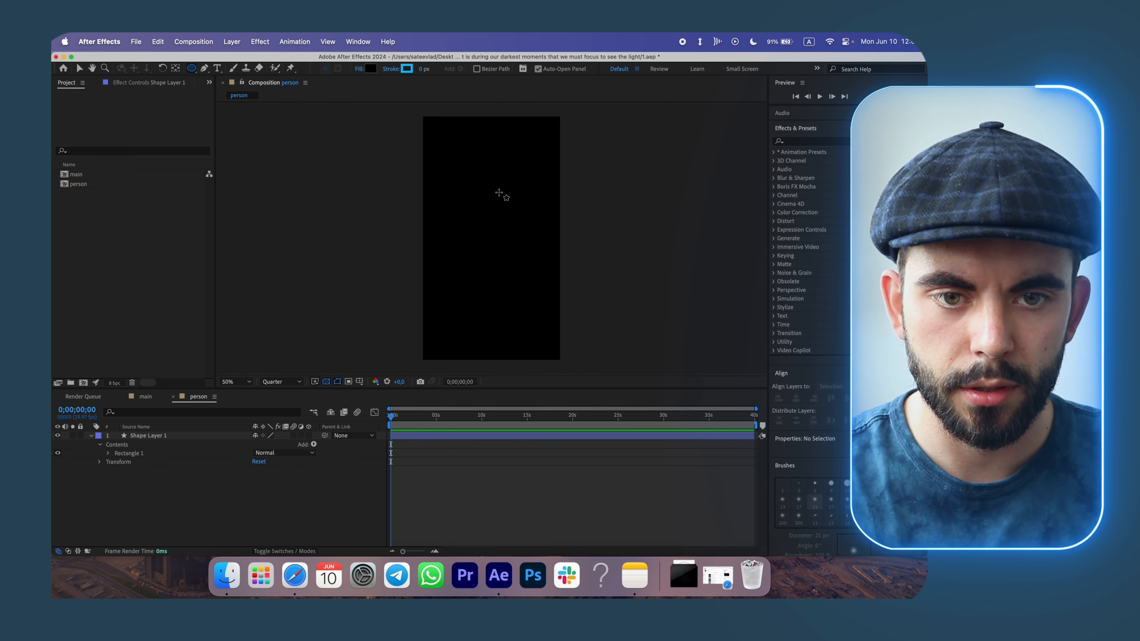
{"action": "left_click", "coordinate": [423, 68]}
{"action": "type", "text": "10"}
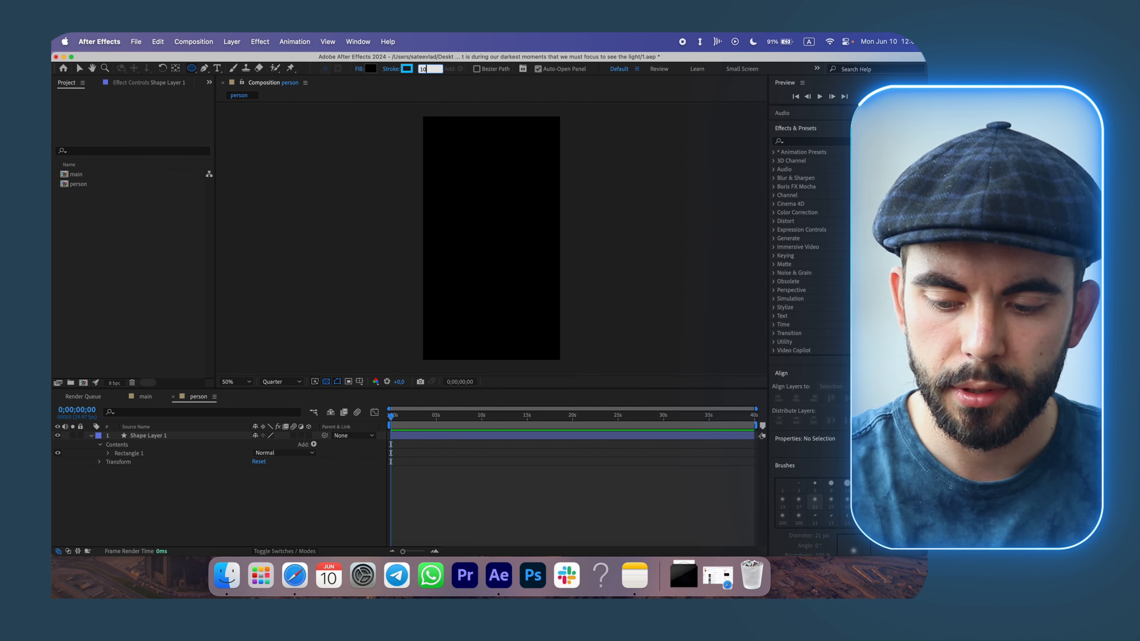
Set the Ellipse Tool's stroke colour to yellow, FFF200.
{"action": "left_click", "coordinate": [406, 69]}
{"action": "left_click", "coordinate": [641, 380]}
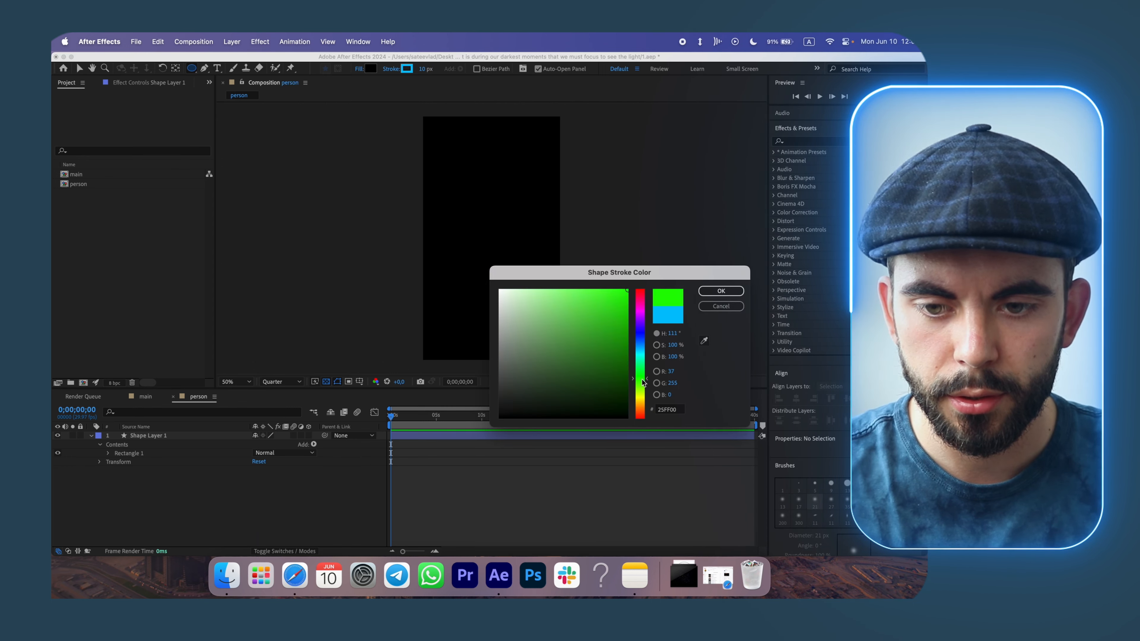
{"action": "left_click_drag", "start_coordinate": [643, 381], "coordinate": [645, 399]}
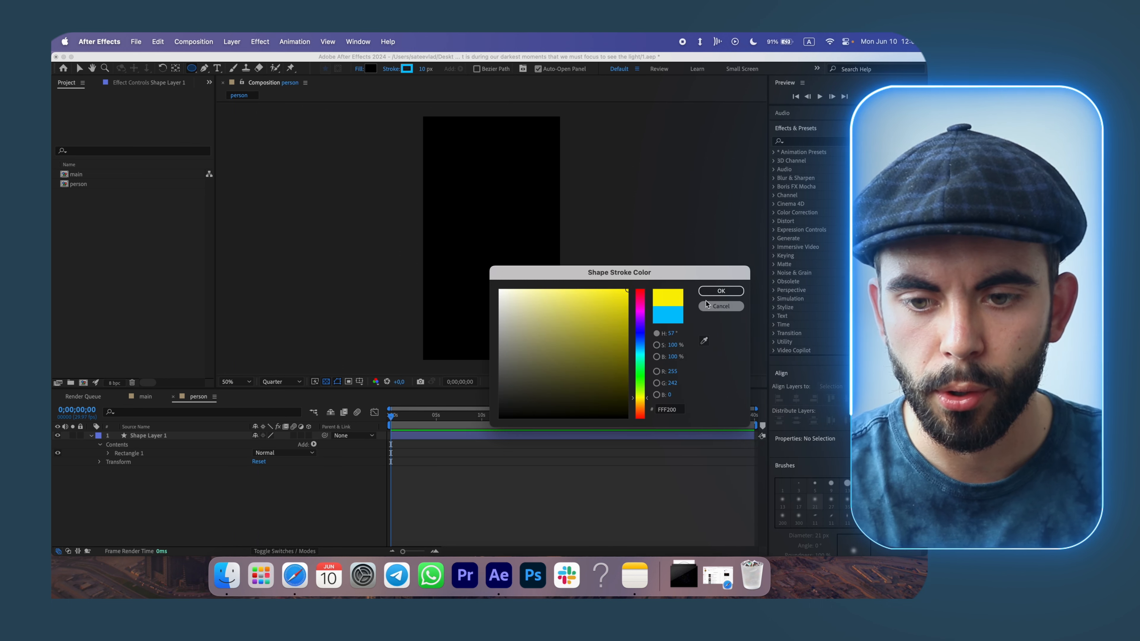
{"action": "left_click", "coordinate": [721, 290]}
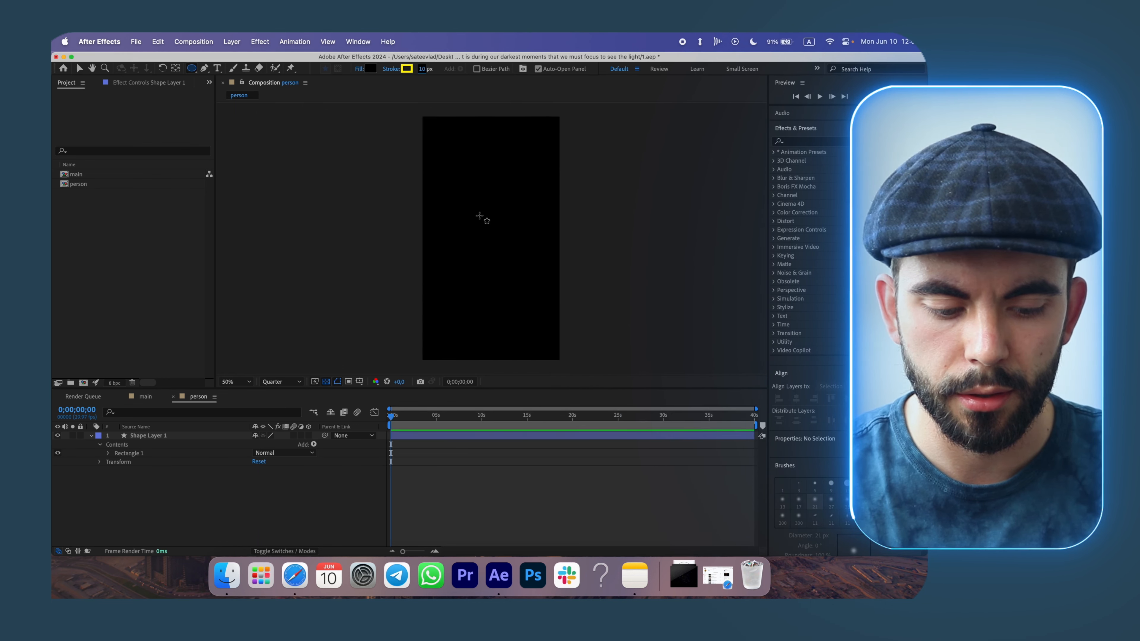
Draw a circle near the top of the frame for the head and set its stroke width to 21 px.
{"action": "left_click_drag", "start_coordinate": [458, 151], "coordinate": [494, 207]}
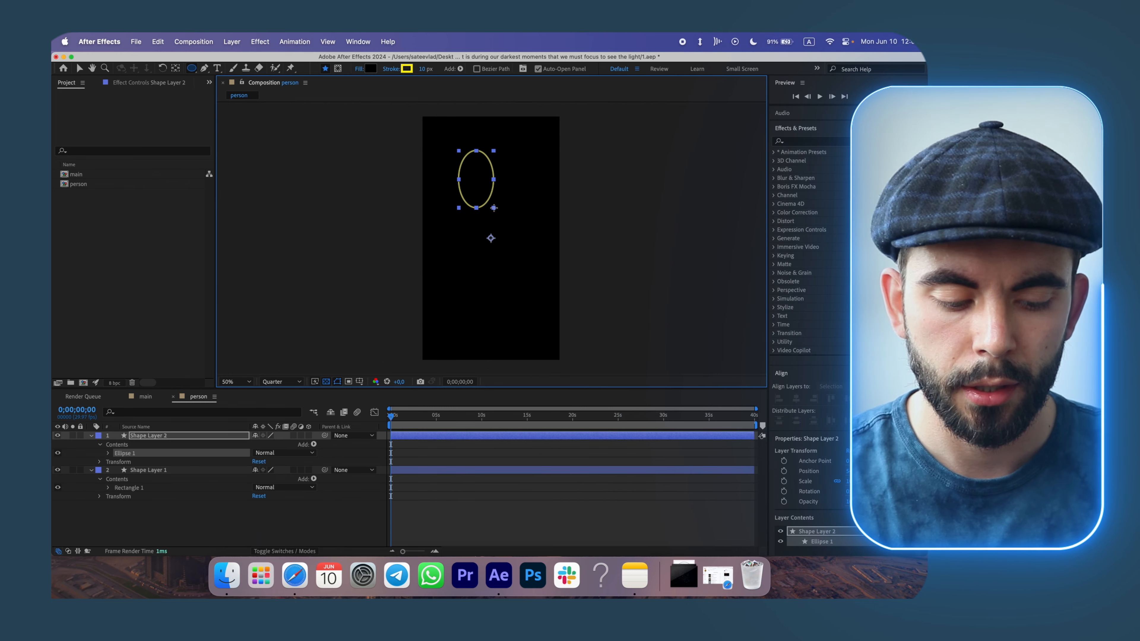
{"action": "key", "text": "shift"}
{"action": "left_click_drag", "start_coordinate": [494, 208], "coordinate": [499, 209]}
{"action": "left_click_drag", "start_coordinate": [424, 68], "coordinate": [430, 70]}
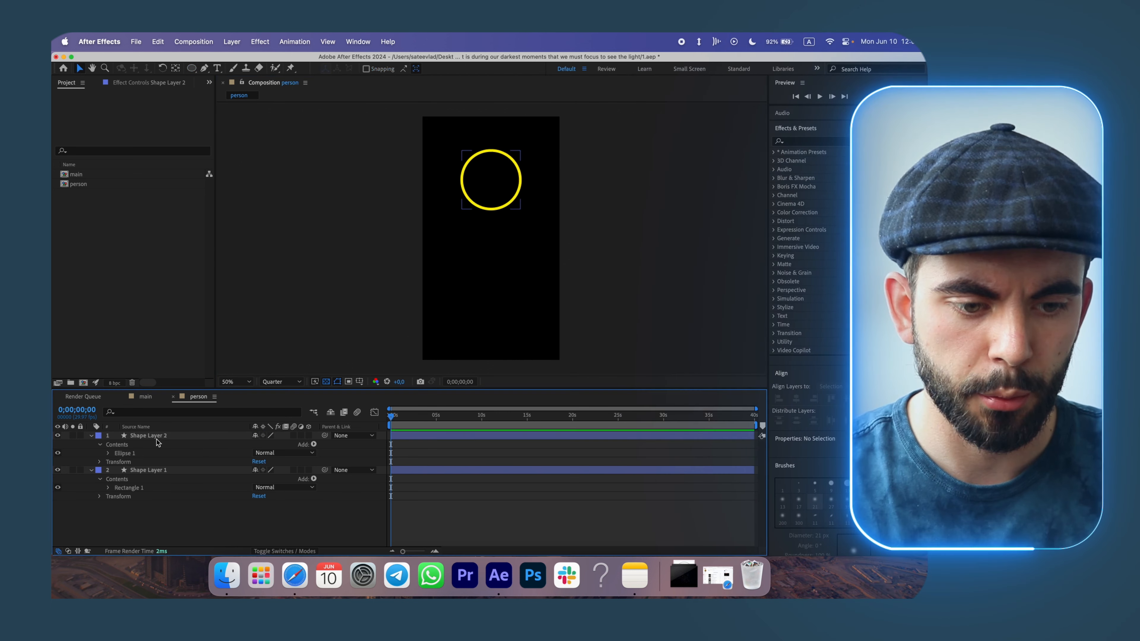
Center the circle layer horizontally in the composition using the Align panel.
{"action": "left_click", "coordinate": [157, 438]}
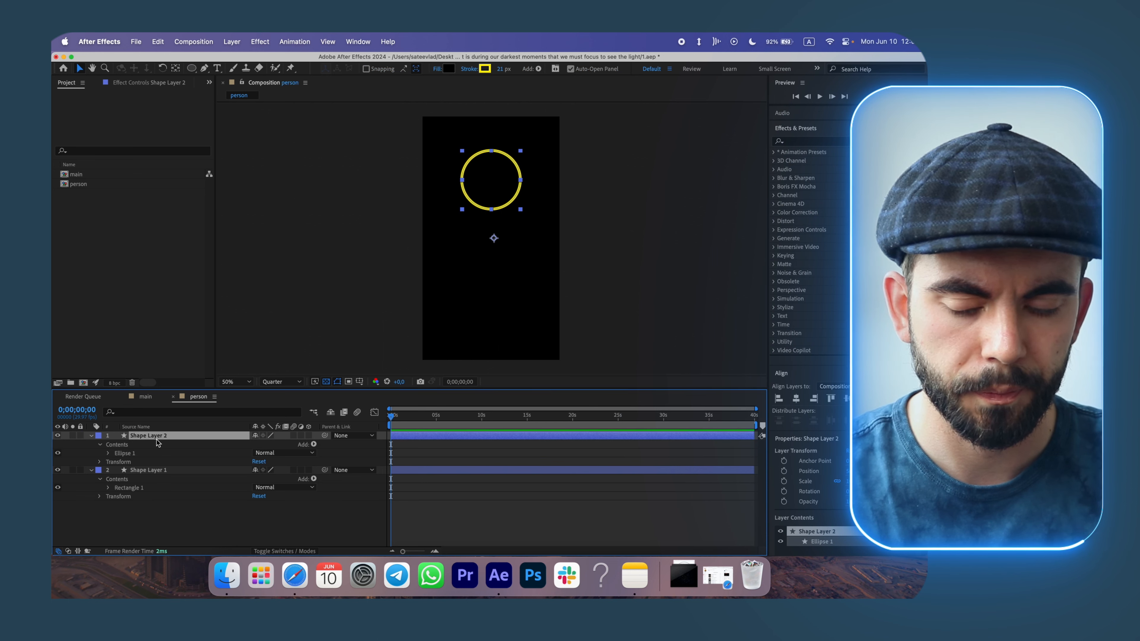
{"action": "left_click", "coordinate": [797, 401]}
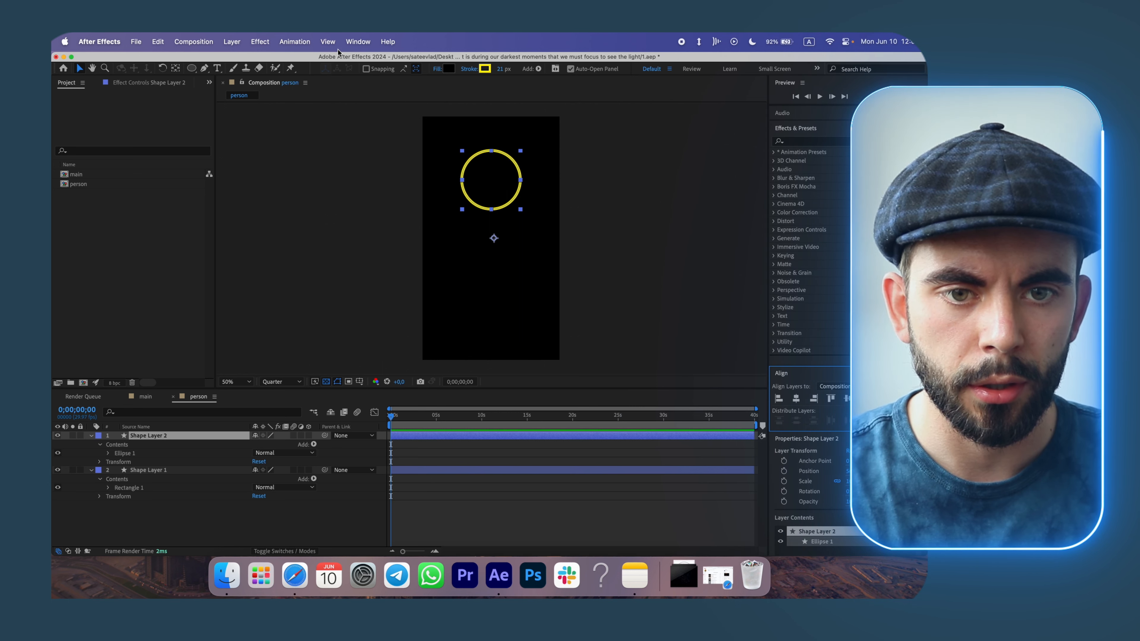
{"action": "left_click", "coordinate": [358, 42]}
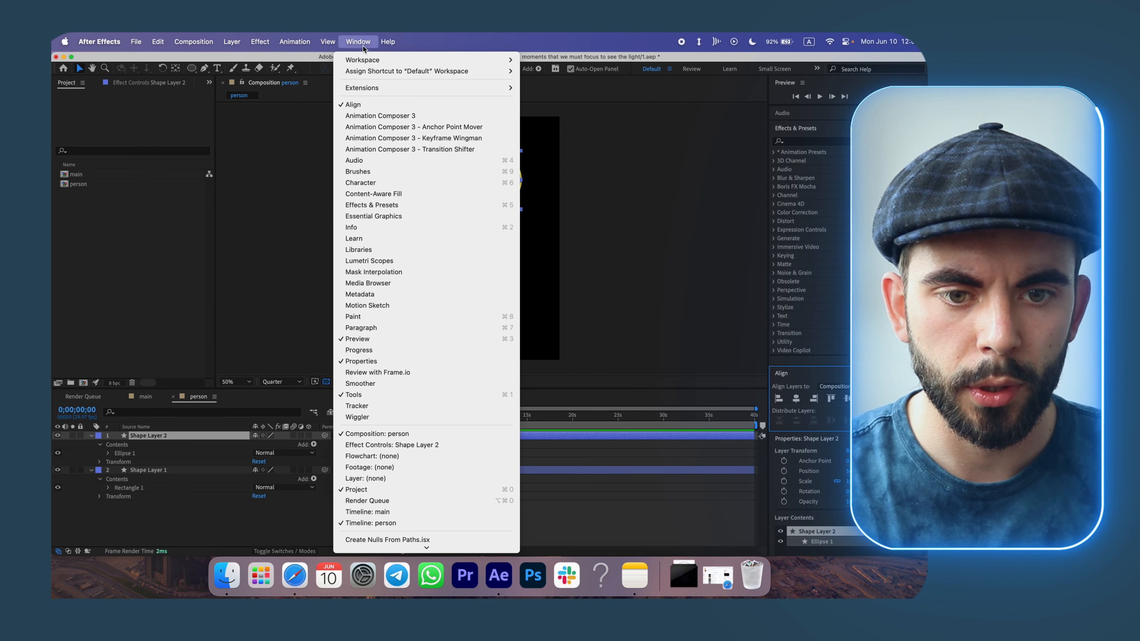
{"action": "left_click", "coordinate": [372, 105]}
Rename the rectangle shape layer to background.
{"action": "left_click", "coordinate": [158, 471]}
{"action": "right_click", "coordinate": [159, 472]}
{"action": "left_click", "coordinate": [206, 524]}
{"action": "type", "text": "ba"}
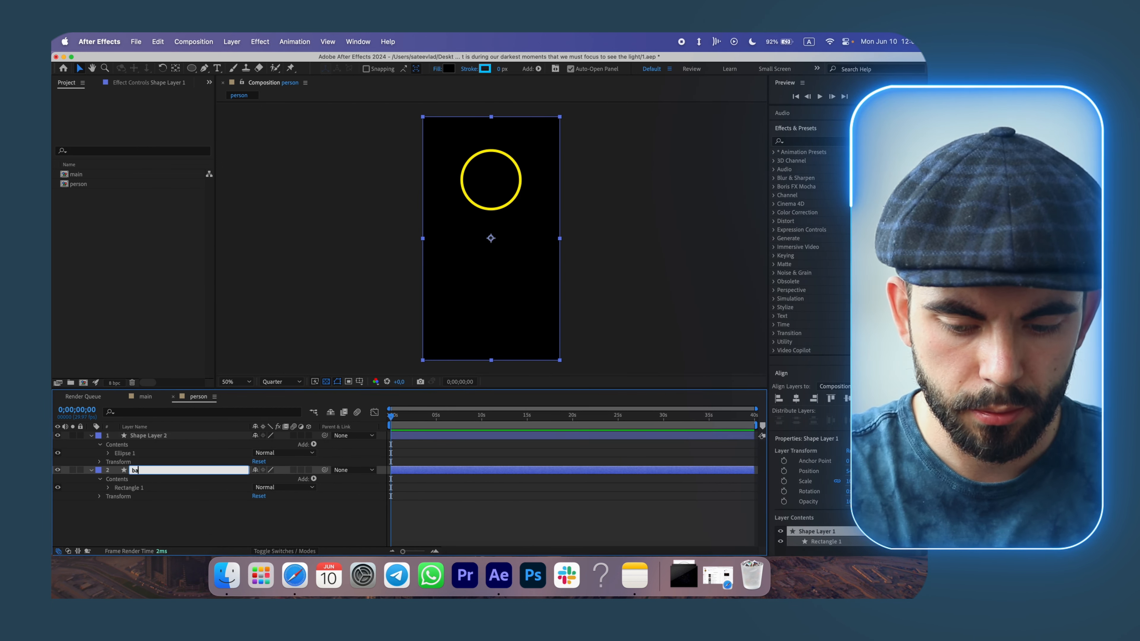
{"action": "type", "text": "ckground"}
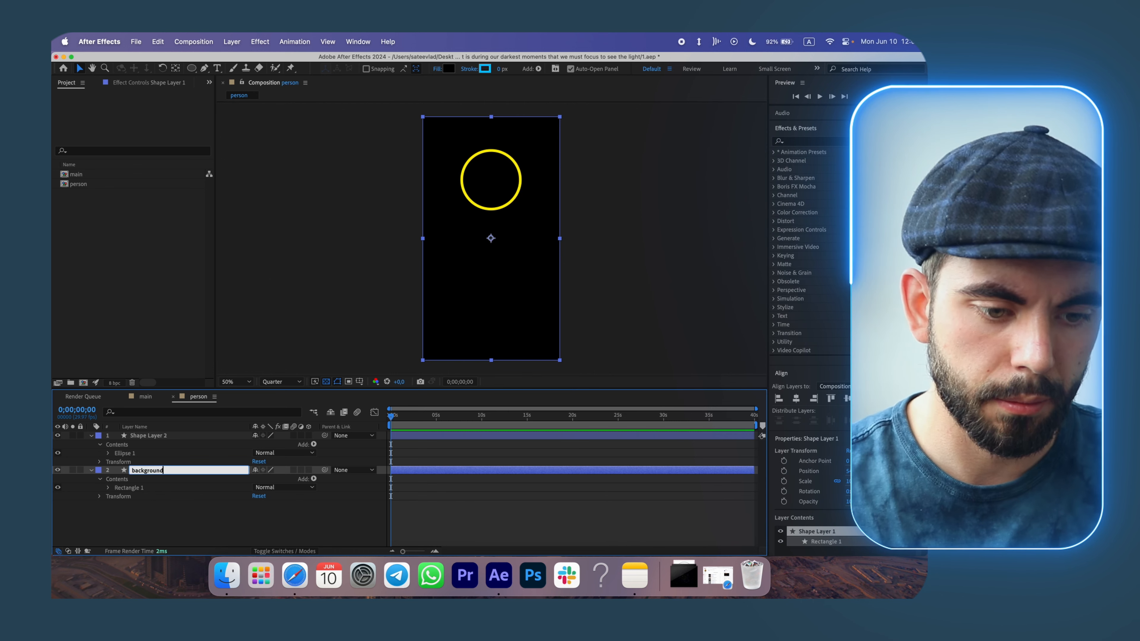
{"action": "left_click", "coordinate": [153, 515]}
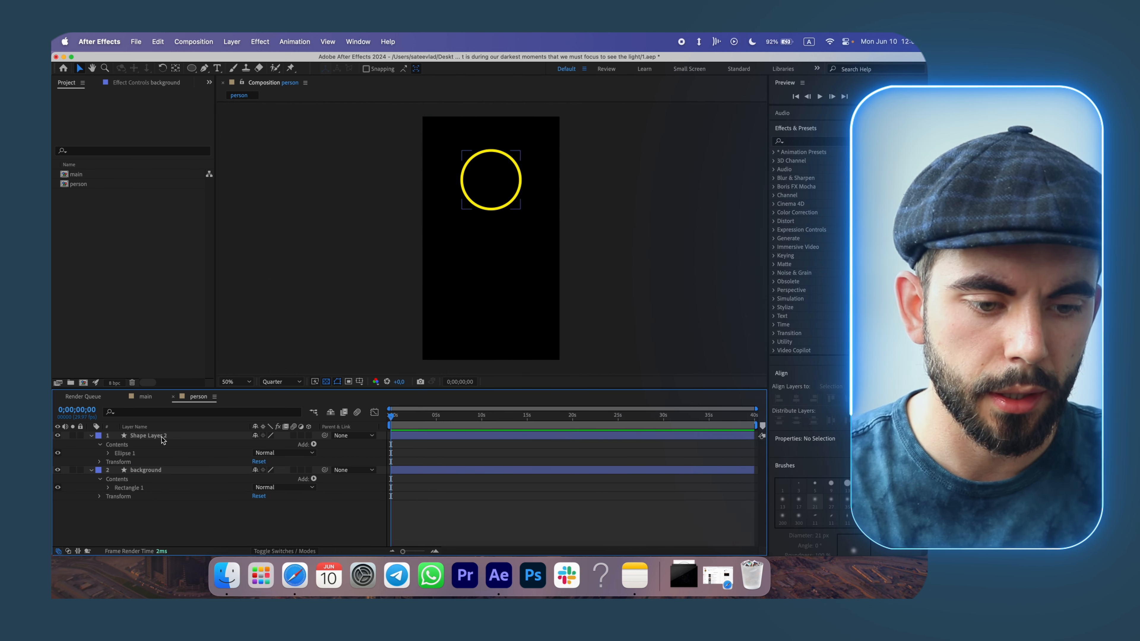
Rename the circle shape layer to head.
{"action": "left_click", "coordinate": [161, 436]}
{"action": "right_click", "coordinate": [175, 438]}
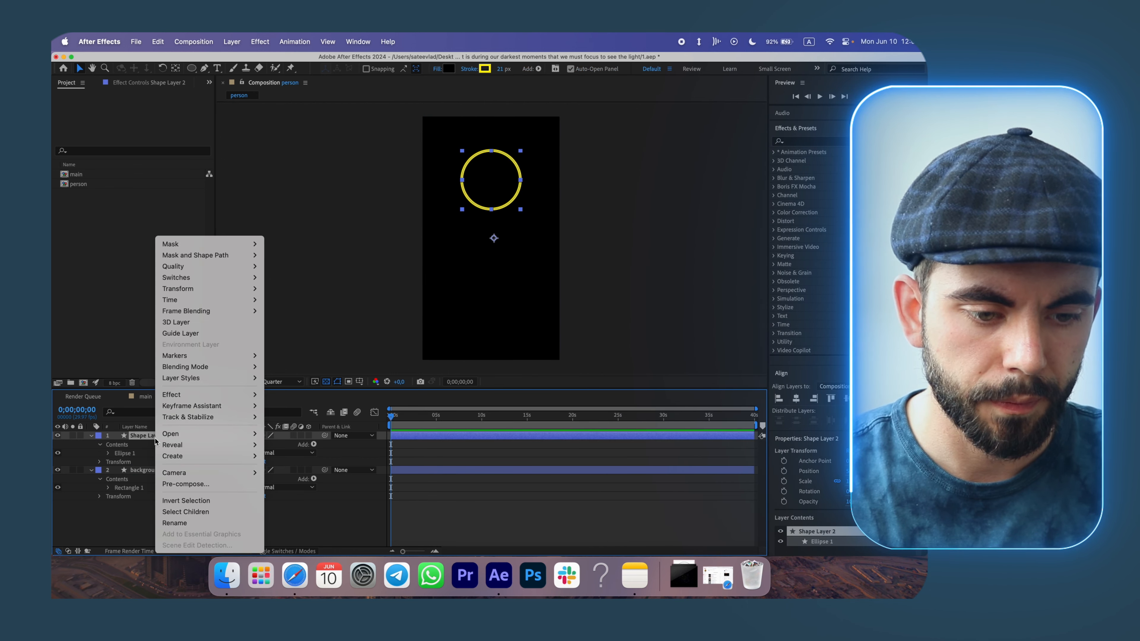
{"action": "left_click", "coordinate": [185, 523]}
{"action": "type", "text": "head"}
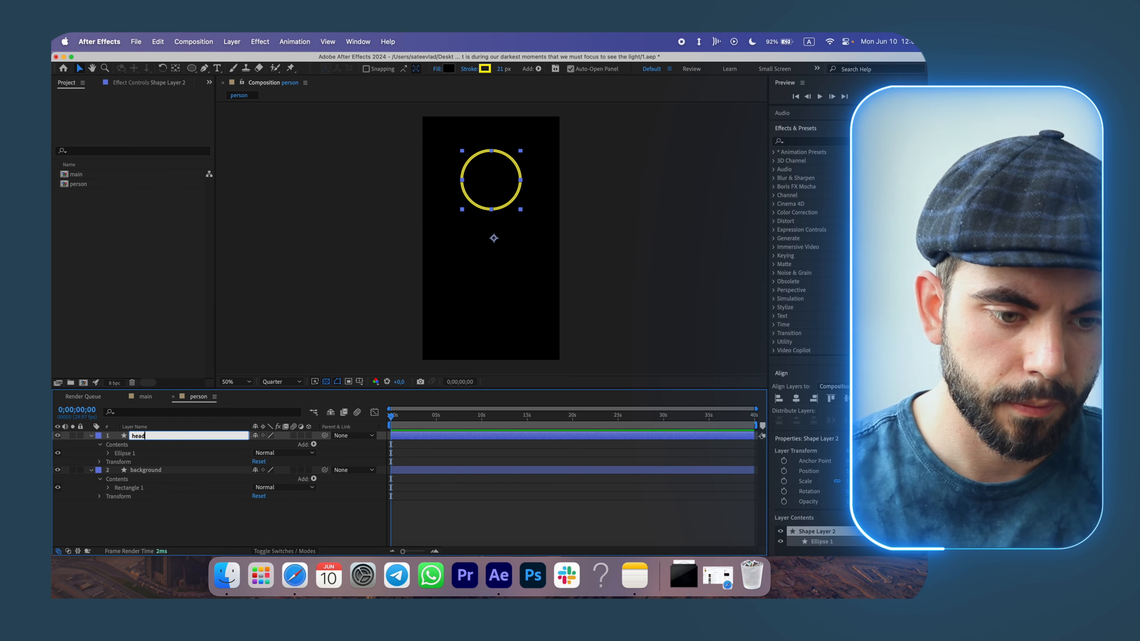
{"action": "left_click", "coordinate": [184, 529]}
Draw a vertical line downward from the bottom of the head with the Pen tool.
{"action": "left_click", "coordinate": [204, 68]}
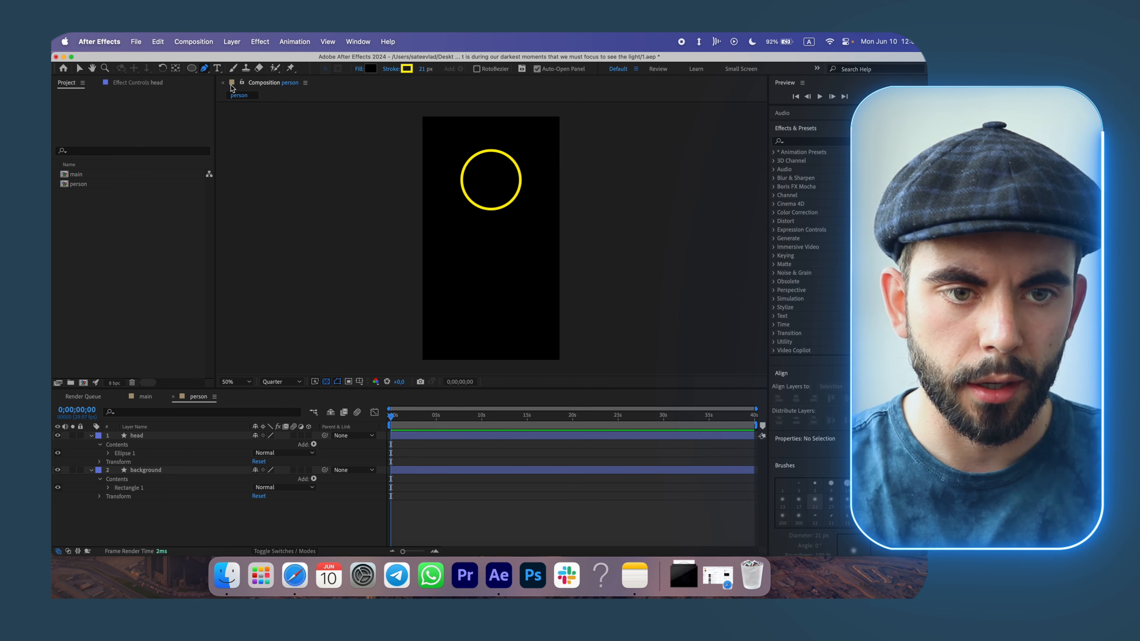
{"action": "left_click", "coordinate": [204, 71]}
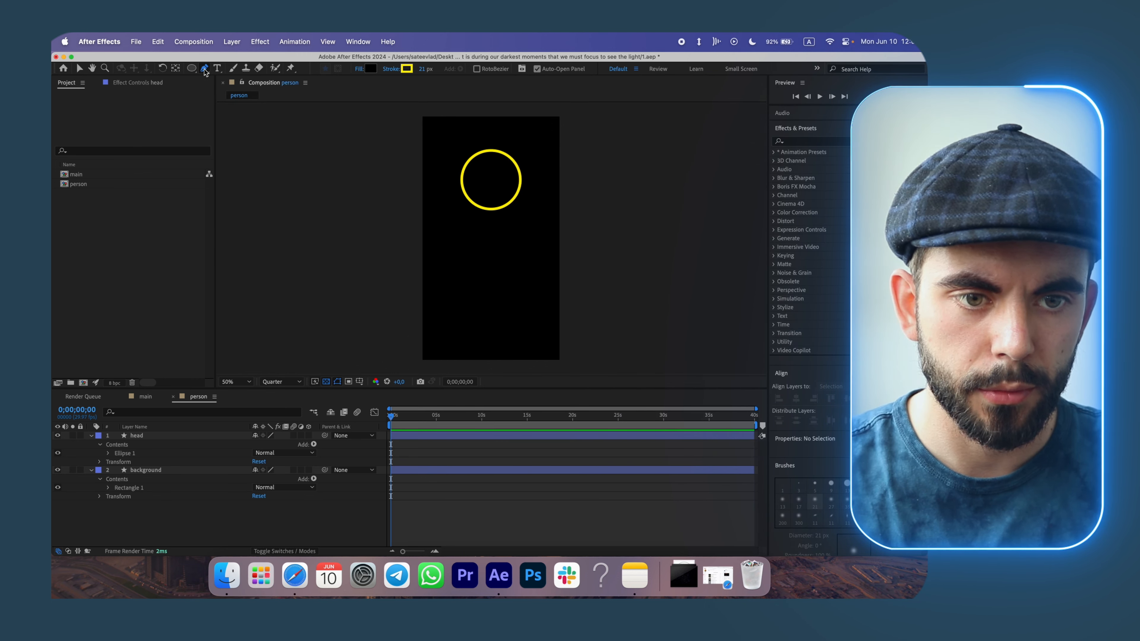
{"action": "left_click", "coordinate": [490, 210]}
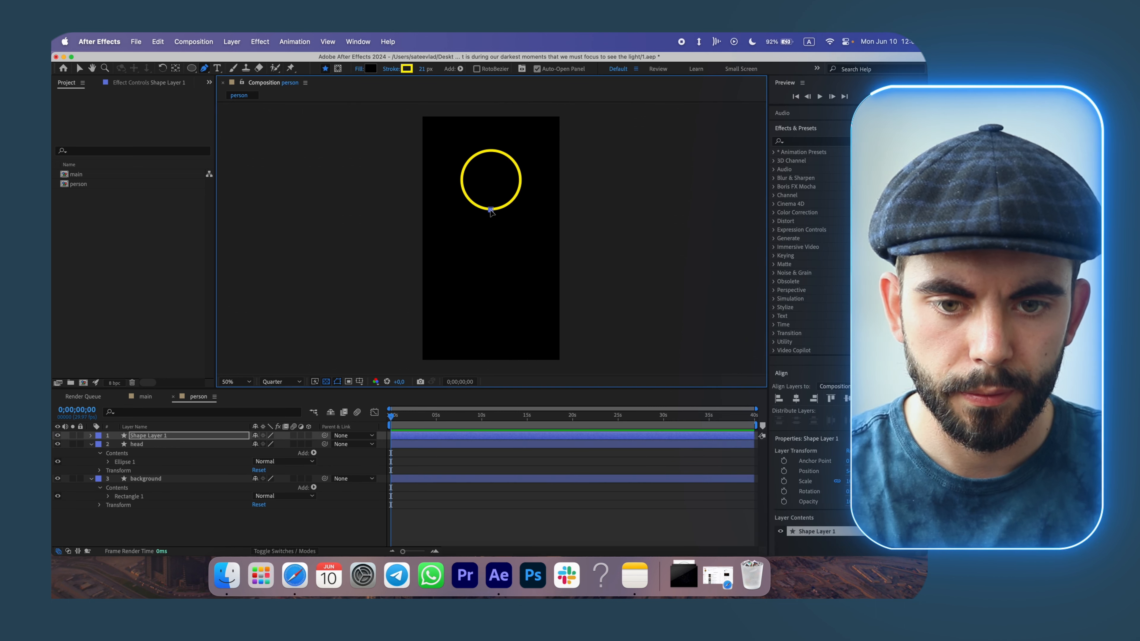
{"action": "left_click", "coordinate": [490, 282]}
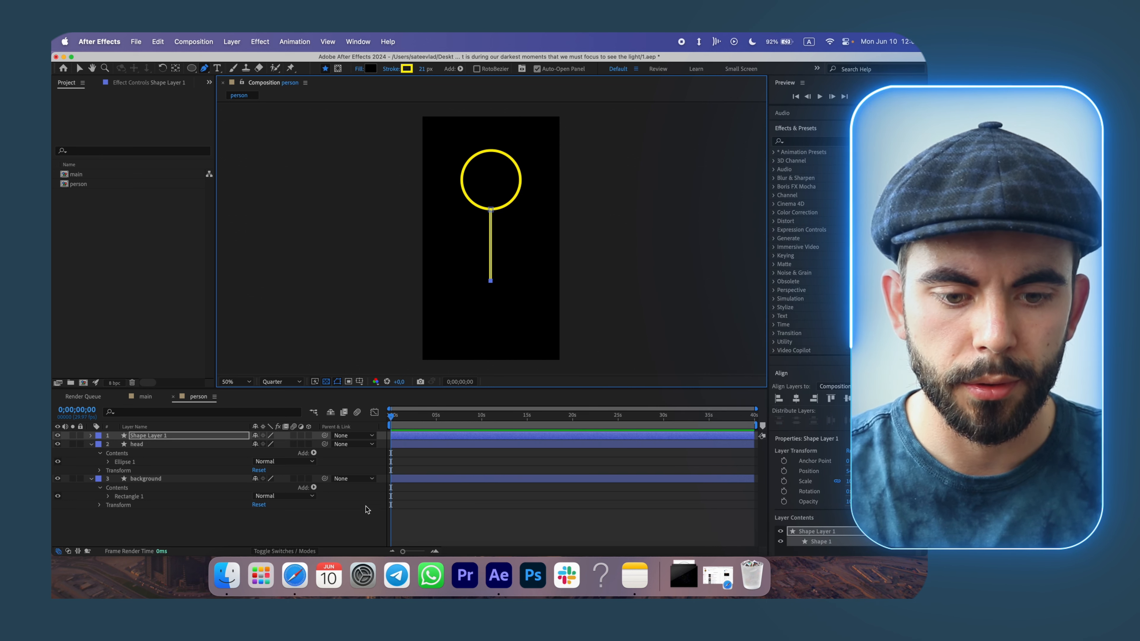
{"action": "left_click", "coordinate": [352, 532]}
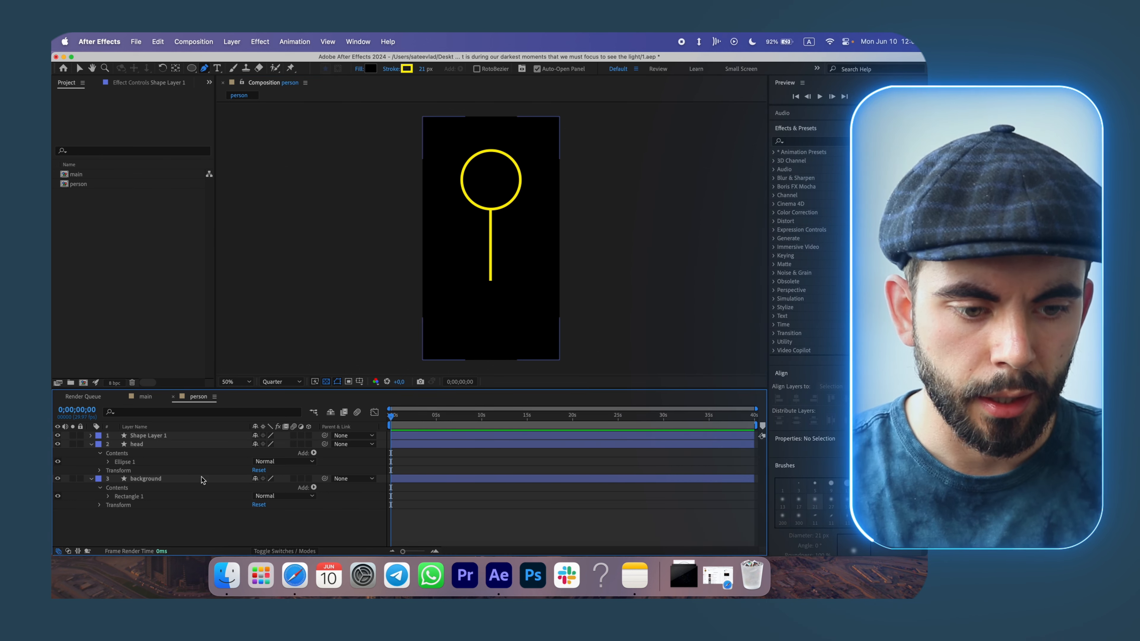
Rename the new line layer to body.
{"action": "left_click", "coordinate": [143, 436]}
{"action": "key", "text": "Return"}
{"action": "type", "text": "body"}
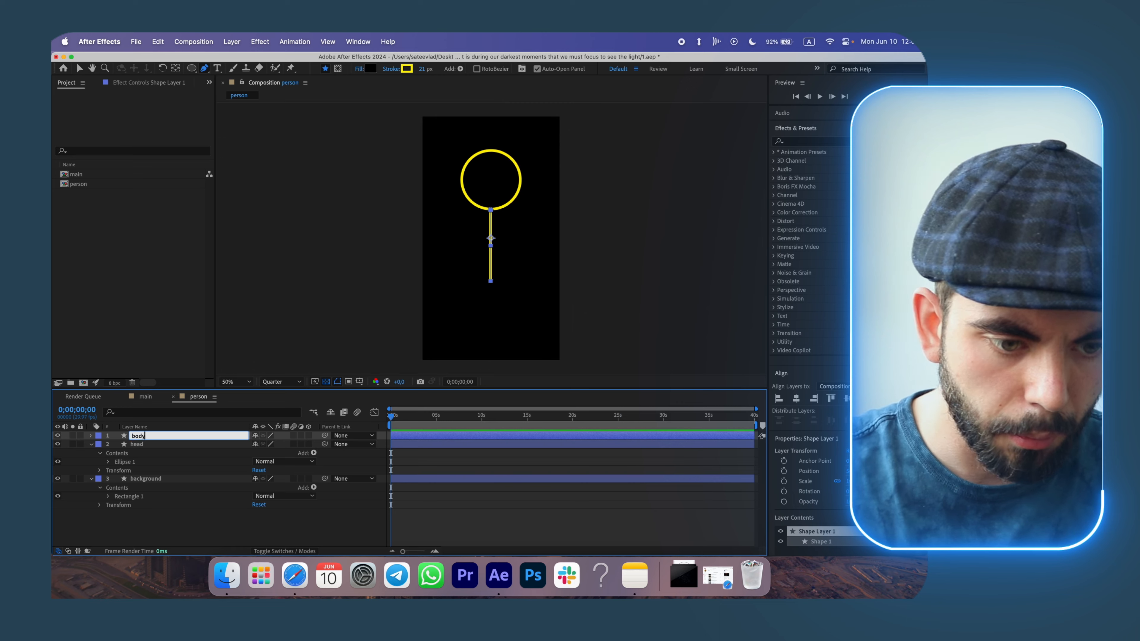
{"action": "left_click", "coordinate": [193, 522]}
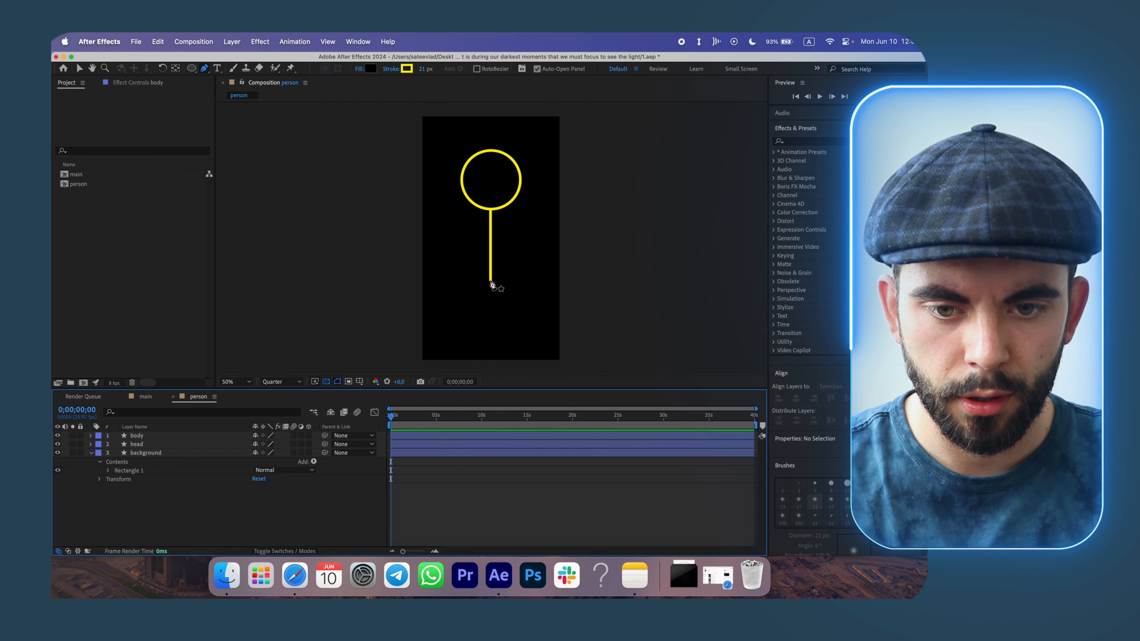
Draw a diagonal leg from the body's bottom toward the lower right and name its layer leg right.
{"action": "left_click", "coordinate": [491, 281]}
{"action": "left_click", "coordinate": [523, 331]}
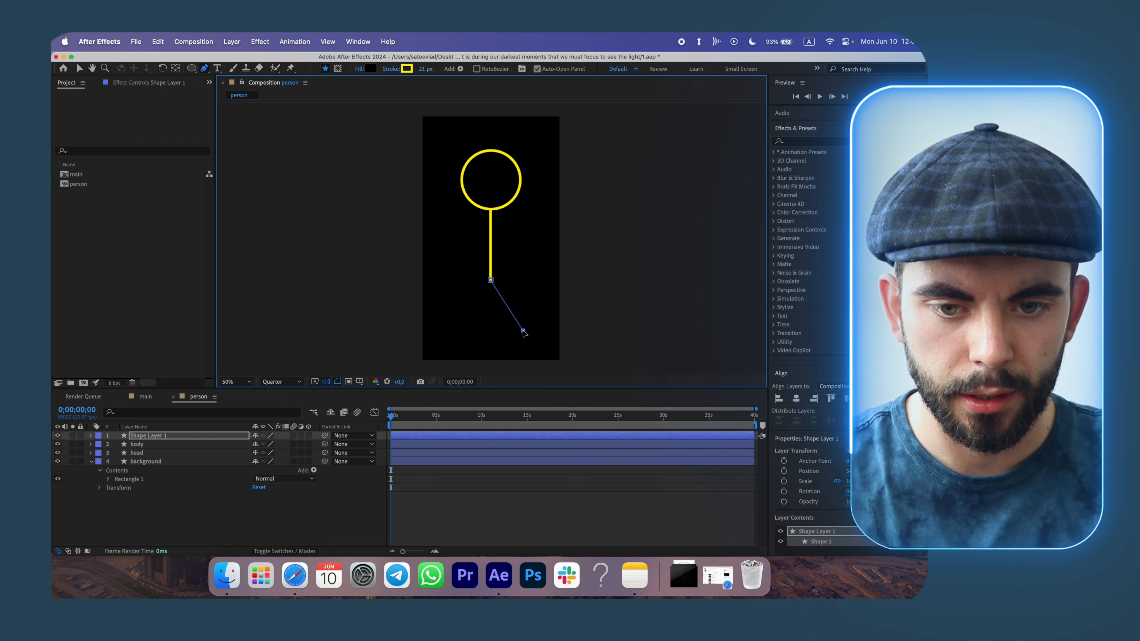
{"action": "left_click", "coordinate": [161, 437]}
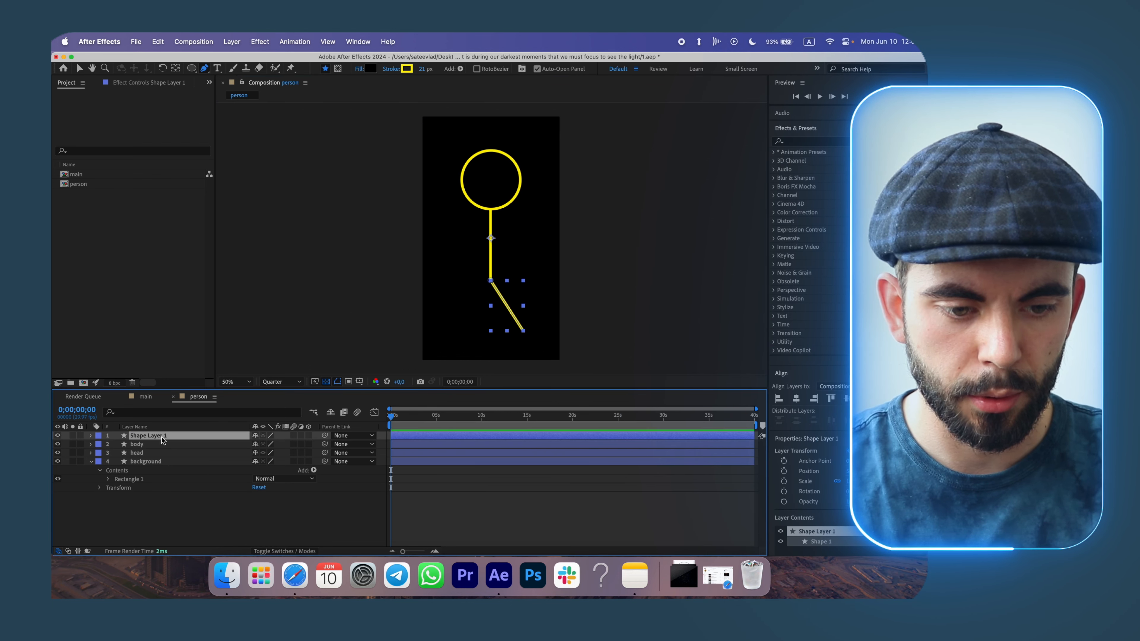
{"action": "key", "text": "Return"}
{"action": "type", "text": "lef"}
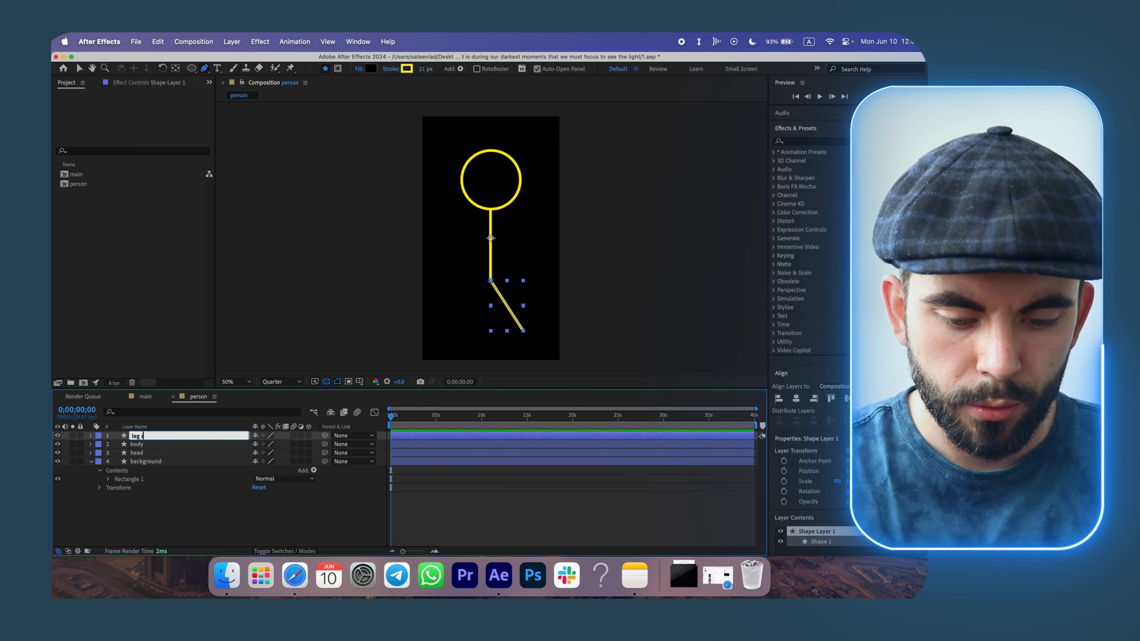
{"action": "type", "text": " right"}
{"action": "key", "text": "Return"}
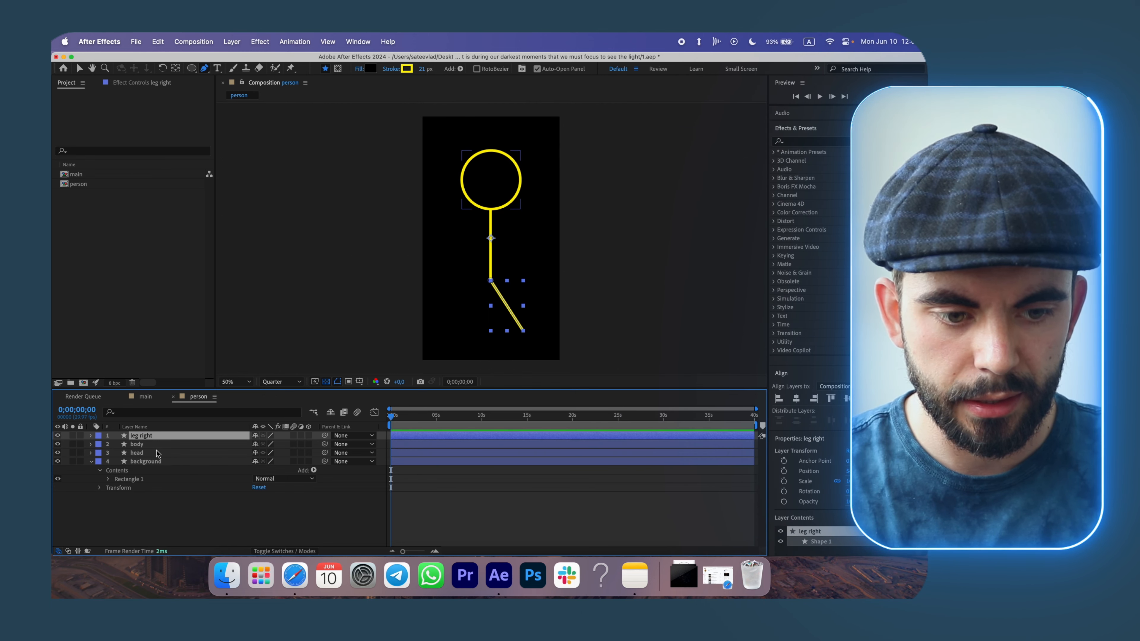
Duplicate the right leg and flip the copy horizontally to form the left leg.
{"action": "key", "text": "super+d"}
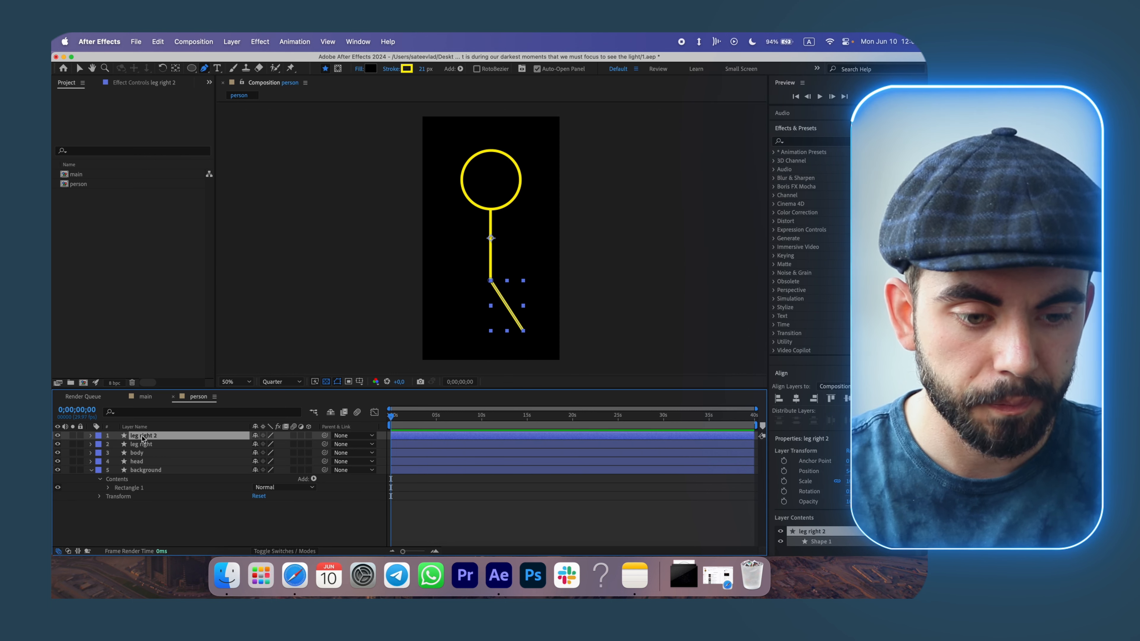
{"action": "left_click", "coordinate": [80, 67]}
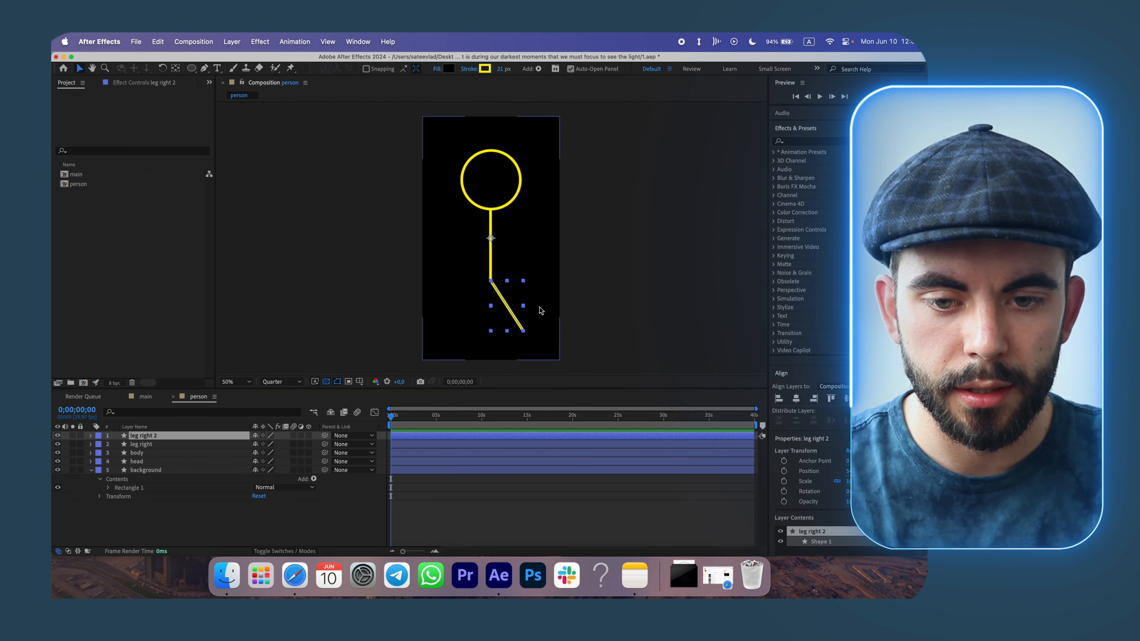
{"action": "left_click_drag", "start_coordinate": [523, 306], "coordinate": [458, 310]}
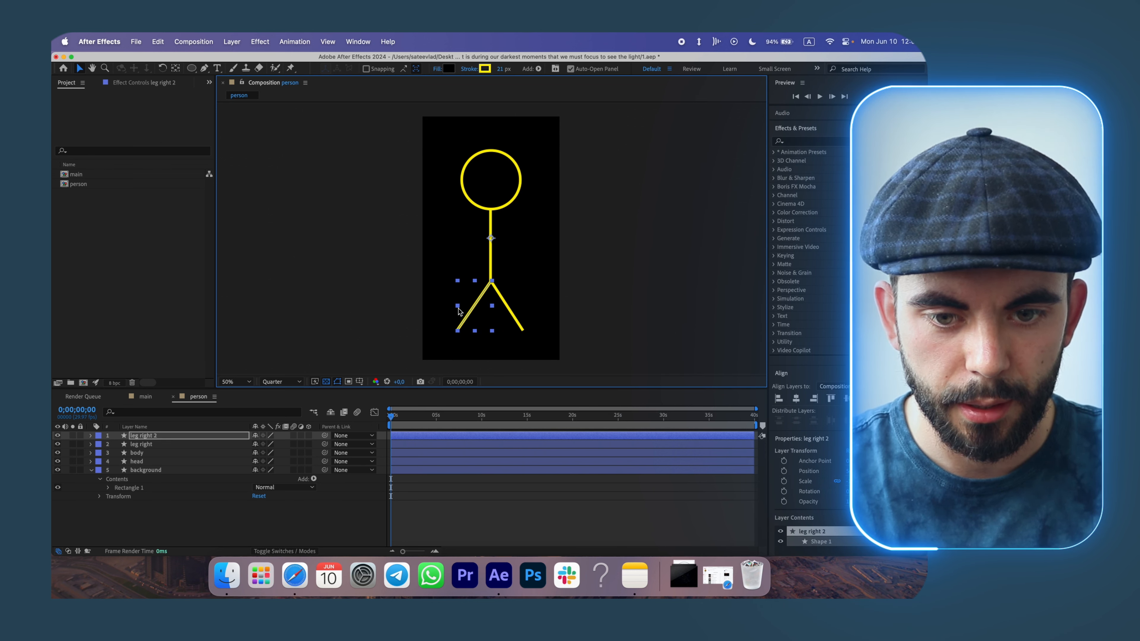
{"action": "left_click", "coordinate": [348, 517]}
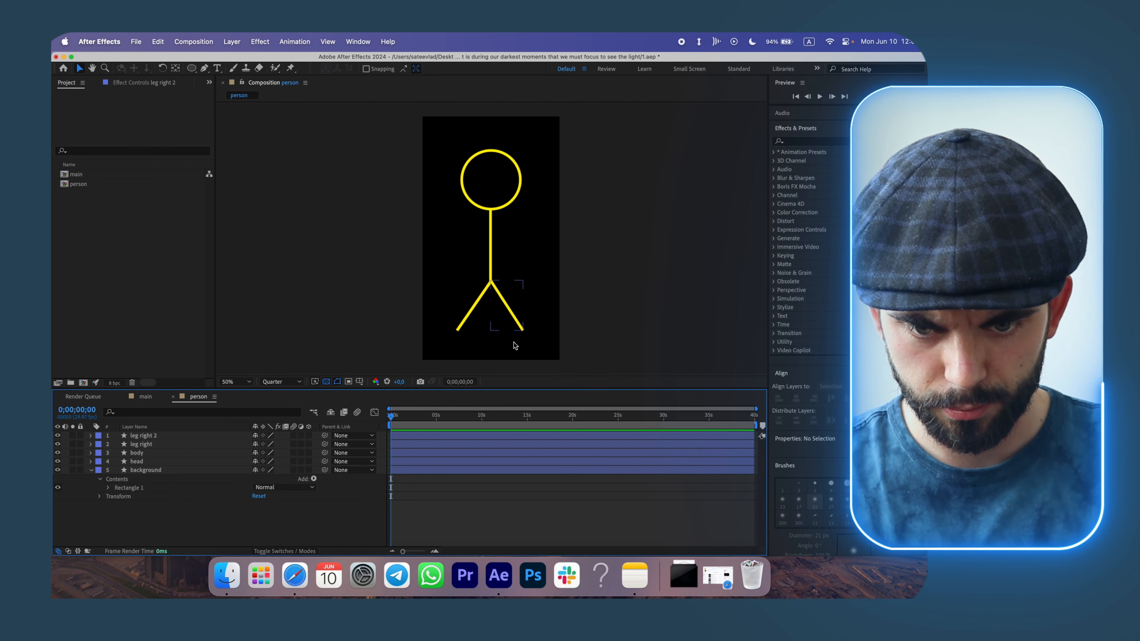
Draw a short diagonal arm line from the upper body toward the right with the Pen tool.
{"action": "left_click", "coordinate": [463, 314]}
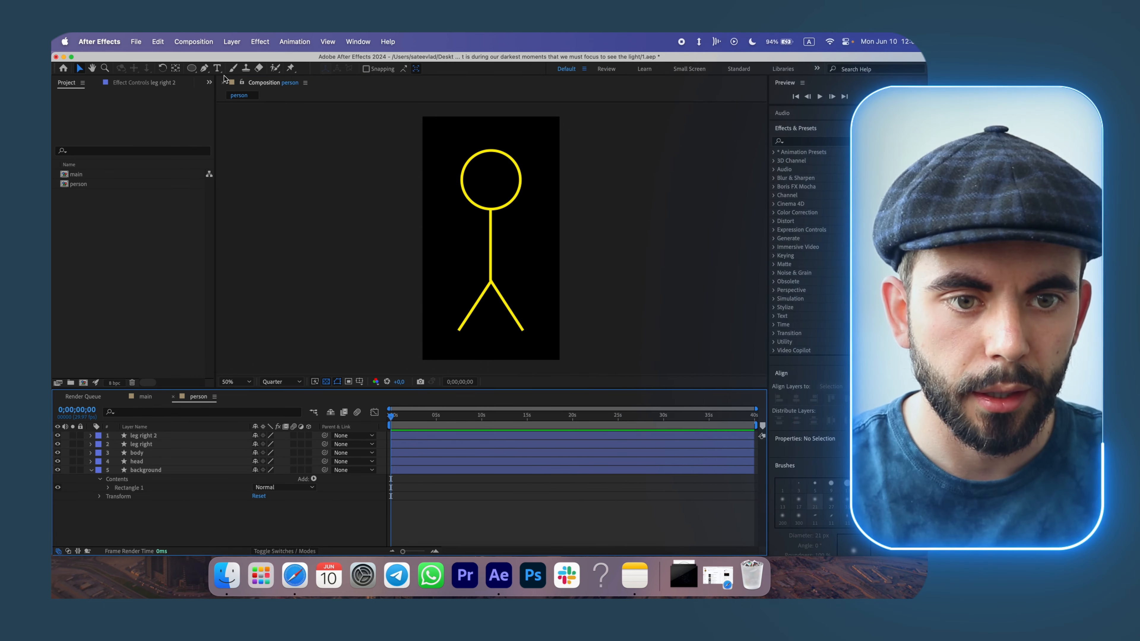
{"action": "left_click", "coordinate": [204, 68]}
{"action": "left_click", "coordinate": [490, 224]}
{"action": "left_click", "coordinate": [521, 245]}
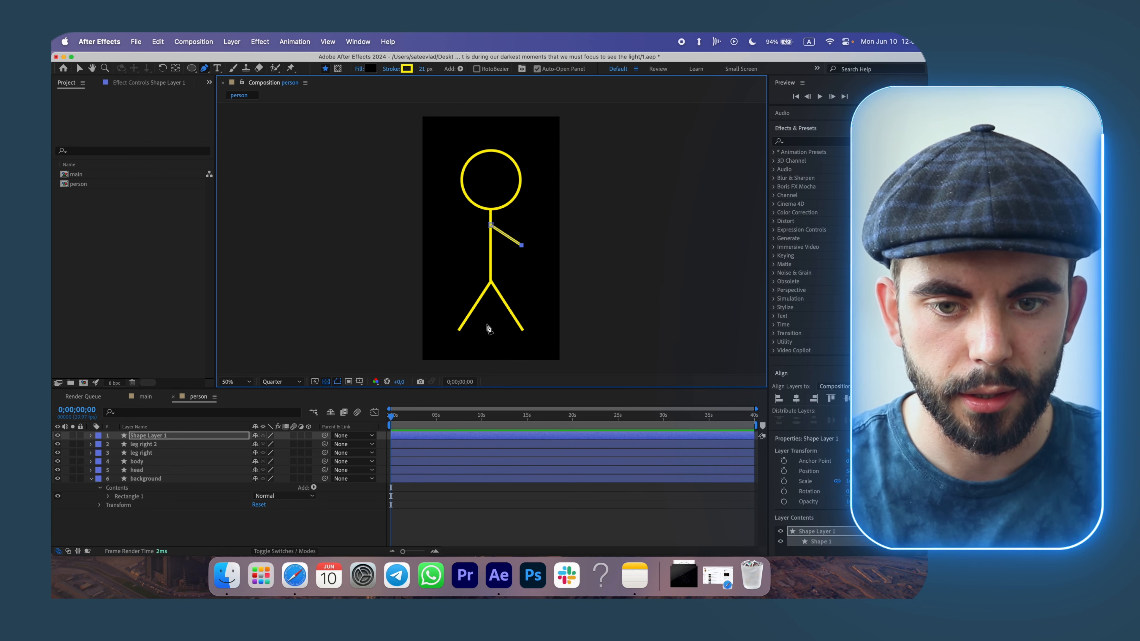
{"action": "key", "text": "super+z"}
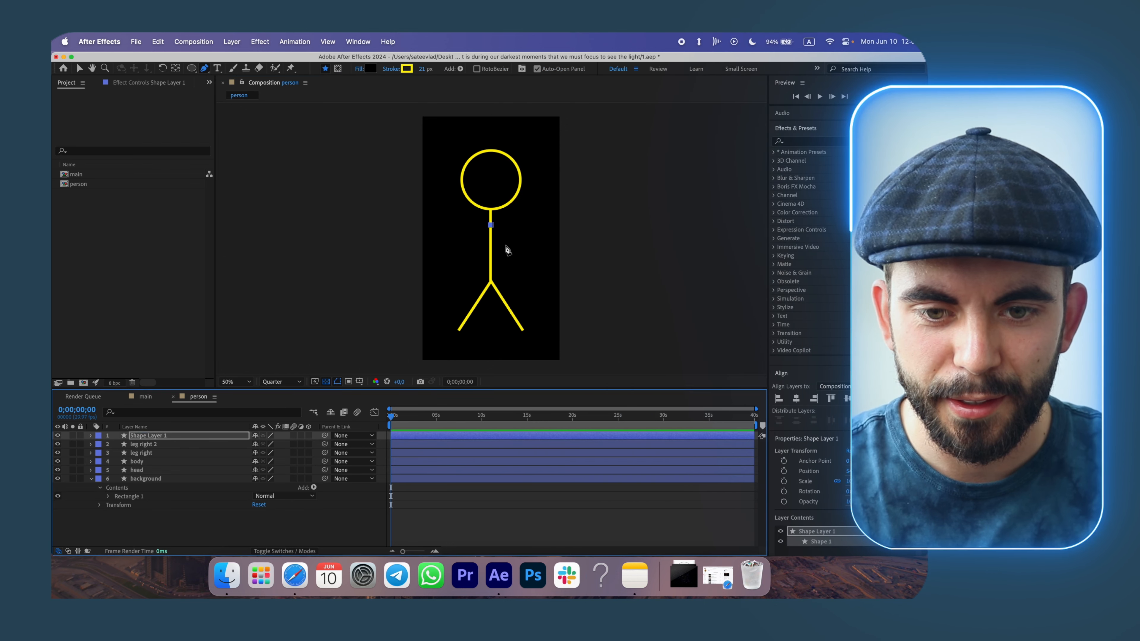
{"action": "left_click", "coordinate": [517, 250]}
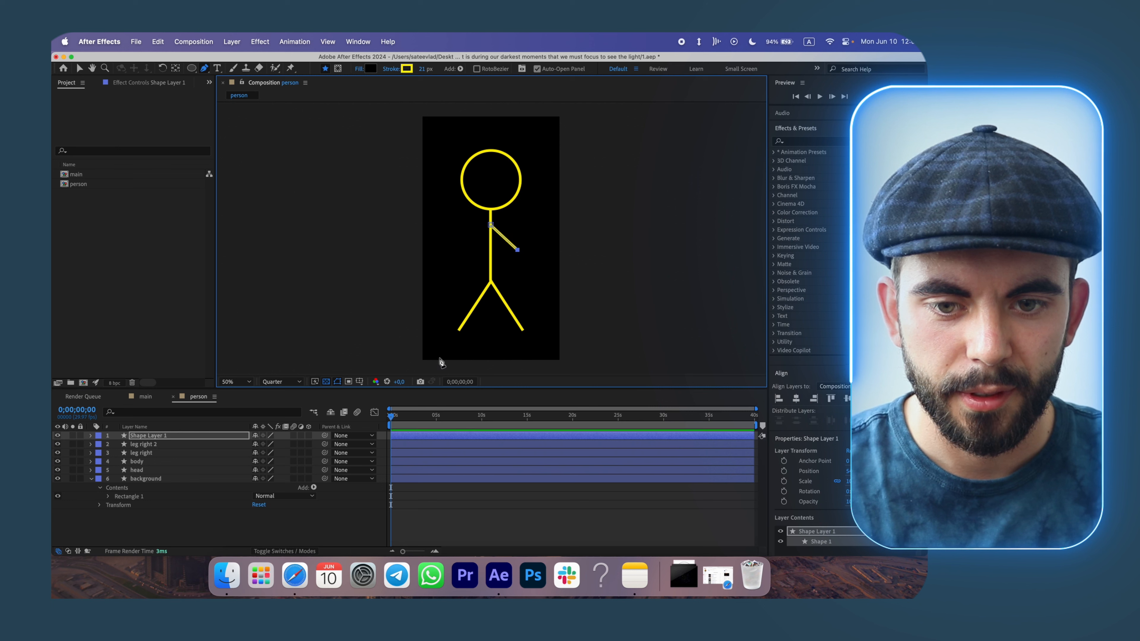
{"action": "left_click", "coordinate": [349, 534]}
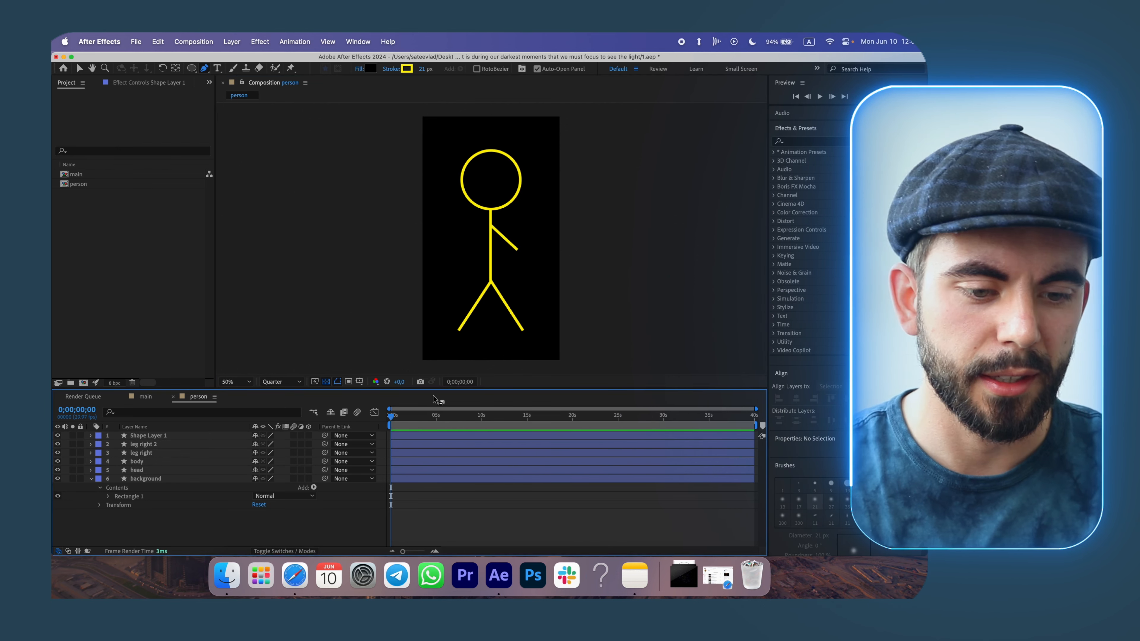
Duplicate the arm and flip the copy horizontally to form the left arm.
{"action": "left_click", "coordinate": [167, 435]}
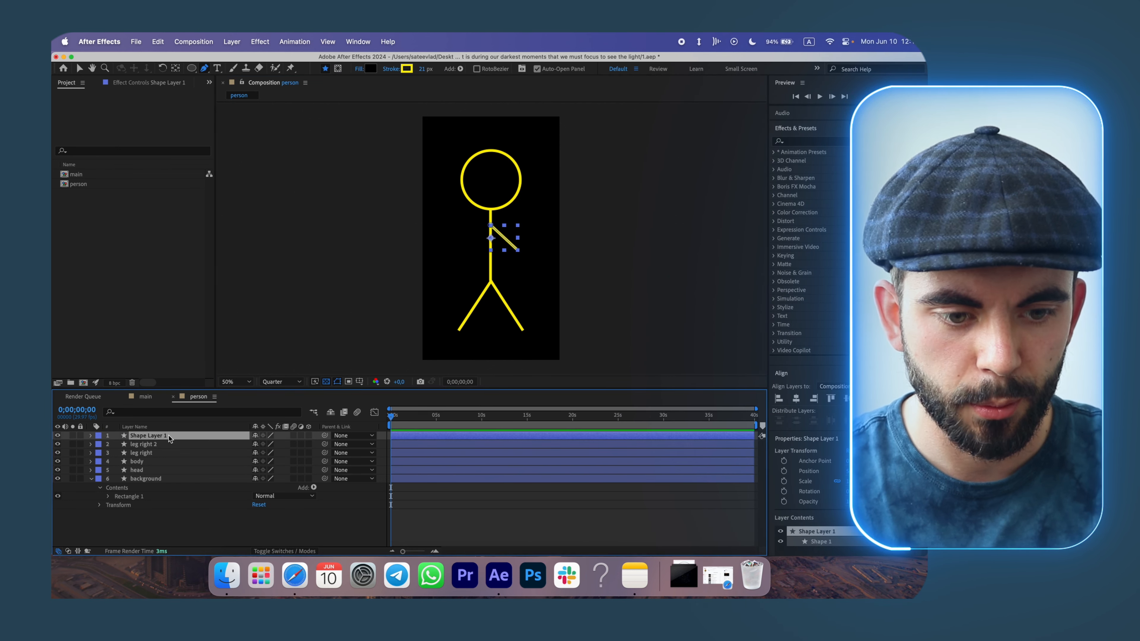
{"action": "key", "text": "super+d"}
{"action": "key", "text": "v"}
{"action": "left_click_drag", "start_coordinate": [517, 238], "coordinate": [463, 244]}
{"action": "left_click", "coordinate": [400, 528]}
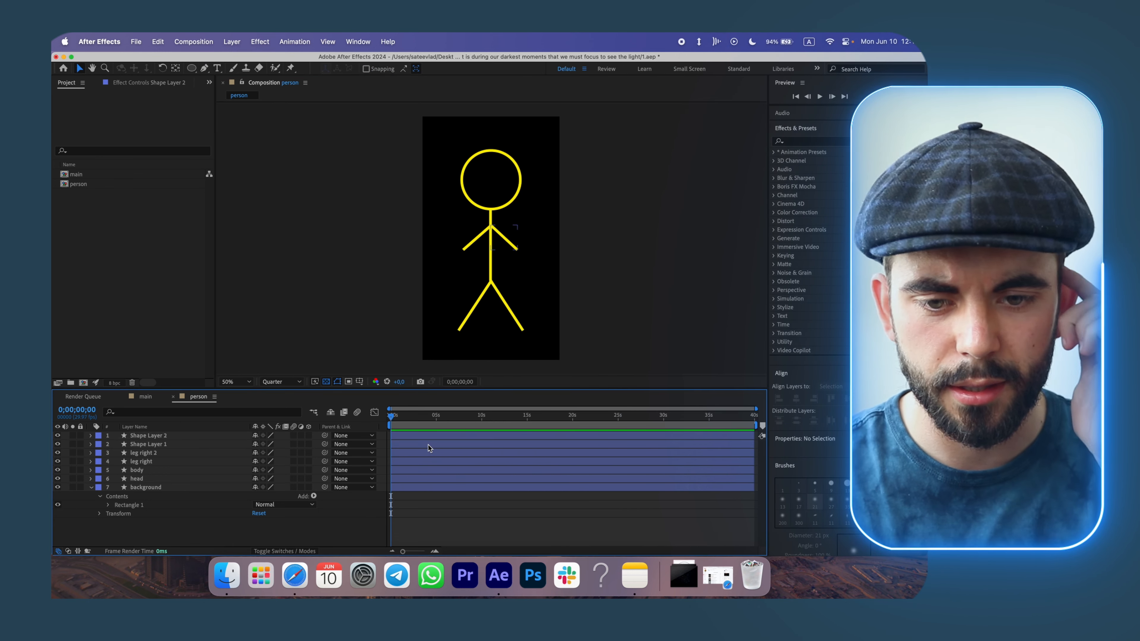
Rename the duplicated arm layer arm left.
{"action": "left_click", "coordinate": [116, 445]}
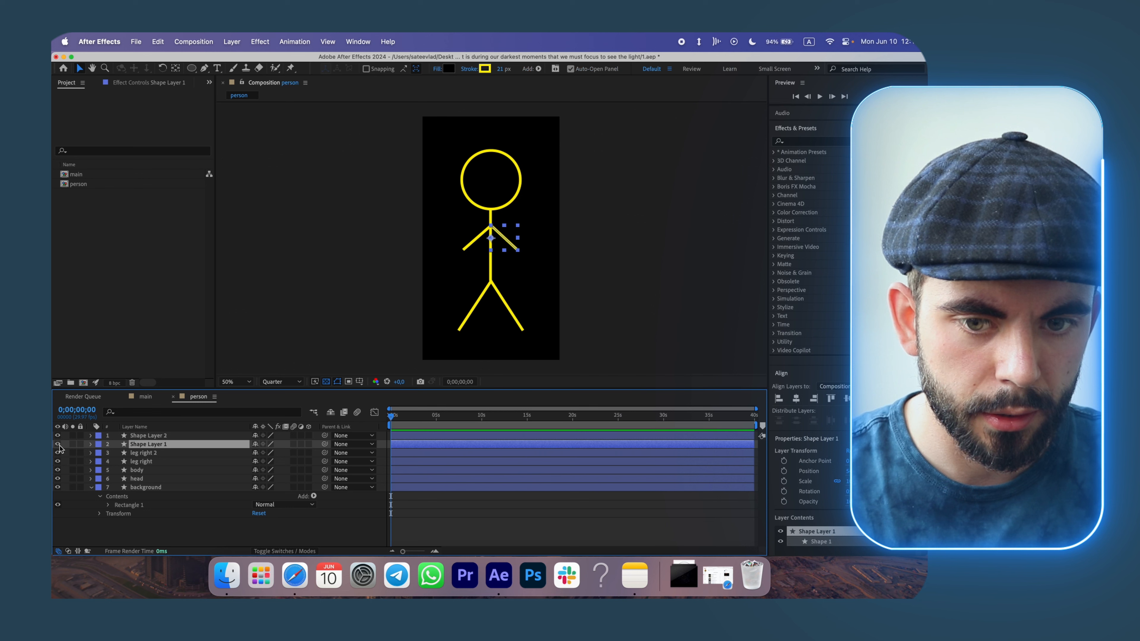
{"action": "right_click", "coordinate": [142, 446]}
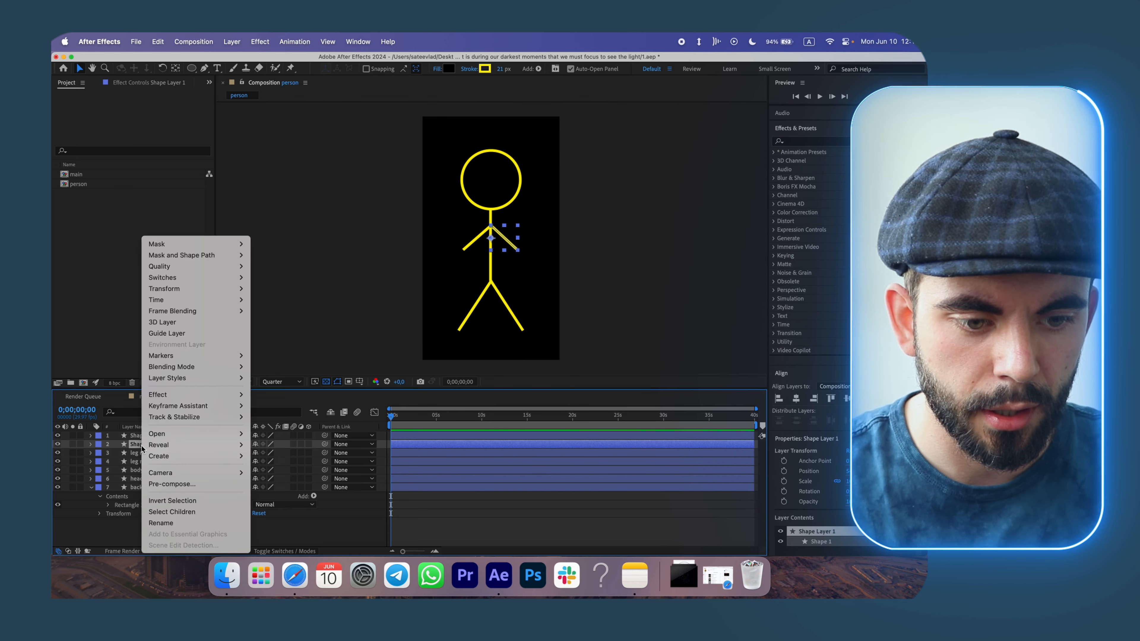
{"action": "left_click", "coordinate": [188, 524]}
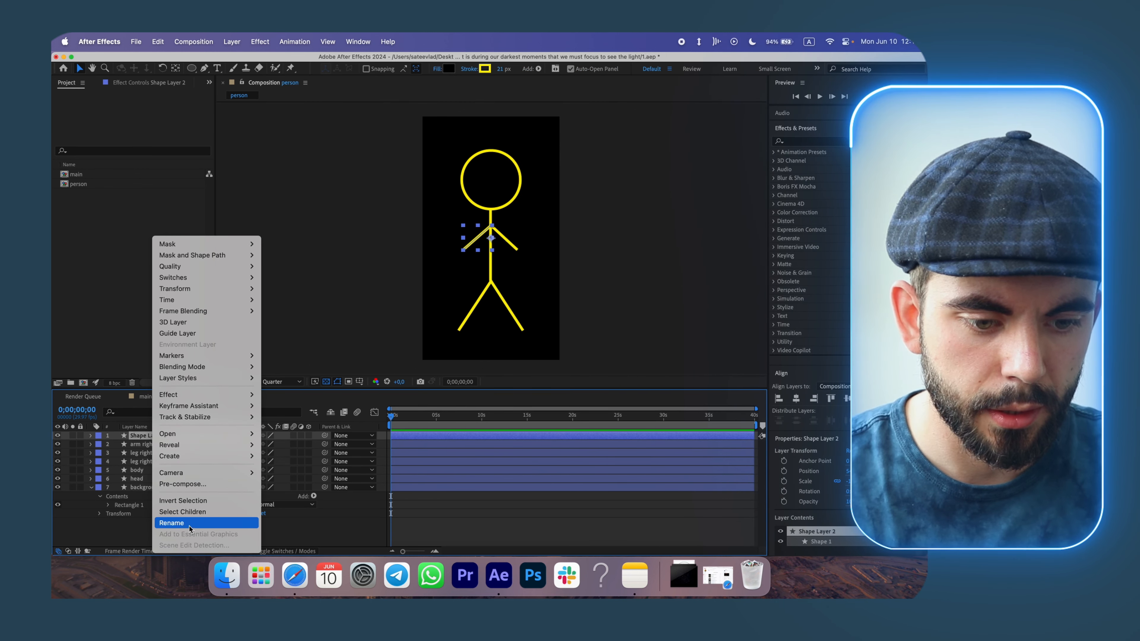
{"action": "left_click", "coordinate": [189, 524]}
{"action": "type", "text": "arm left"}
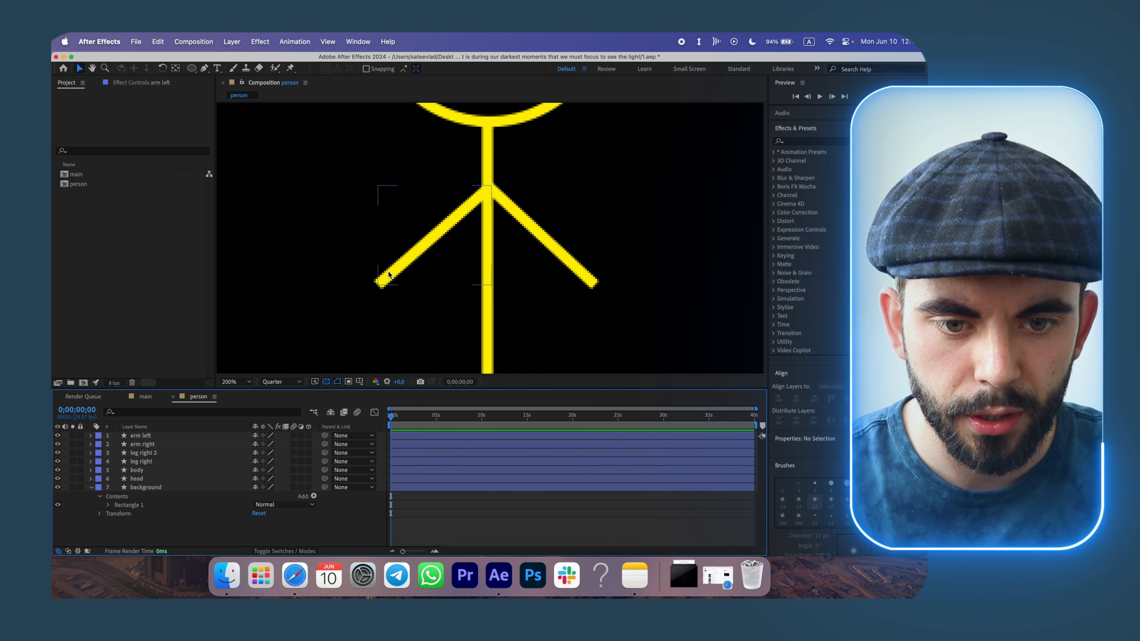
Set the stroke line cap of the arm left shape to Round Cap.
{"action": "scroll", "coordinate": [380, 290], "scroll_direction": "down", "scroll_amount": 2}
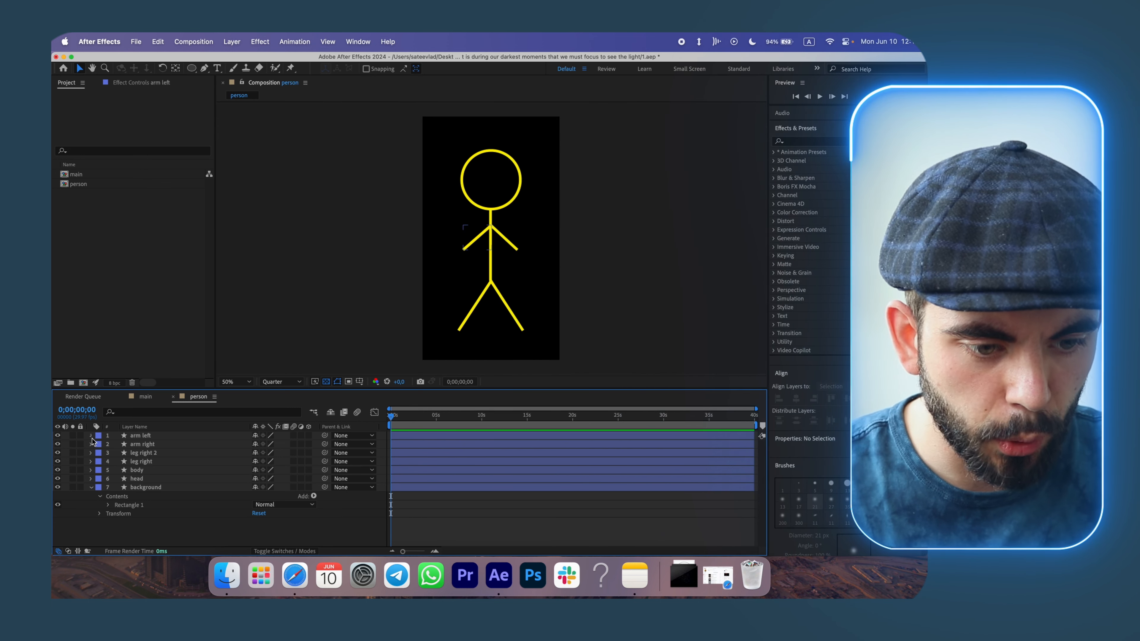
{"action": "left_click", "coordinate": [92, 437]}
{"action": "left_click", "coordinate": [99, 445]}
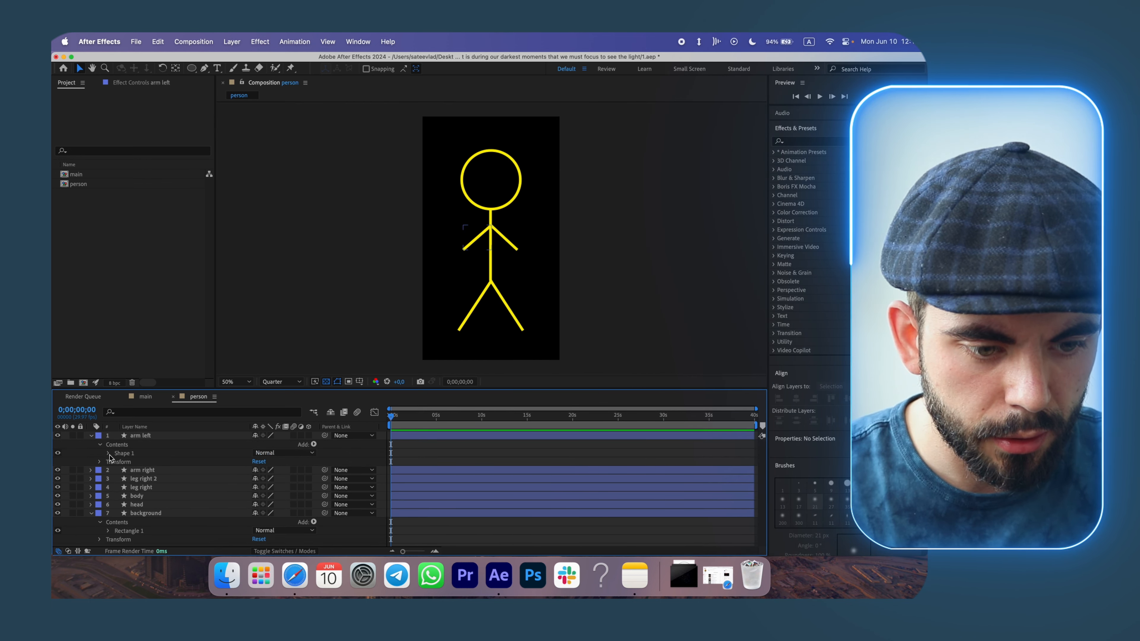
{"action": "left_click", "coordinate": [108, 454]}
{"action": "left_click", "coordinate": [117, 479]}
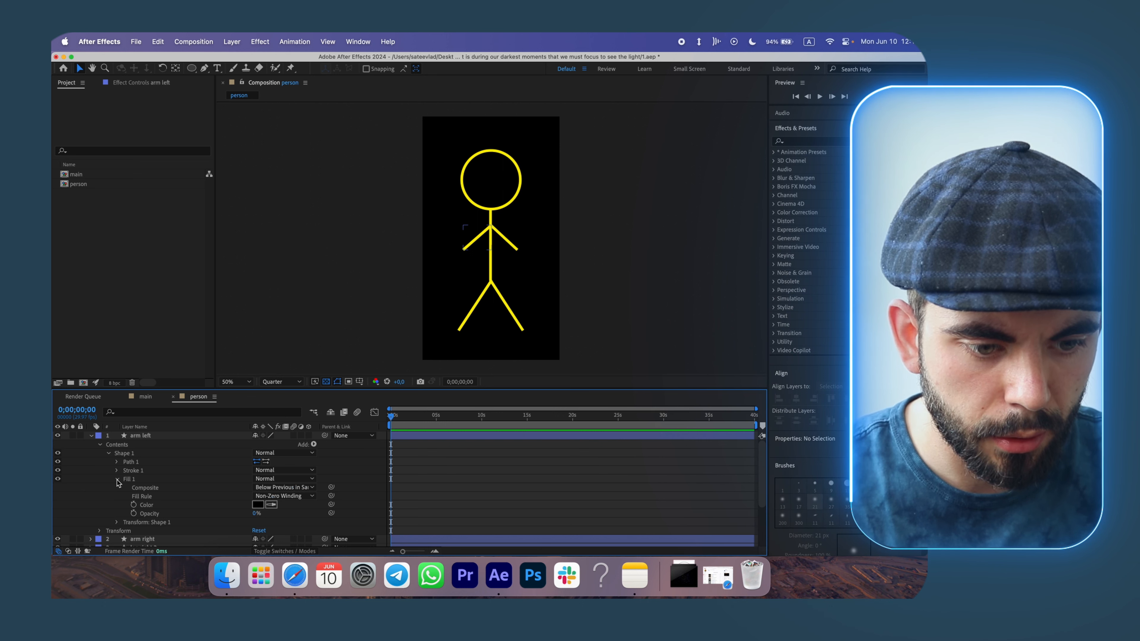
{"action": "left_click", "coordinate": [117, 480]}
{"action": "left_click", "coordinate": [117, 470]}
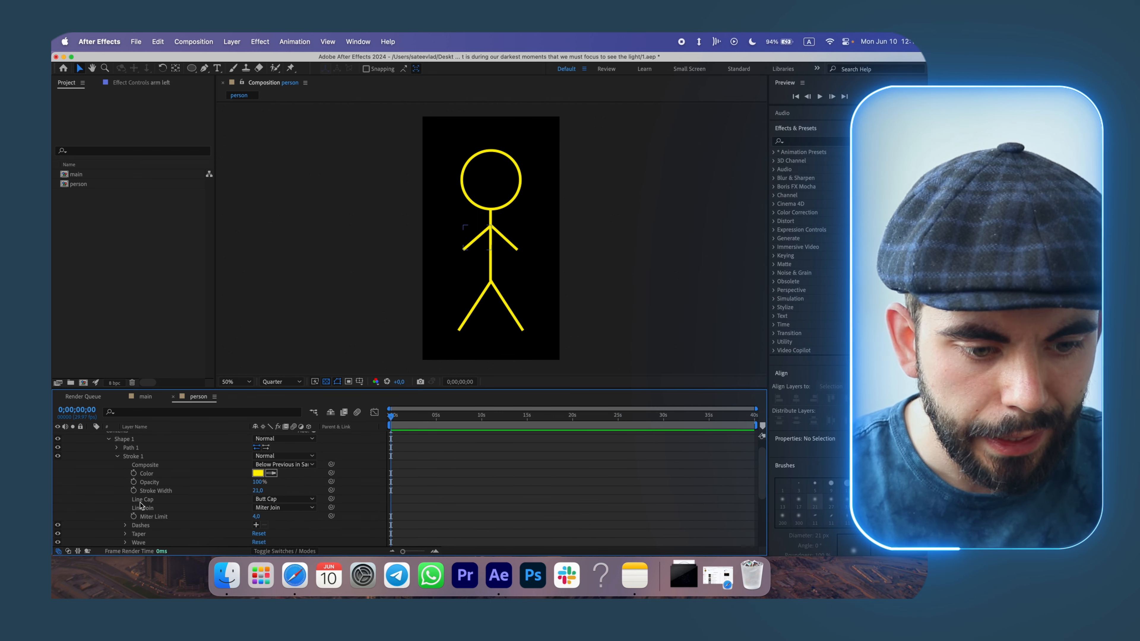
{"action": "left_click", "coordinate": [272, 500]}
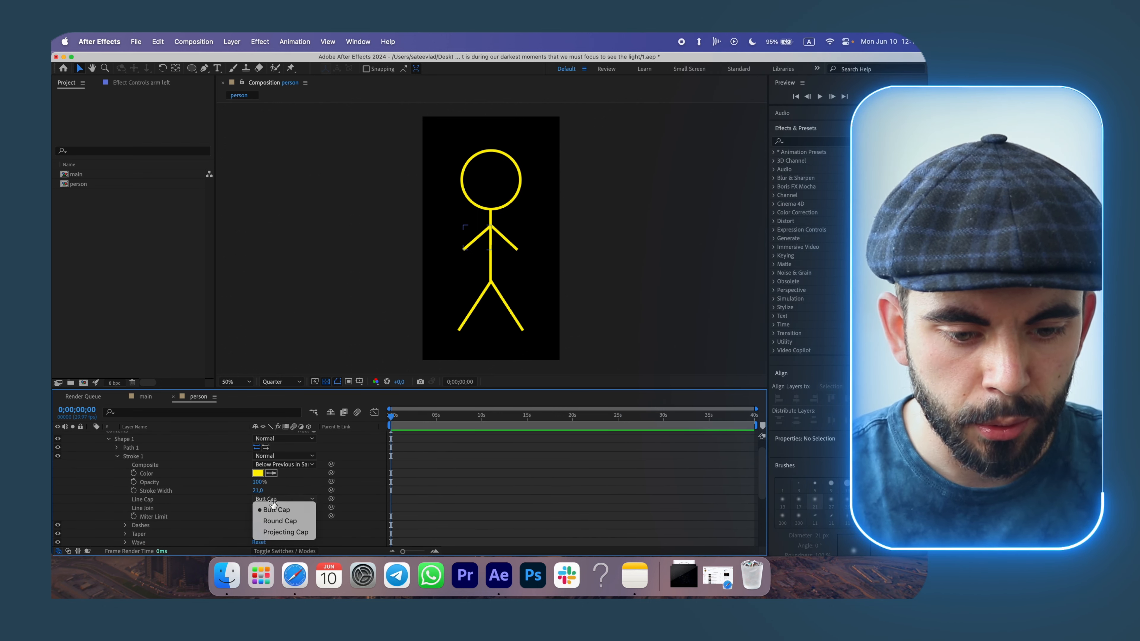
{"action": "left_click", "coordinate": [280, 520]}
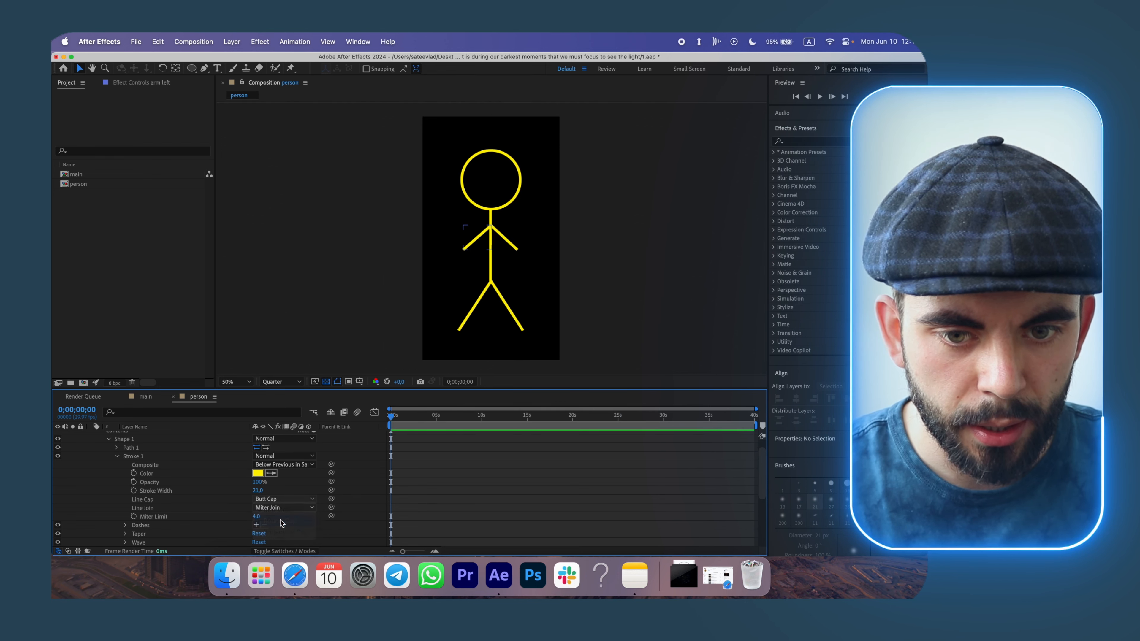
Set the stroke line cap of the arm right shape to Round Cap.
{"action": "left_click", "coordinate": [475, 479]}
{"action": "key", "text": "period"}
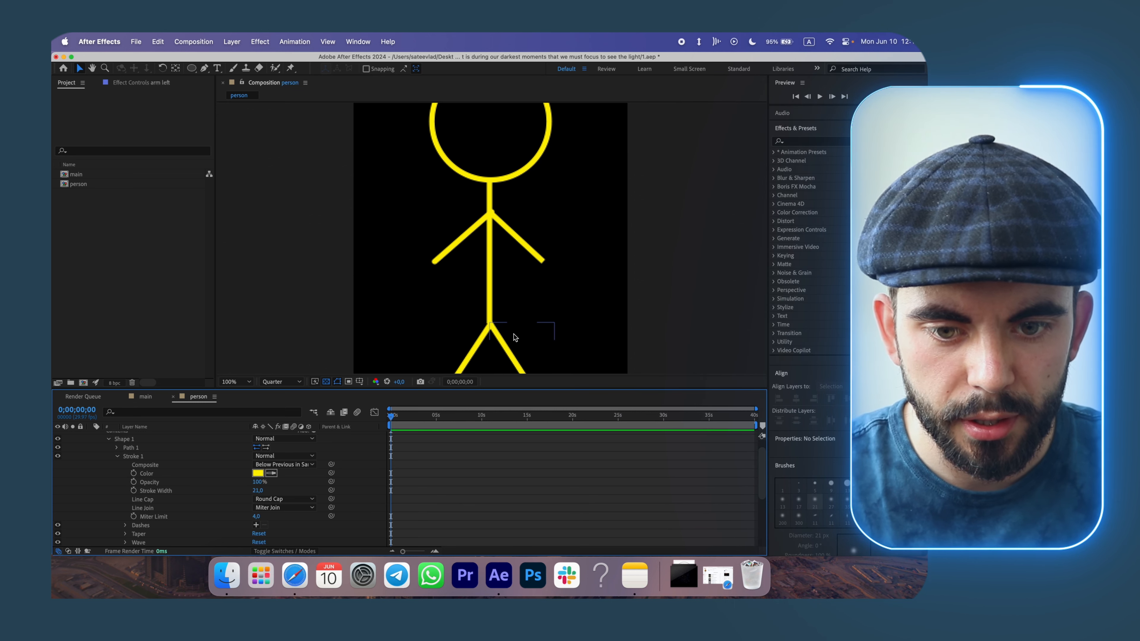
{"action": "key", "text": "comma"}
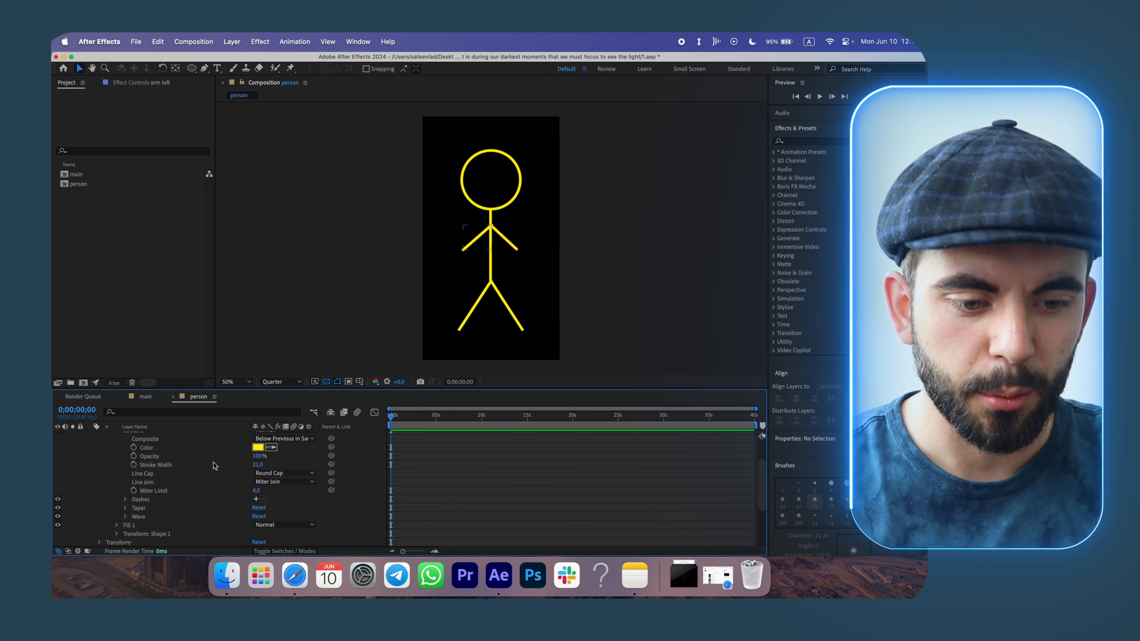
{"action": "scroll", "coordinate": [213, 462], "scroll_direction": "down", "scroll_amount": 5}
{"action": "scroll", "coordinate": [213, 463], "scroll_direction": "up", "scroll_amount": 6}
{"action": "left_click", "coordinate": [91, 436]}
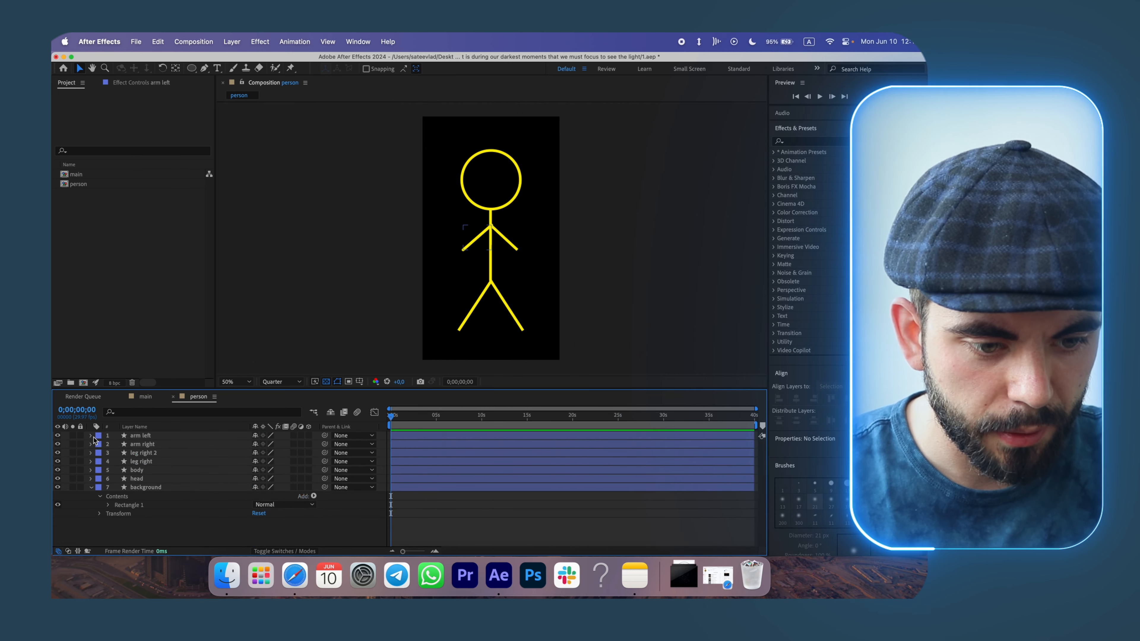
{"action": "left_click", "coordinate": [91, 444]}
{"action": "left_click", "coordinate": [100, 453]}
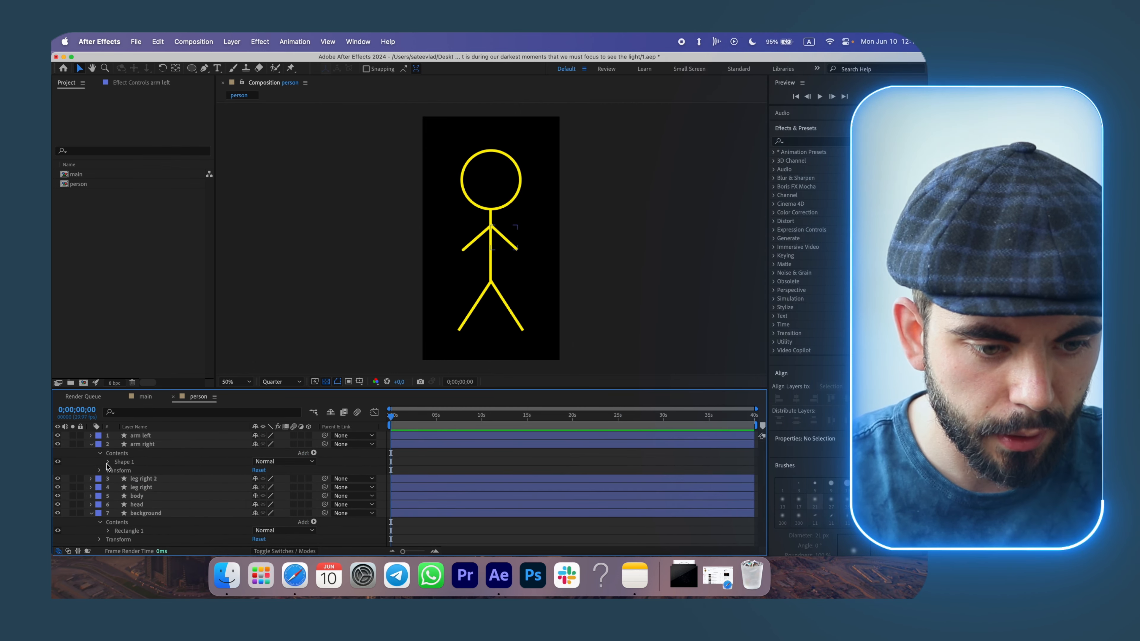
{"action": "left_click", "coordinate": [108, 462]}
{"action": "left_click", "coordinate": [117, 479]}
{"action": "left_click", "coordinate": [265, 499]}
{"action": "left_click", "coordinate": [268, 511]}
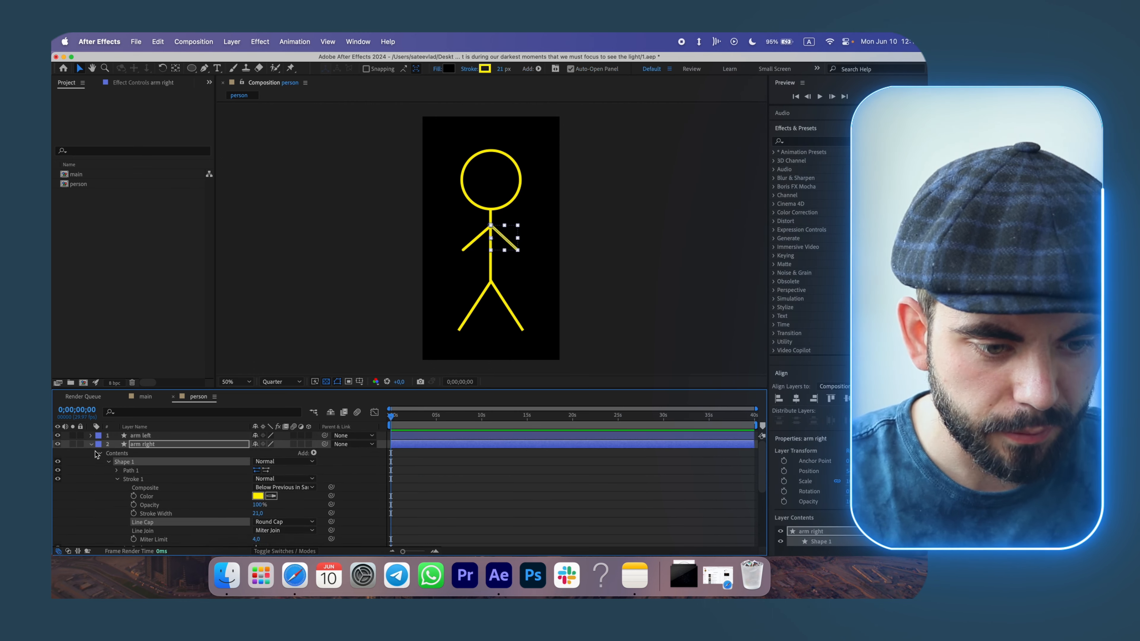
Set the stroke line cap of both leg layers, leg right 2 and leg right, to Round Cap.
{"action": "left_click", "coordinate": [91, 444]}
{"action": "left_click", "coordinate": [91, 453]}
{"action": "left_click", "coordinate": [99, 462]}
{"action": "left_click", "coordinate": [108, 471]}
{"action": "left_click", "coordinate": [117, 488]}
{"action": "left_click", "coordinate": [268, 499]}
{"action": "left_click", "coordinate": [271, 520]}
{"action": "left_click", "coordinate": [91, 453]}
{"action": "left_click", "coordinate": [92, 462]}
{"action": "left_click", "coordinate": [100, 470]}
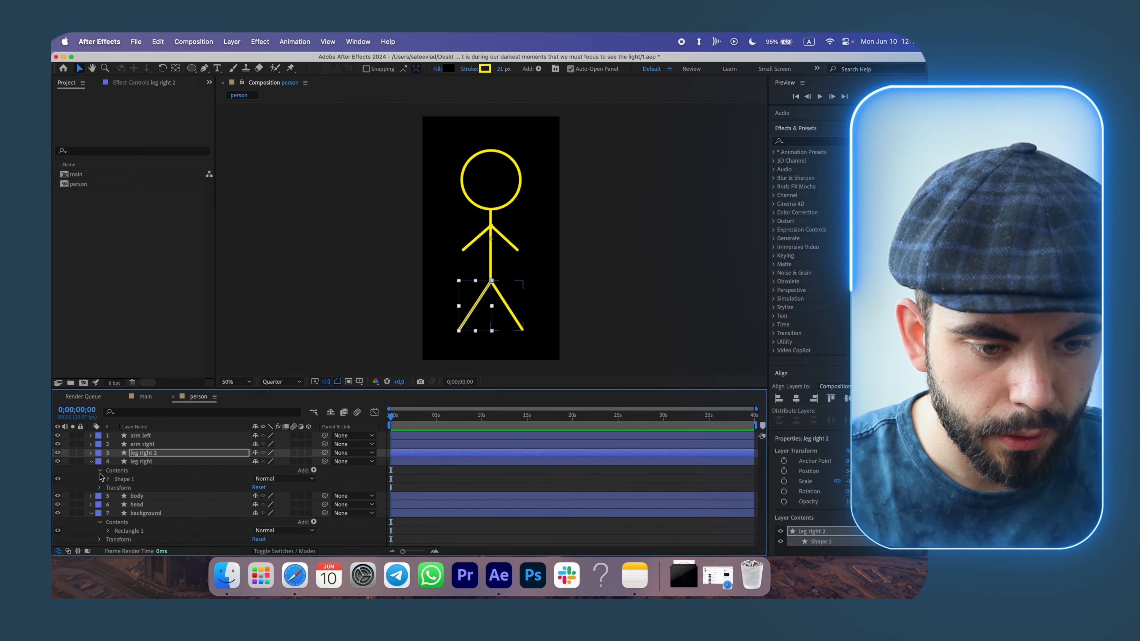
{"action": "left_click", "coordinate": [109, 479]}
{"action": "left_click", "coordinate": [117, 496]}
{"action": "left_click", "coordinate": [269, 499]}
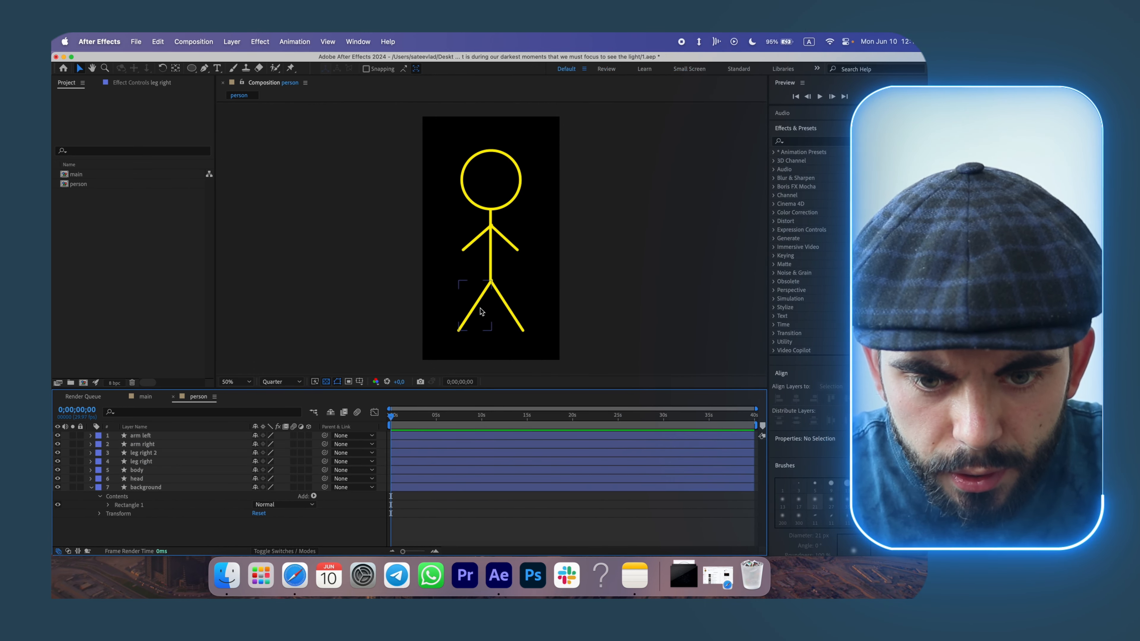
Zoom in on the stick figure to inspect the rounded limb ends and joints.
{"action": "left_click", "coordinate": [477, 307]}
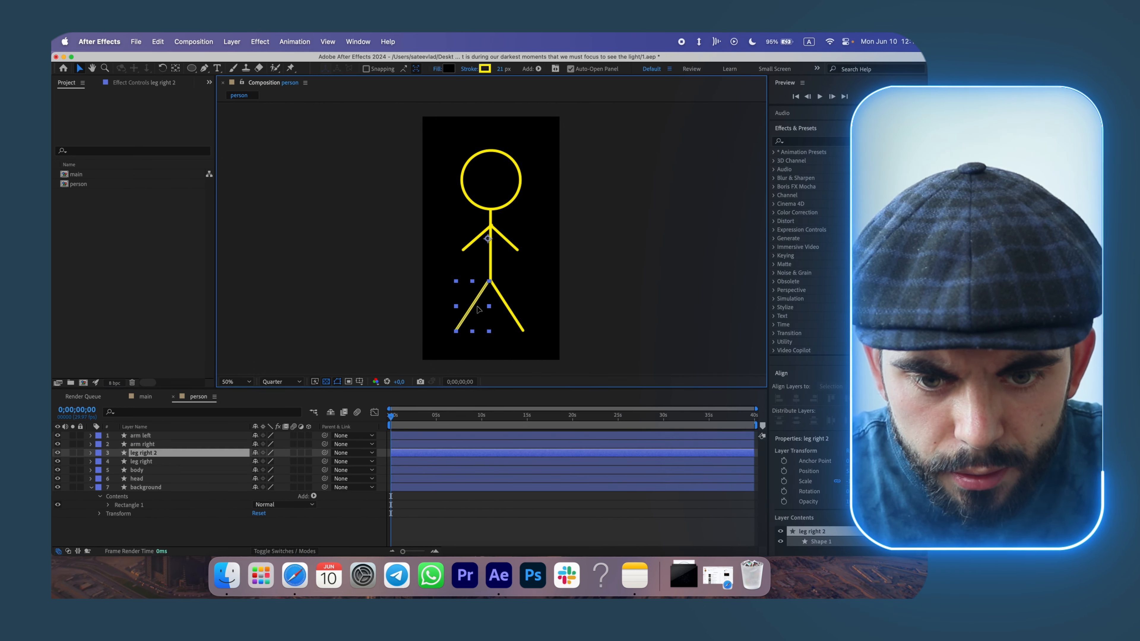
{"action": "left_click", "coordinate": [437, 516]}
{"action": "left_click", "coordinate": [480, 235]}
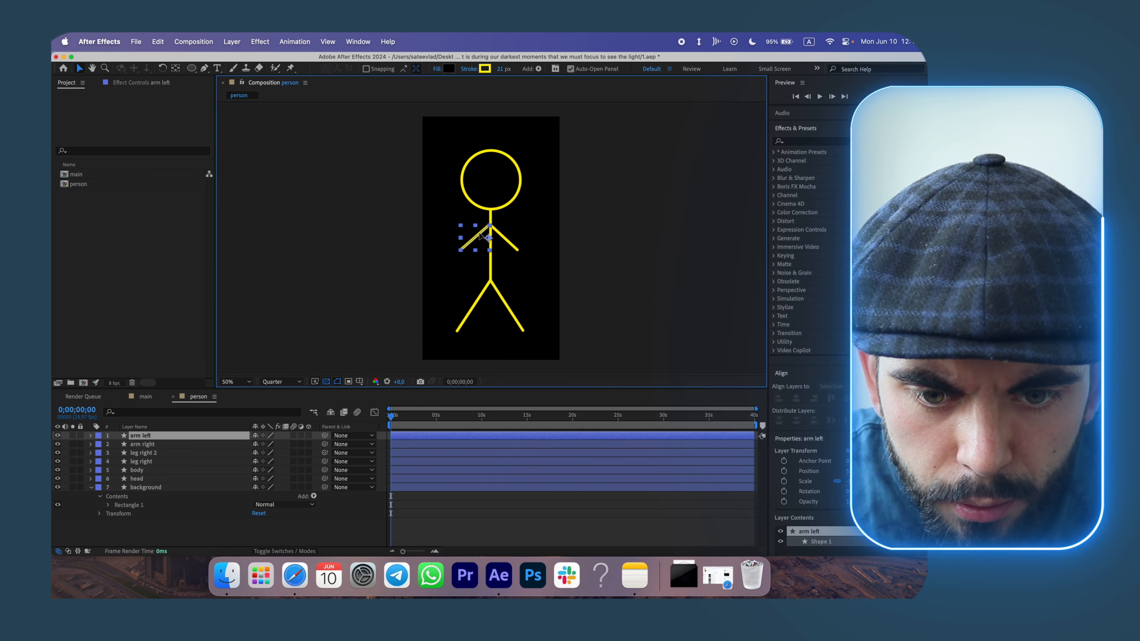
{"action": "key", "text": "period"}
{"action": "left_click", "coordinate": [493, 393]}
{"action": "left_click_drag", "start_coordinate": [467, 234], "coordinate": [470, 233]}
{"action": "left_click", "coordinate": [487, 517]}
{"action": "key", "text": "comma"}
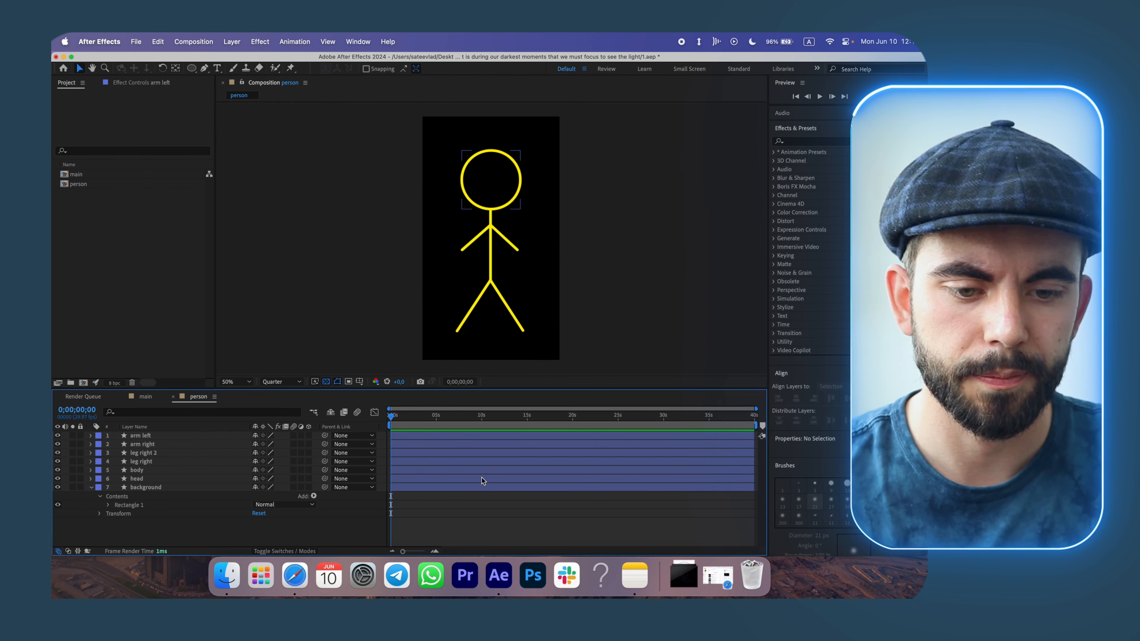
Cut the head layer out of the person composition.
{"action": "left_click", "coordinate": [145, 396]}
{"action": "left_click", "coordinate": [198, 397]}
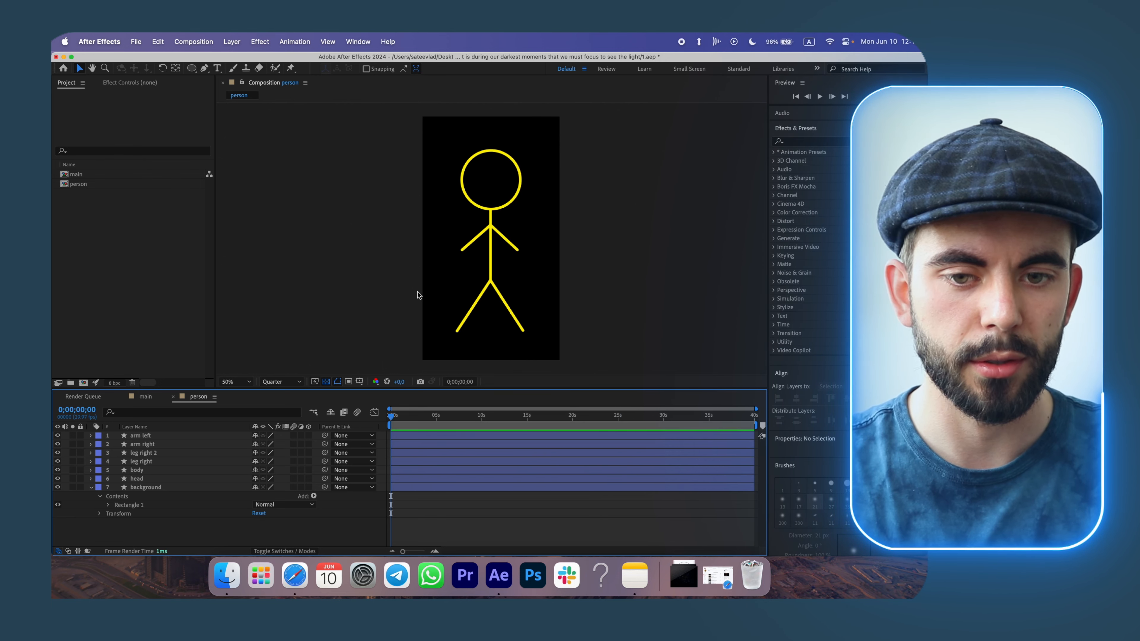
{"action": "left_click", "coordinate": [91, 487]}
{"action": "left_click", "coordinate": [137, 478]}
{"action": "key", "text": "super+x"}
Create a new composition named Head with eyes.
{"action": "key", "text": "super+n"}
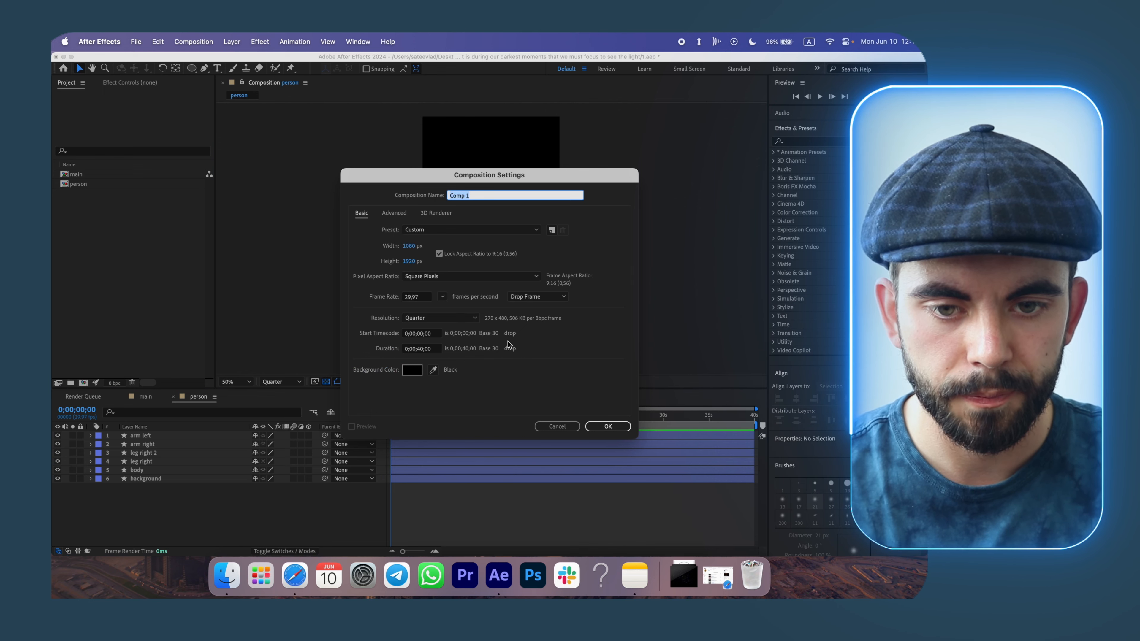
{"action": "type", "text": "Head with eyes"}
{"action": "key", "text": "Return"}
Add a full-frame black rectangle background with 100% fill opacity and no stroke.
{"action": "double_click", "coordinate": [192, 67]}
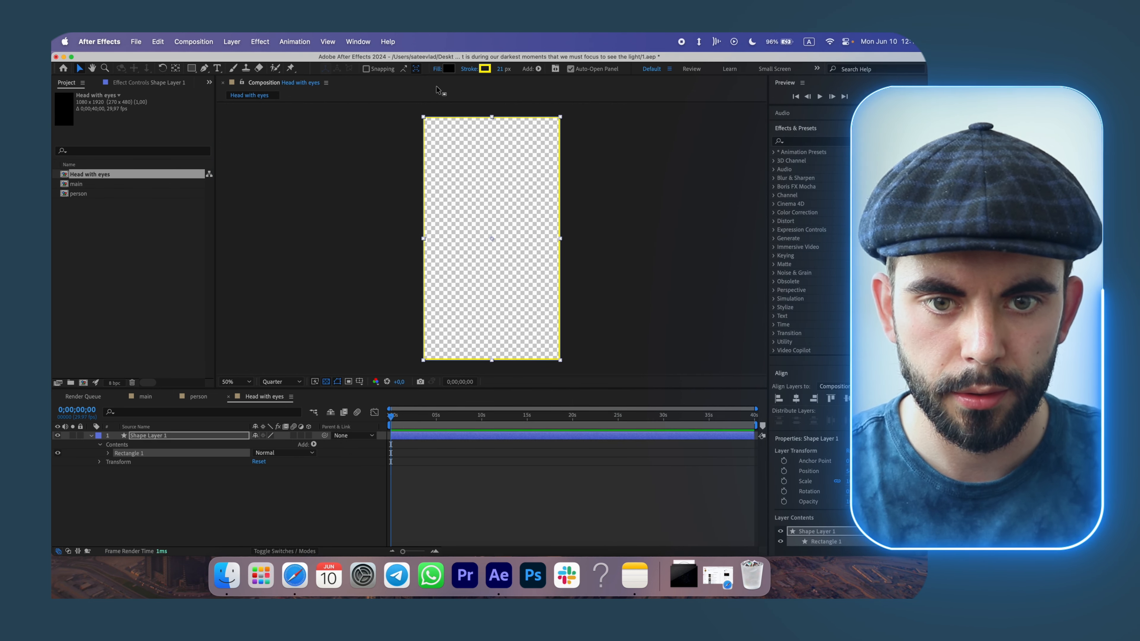
{"action": "left_click", "coordinate": [437, 69]}
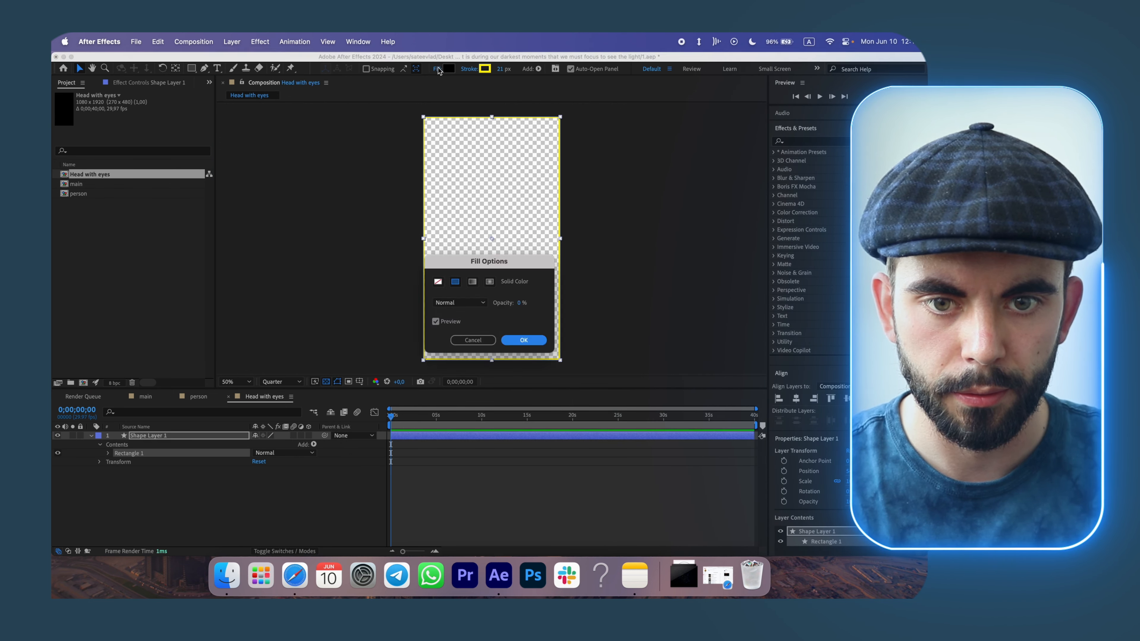
{"action": "left_click_drag", "start_coordinate": [521, 302], "coordinate": [672, 307]}
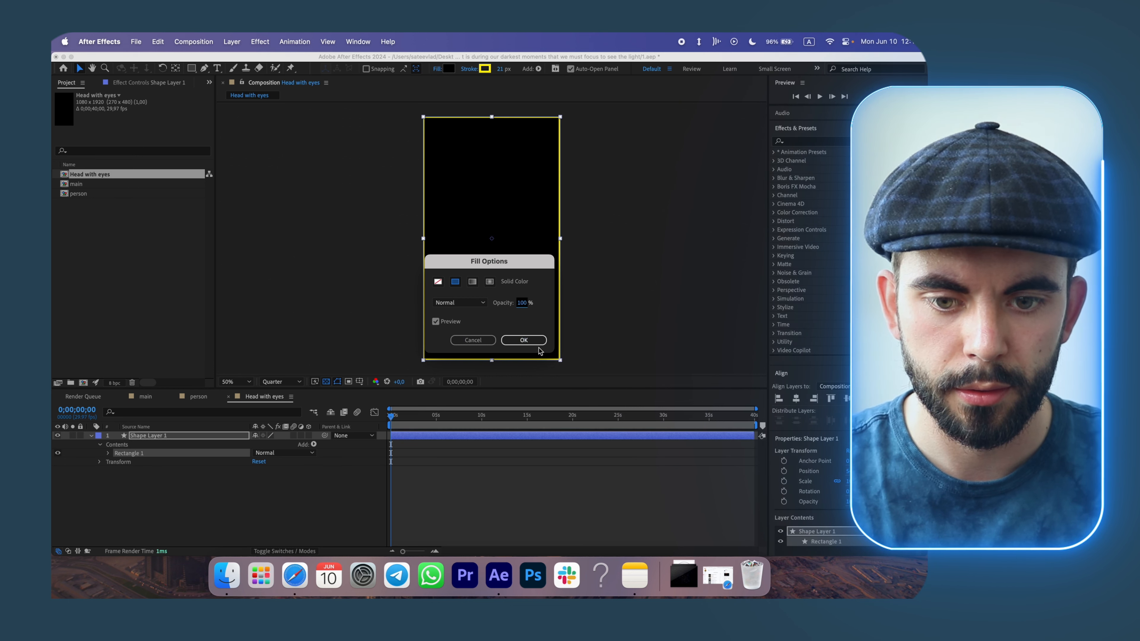
{"action": "left_click", "coordinate": [530, 341]}
{"action": "left_click_drag", "start_coordinate": [502, 72], "coordinate": [471, 73]}
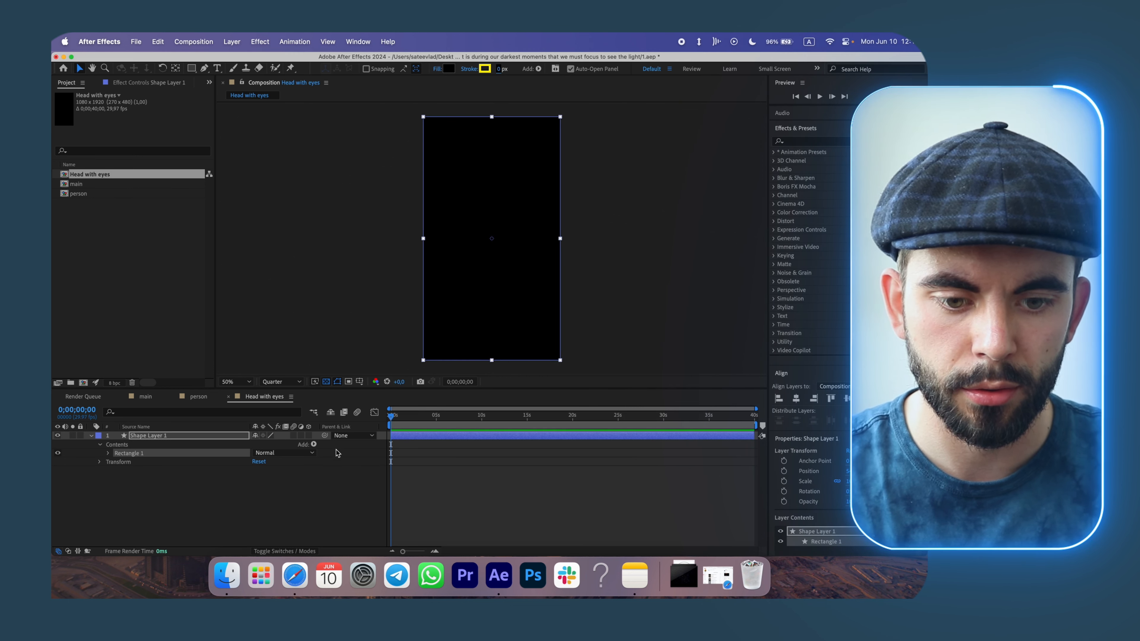
{"action": "left_click", "coordinate": [339, 487]}
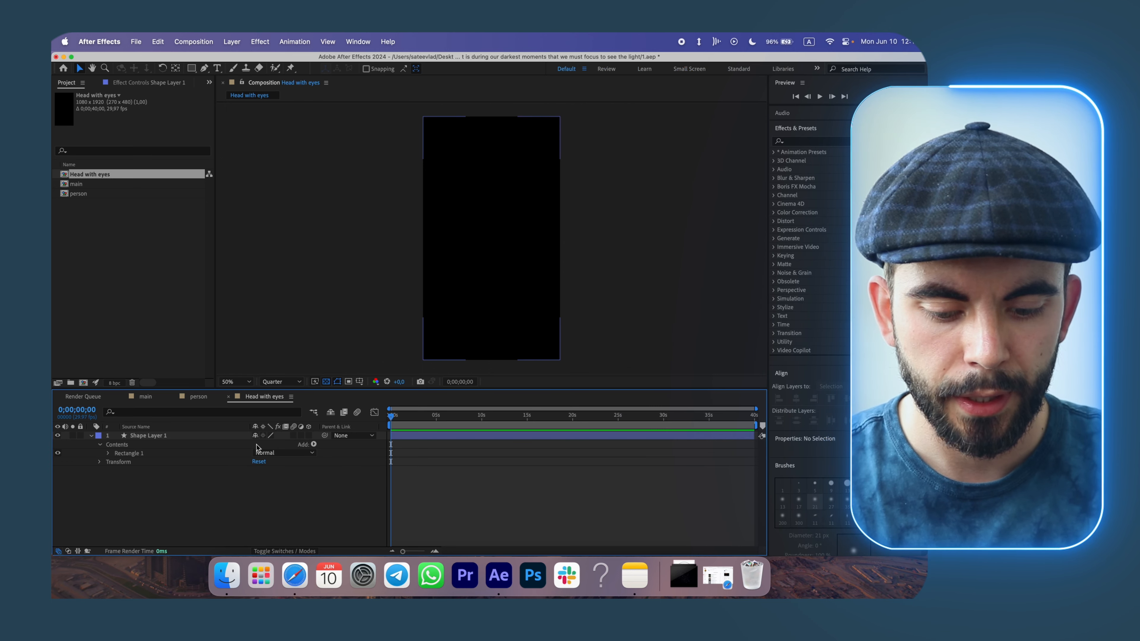
Paste the head into the new composition and draw a short line inside it with the Pen tool.
{"action": "key", "text": "cmd+v"}
{"action": "left_click", "coordinate": [333, 498]}
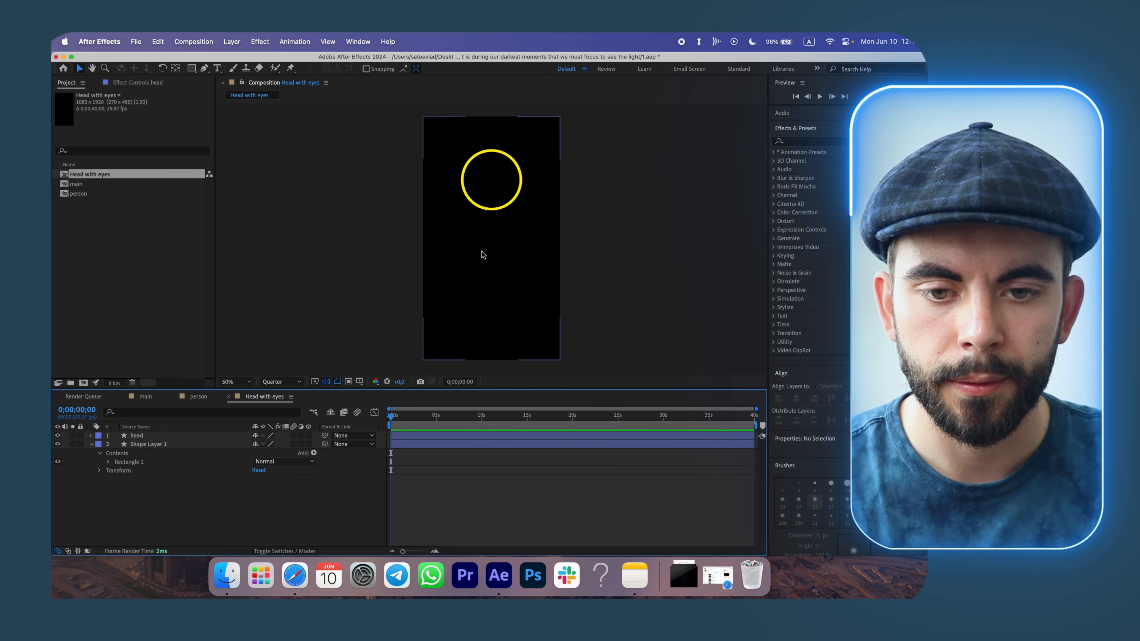
{"action": "key", "text": "g"}
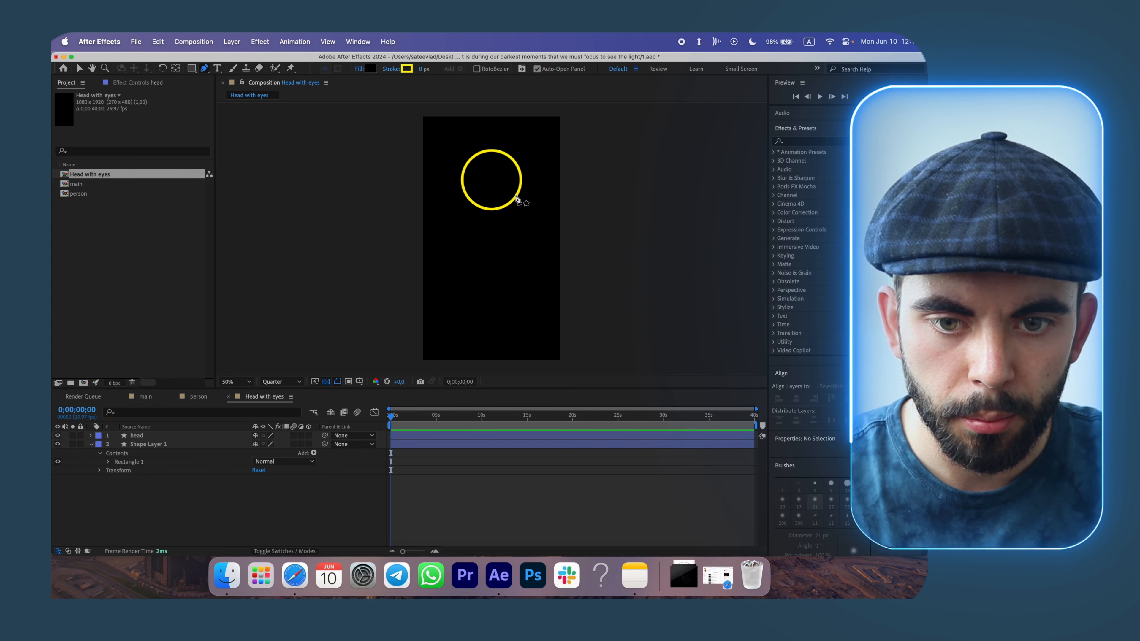
{"action": "left_click", "coordinate": [516, 197]}
{"action": "left_click", "coordinate": [506, 188]}
{"action": "left_click", "coordinate": [191, 501]}
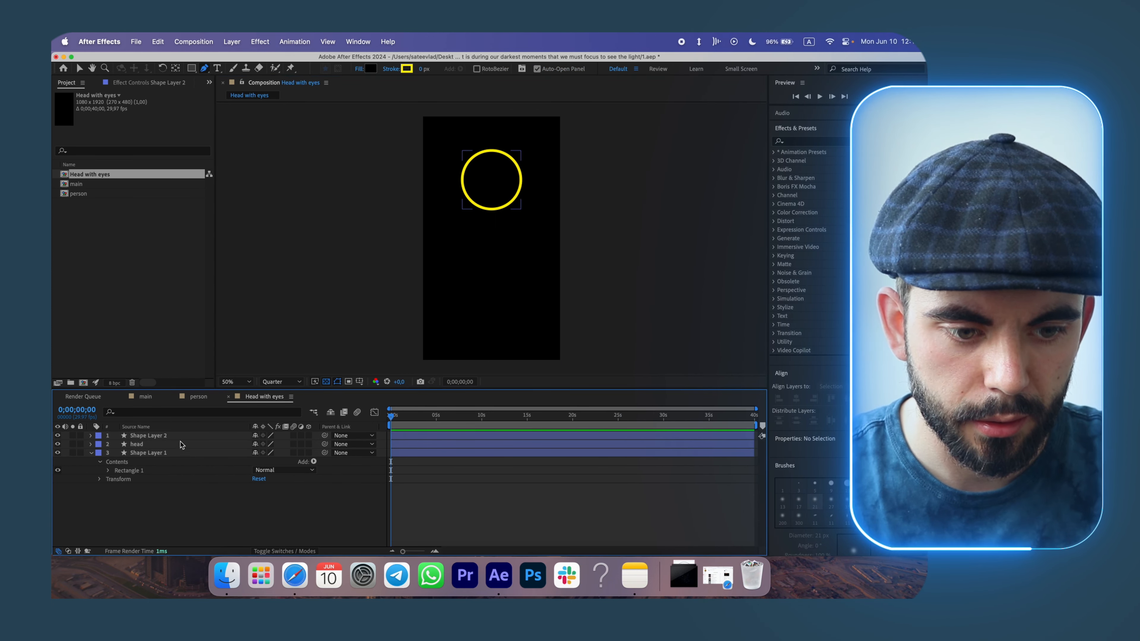
{"action": "left_click", "coordinate": [180, 436]}
{"action": "key", "text": "Return"}
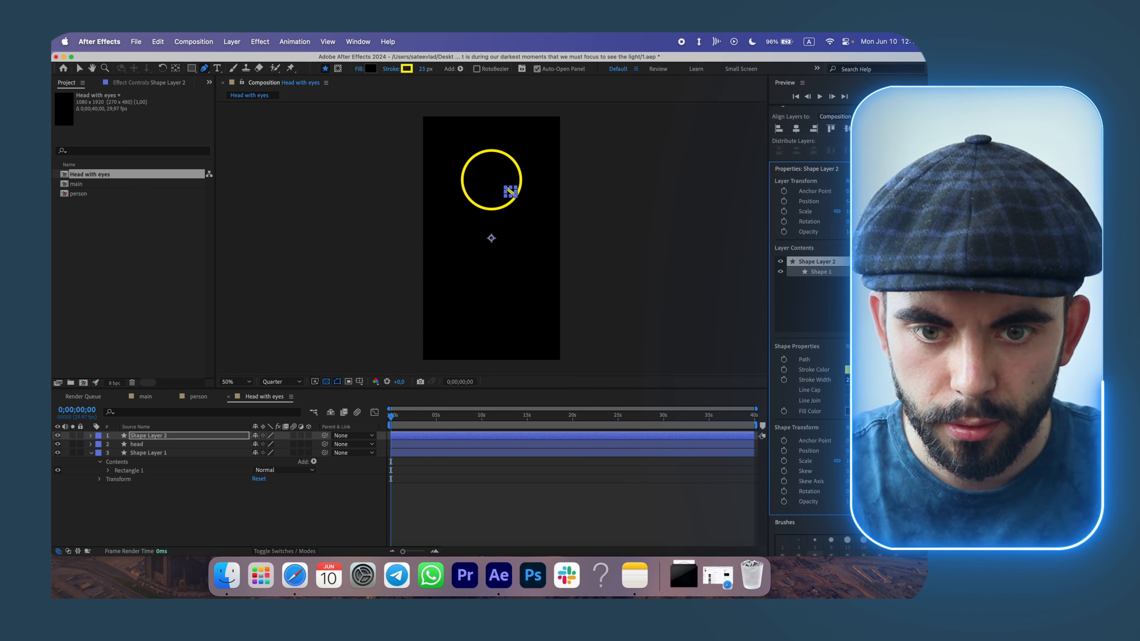
{"action": "left_click", "coordinate": [329, 504]}
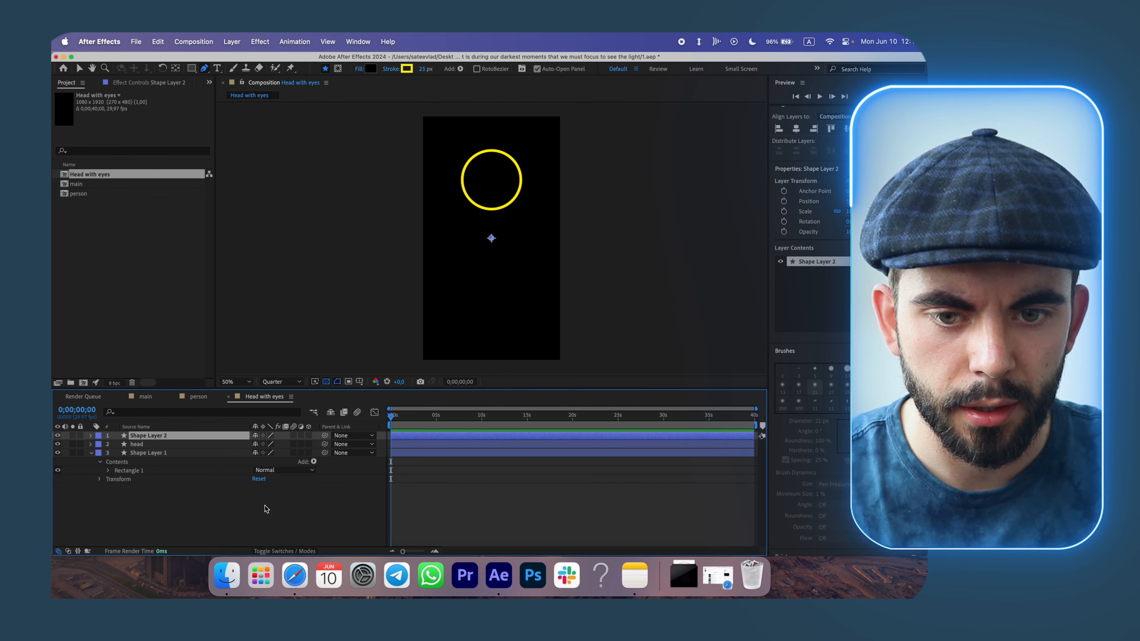
{"action": "key", "text": "Delete"}
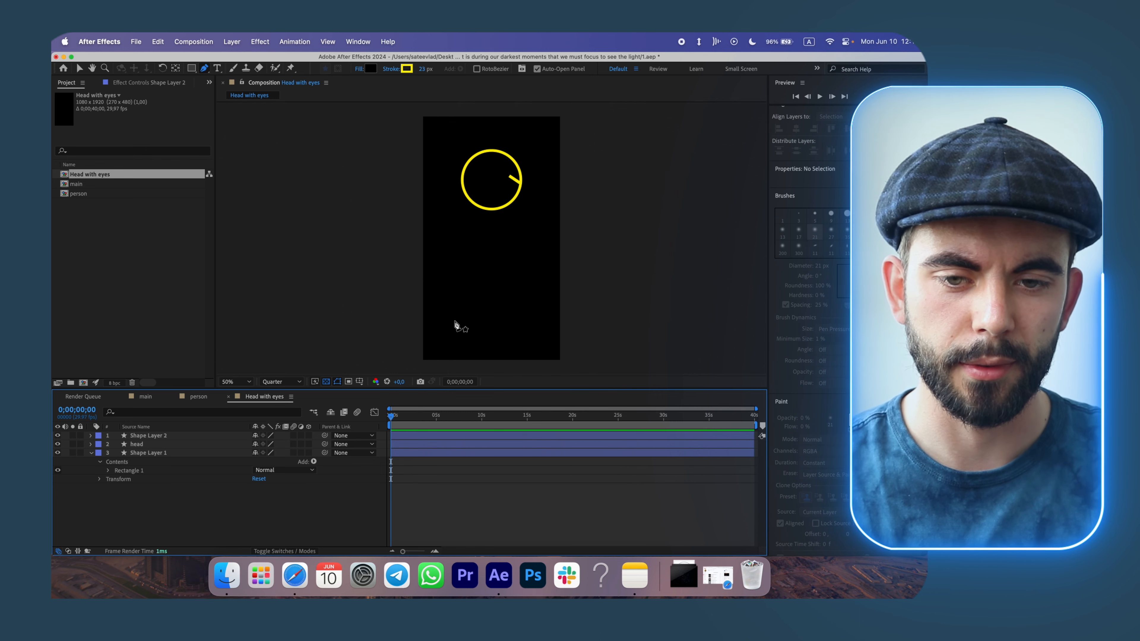
Place the Head with eyes composition into the person composition, open it and hide its black background layer.
{"action": "left_click", "coordinate": [201, 396]}
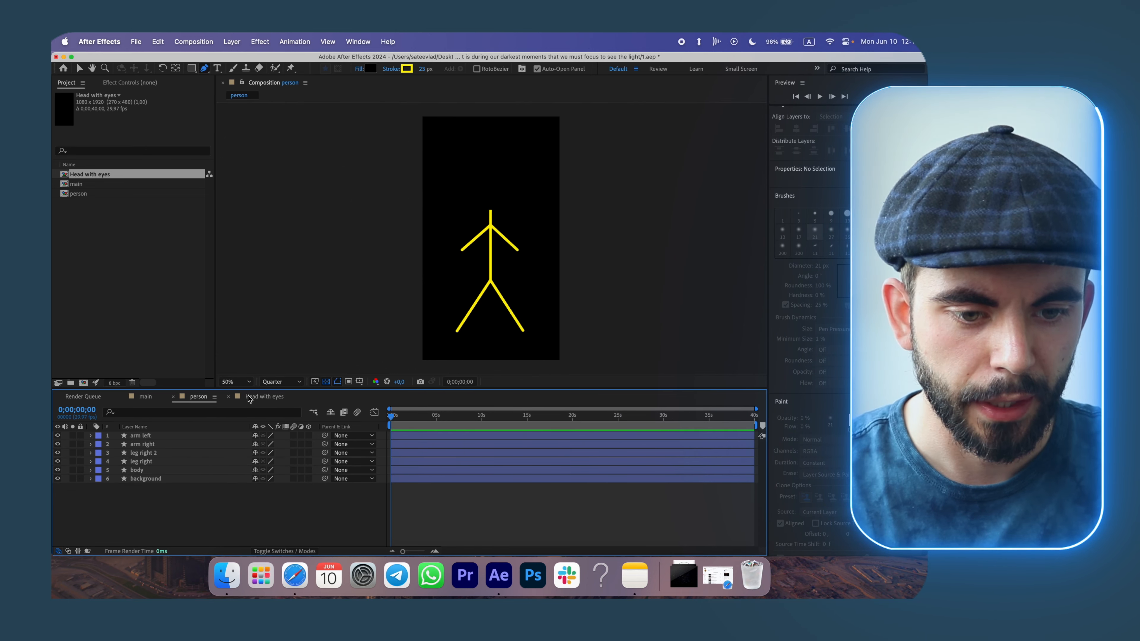
{"action": "left_click_drag", "start_coordinate": [93, 179], "coordinate": [133, 438]}
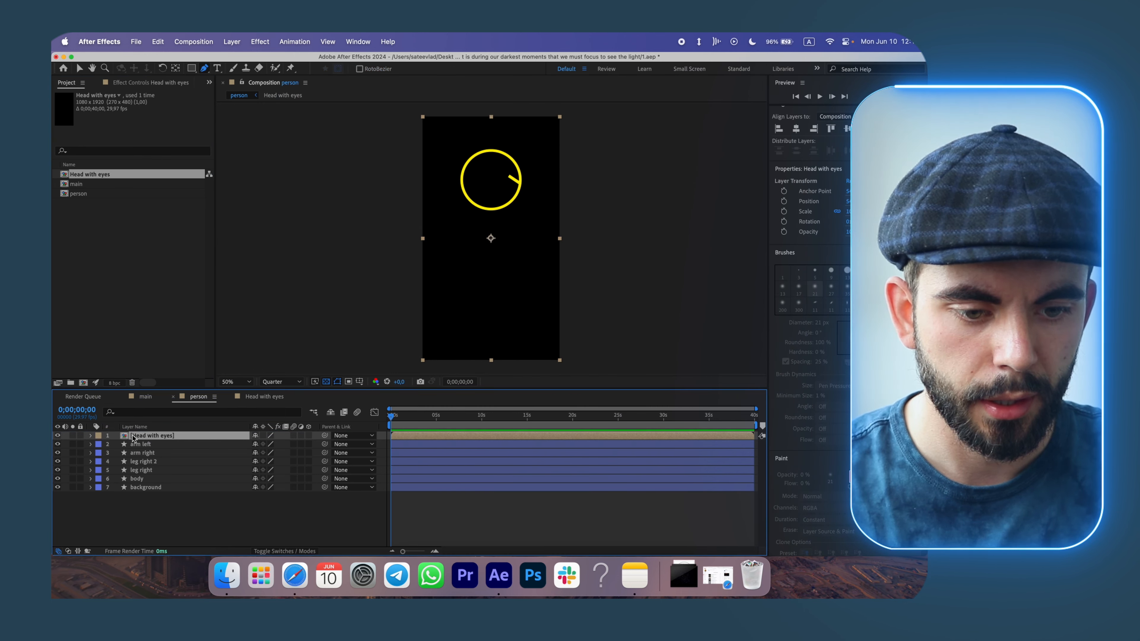
{"action": "double_click", "coordinate": [133, 438]}
{"action": "left_click", "coordinate": [57, 453]}
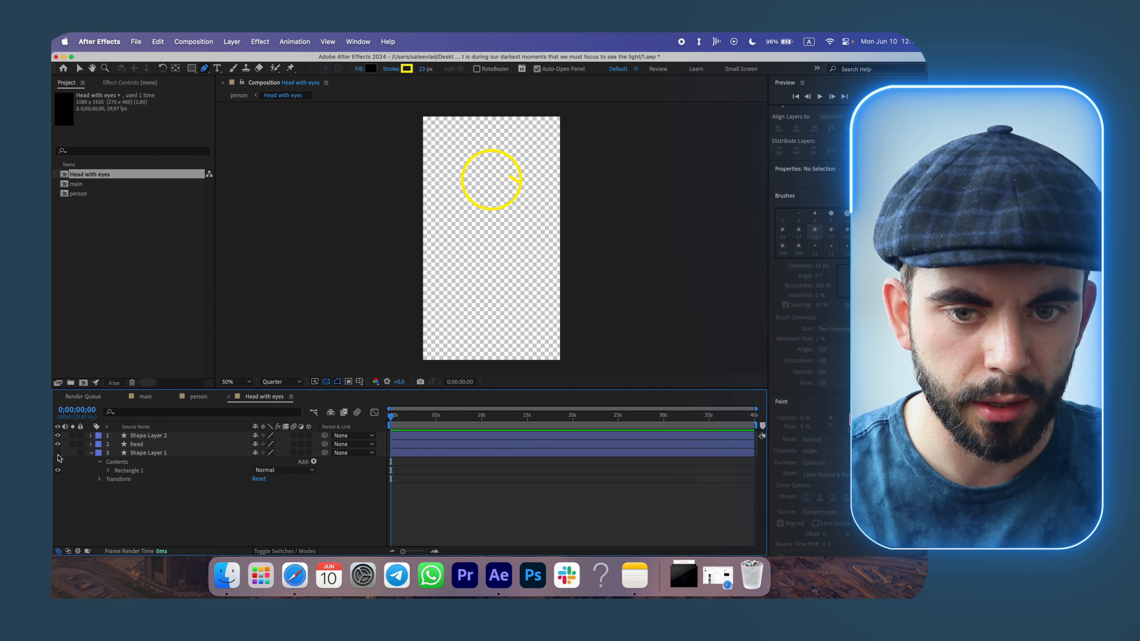
Place the person composition into the main composition and scale it down.
{"action": "left_click", "coordinate": [198, 397]}
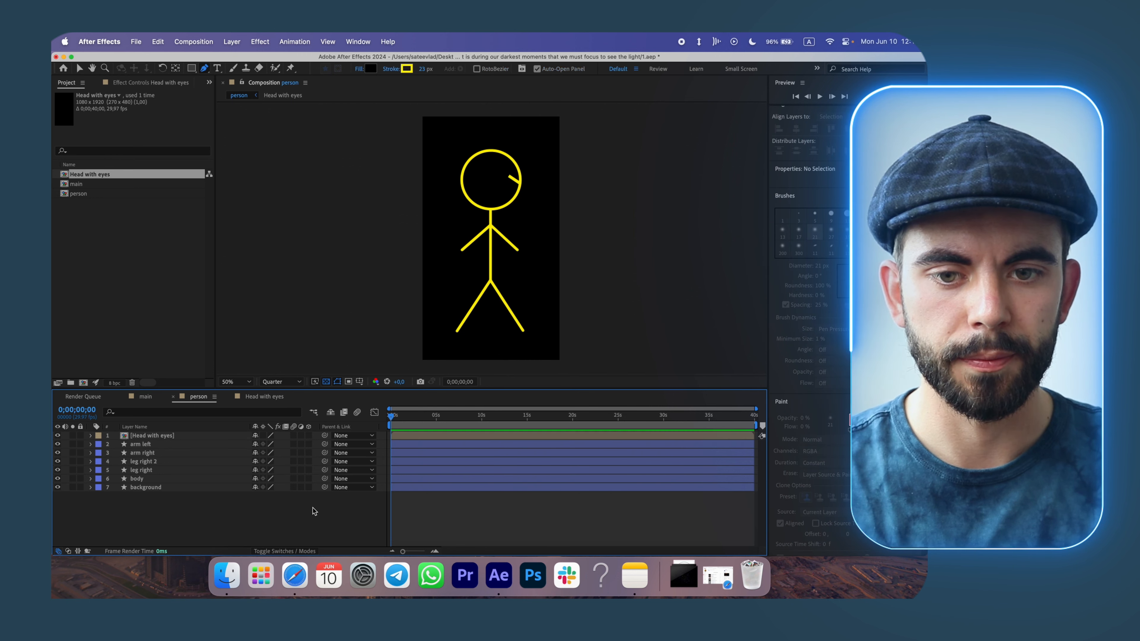
{"action": "left_click", "coordinate": [145, 397]}
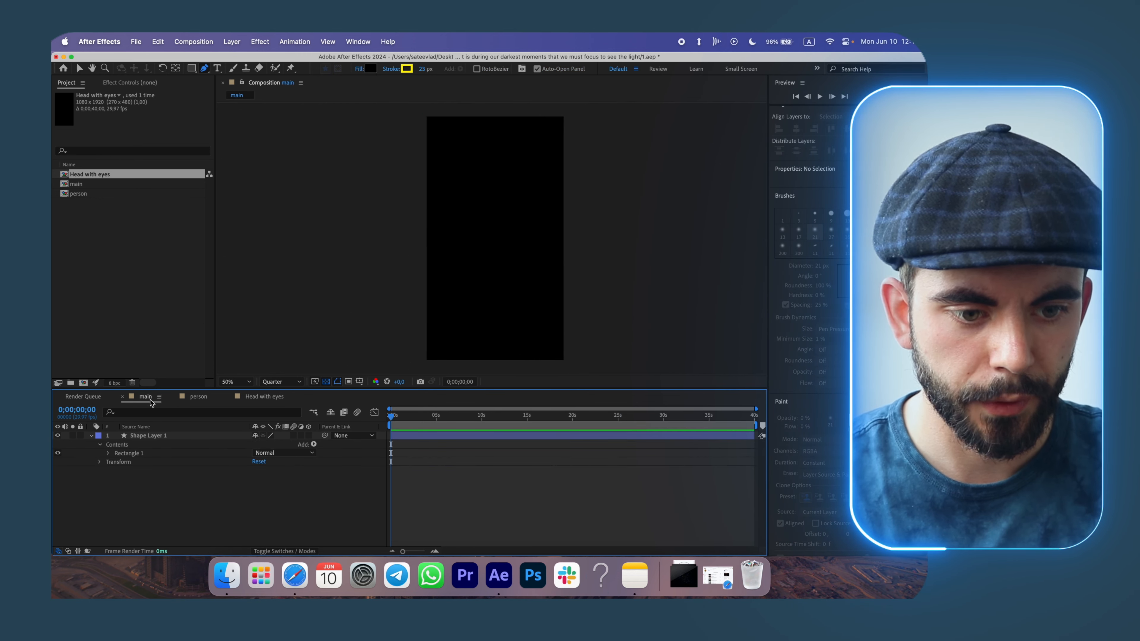
{"action": "left_click_drag", "start_coordinate": [88, 195], "coordinate": [141, 435]}
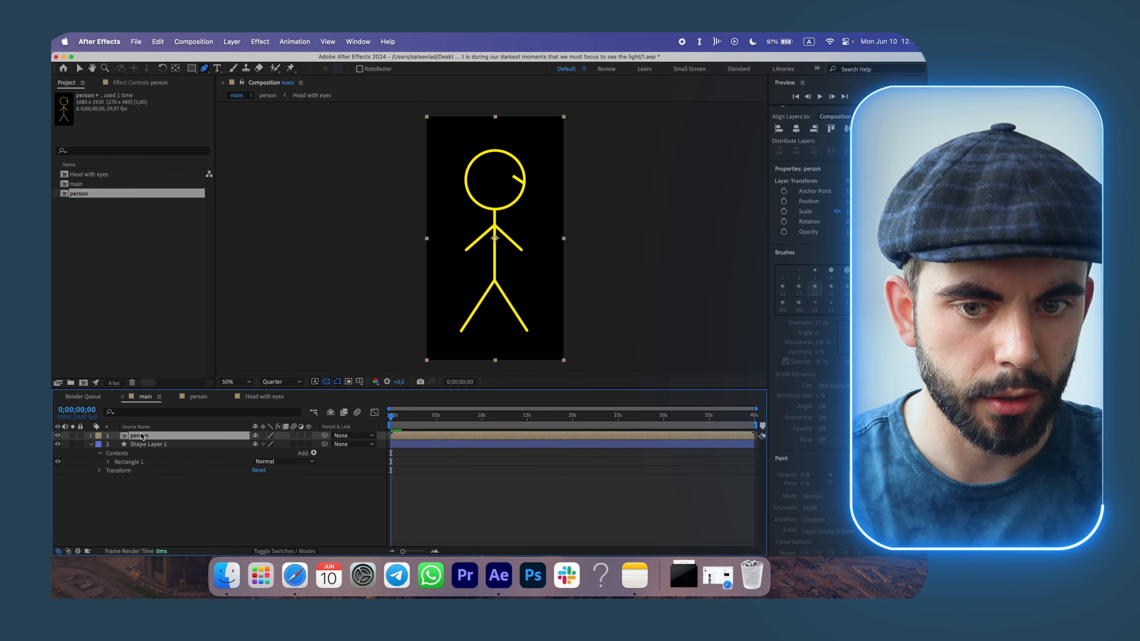
{"action": "left_click", "coordinate": [234, 505]}
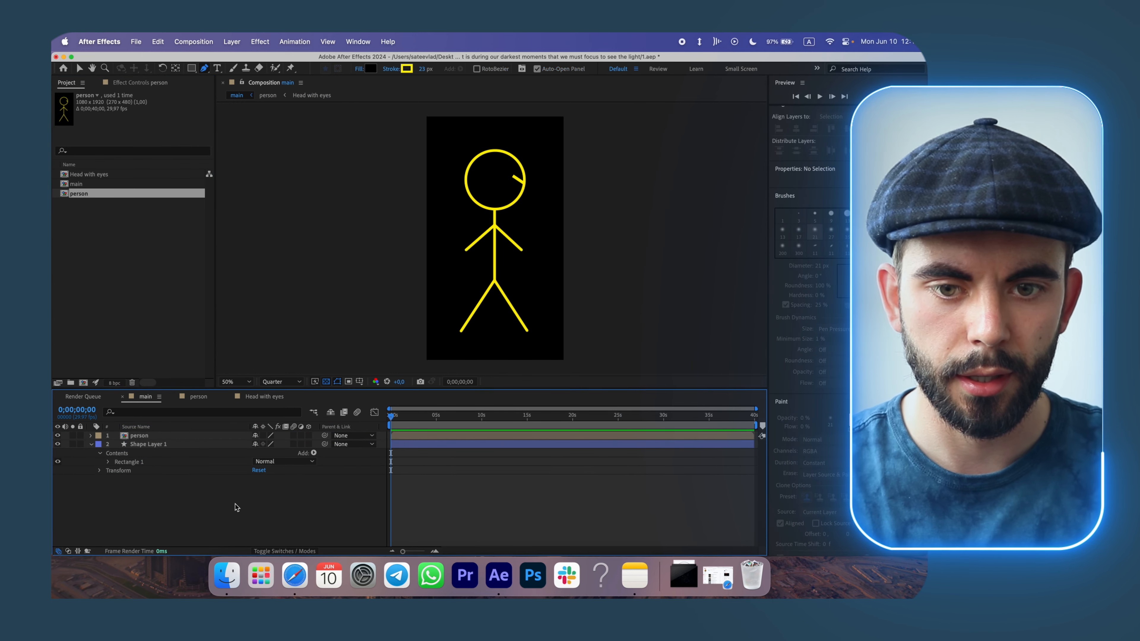
{"action": "left_click", "coordinate": [92, 436]}
{"action": "left_click", "coordinate": [99, 444]}
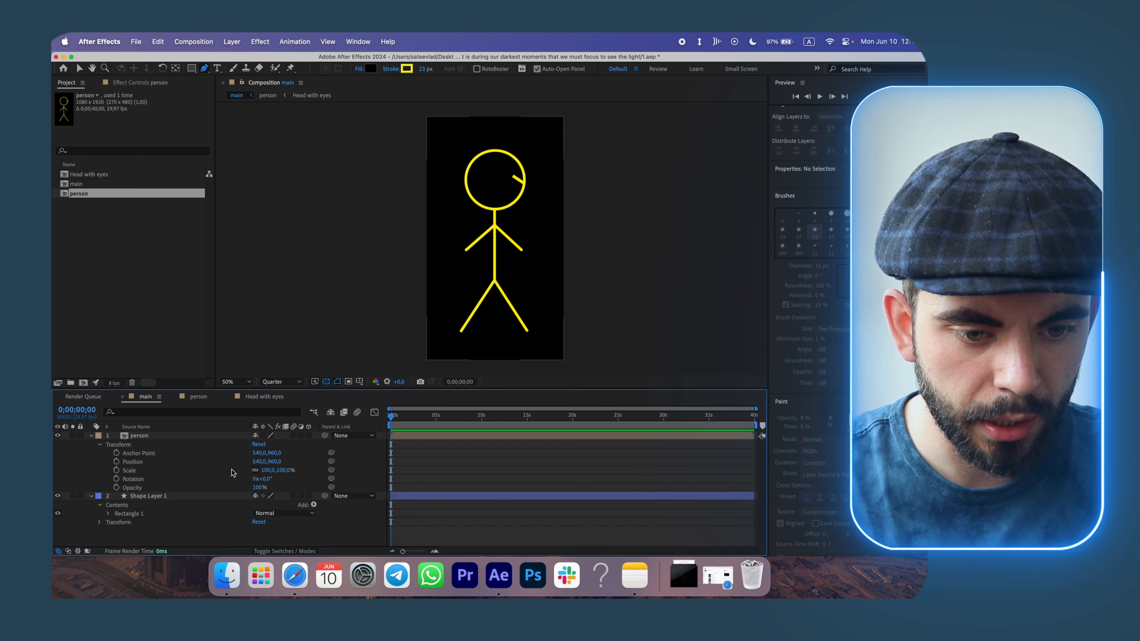
{"action": "left_click_drag", "start_coordinate": [263, 472], "coordinate": [242, 472]}
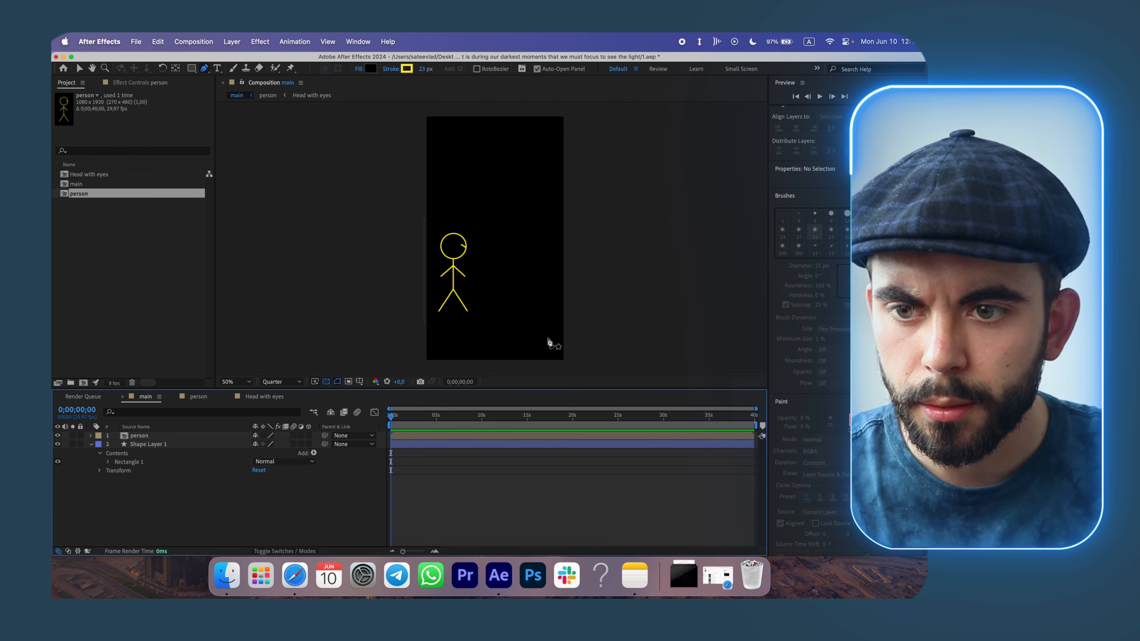
Apply the Glow effect to the eye line in the Head with eyes composition and set Glow Radius to 50.
{"action": "scroll", "coordinate": [809, 324], "scroll_direction": "up", "scroll_amount": 10}
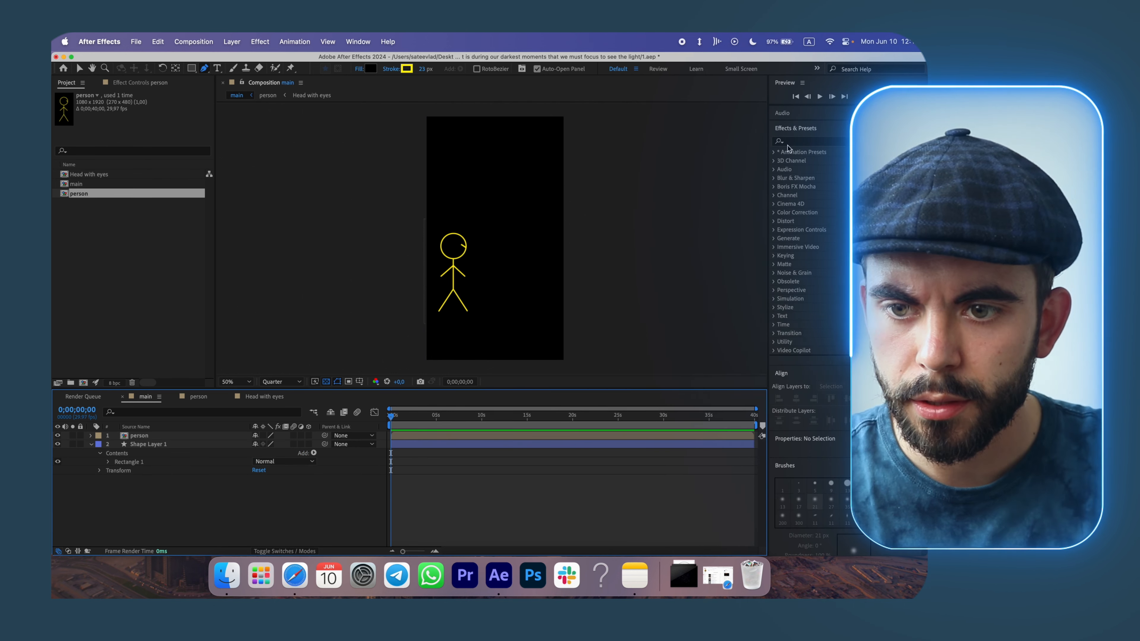
{"action": "left_click", "coordinate": [824, 142]}
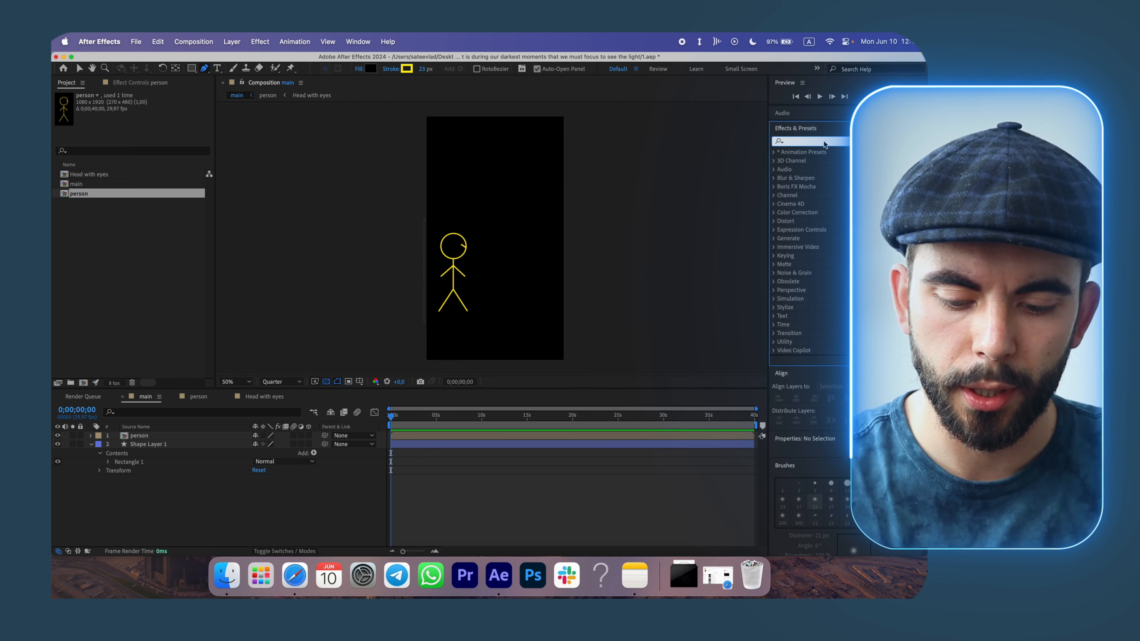
{"action": "type", "text": "glow"}
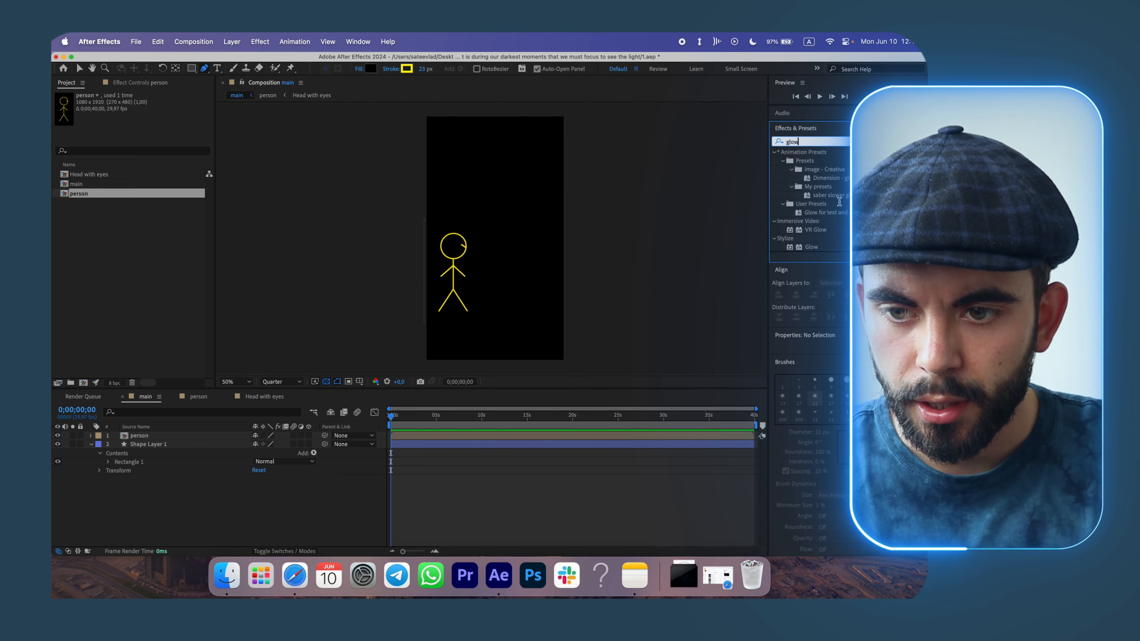
{"action": "left_click", "coordinate": [268, 397]}
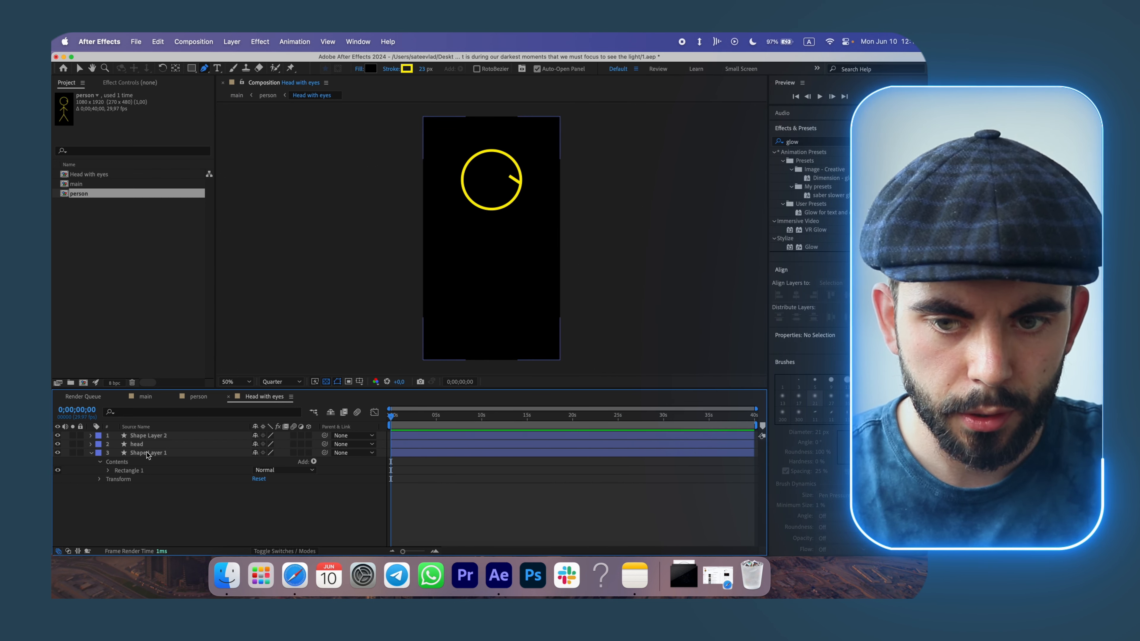
{"action": "left_click_drag", "start_coordinate": [810, 247], "coordinate": [233, 437]}
{"action": "key", "text": "v"}
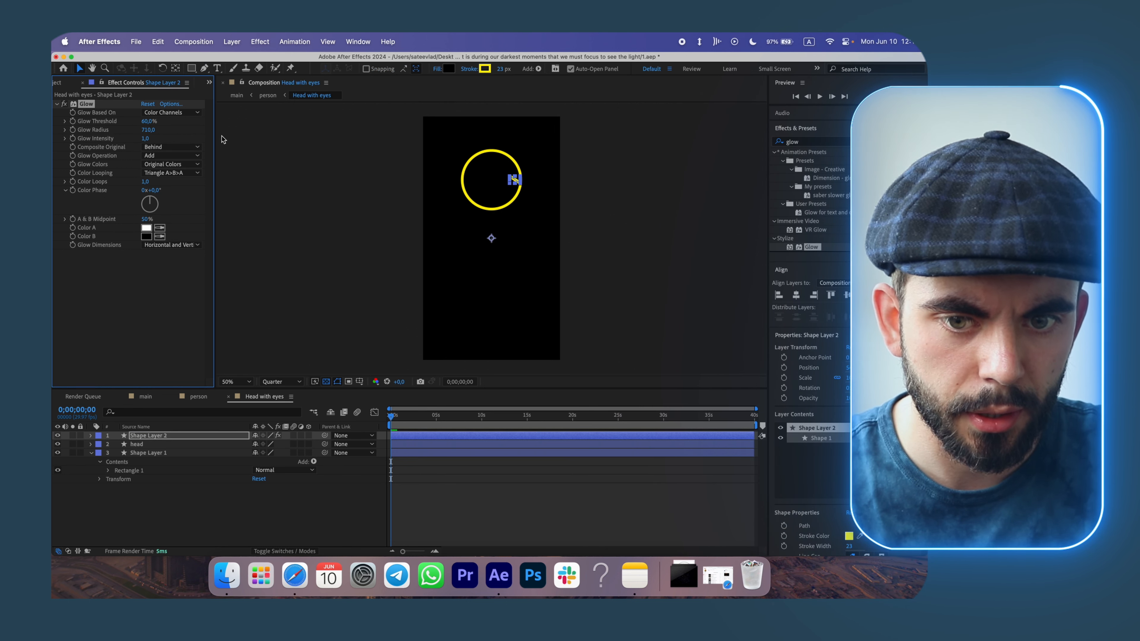
{"action": "left_click", "coordinate": [146, 276]}
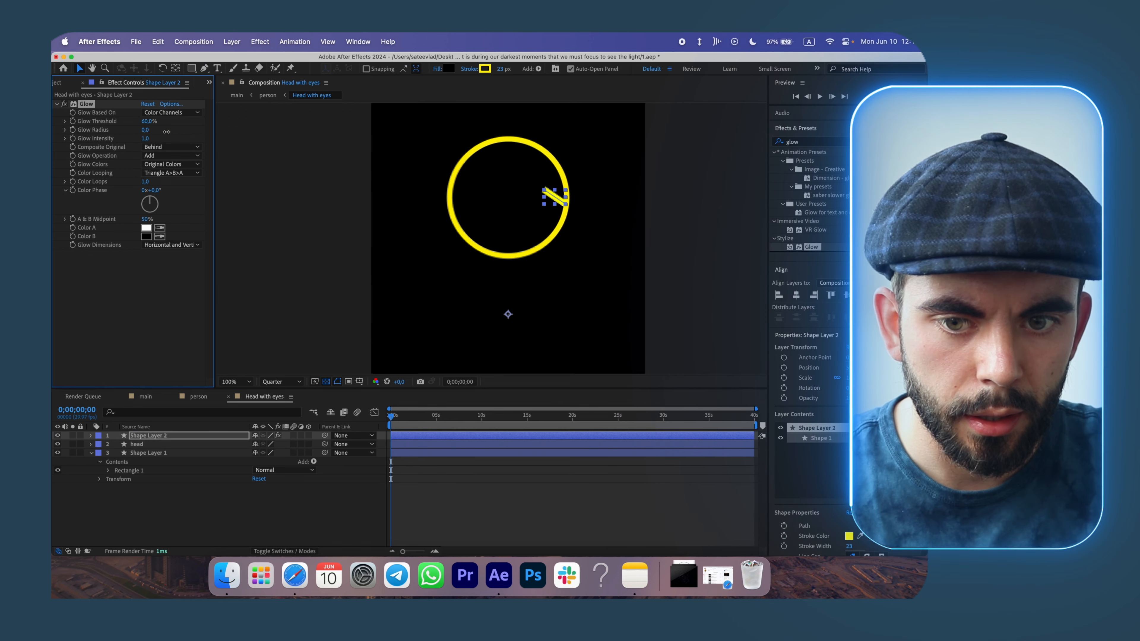
{"action": "left_click_drag", "start_coordinate": [148, 130], "coordinate": [167, 132]}
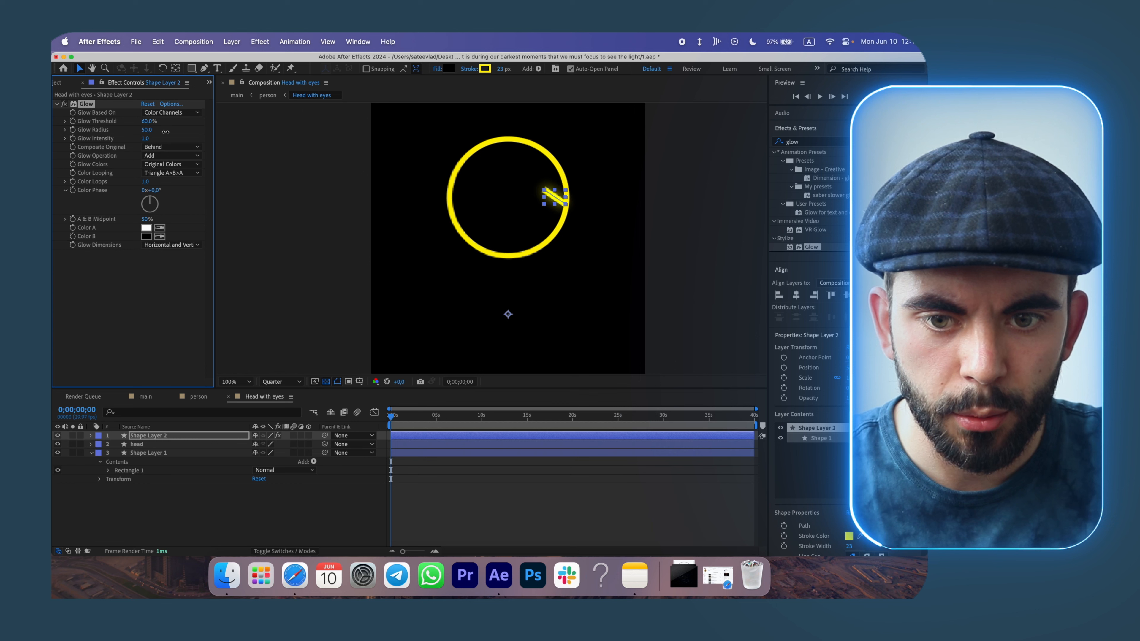
{"action": "left_click", "coordinate": [168, 336]}
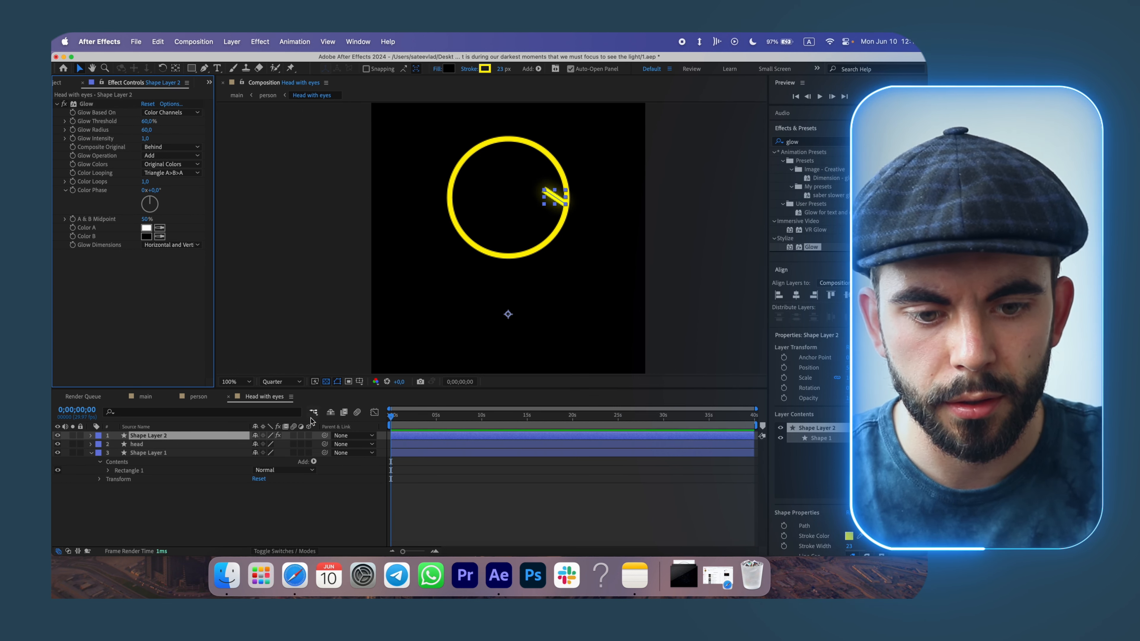
{"action": "left_click", "coordinate": [353, 525]}
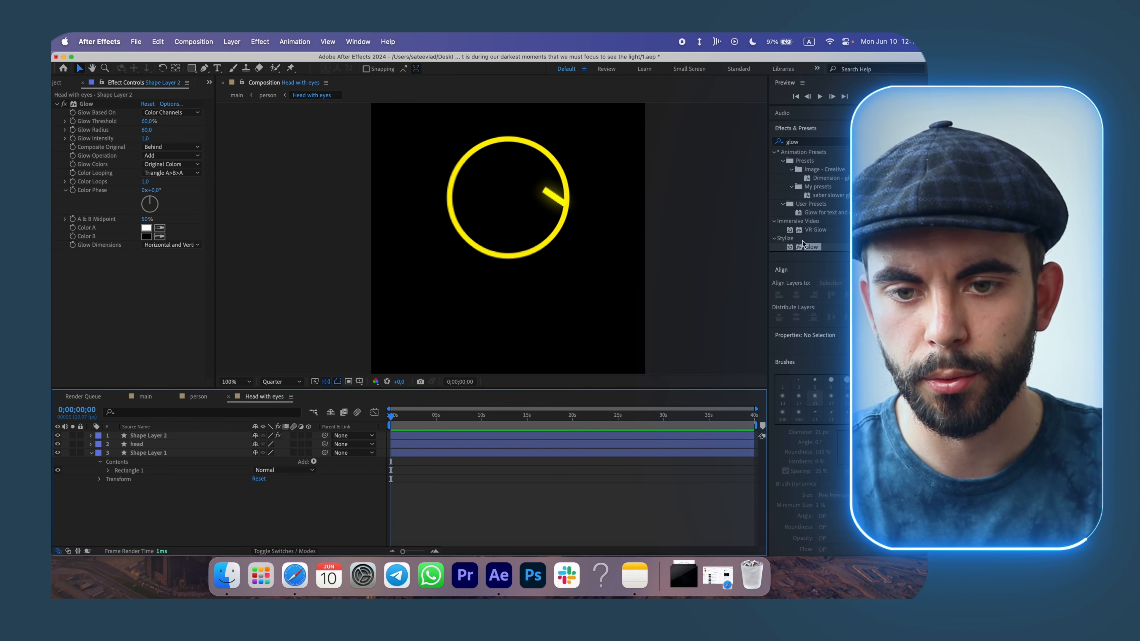
Copy the Glow effect from the eye line and paste it onto the head layer.
{"action": "left_click", "coordinate": [86, 103]}
{"action": "key", "text": "super+c"}
{"action": "left_click", "coordinate": [156, 445]}
{"action": "key", "text": "super+v"}
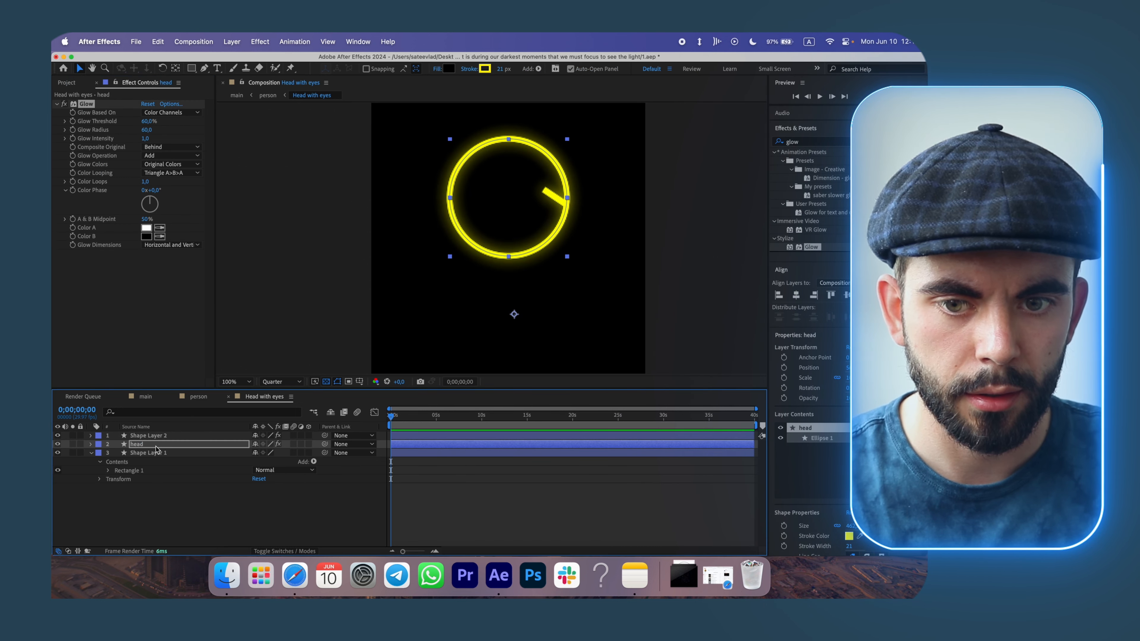
{"action": "left_click", "coordinate": [183, 517]}
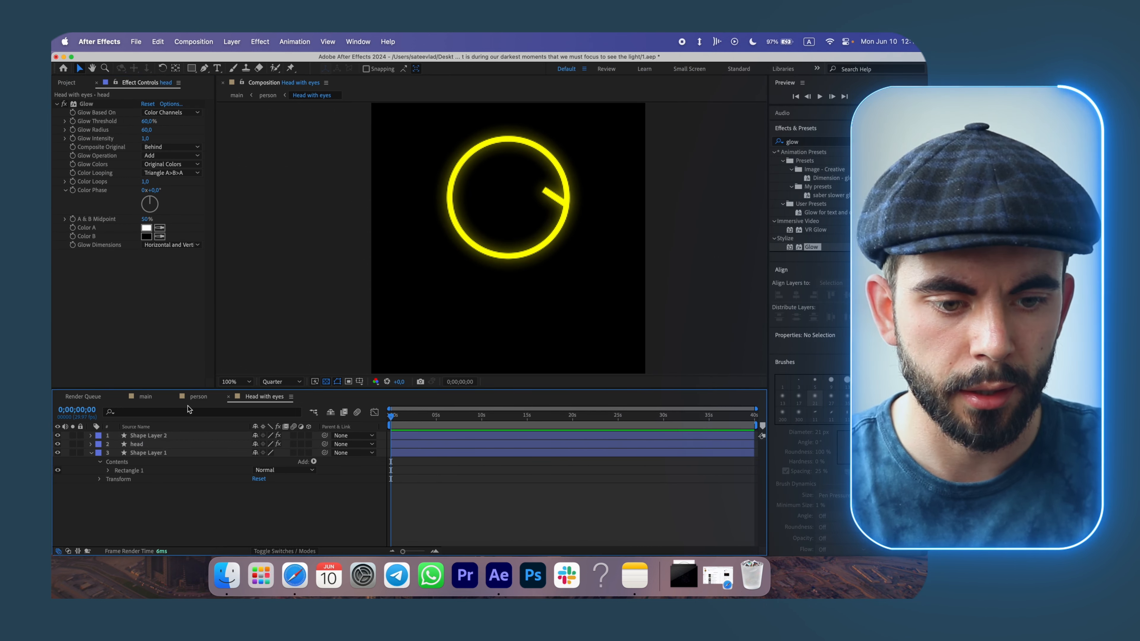
Toggle the visibility of the background layer in the Head with eyes composition.
{"action": "left_click", "coordinate": [197, 397]}
{"action": "left_click", "coordinate": [260, 397]}
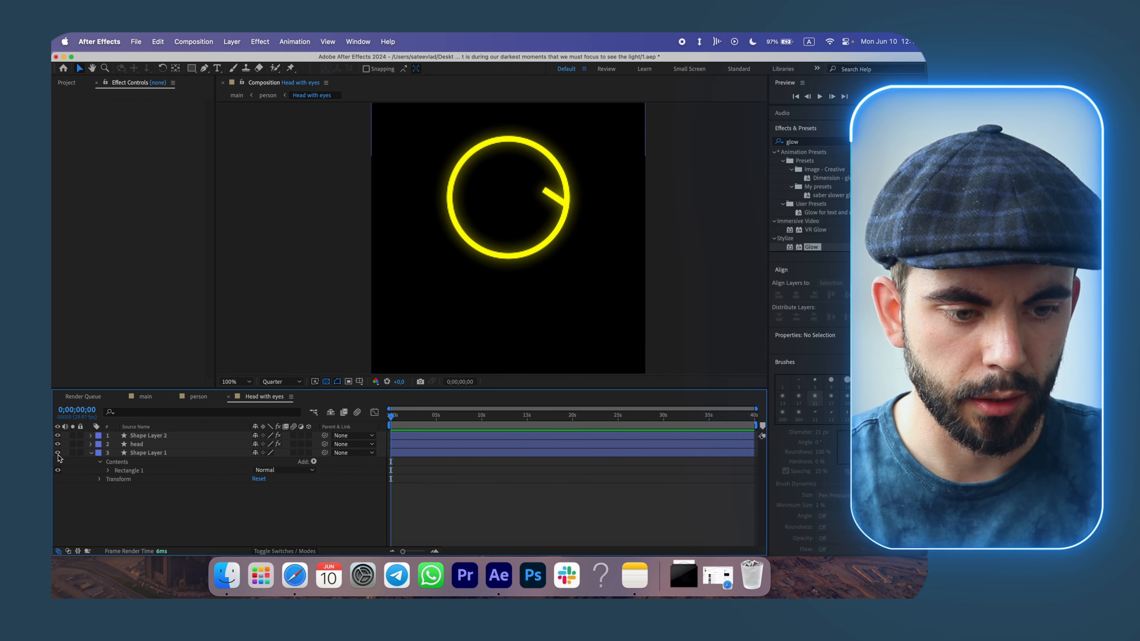
{"action": "left_click", "coordinate": [58, 454]}
Paste the Glow effect onto the arm, leg and body layers of the person composition.
{"action": "left_click", "coordinate": [196, 397]}
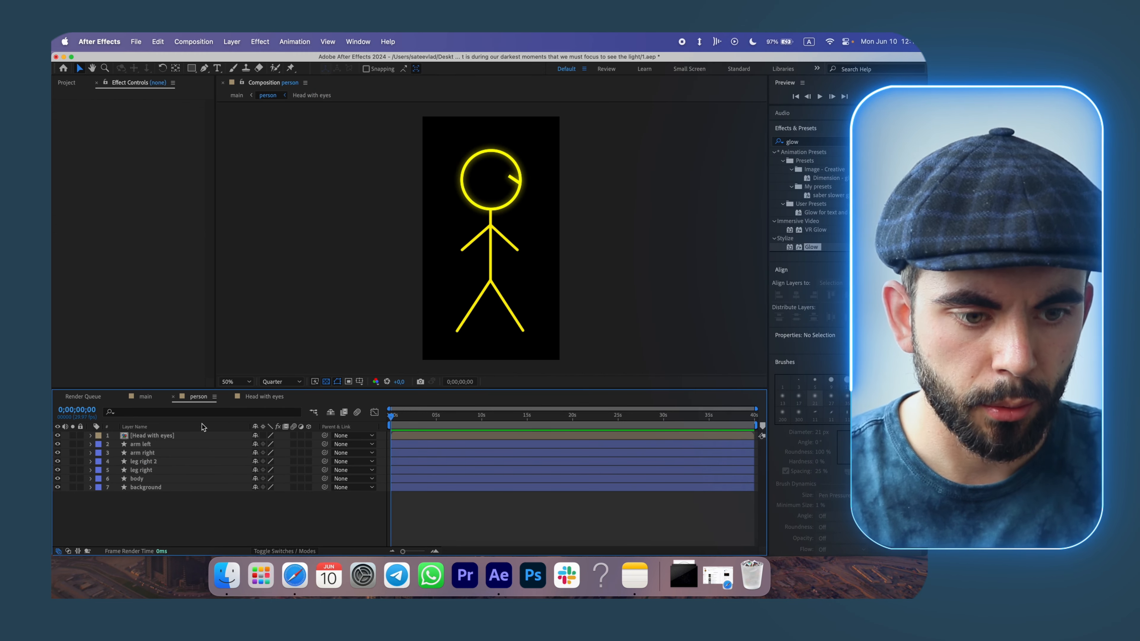
{"action": "left_click", "coordinate": [162, 444]}
{"action": "left_click", "coordinate": [158, 477], "text": "shift"}
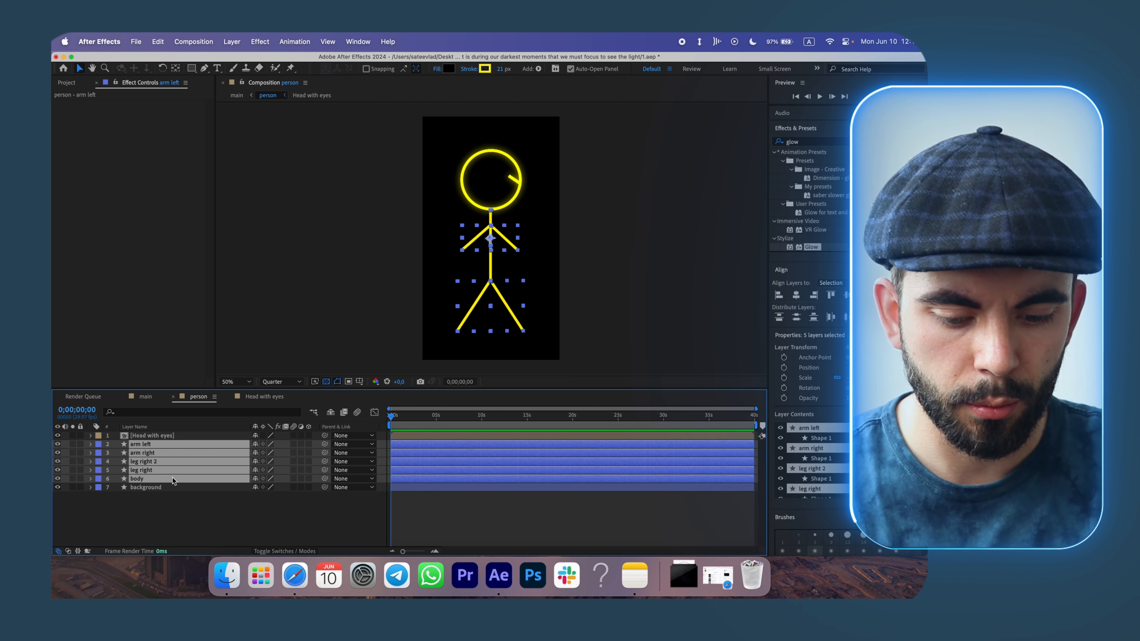
{"action": "key", "text": "super+v"}
Draw a curved ground path across the main composition under the figure's feet with the Pen tool.
{"action": "left_click", "coordinate": [145, 397]}
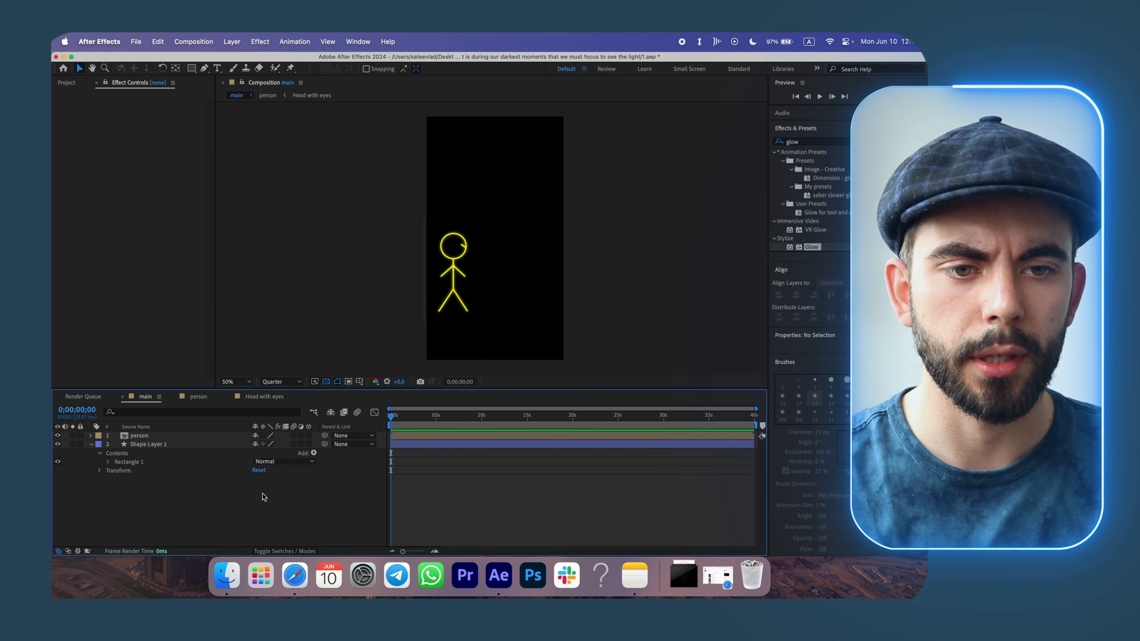
{"action": "left_click", "coordinate": [205, 69]}
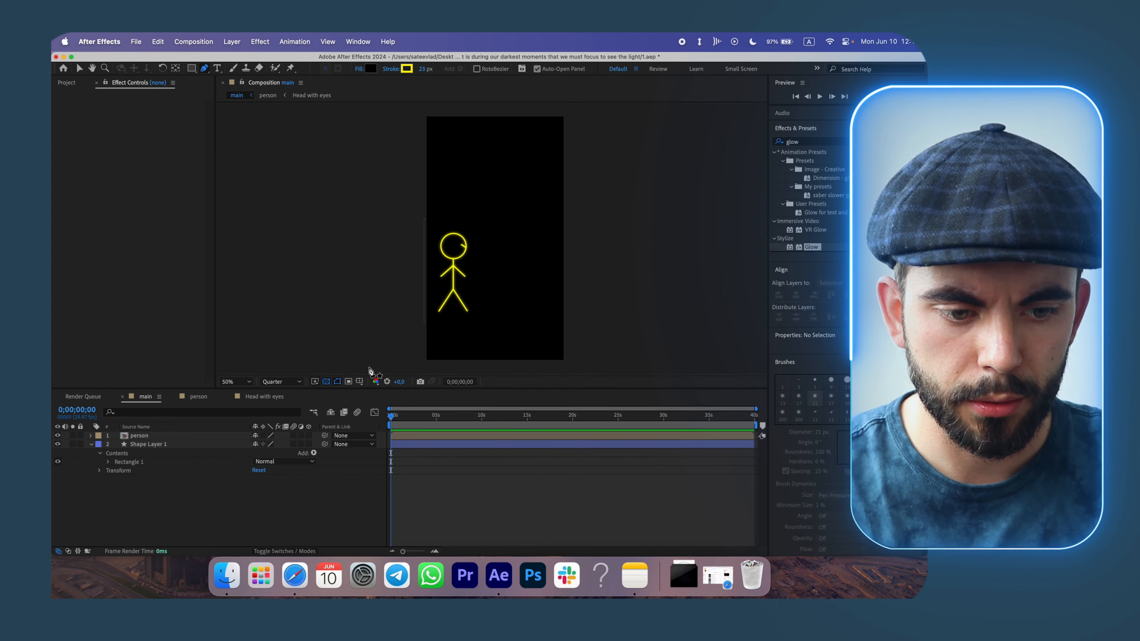
{"action": "left_click", "coordinate": [199, 396]}
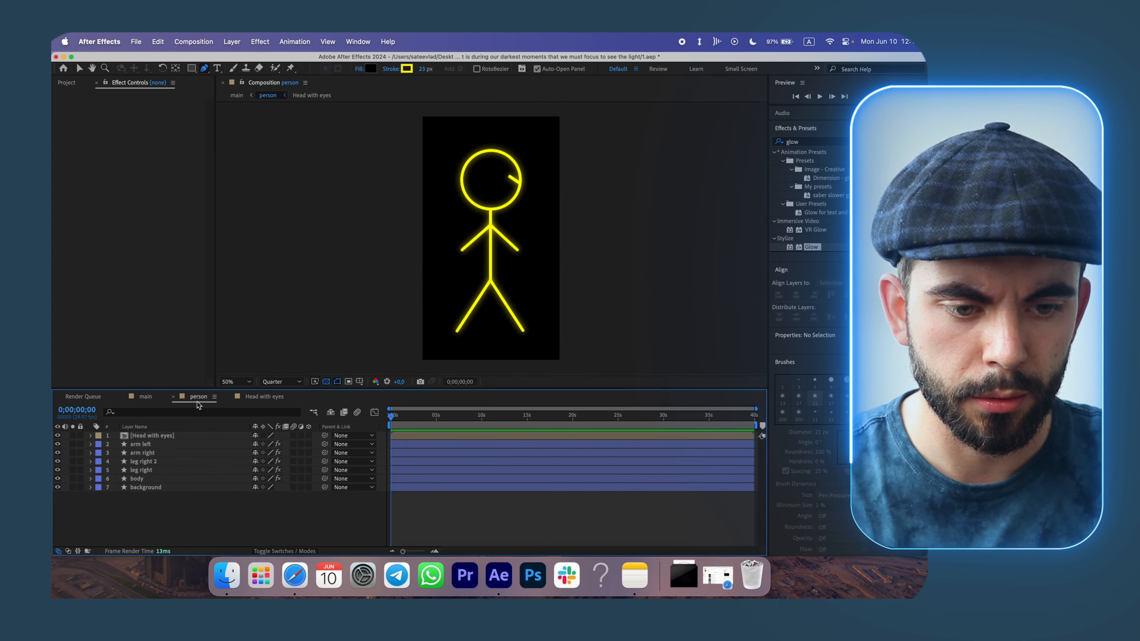
{"action": "left_click", "coordinate": [135, 396]}
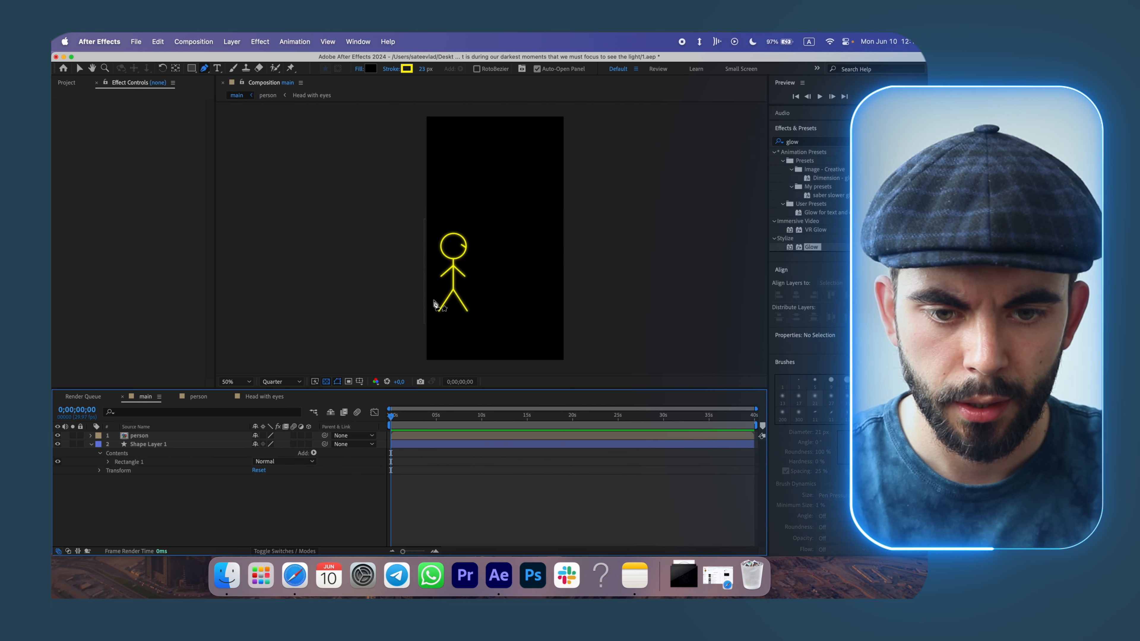
{"action": "left_click_drag", "start_coordinate": [423, 300], "coordinate": [577, 307]}
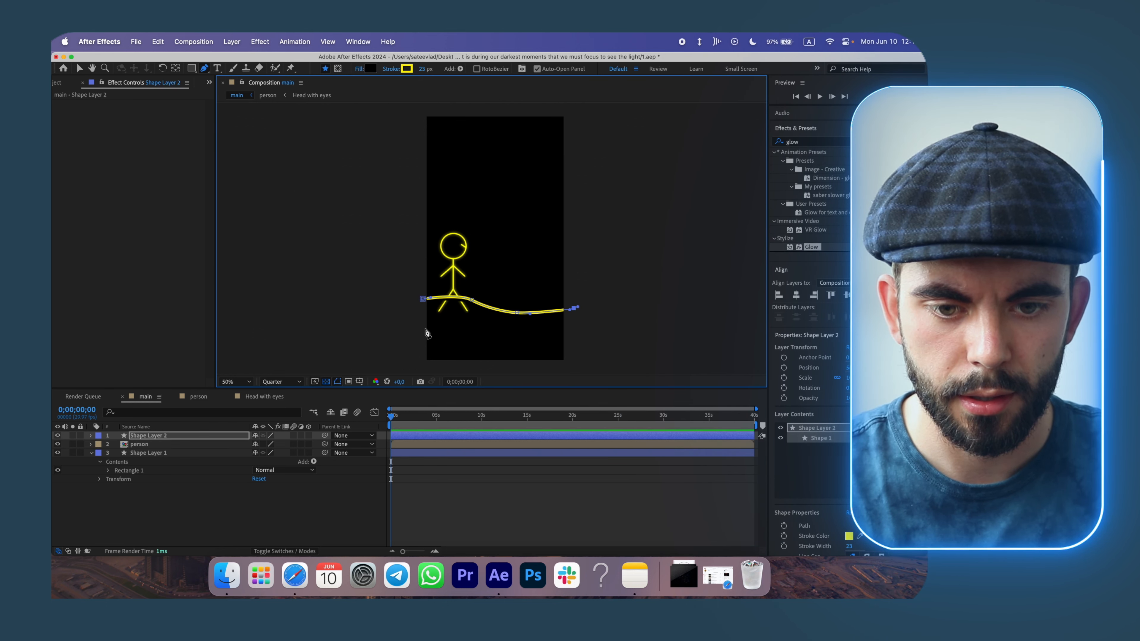
Draw a second curved path below the first and duplicate it.
{"action": "left_click_drag", "start_coordinate": [422, 325], "coordinate": [430, 325]}
{"action": "key", "text": "super+z"}
{"action": "left_click", "coordinate": [332, 518]}
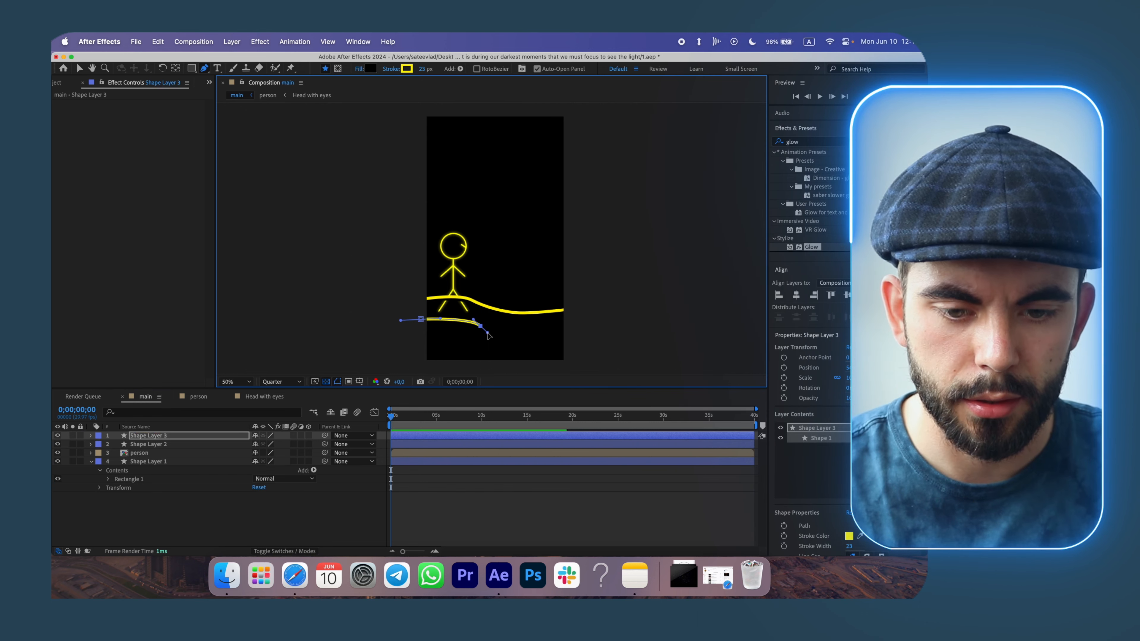
{"action": "left_click", "coordinate": [489, 332]}
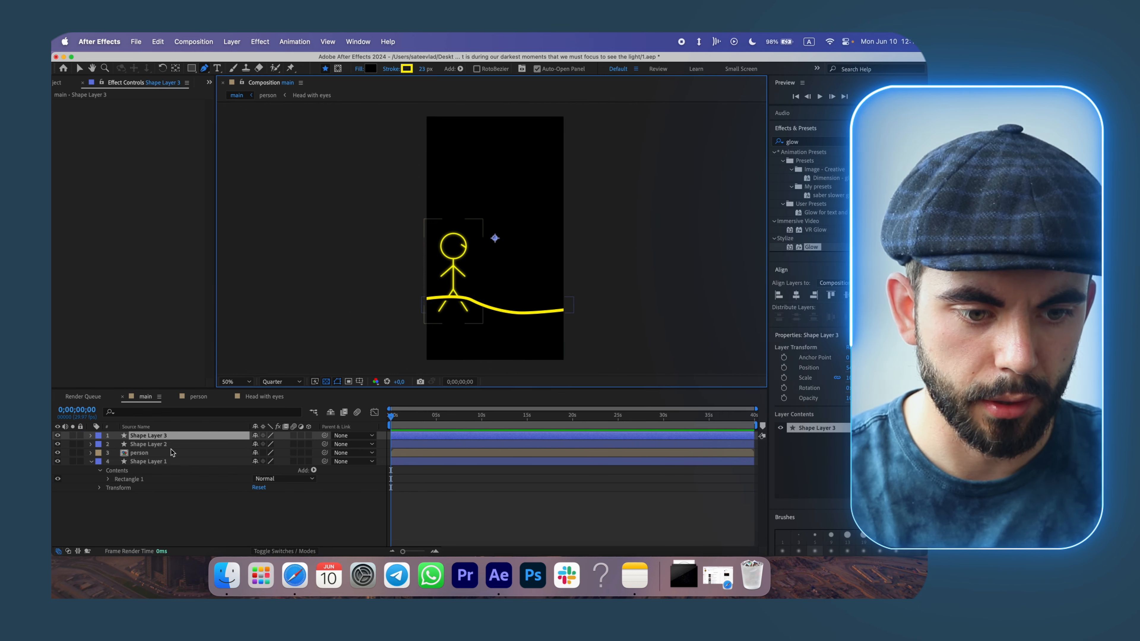
{"action": "key", "text": "super+d"}
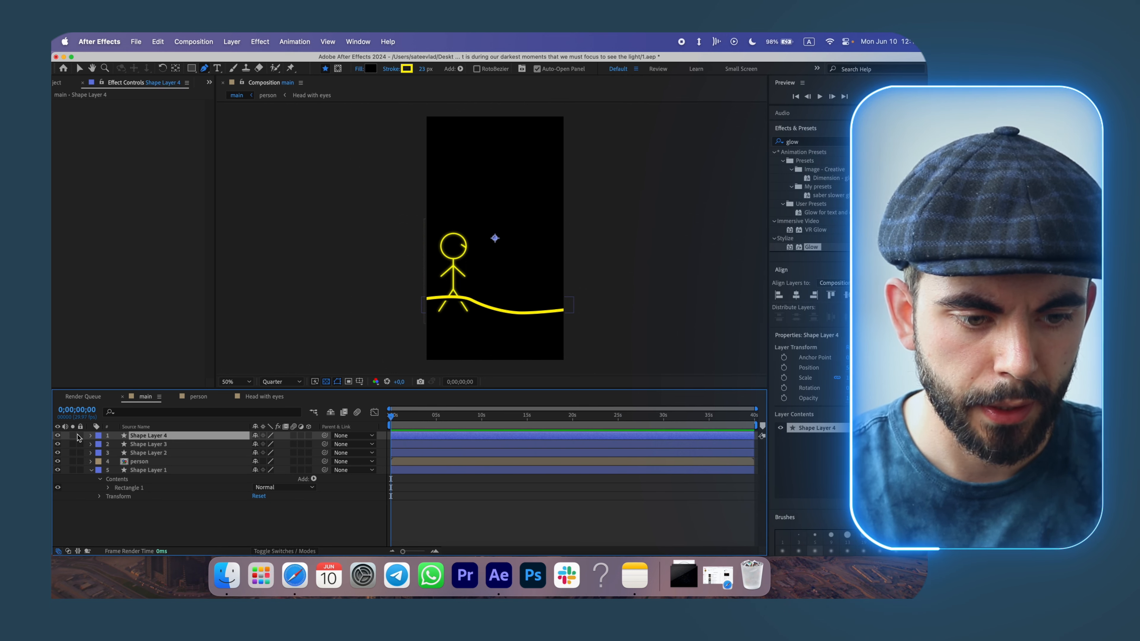
Try moving the duplicated path down, then delete both extra path layers.
{"action": "left_click", "coordinate": [91, 435]}
{"action": "left_click", "coordinate": [100, 453]}
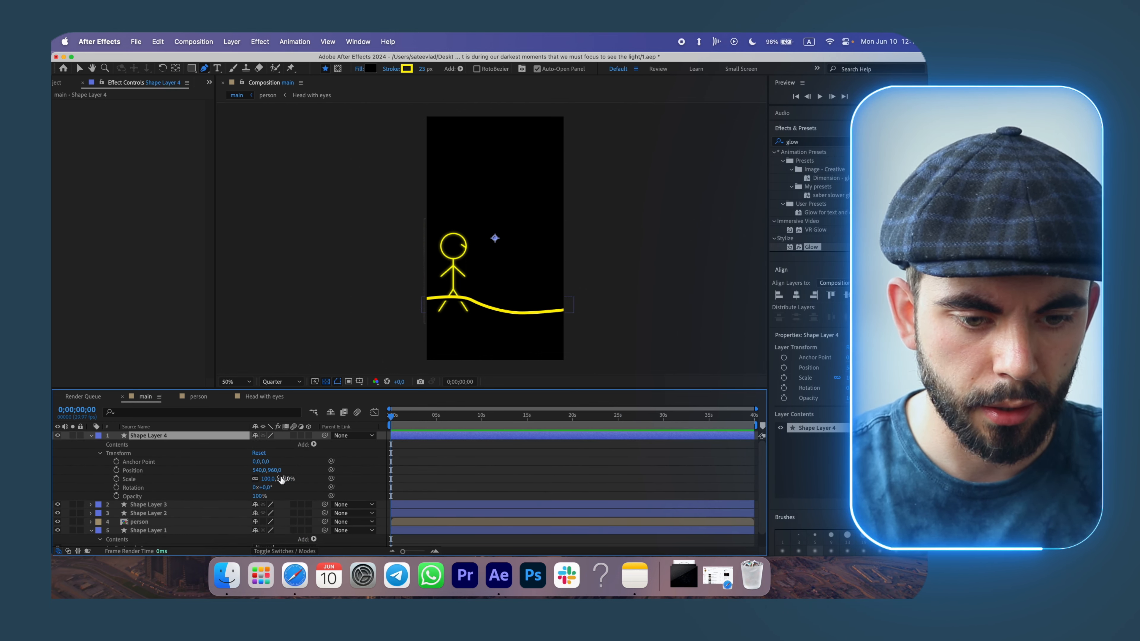
{"action": "left_click_drag", "start_coordinate": [276, 470], "coordinate": [327, 467]}
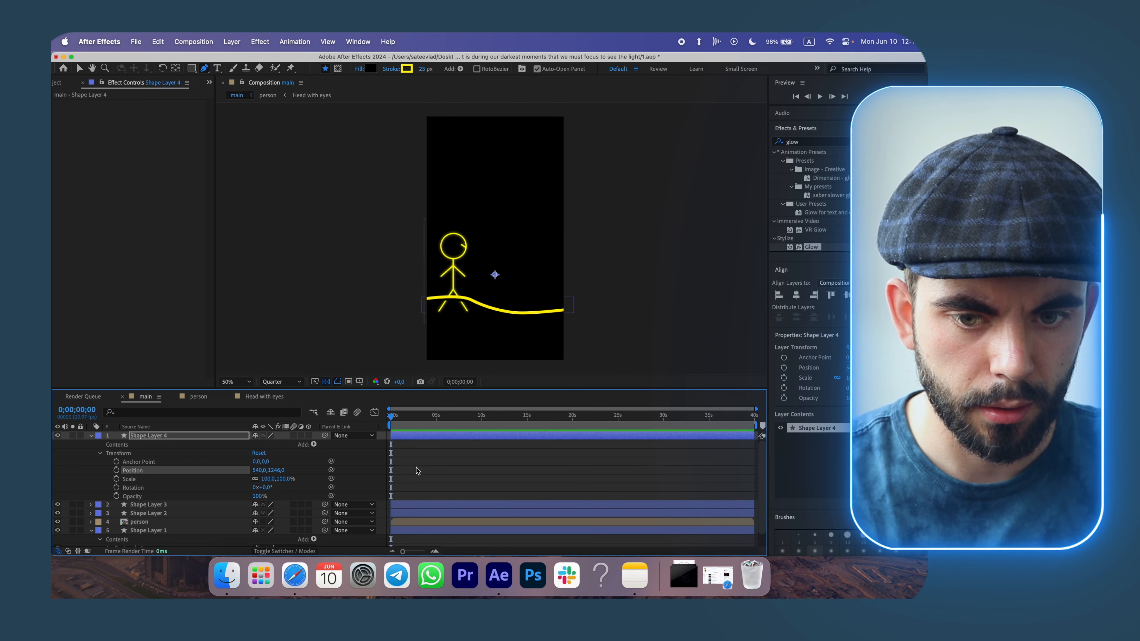
{"action": "key", "text": "super+z"}
{"action": "left_click_drag", "start_coordinate": [276, 470], "coordinate": [434, 464]}
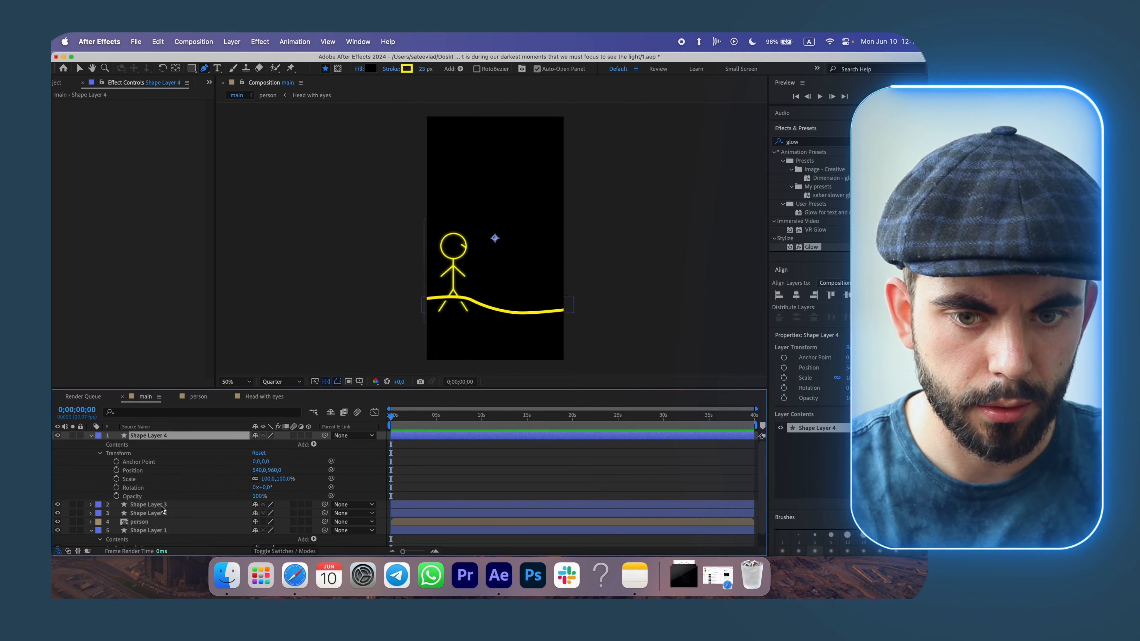
{"action": "key", "text": "Delete"}
{"action": "key", "text": "Delete"}
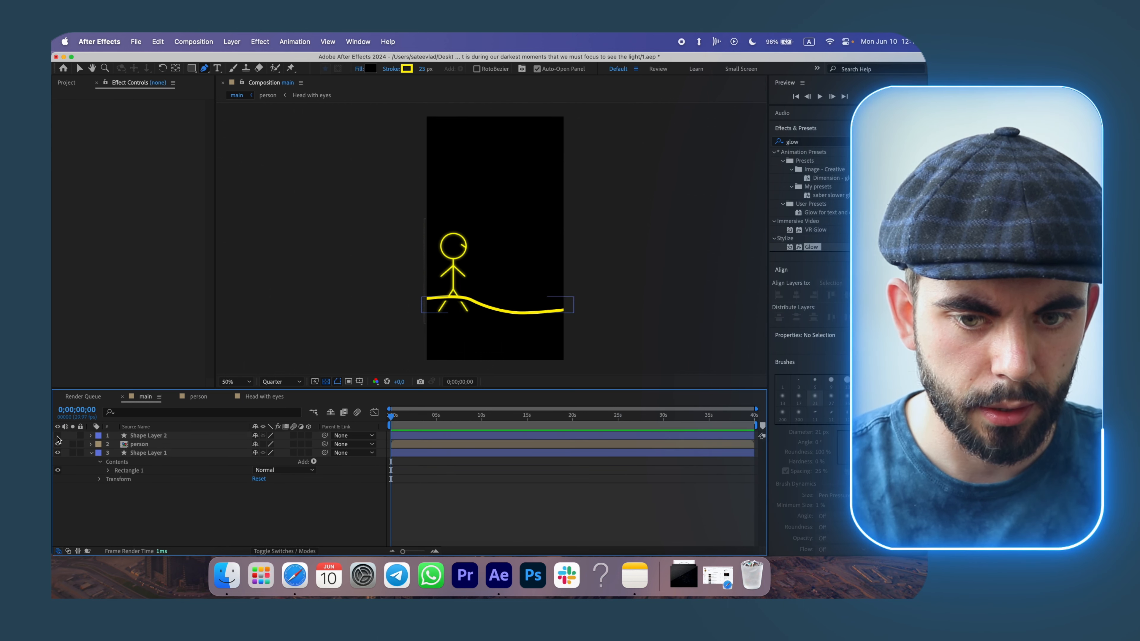
Rename the ground path layer as path.
{"action": "left_click", "coordinate": [58, 435]}
{"action": "right_click", "coordinate": [140, 437]}
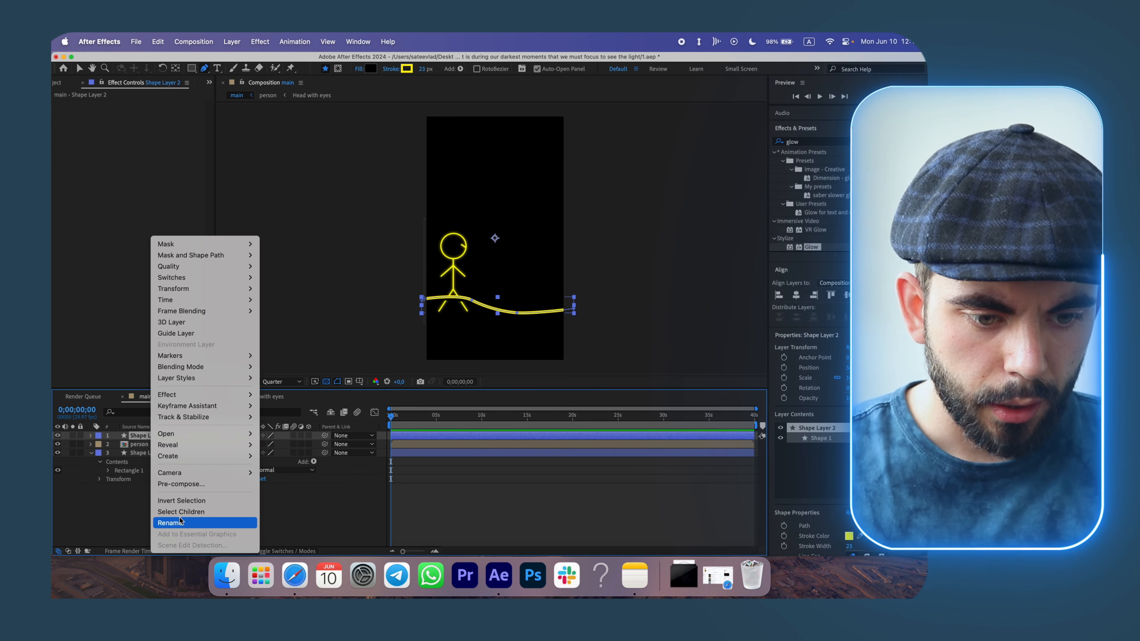
{"action": "left_click", "coordinate": [179, 521]}
{"action": "type", "text": "path"}
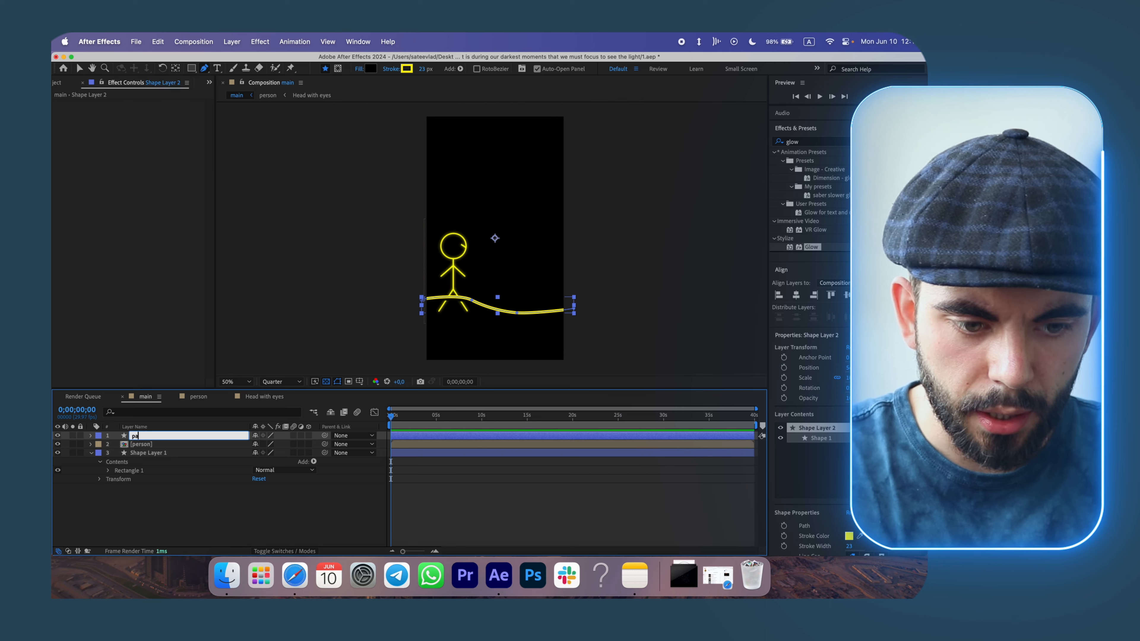
Rename the black rectangle layer as background.
{"action": "right_click", "coordinate": [148, 452]}
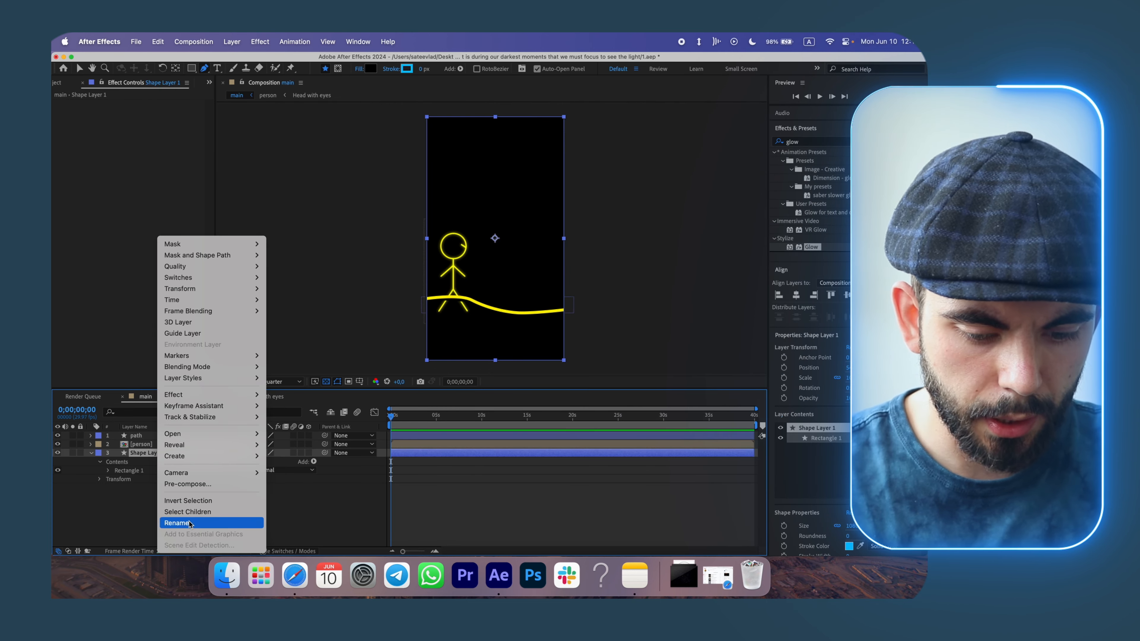
{"action": "left_click", "coordinate": [179, 521]}
{"action": "type", "text": "background"}
{"action": "left_click", "coordinate": [139, 438]}
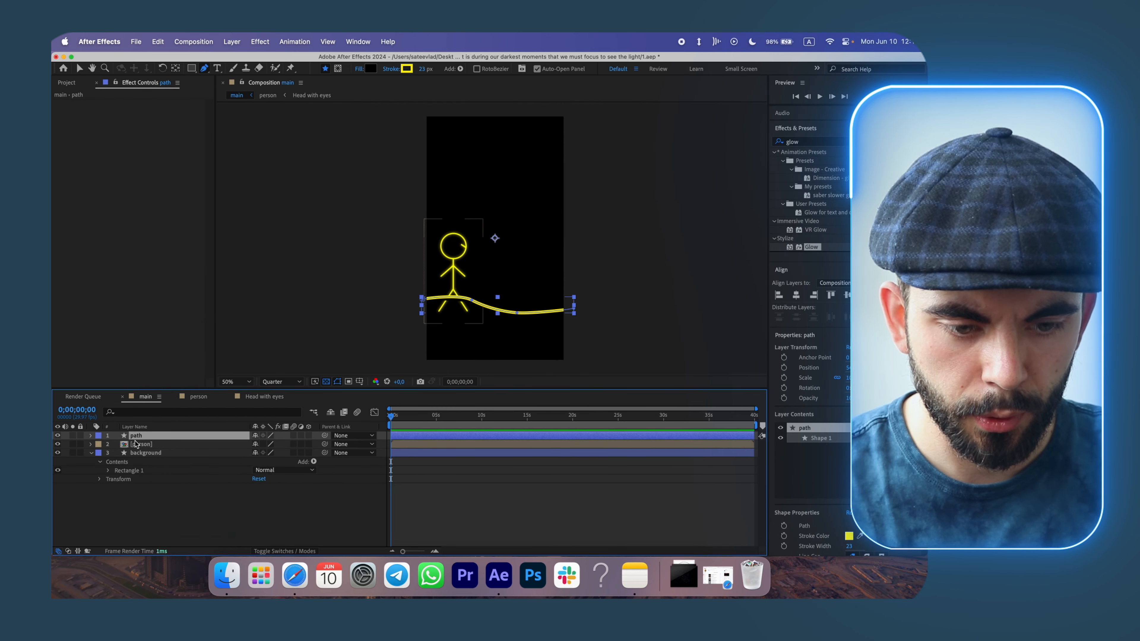
Duplicate the ground path layer and move the copy down below the original path.
{"action": "key", "text": "super+d"}
{"action": "left_click", "coordinate": [91, 435]}
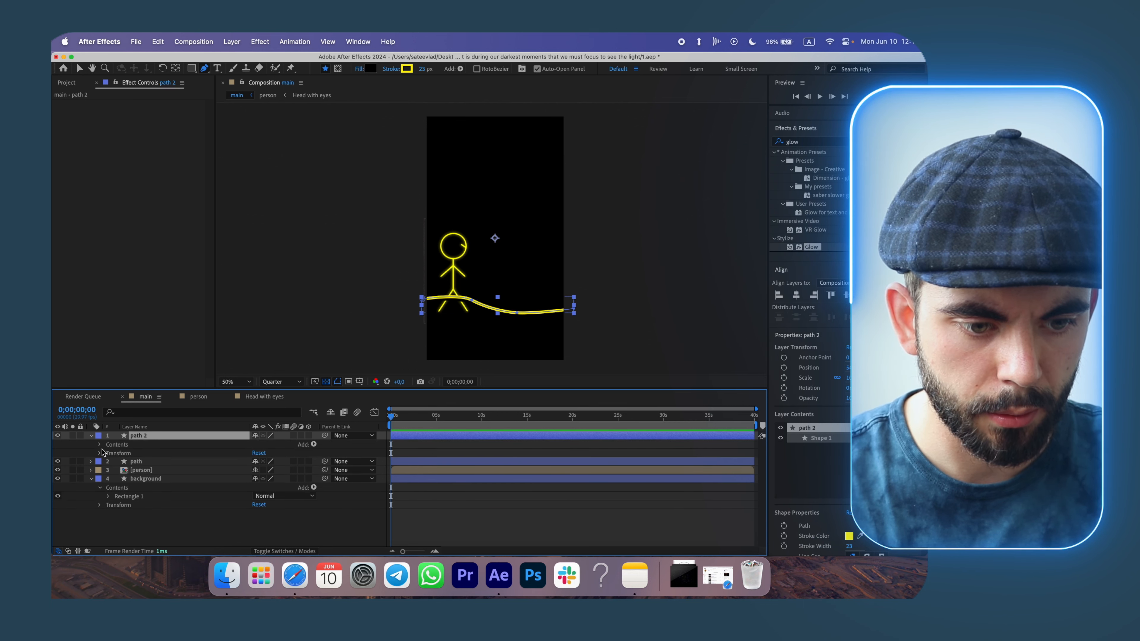
{"action": "left_click", "coordinate": [99, 453]}
{"action": "left_click_drag", "start_coordinate": [276, 470], "coordinate": [373, 479]}
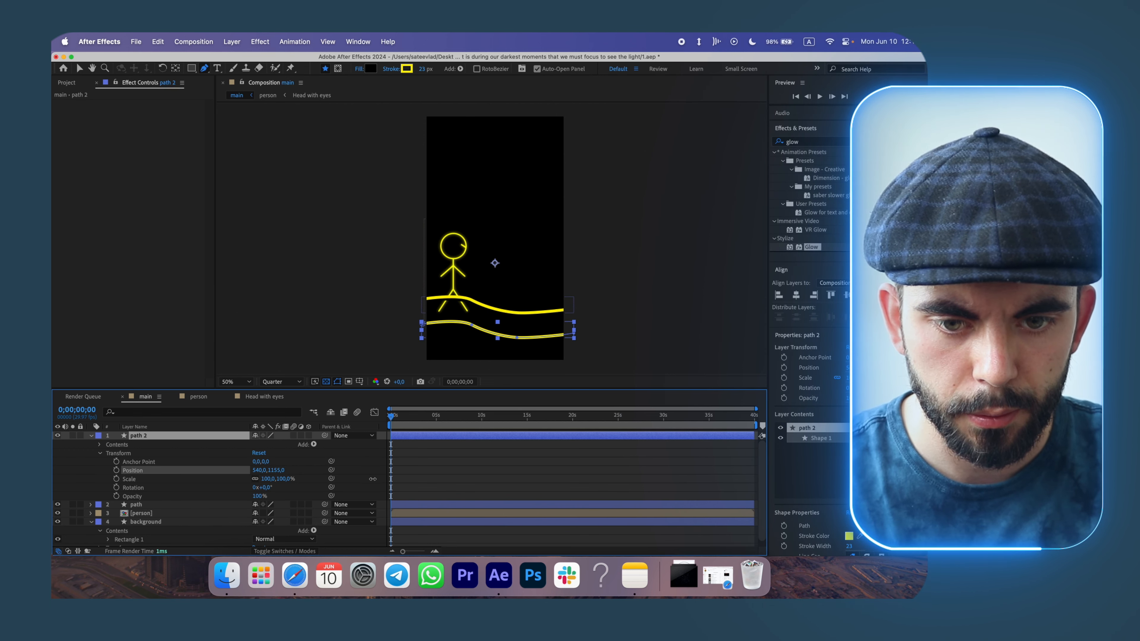
{"action": "left_click", "coordinate": [91, 436]}
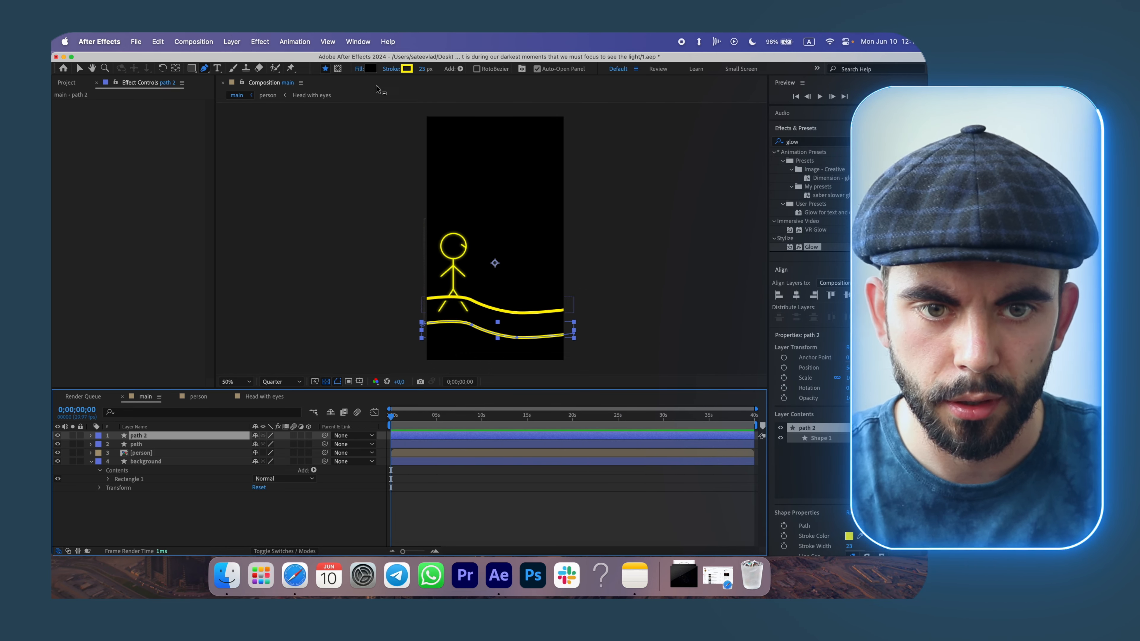
Open the Properties panel and review the fill options of both path layers.
{"action": "left_click", "coordinate": [358, 41]}
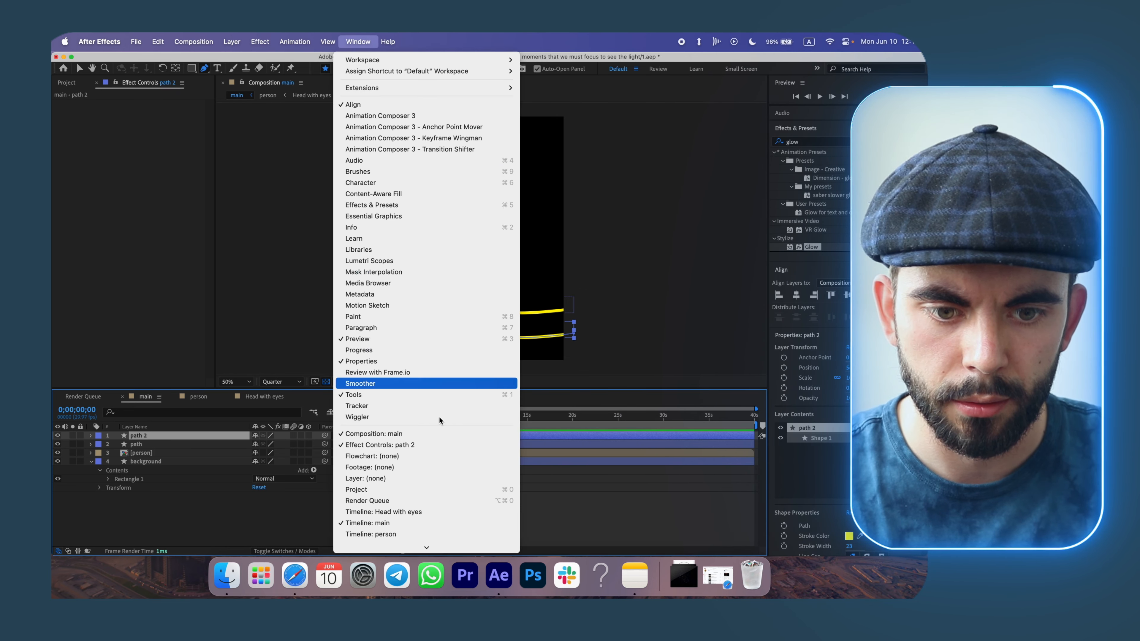
{"action": "left_click", "coordinate": [363, 360]}
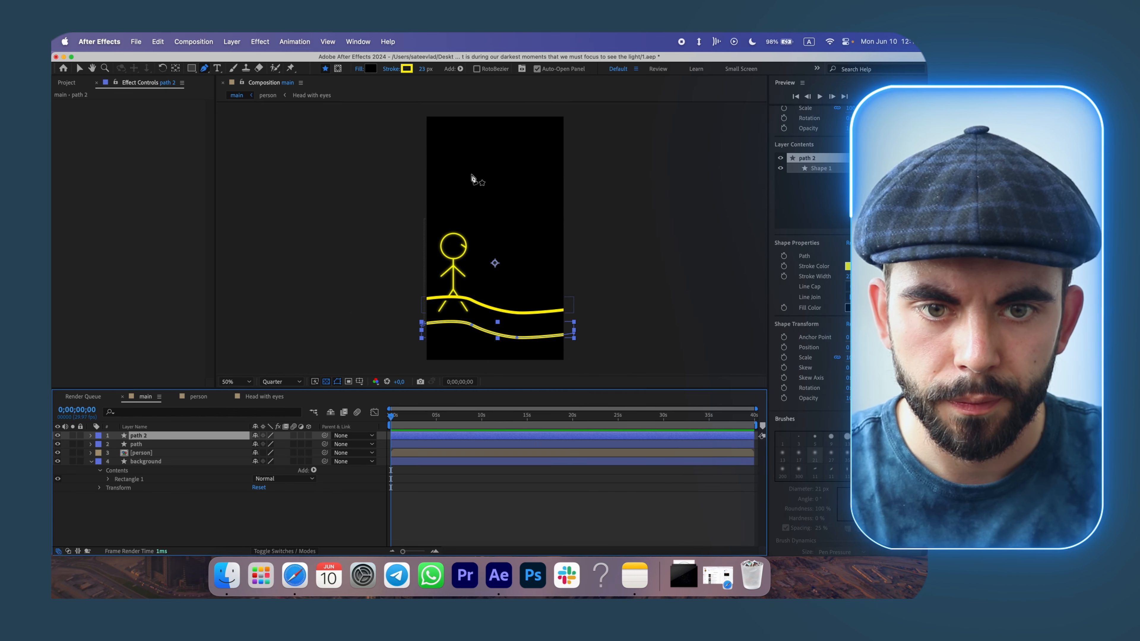
{"action": "left_click", "coordinate": [358, 68]}
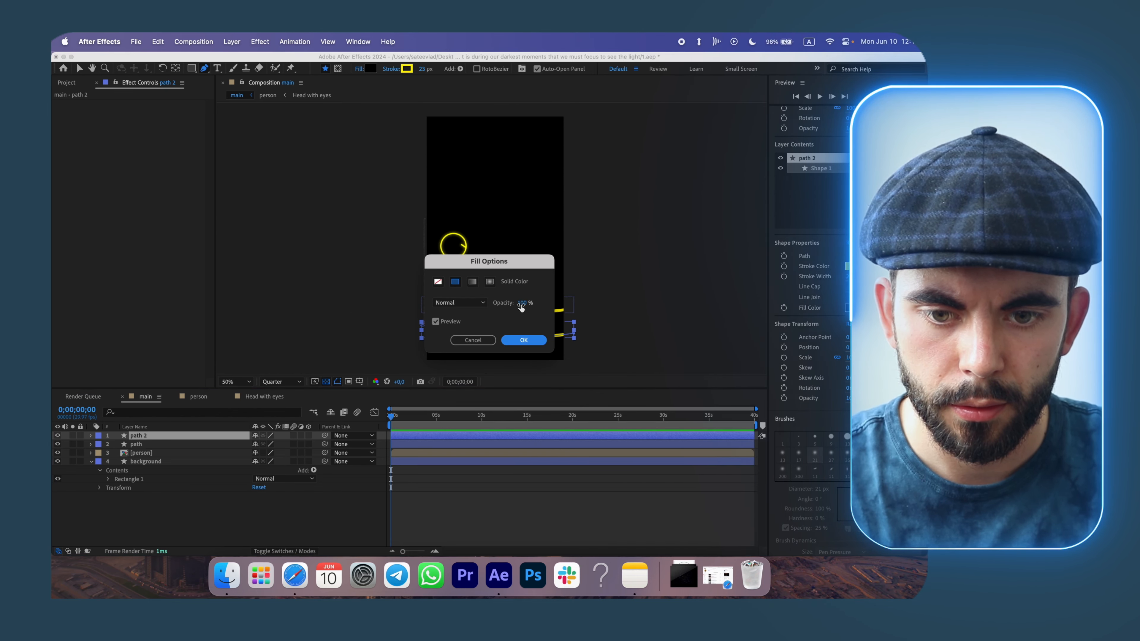
{"action": "left_click", "coordinate": [524, 340]}
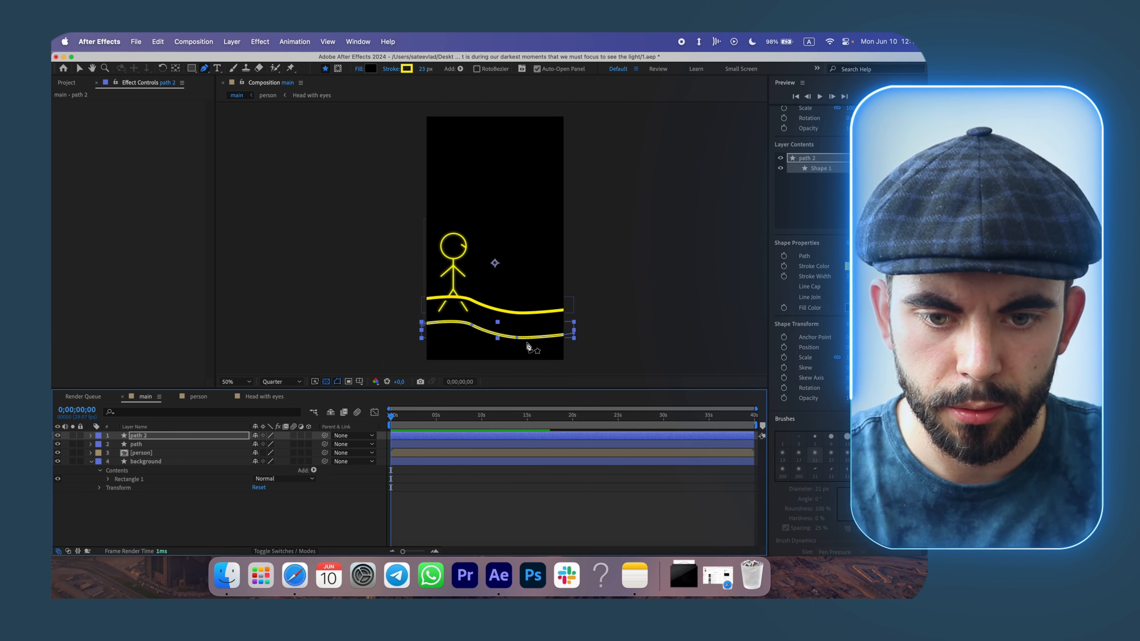
{"action": "left_click", "coordinate": [252, 444]}
{"action": "left_click", "coordinate": [359, 69]}
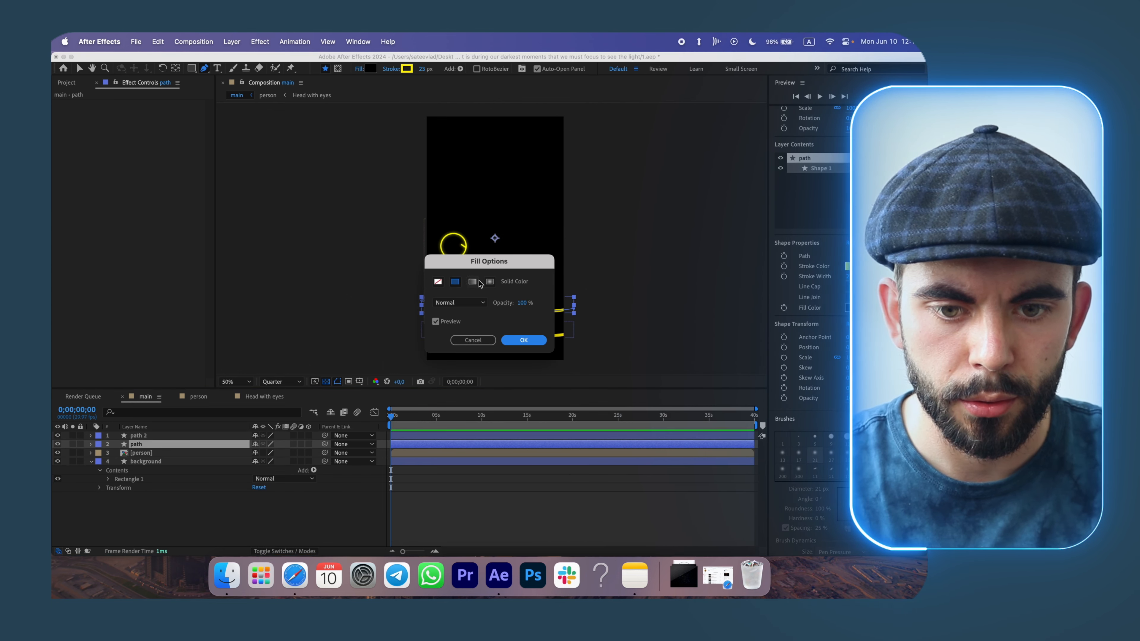
{"action": "left_click", "coordinate": [516, 341]}
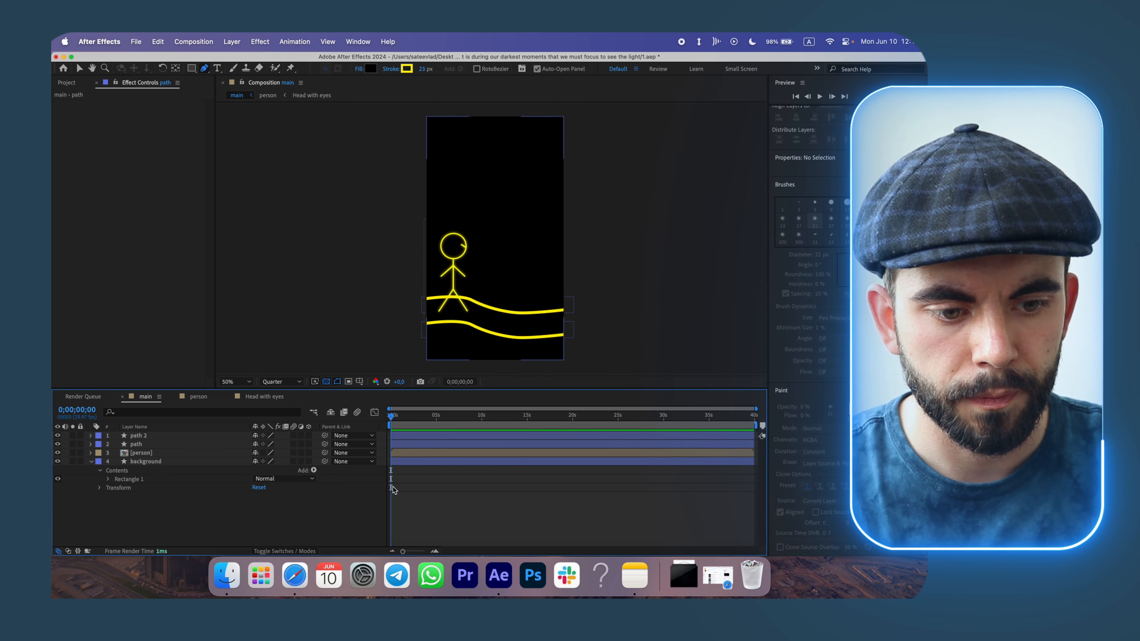
Move the person layer to the top of the main stack and hide the background inside the person composition.
{"action": "left_click", "coordinate": [153, 462]}
{"action": "left_click_drag", "start_coordinate": [152, 453], "coordinate": [151, 434]}
{"action": "double_click", "coordinate": [152, 434]}
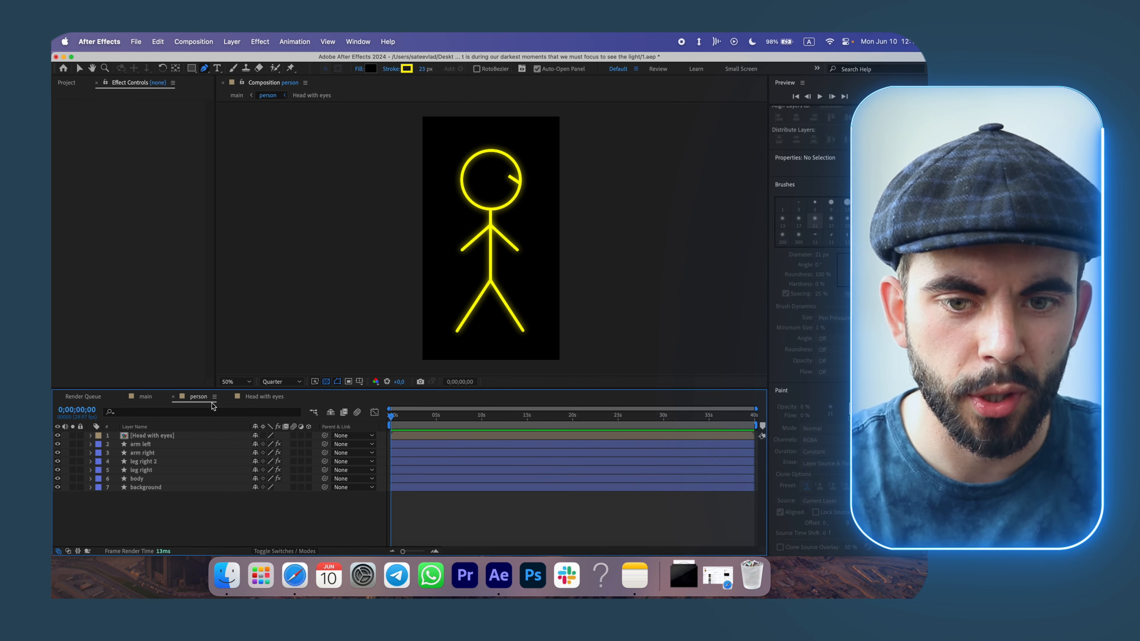
{"action": "left_click", "coordinate": [57, 487]}
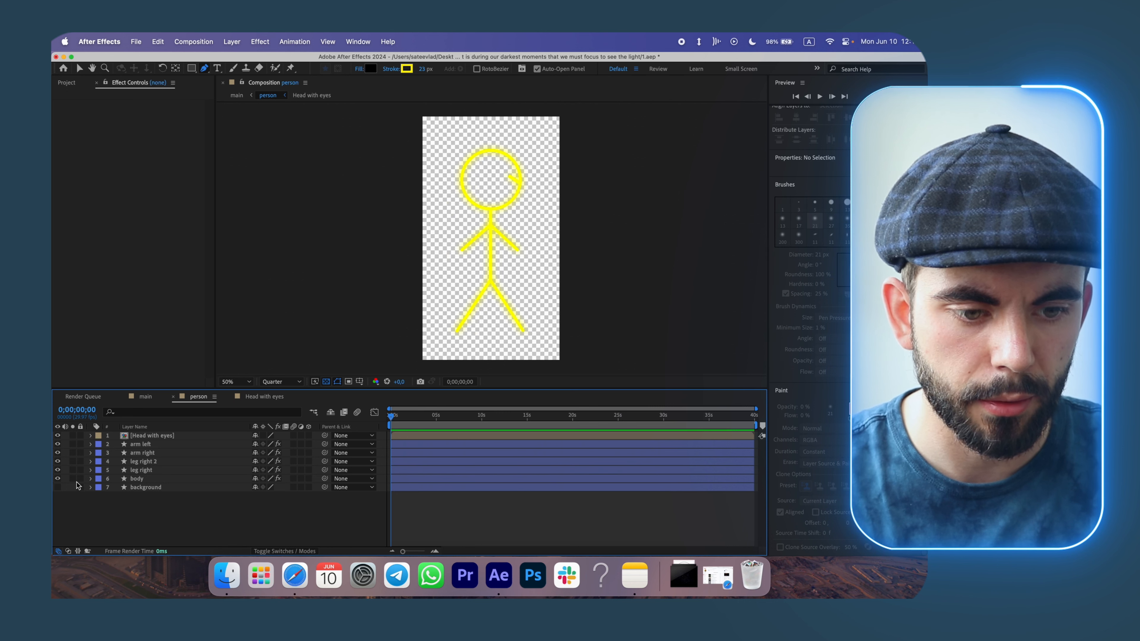
{"action": "left_click", "coordinate": [146, 397]}
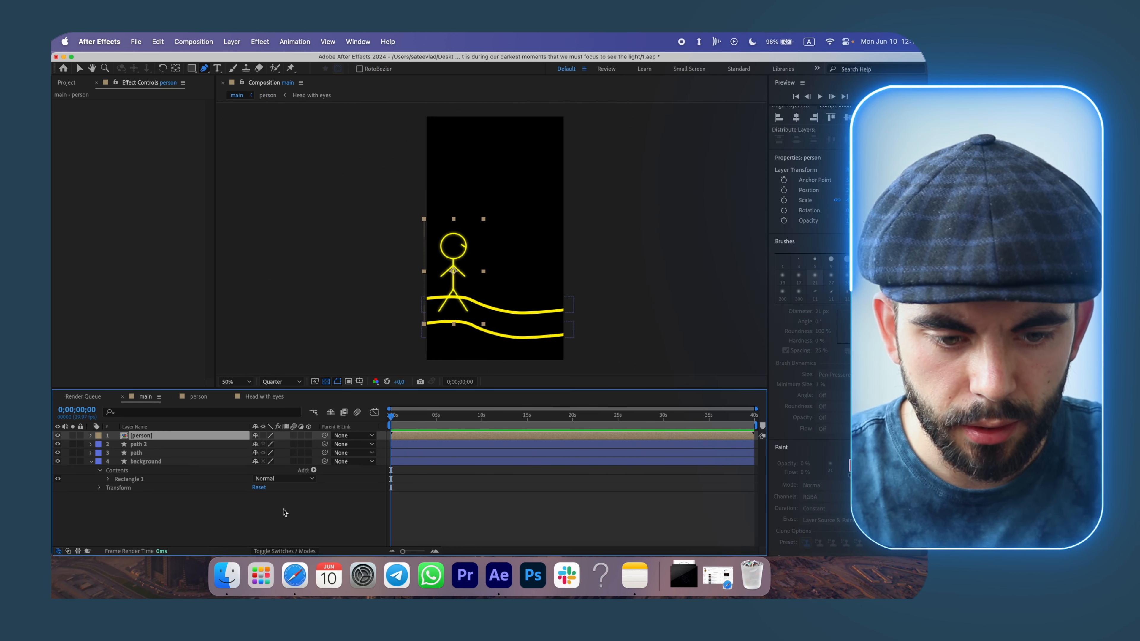
Reduce the stroke width of both path layers to 13 px.
{"action": "left_click", "coordinate": [201, 444]}
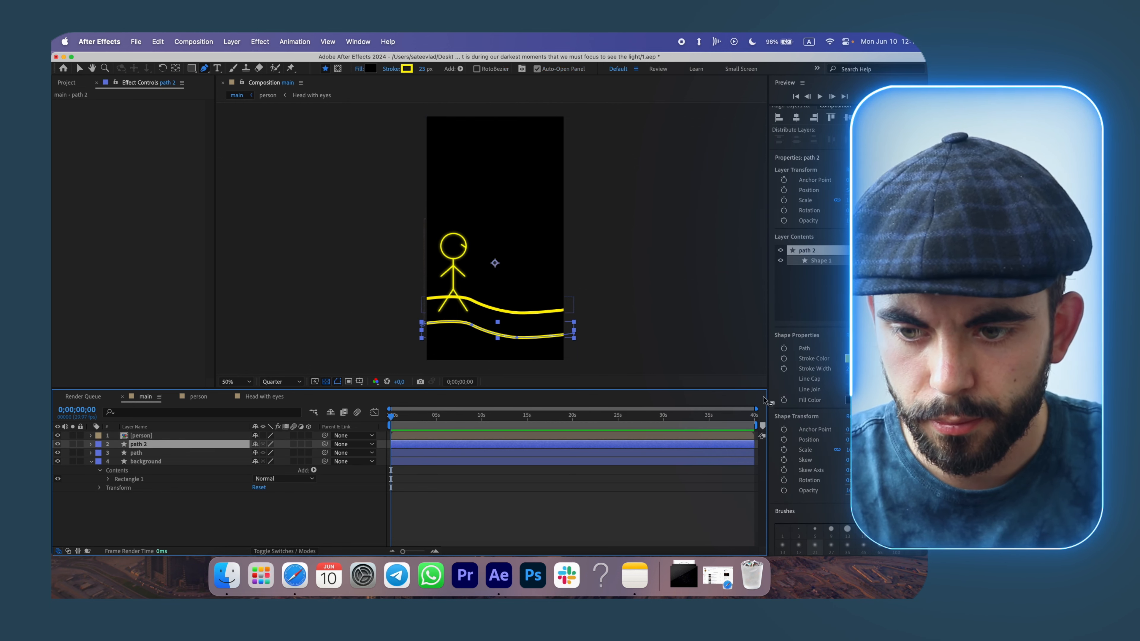
{"action": "scroll", "coordinate": [830, 368], "scroll_direction": "up", "scroll_amount": 5}
{"action": "left_click_drag", "start_coordinate": [852, 368], "coordinate": [843, 373]}
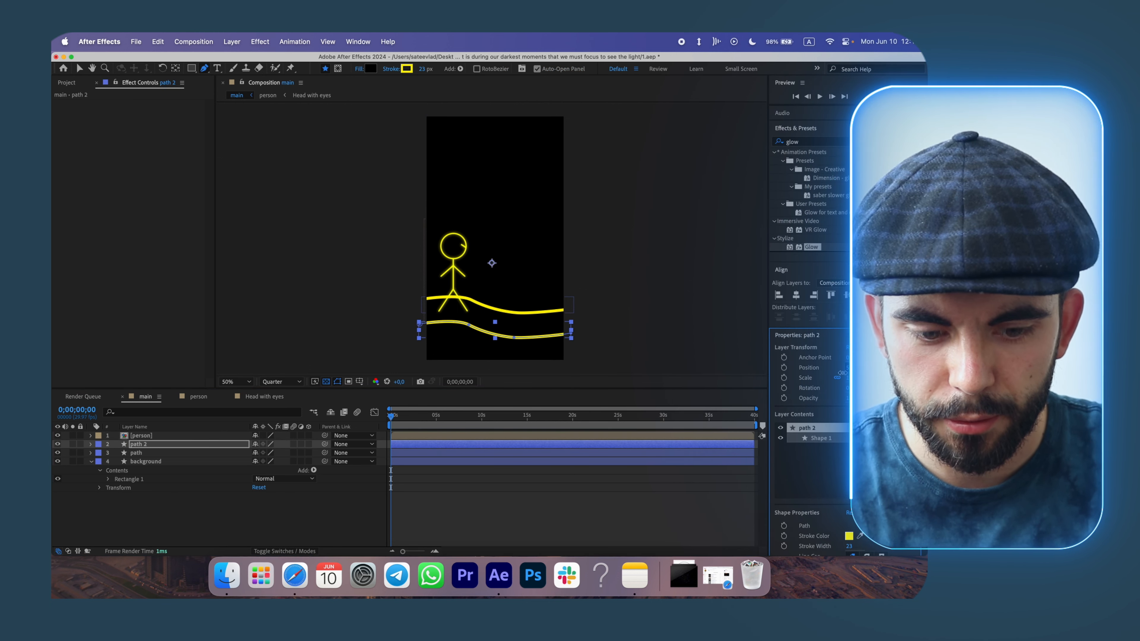
{"action": "key", "text": "super+z"}
{"action": "scroll", "coordinate": [842, 373], "scroll_direction": "down", "scroll_amount": 6}
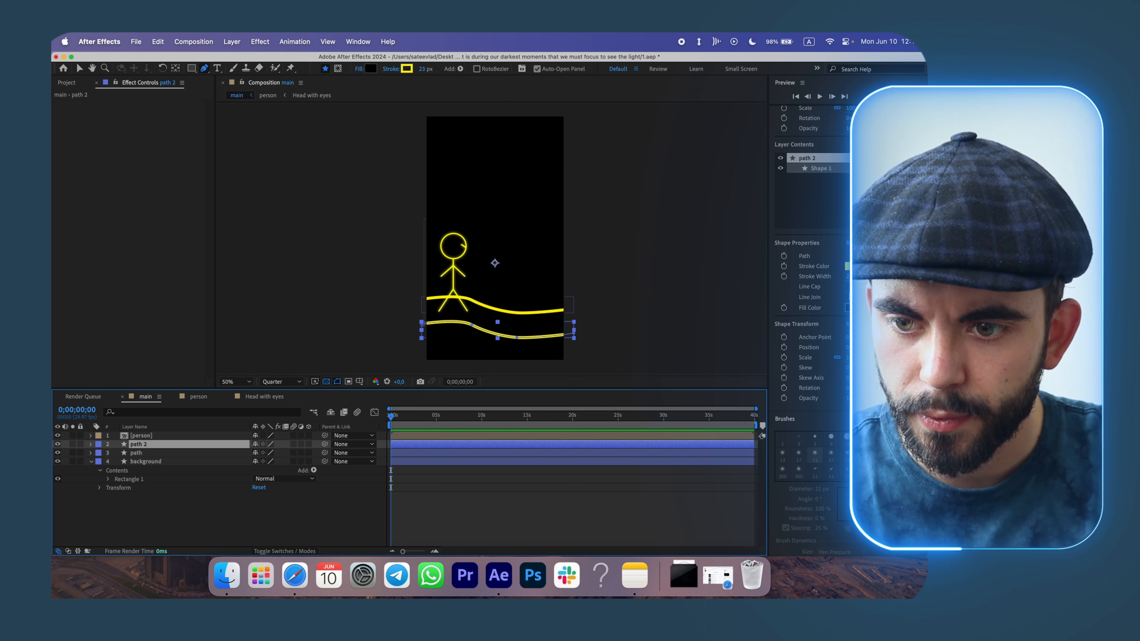
{"action": "left_click_drag", "start_coordinate": [850, 276], "coordinate": [847, 279]}
{"action": "left_click", "coordinate": [337, 523]}
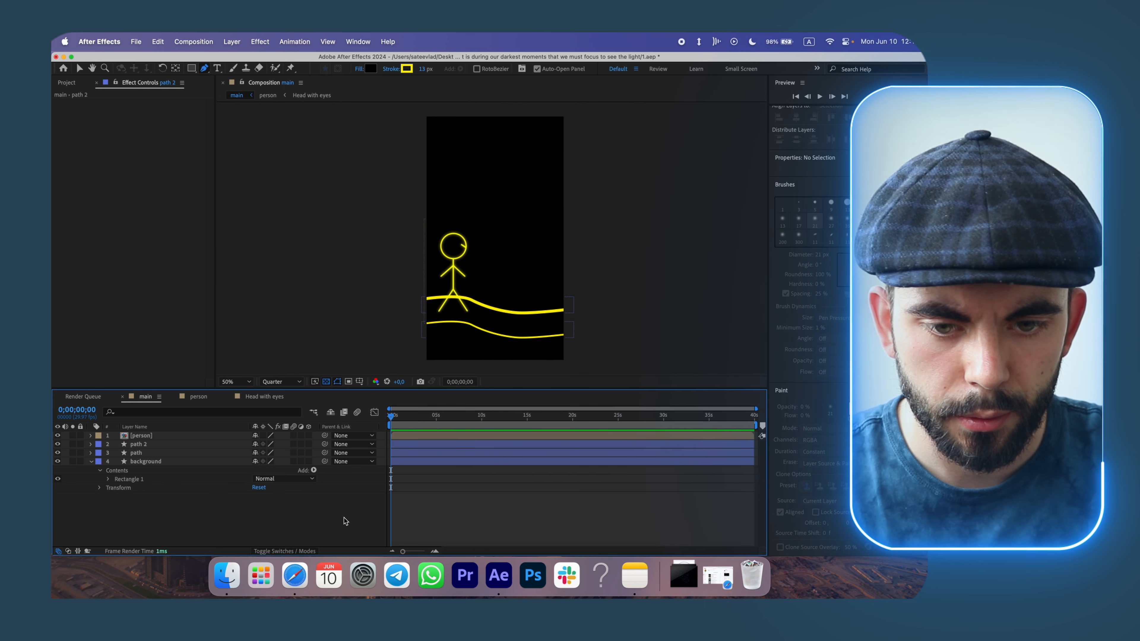
{"action": "left_click", "coordinate": [181, 444]}
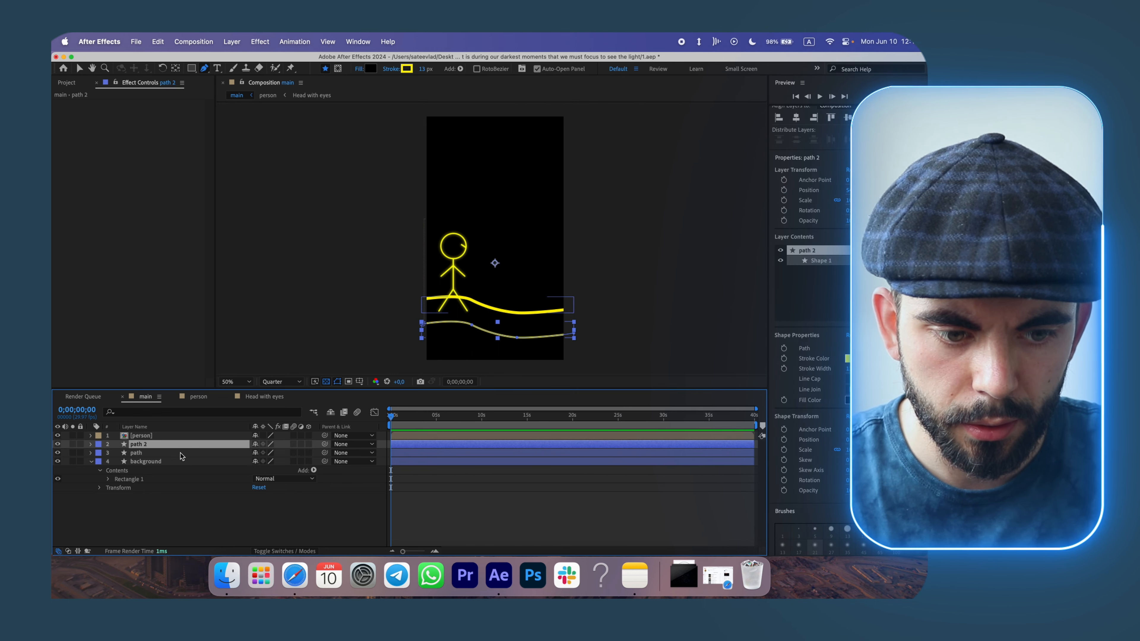
{"action": "left_click", "coordinate": [180, 451]}
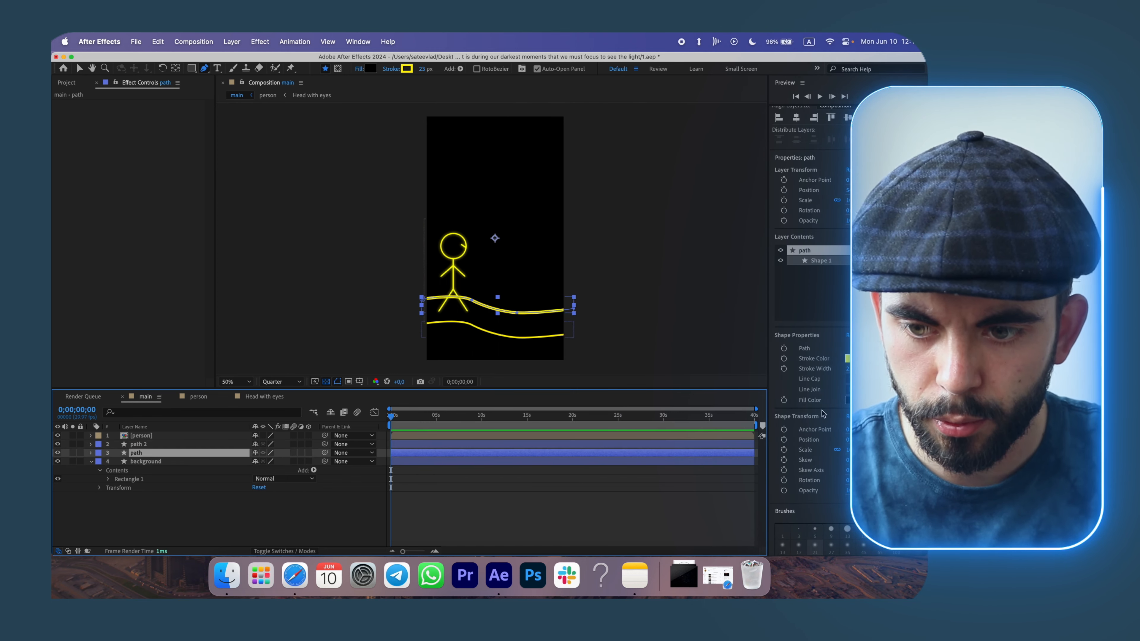
{"action": "left_click", "coordinate": [439, 484]}
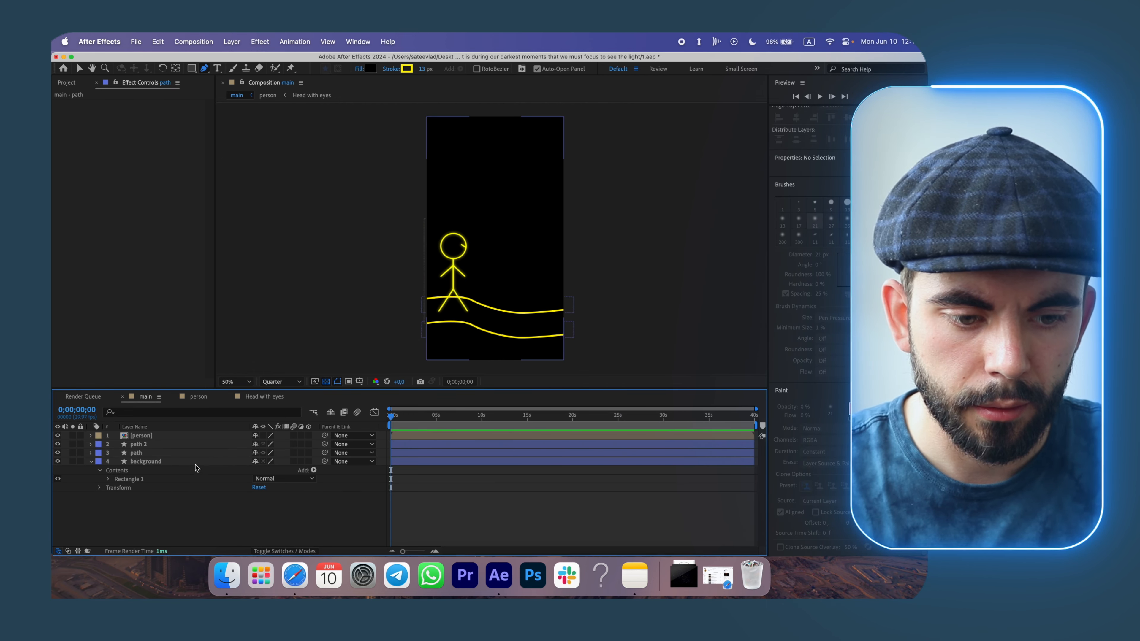
Set the stroke colour of both path layers to white.
{"action": "left_click", "coordinate": [177, 453]}
{"action": "left_click", "coordinate": [848, 400]}
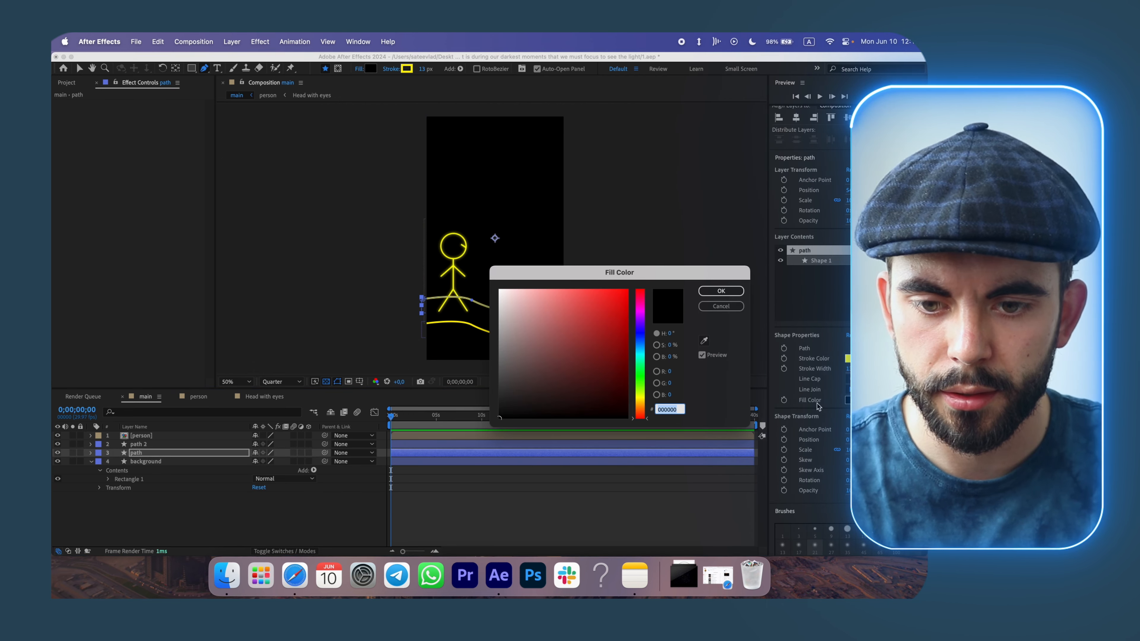
{"action": "left_click", "coordinate": [721, 290]}
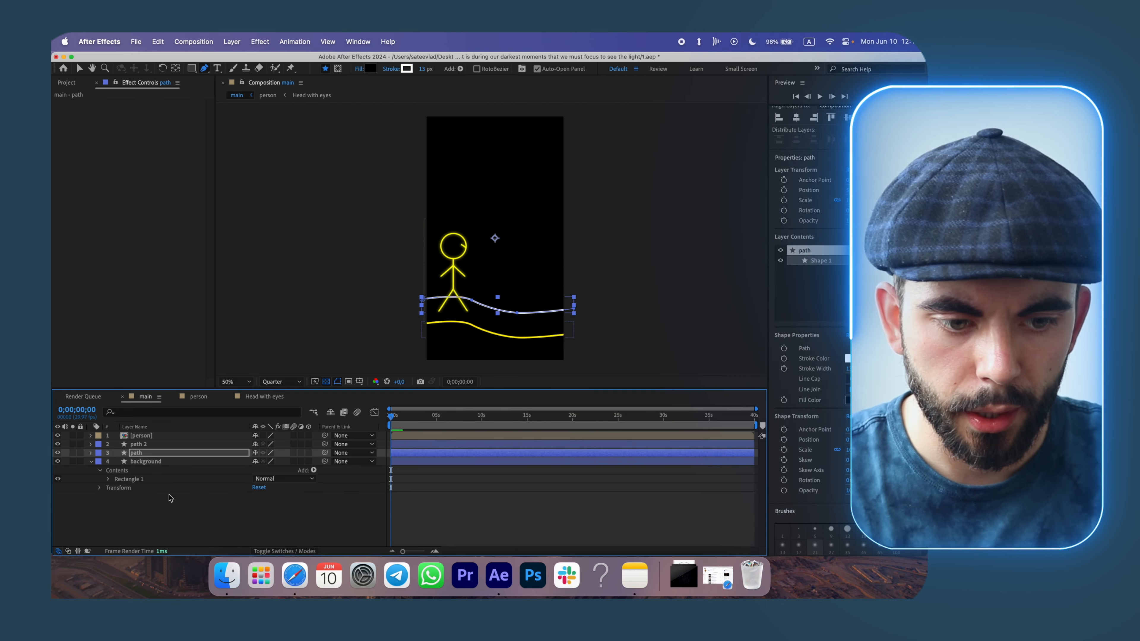
{"action": "left_click", "coordinate": [147, 444]}
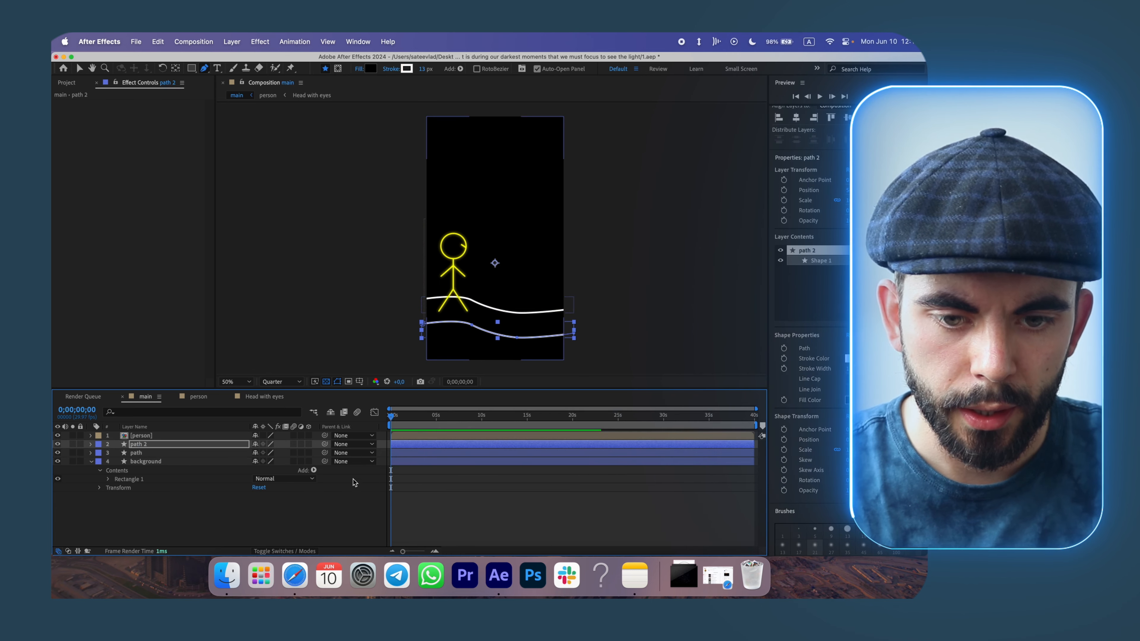
{"action": "left_click", "coordinate": [341, 502]}
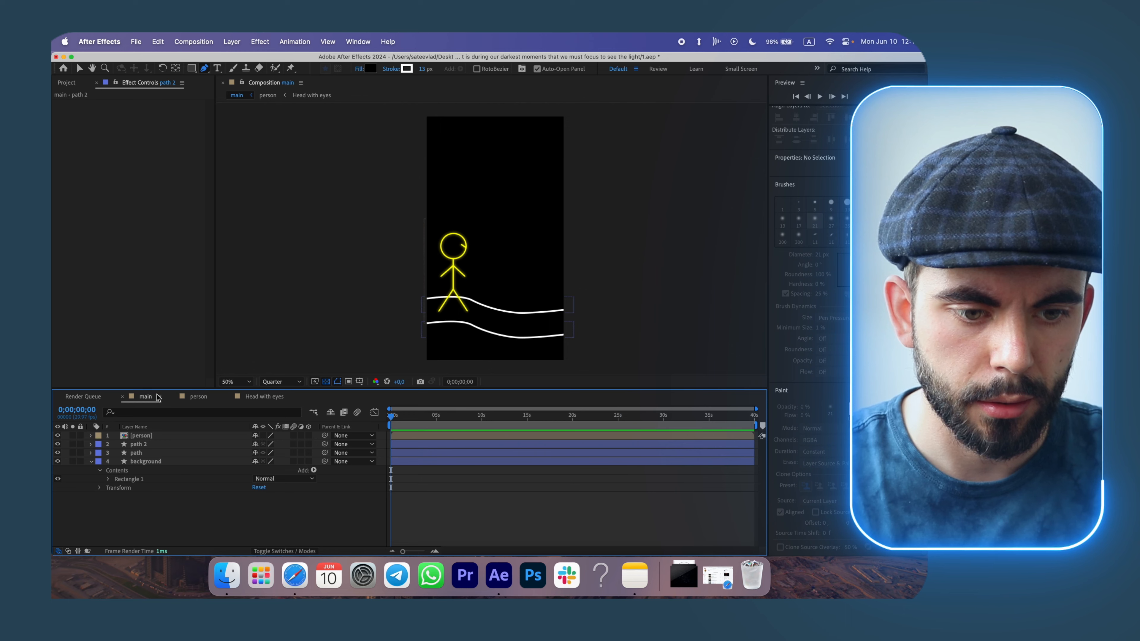
Copy the Glow effect from the arm left layer in the person composition and paste it onto both path layers.
{"action": "left_click", "coordinate": [198, 397]}
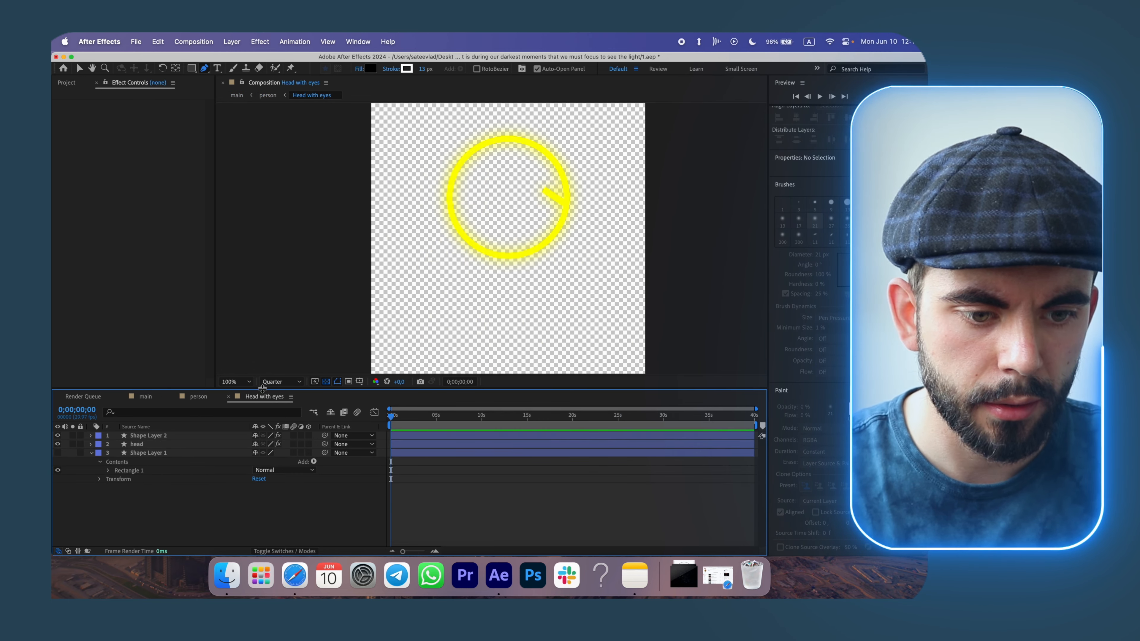
{"action": "left_click", "coordinate": [198, 396]}
{"action": "left_click", "coordinate": [159, 445]}
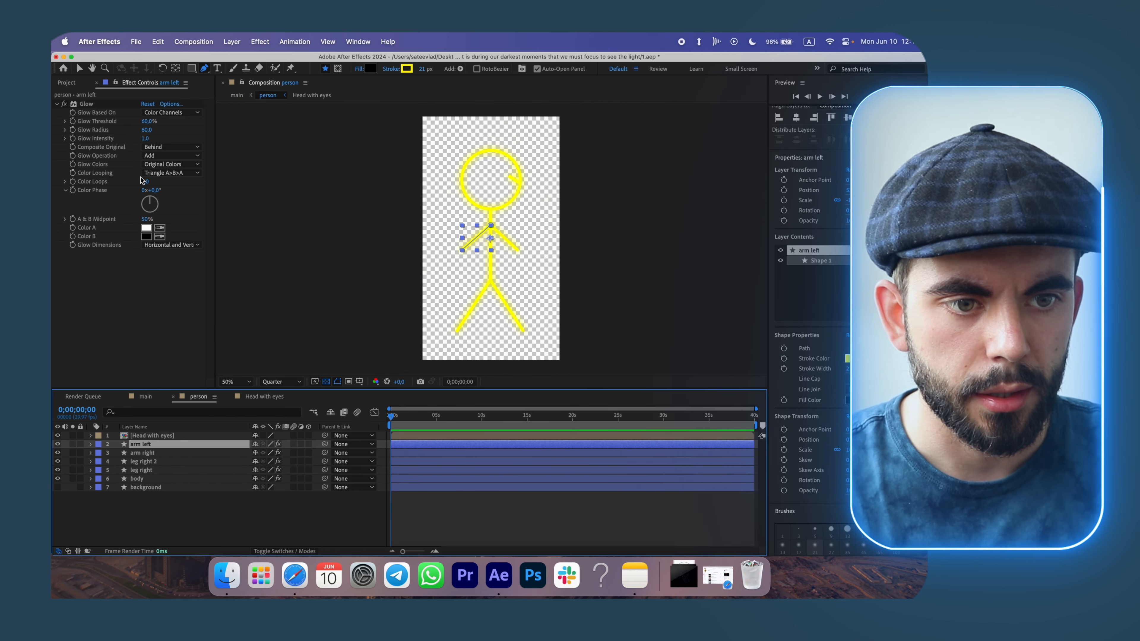
{"action": "left_click", "coordinate": [90, 104]}
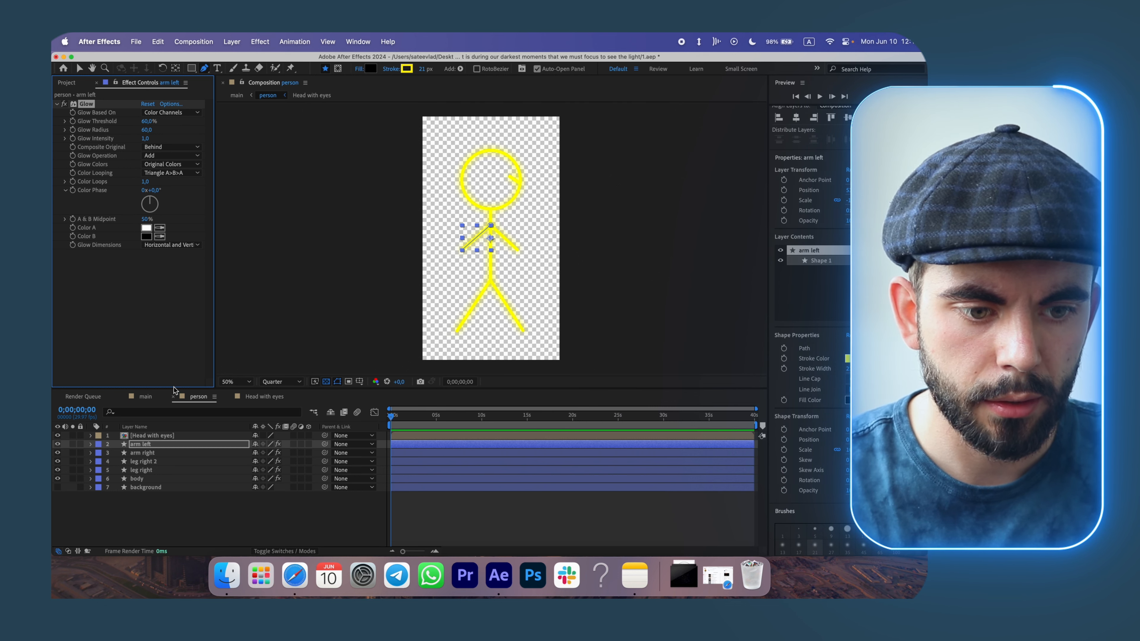
{"action": "left_click", "coordinate": [146, 397]}
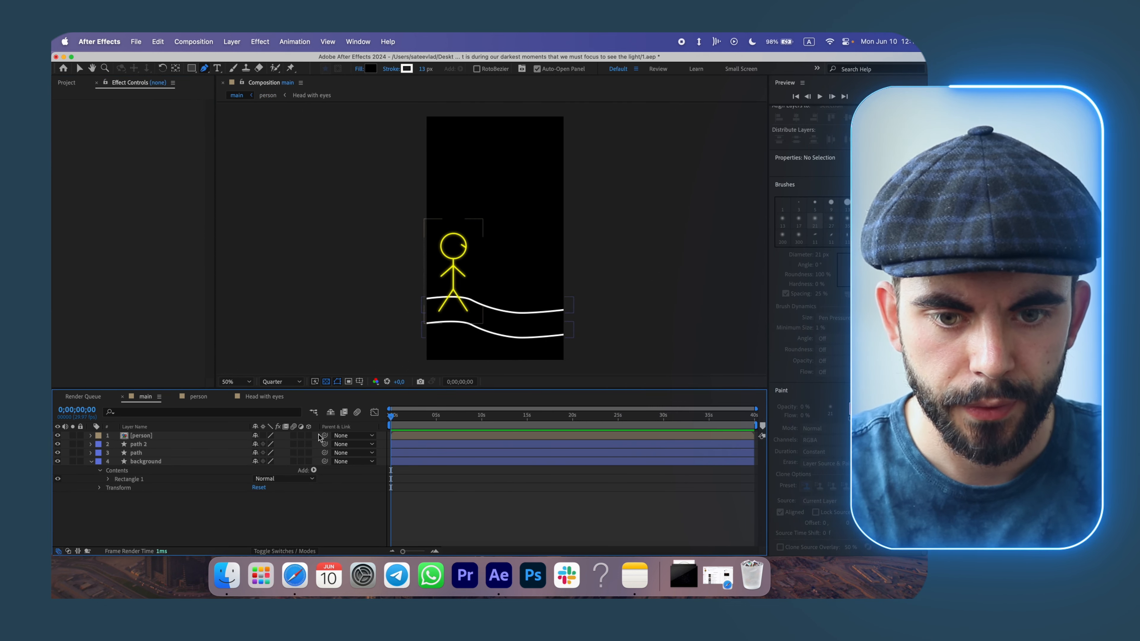
{"action": "left_click", "coordinate": [143, 445]}
{"action": "key", "text": "cmd+v"}
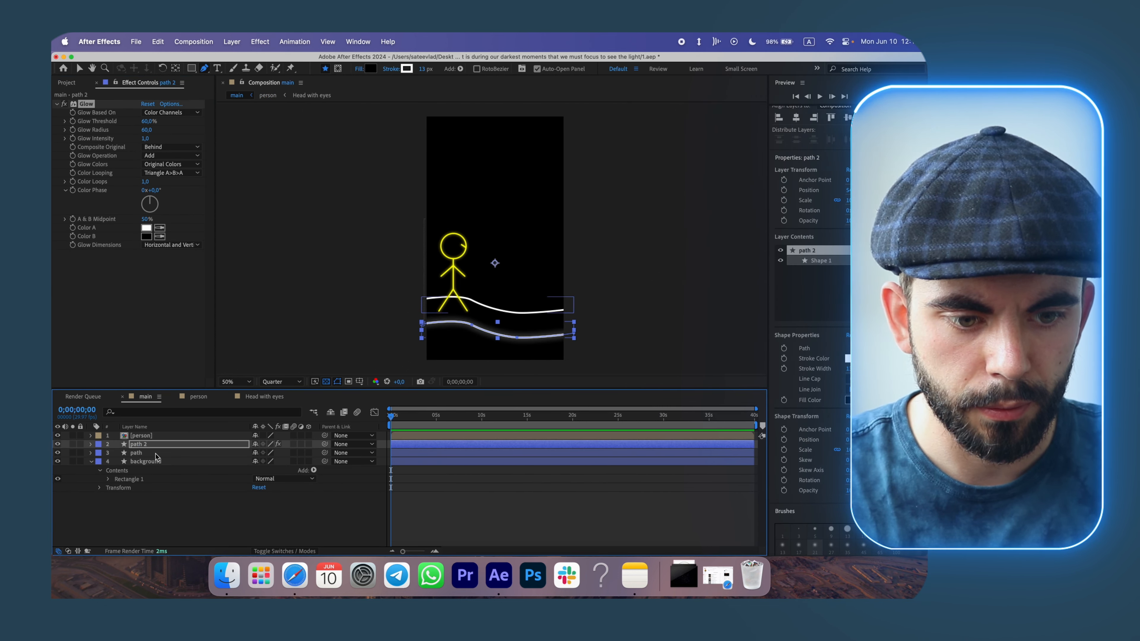
{"action": "left_click", "coordinate": [156, 454]}
{"action": "key", "text": "cmd+v"}
Switch to Notes to reread the quote, then return to After Effects.
{"action": "key", "text": "F2"}
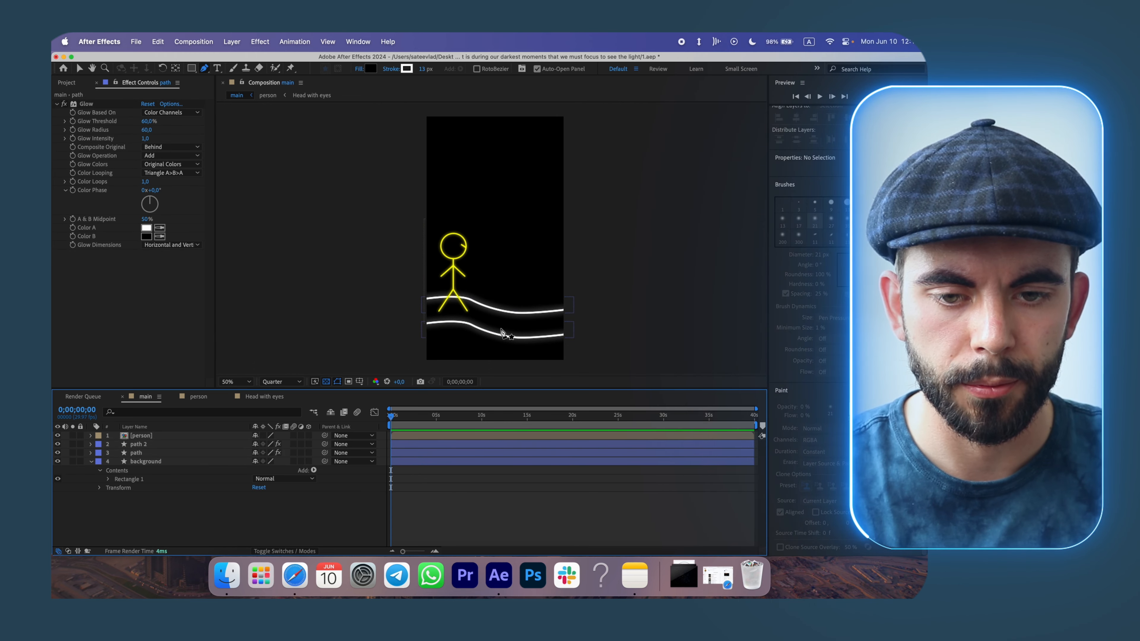
{"action": "key", "text": "cmd+Tab"}
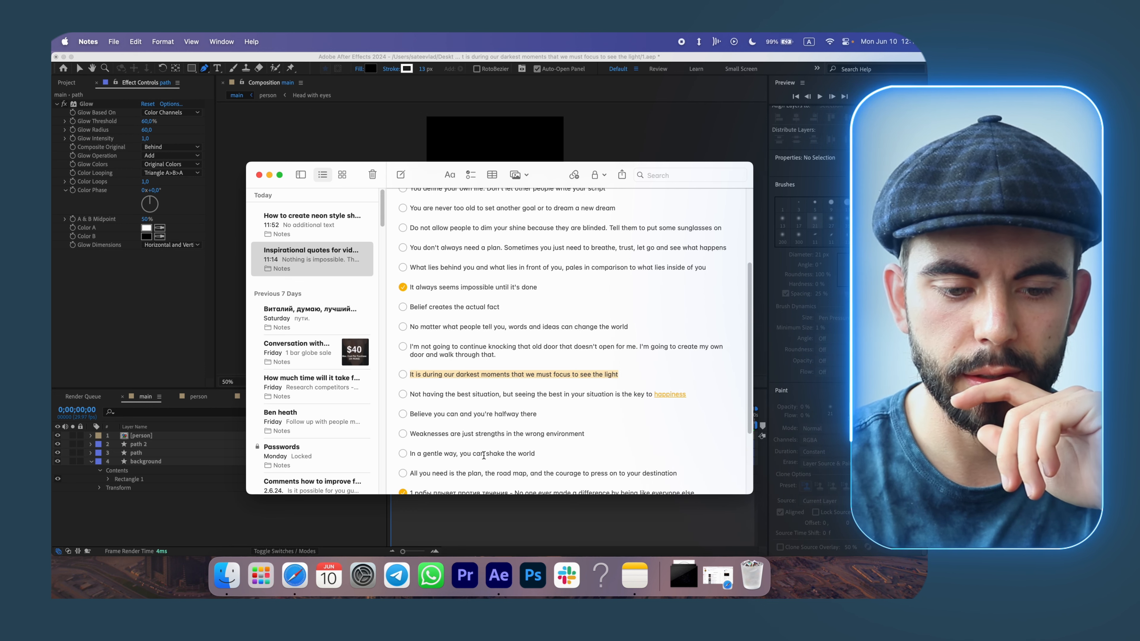
{"action": "key", "text": "cmd+Tab"}
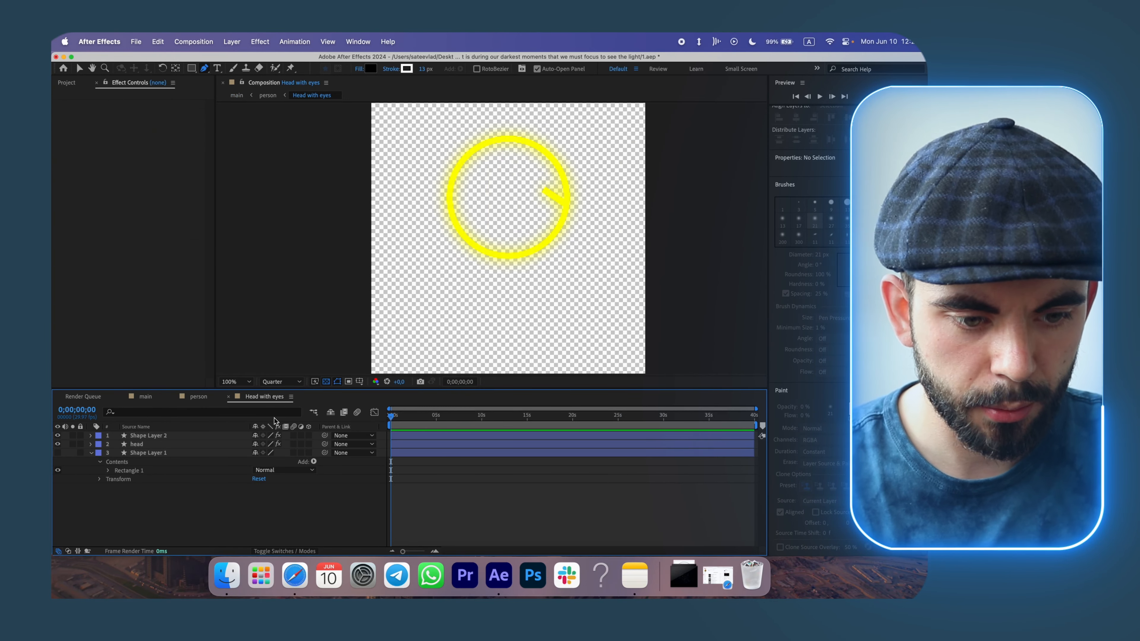
Duplicate the Head with eyes composition in the Project panel, rename the copy Sun, and open it.
{"action": "left_click", "coordinate": [148, 436]}
{"action": "left_click", "coordinate": [67, 82]}
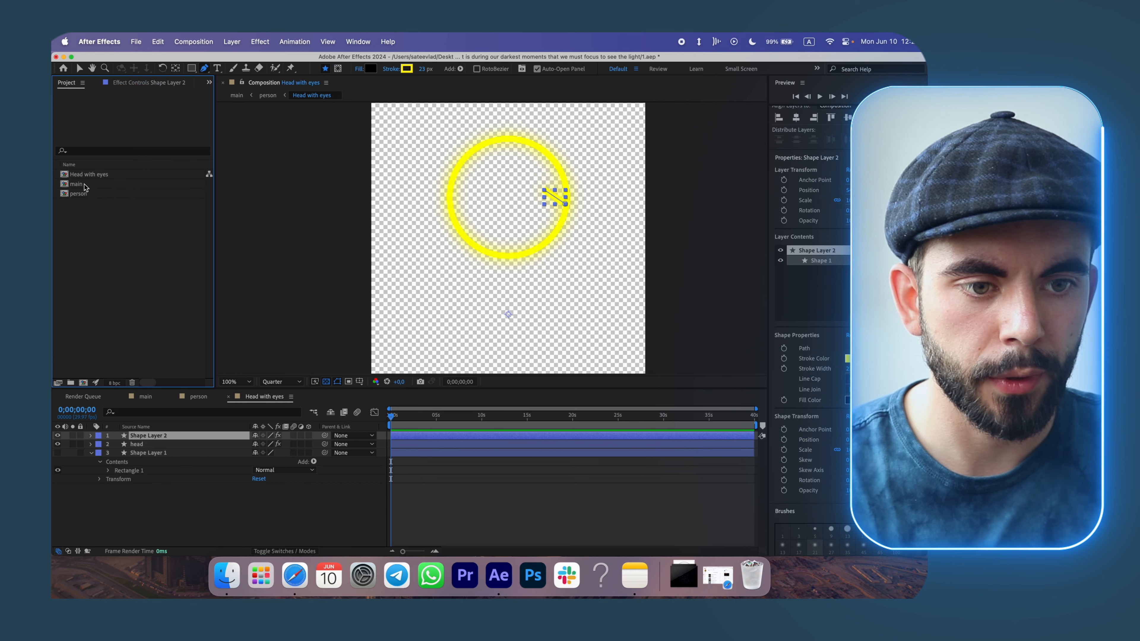
{"action": "left_click", "coordinate": [90, 176]}
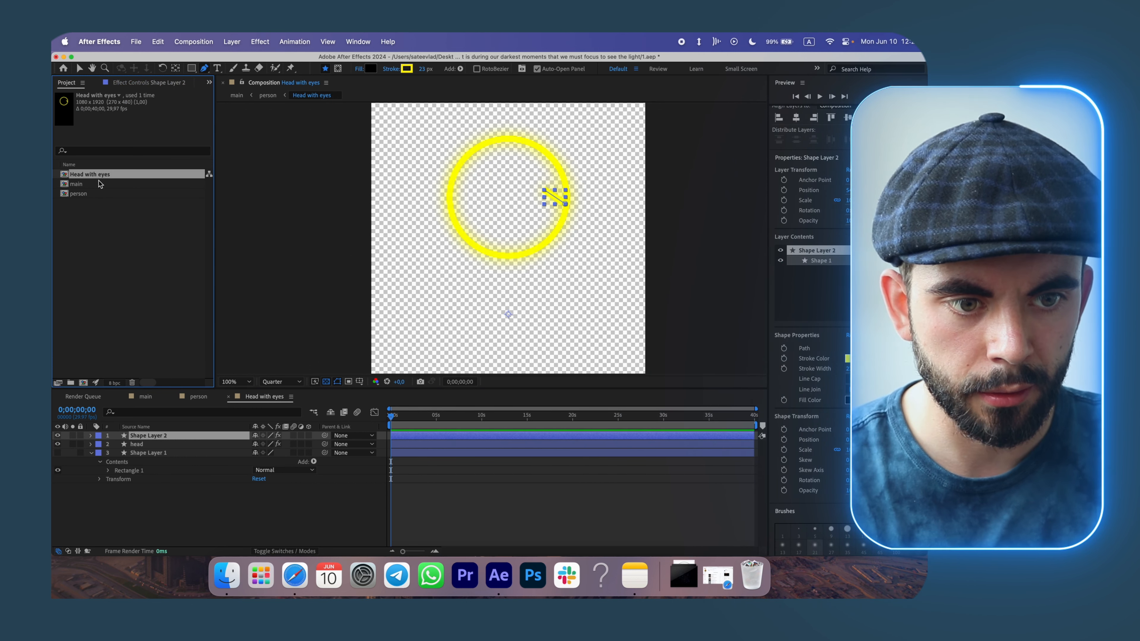
{"action": "key", "text": "super+d"}
{"action": "right_click", "coordinate": [106, 188]}
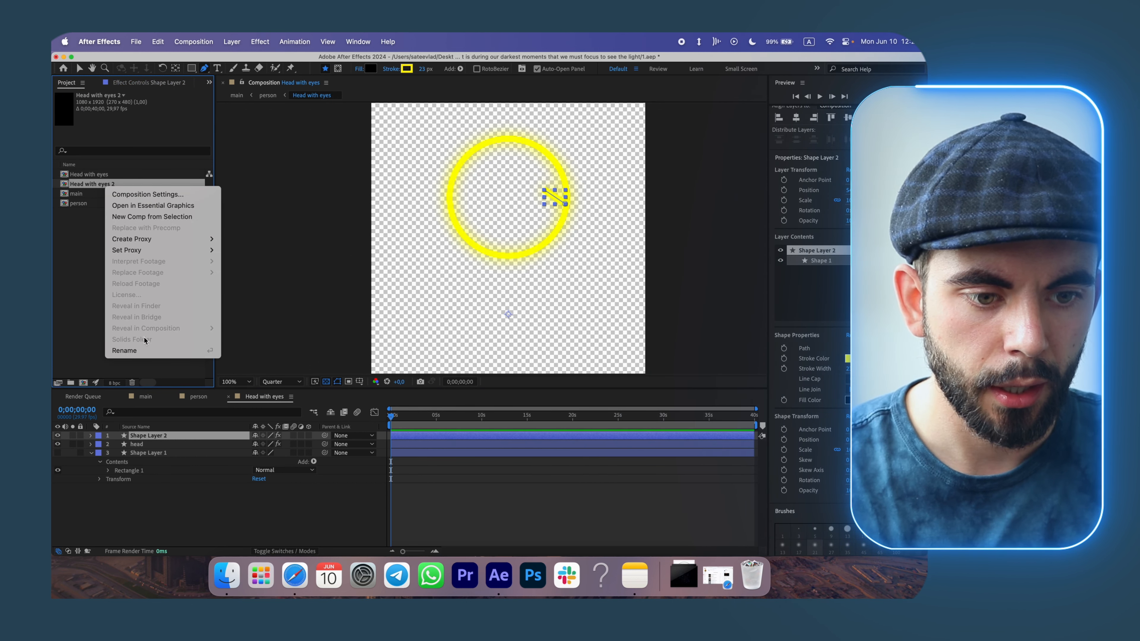
{"action": "left_click", "coordinate": [135, 350]}
{"action": "type", "text": "Sun"}
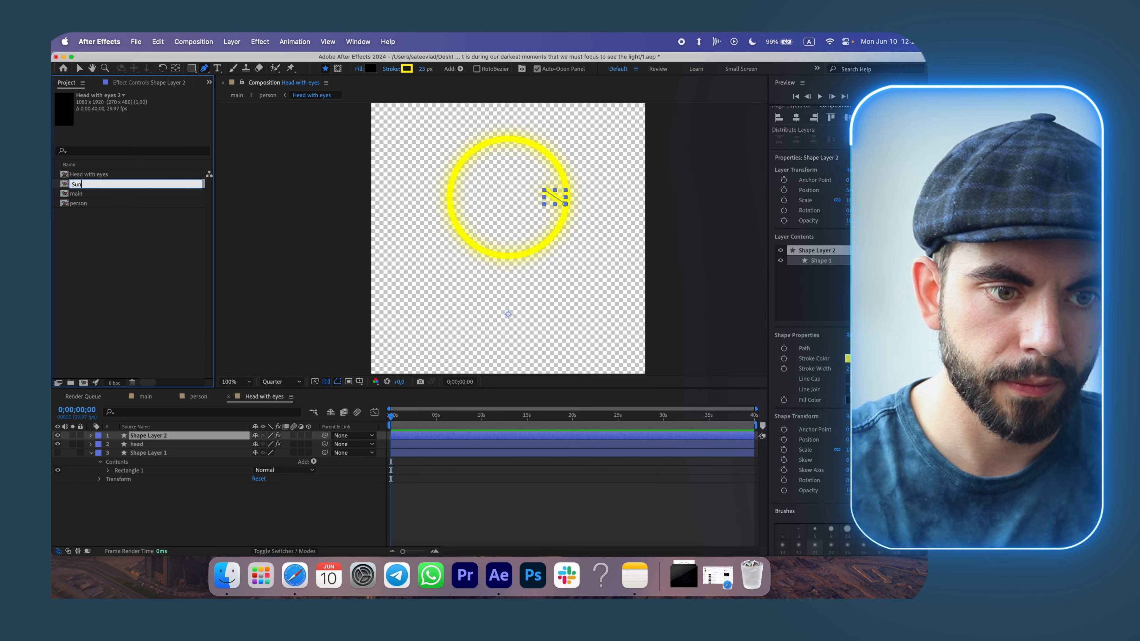
{"action": "key", "text": "Return"}
{"action": "left_click", "coordinate": [95, 205]}
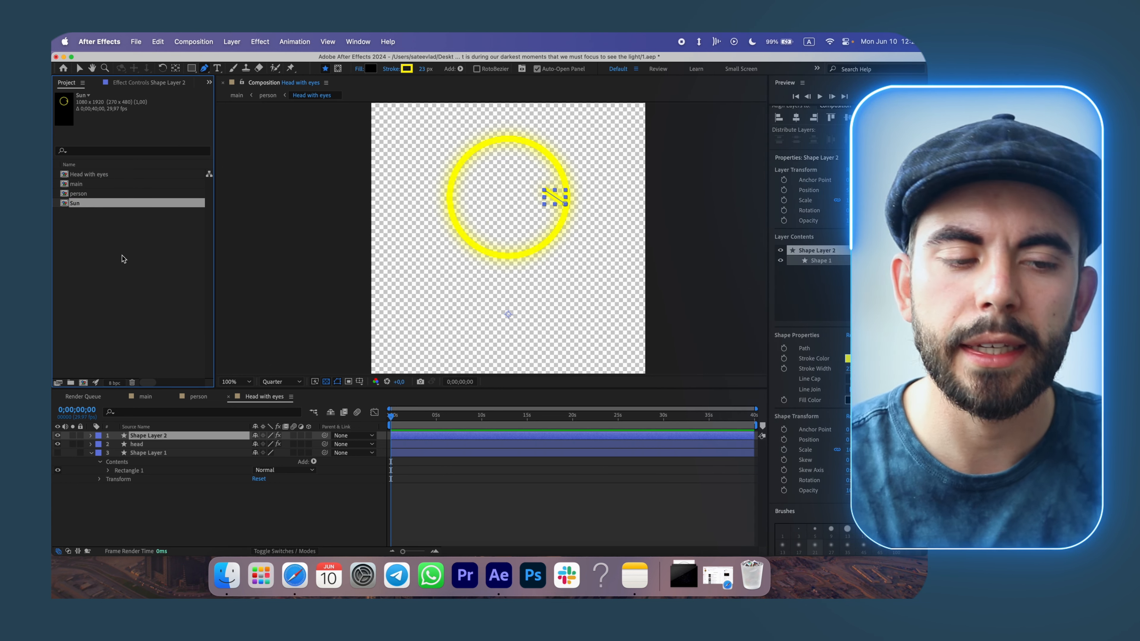
{"action": "double_click", "coordinate": [80, 207]}
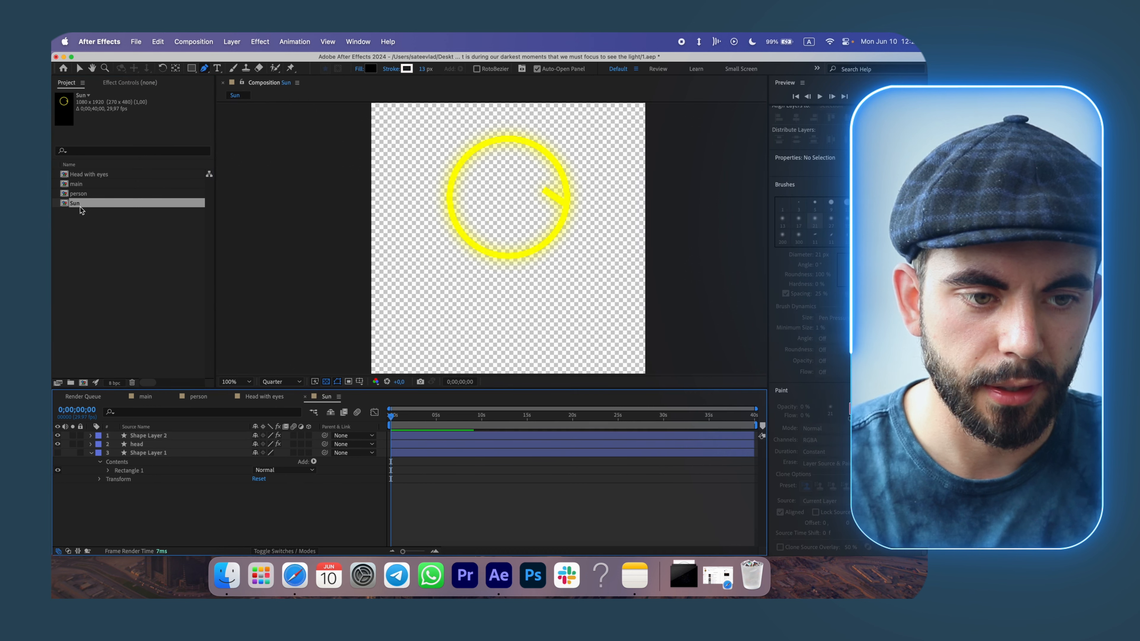
Show the background rectangle and delete the eye line layer in the Sun composition.
{"action": "left_click", "coordinate": [58, 453]}
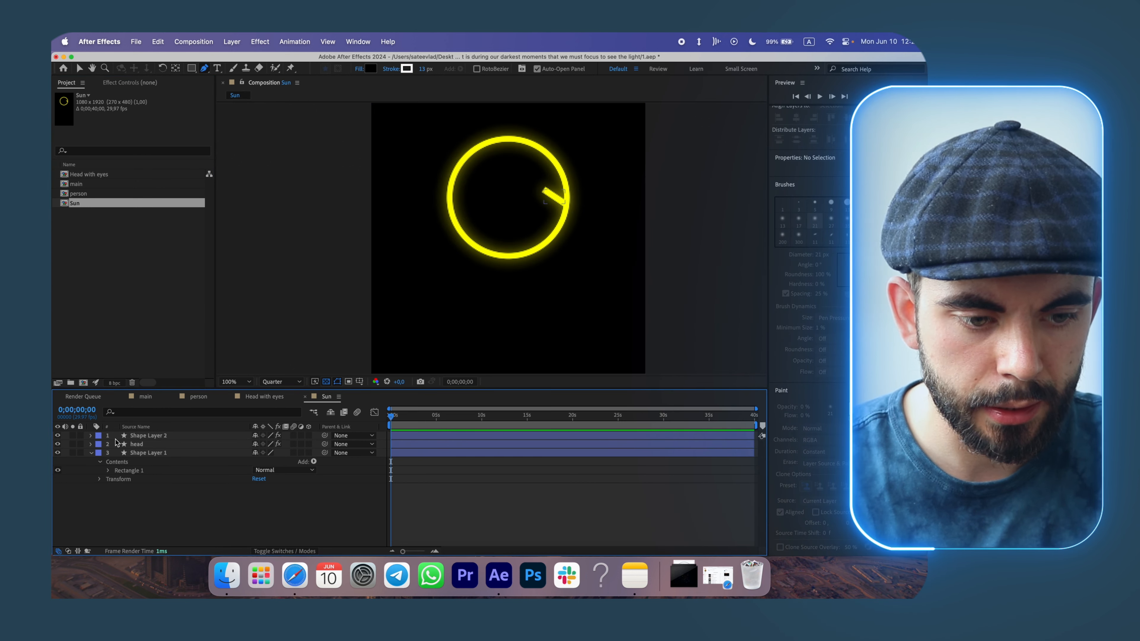
{"action": "left_click", "coordinate": [58, 436]}
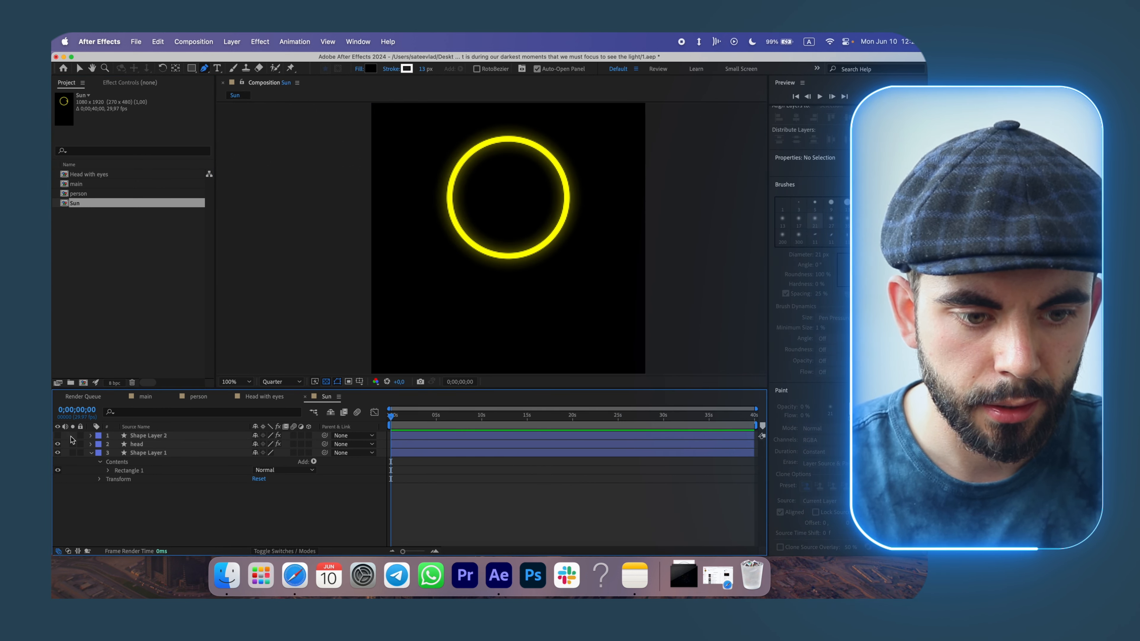
{"action": "left_click", "coordinate": [161, 438]}
{"action": "key", "text": "Delete"}
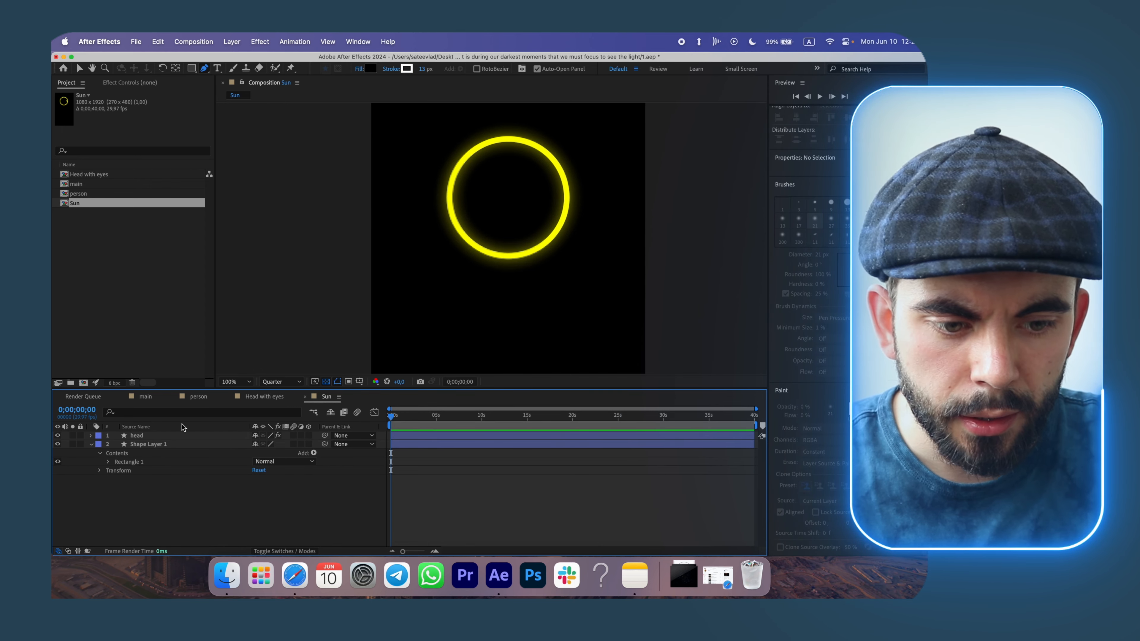
Set the fill opacity of the head circle layer to 0%.
{"action": "left_click", "coordinate": [182, 435]}
{"action": "left_click", "coordinate": [358, 70]}
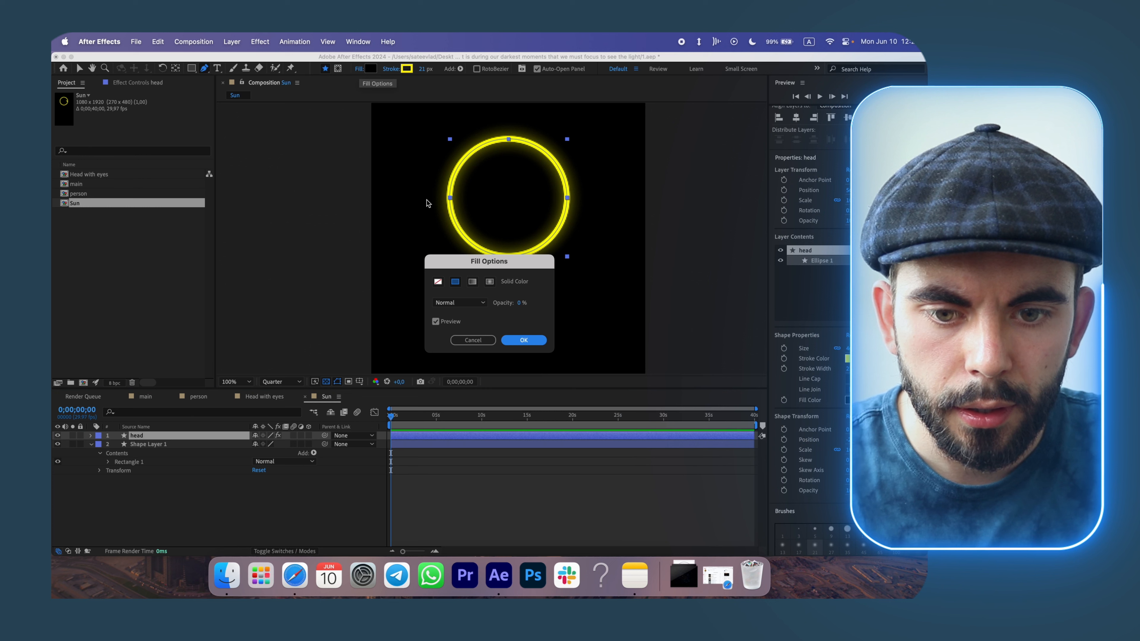
{"action": "left_click", "coordinate": [520, 303]}
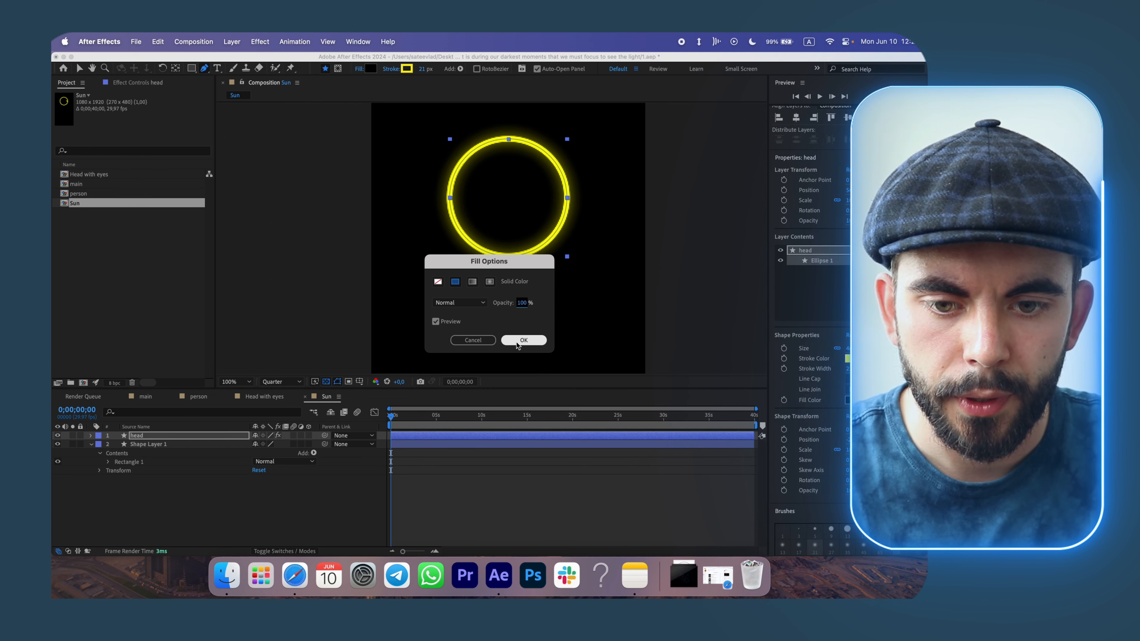
{"action": "type", "text": "0"}
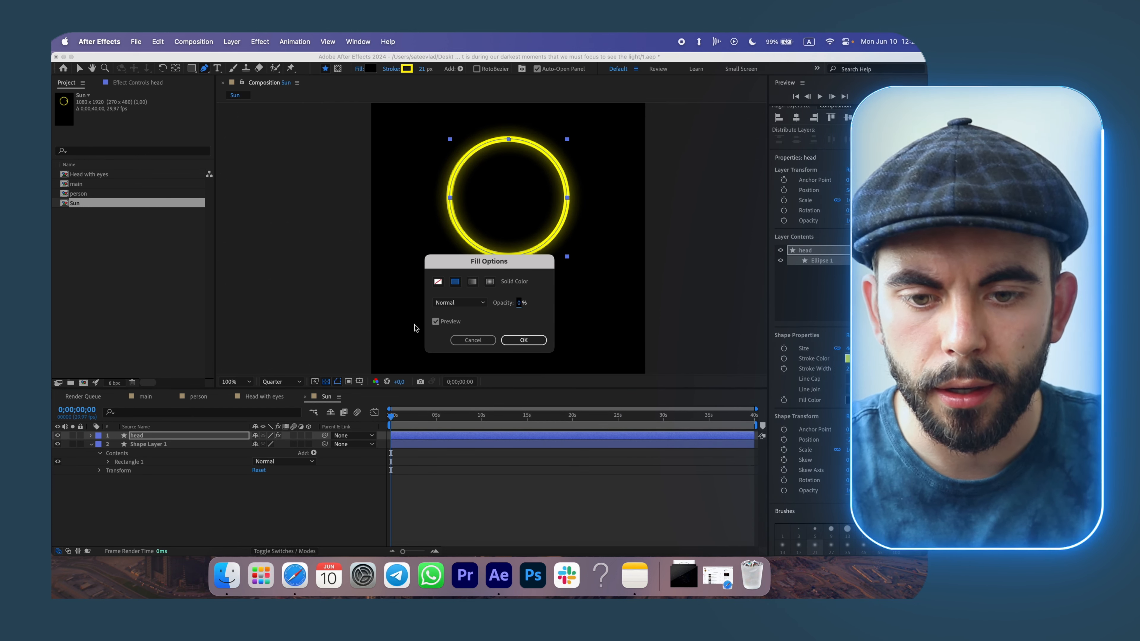
{"action": "left_click", "coordinate": [514, 344]}
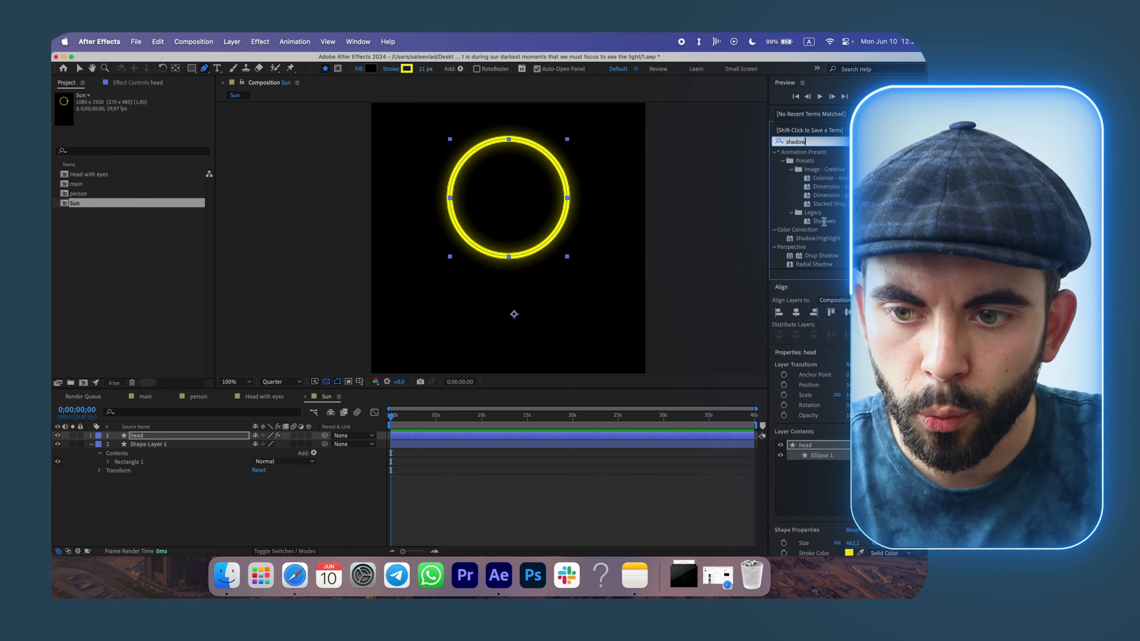
Try to apply the Shadows preset to a layer in the Sun composition.
{"action": "left_click", "coordinate": [80, 68]}
{"action": "left_click_drag", "start_coordinate": [821, 221], "coordinate": [184, 439]}
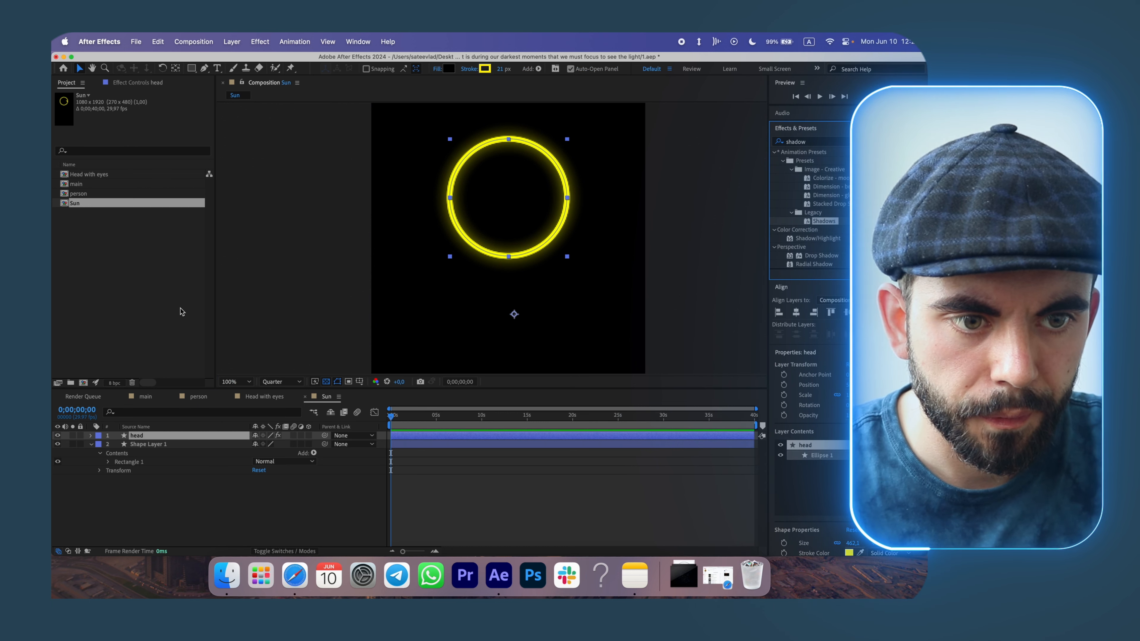
{"action": "left_click", "coordinate": [138, 83]}
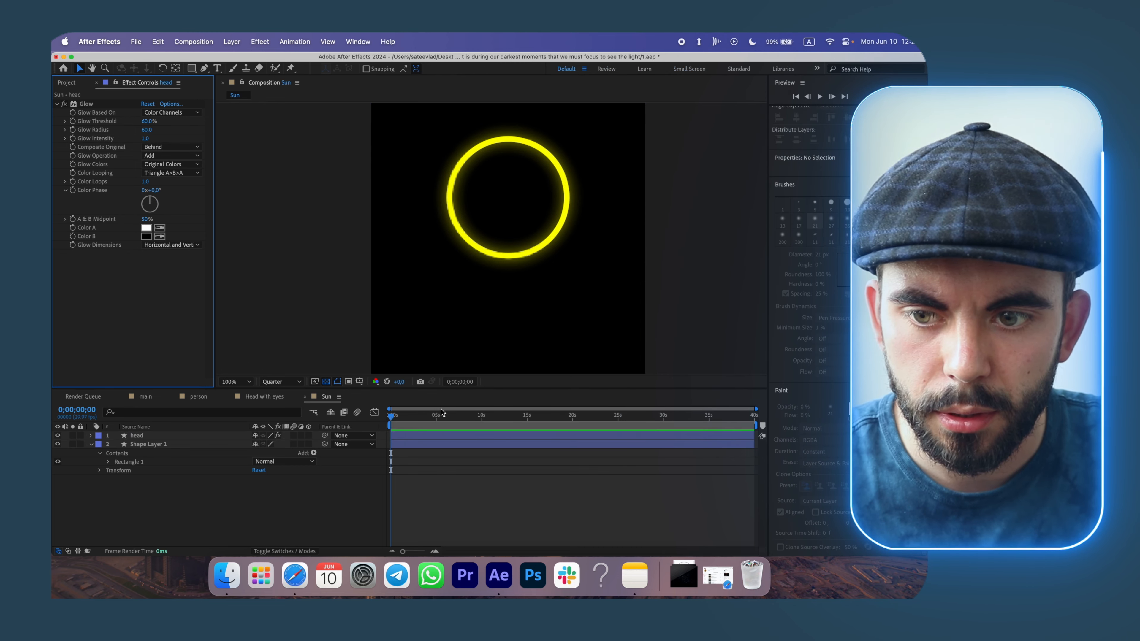
{"action": "left_click", "coordinate": [166, 443]}
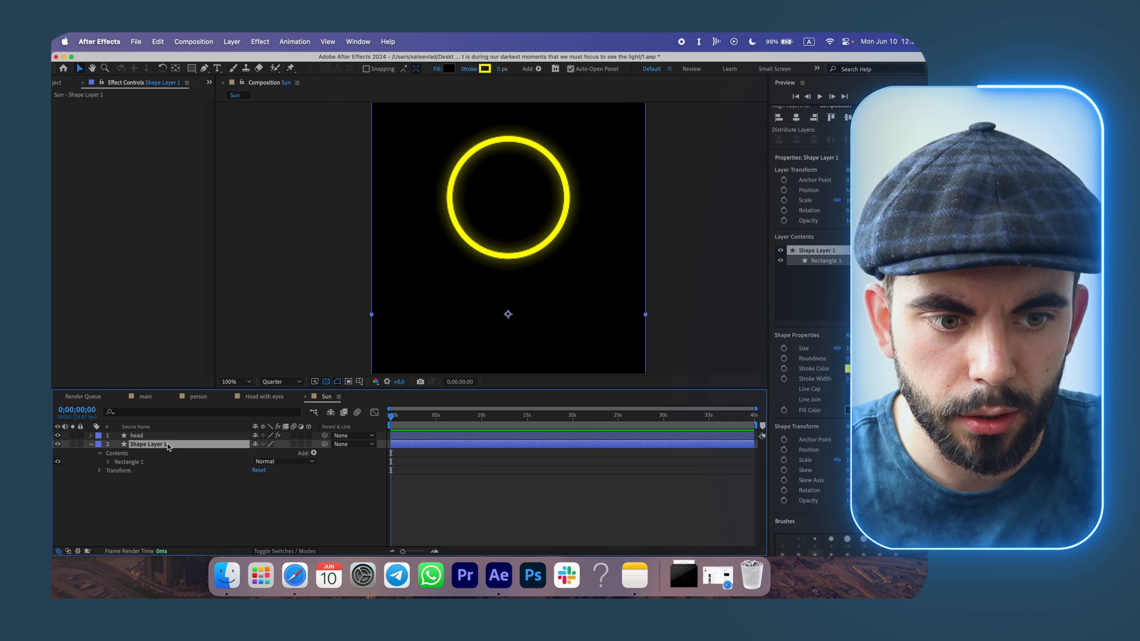
Apply the Drop Shadow effect to the head circle layer.
{"action": "left_click", "coordinate": [168, 438]}
{"action": "scroll", "coordinate": [846, 323], "scroll_direction": "up", "scroll_amount": 5}
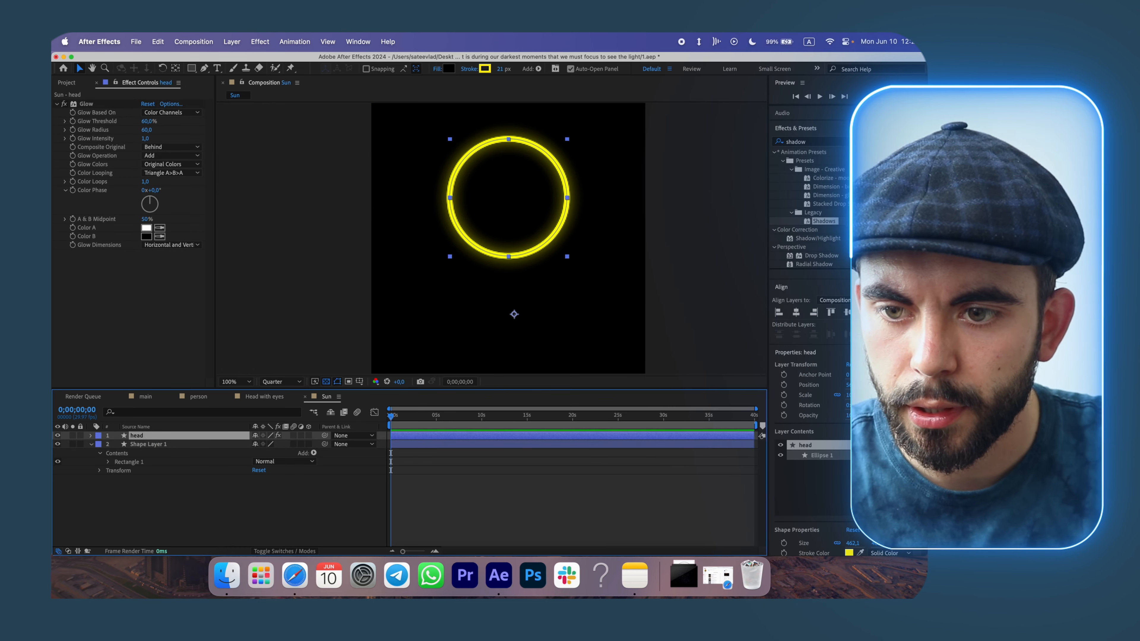
{"action": "left_click", "coordinate": [827, 256]}
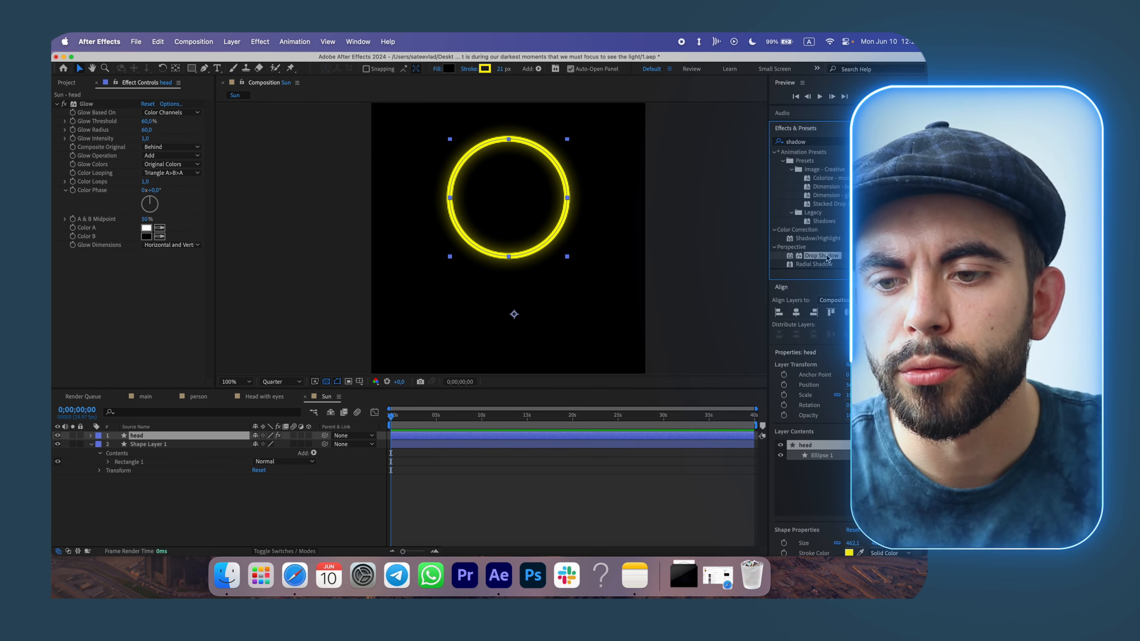
{"action": "left_click_drag", "start_coordinate": [825, 258], "coordinate": [180, 439]}
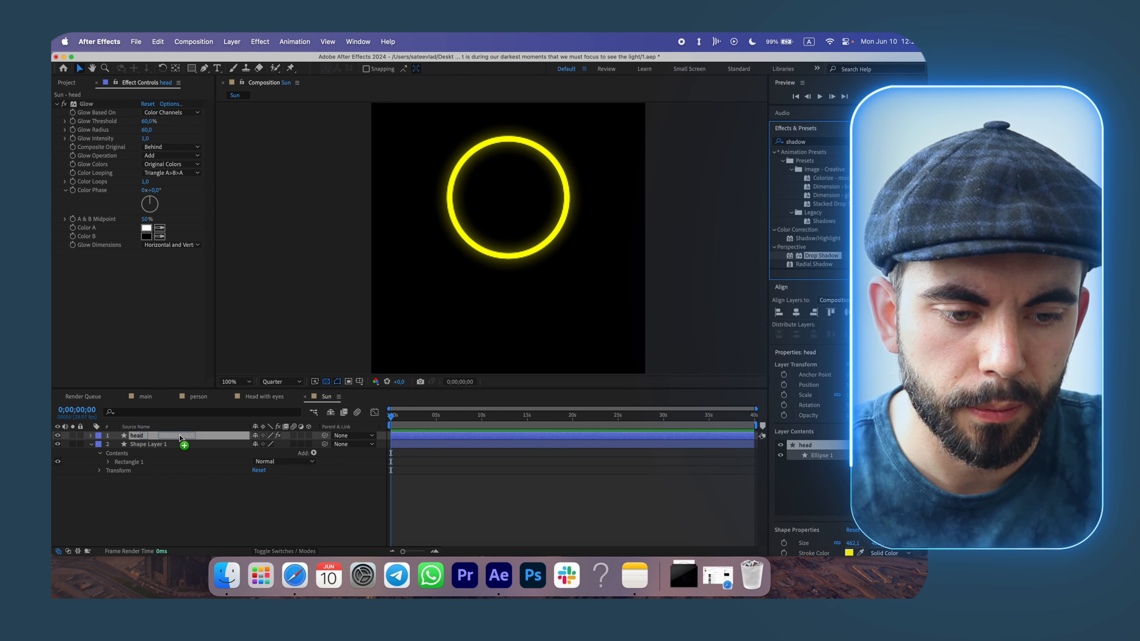
Set the Drop Shadow colour to the circle's yellow using the eyedropper.
{"action": "left_click", "coordinate": [146, 262]}
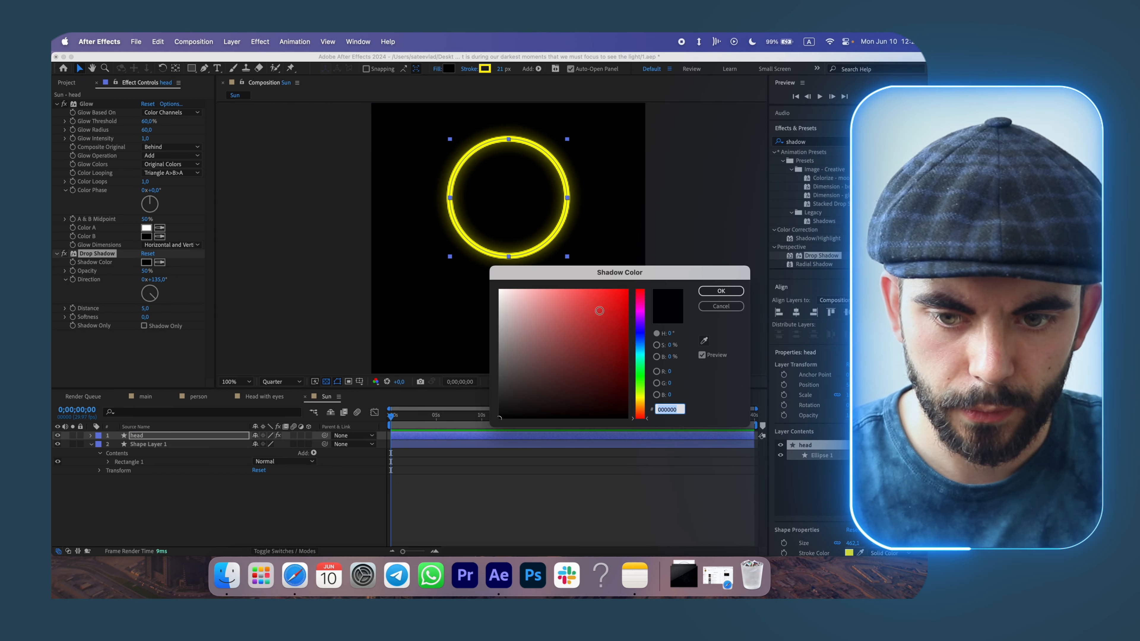
{"action": "left_click", "coordinate": [704, 341]}
{"action": "left_click", "coordinate": [502, 256]}
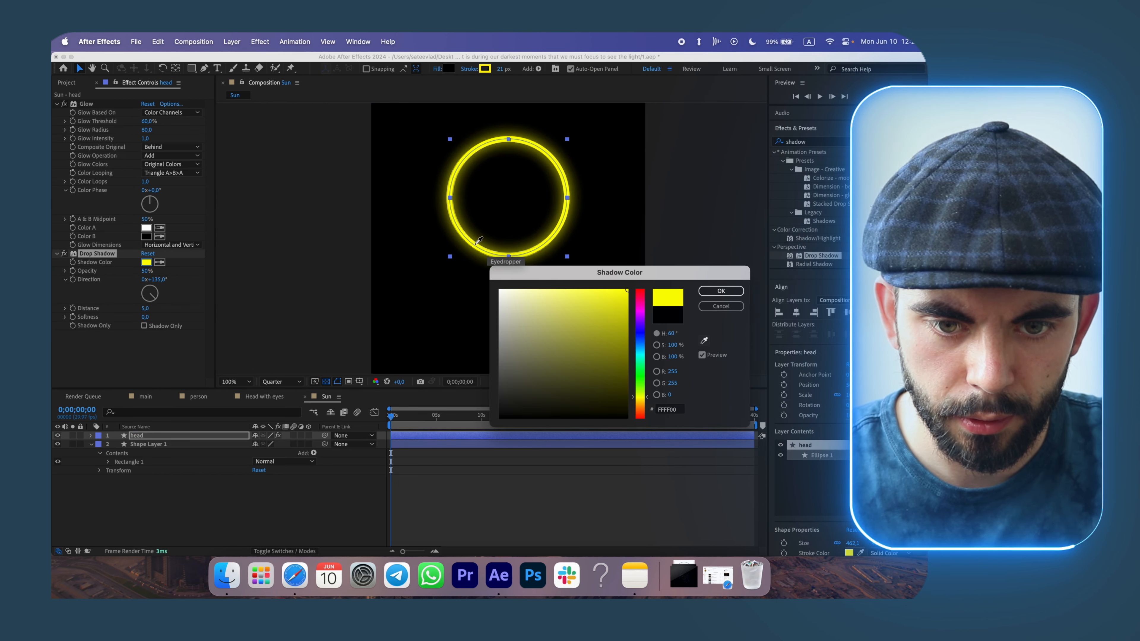
{"action": "left_click", "coordinate": [721, 291]}
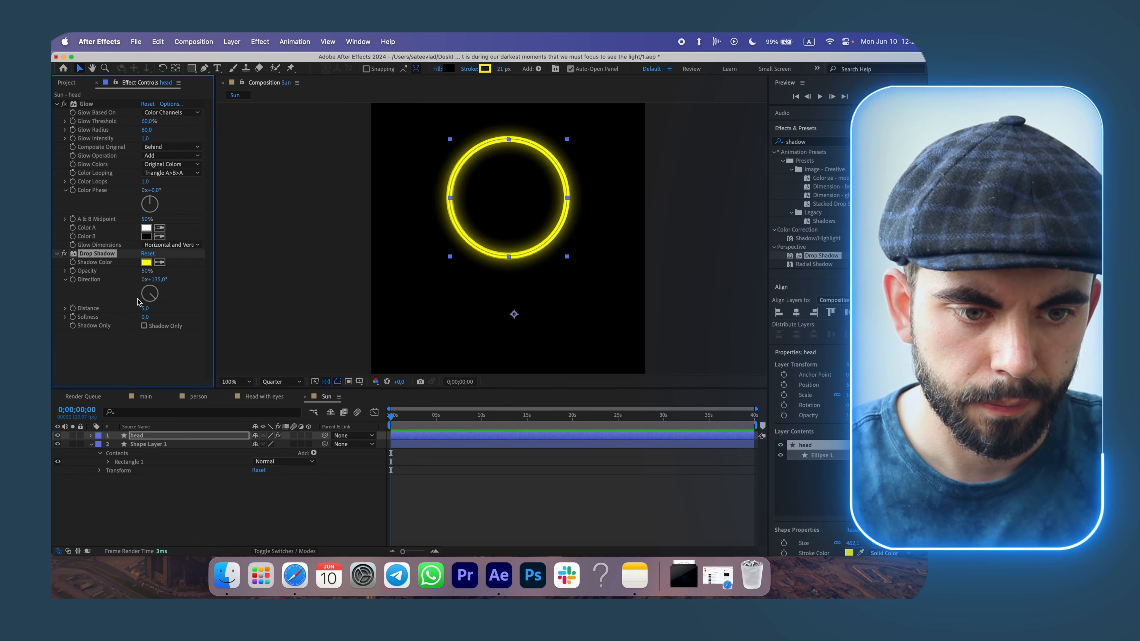
Set the Drop Shadow opacity to 100%, distance to 0 and softness to 471.
{"action": "left_click_drag", "start_coordinate": [146, 271], "coordinate": [208, 270]}
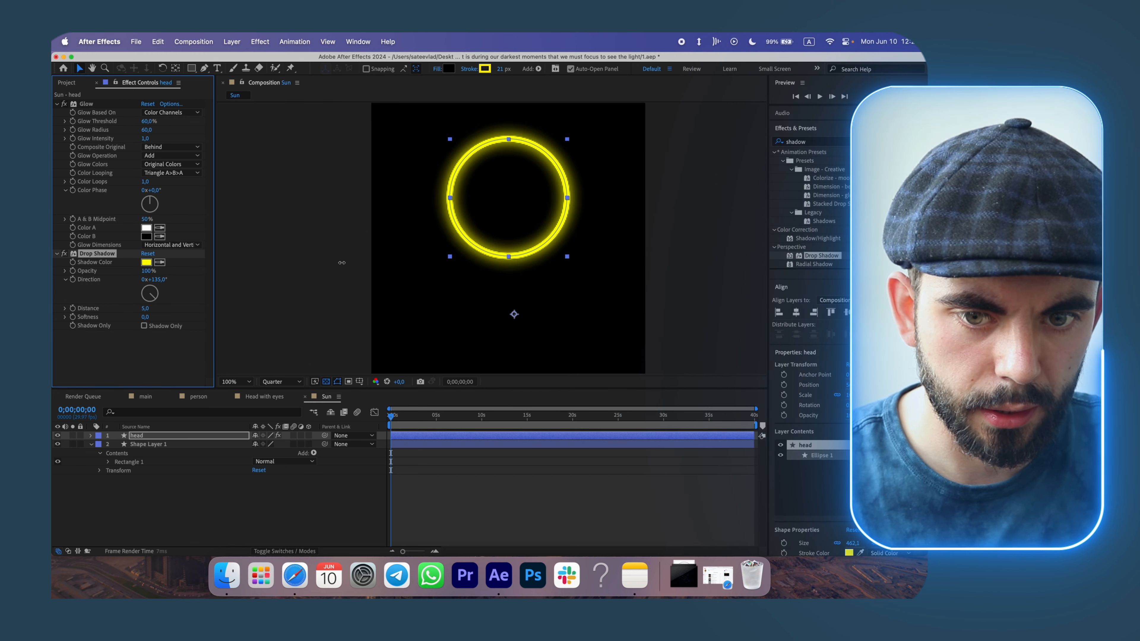
{"action": "left_click", "coordinate": [151, 308]}
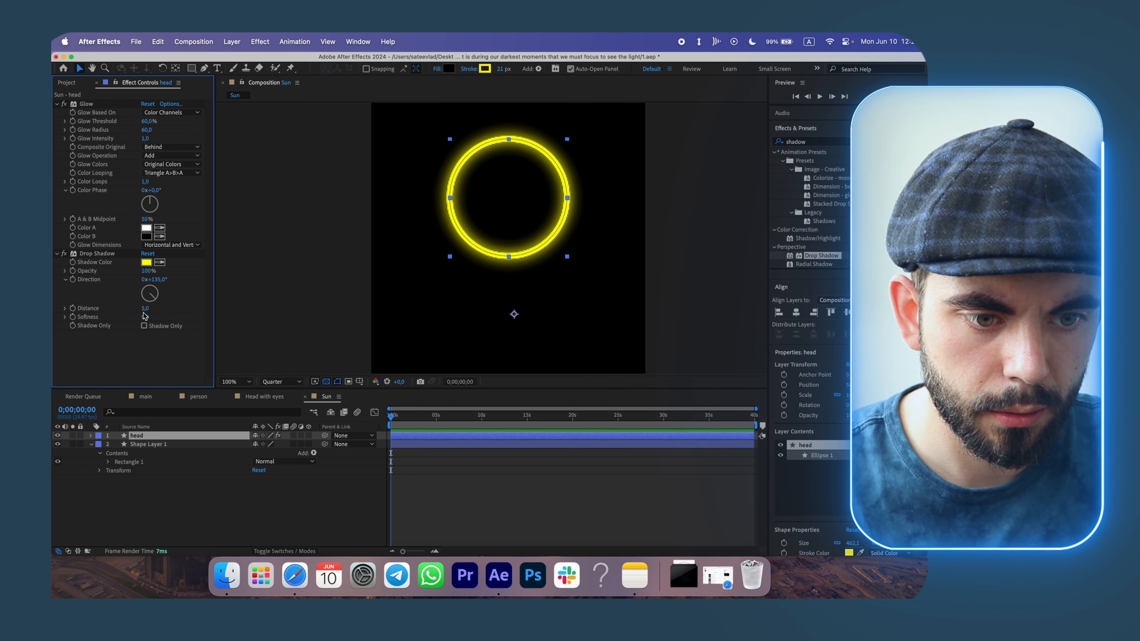
{"action": "left_click_drag", "start_coordinate": [144, 310], "coordinate": [134, 312]}
{"action": "left_click", "coordinate": [144, 326]}
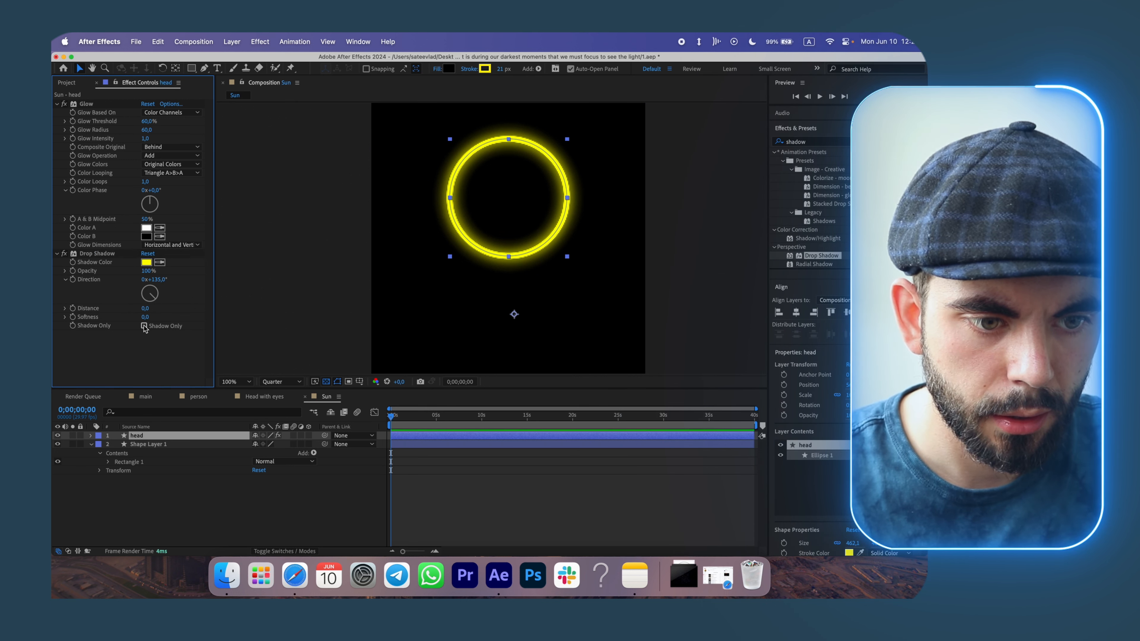
{"action": "left_click_drag", "start_coordinate": [146, 318], "coordinate": [434, 294]}
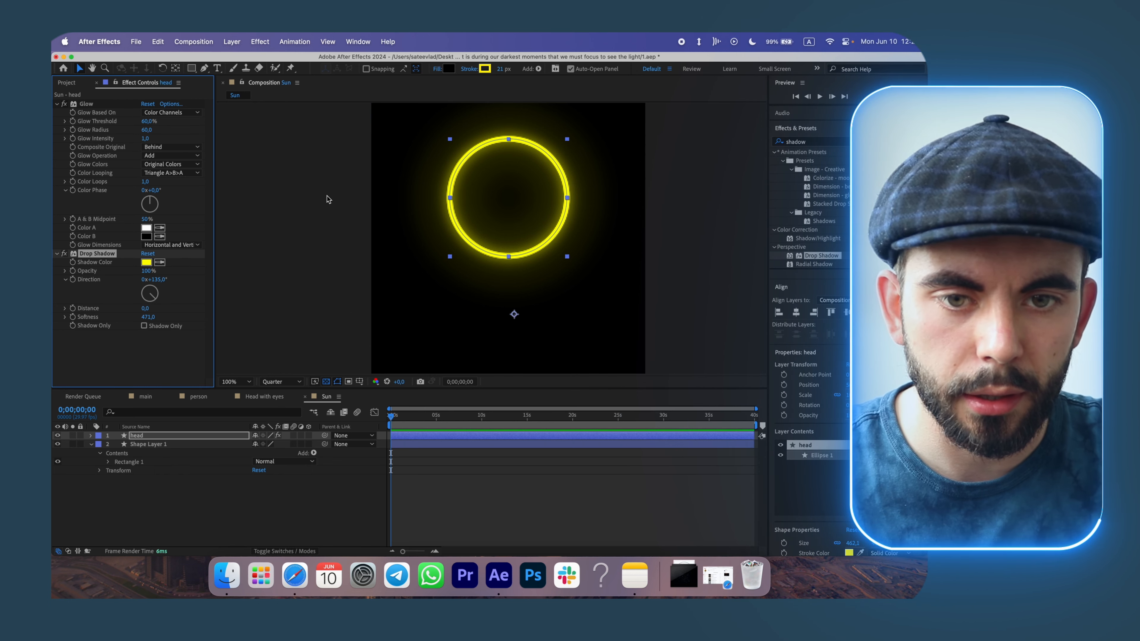
Set the head circle's fill opacity to 100%.
{"action": "left_click", "coordinate": [437, 68]}
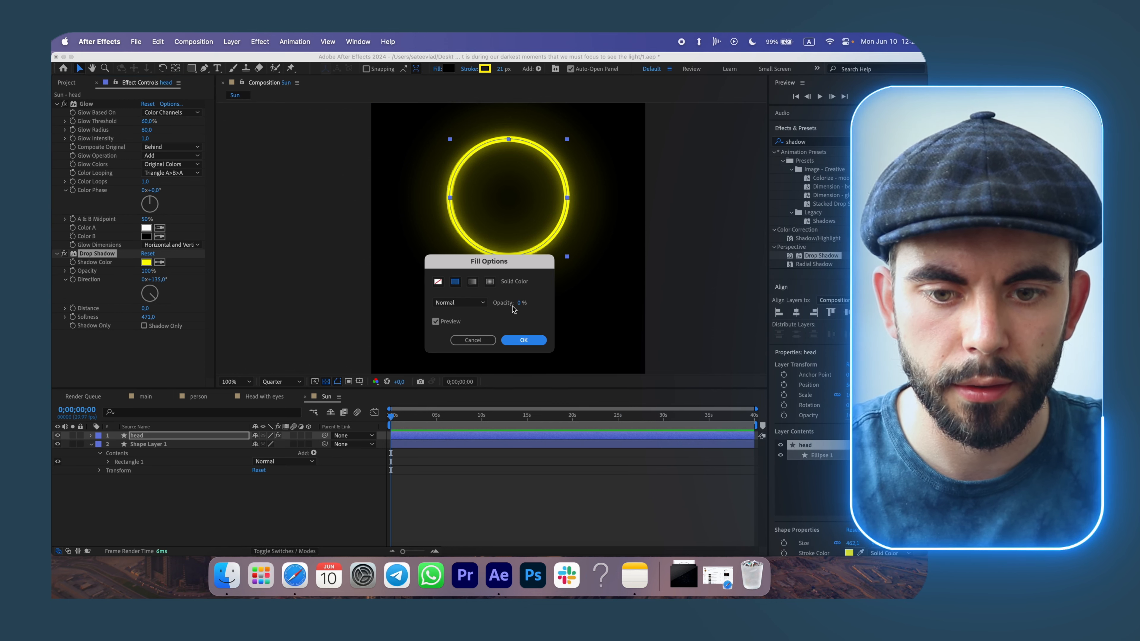
{"action": "left_click_drag", "start_coordinate": [520, 304], "coordinate": [701, 302]}
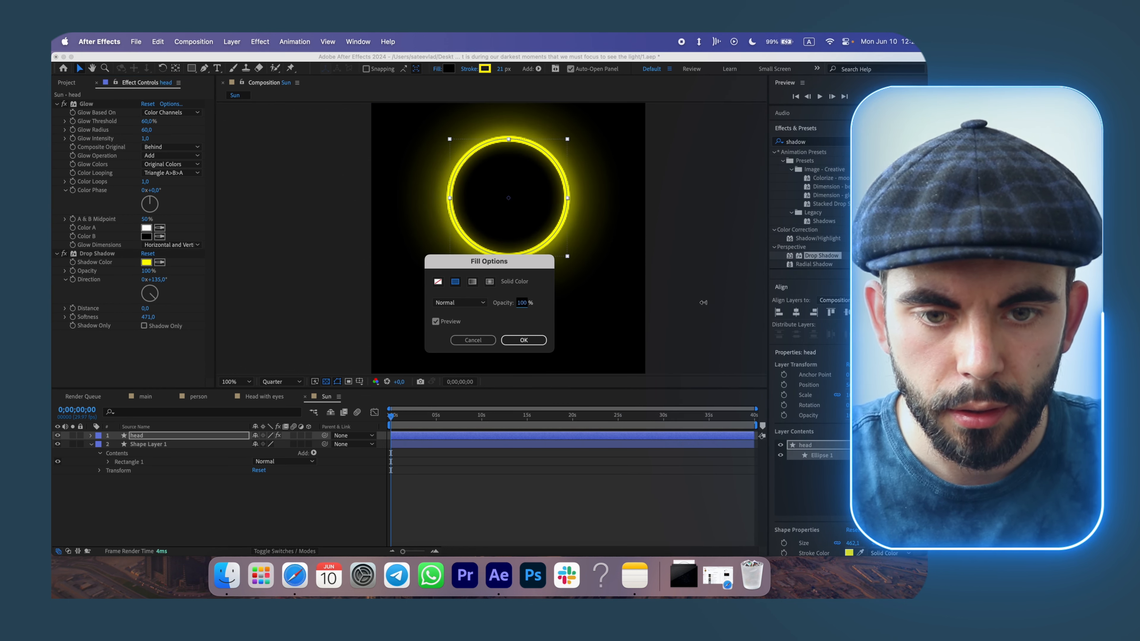
{"action": "left_click", "coordinate": [523, 340]}
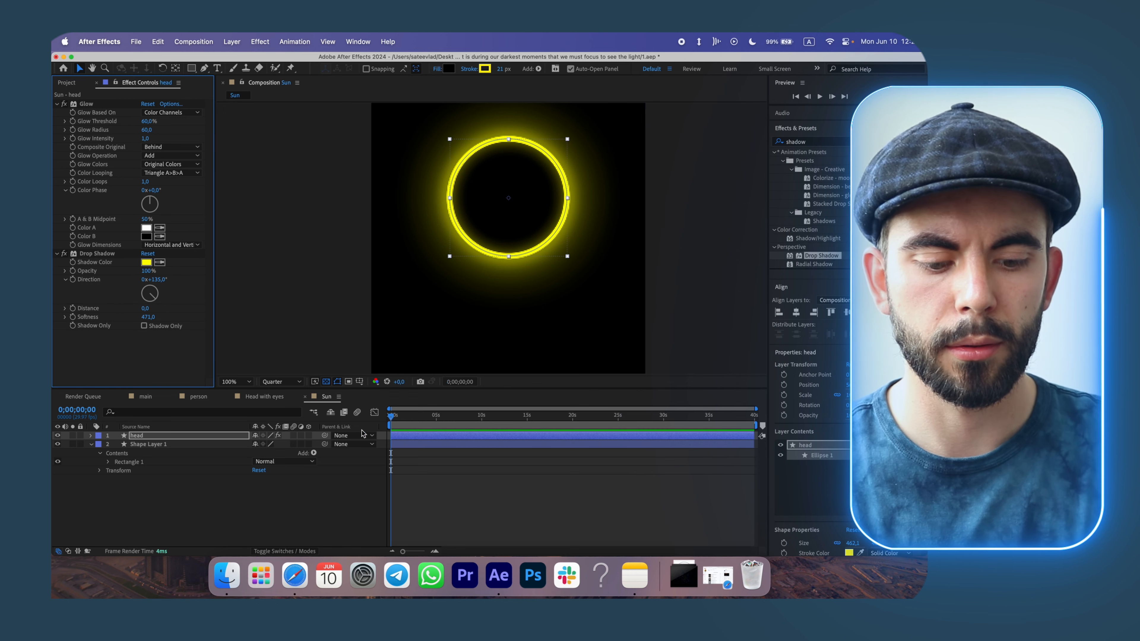
{"action": "left_click", "coordinate": [300, 494]}
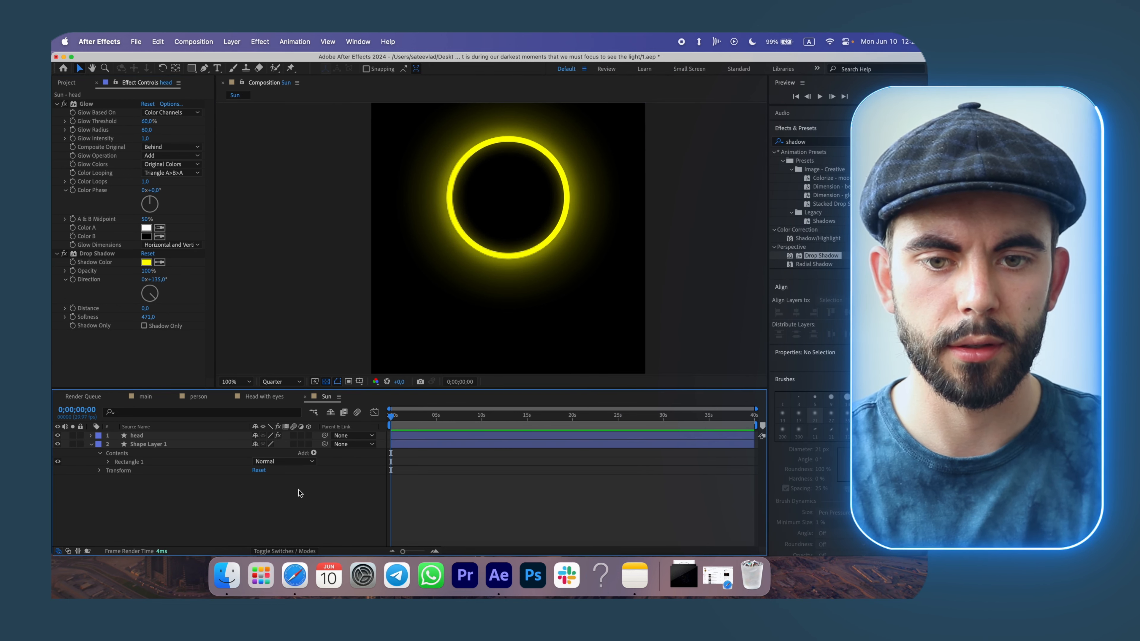
{"action": "key", "text": "super+z"}
{"action": "key", "text": "shift+super+z"}
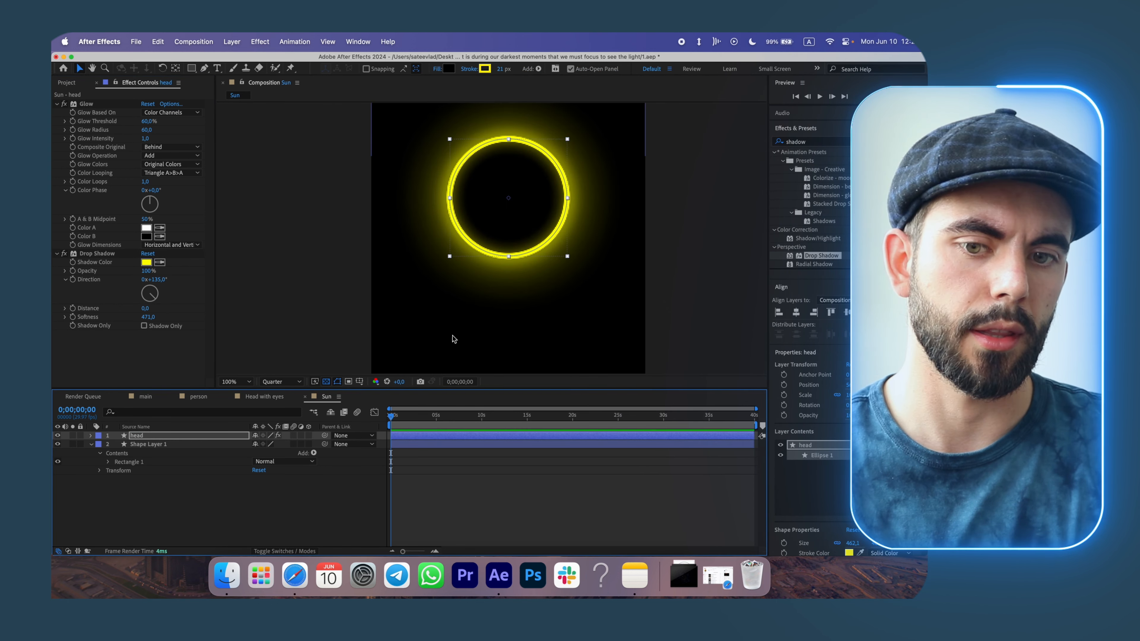
Add the Sun composition as a layer at the top of the main composition.
{"action": "left_click", "coordinate": [143, 398]}
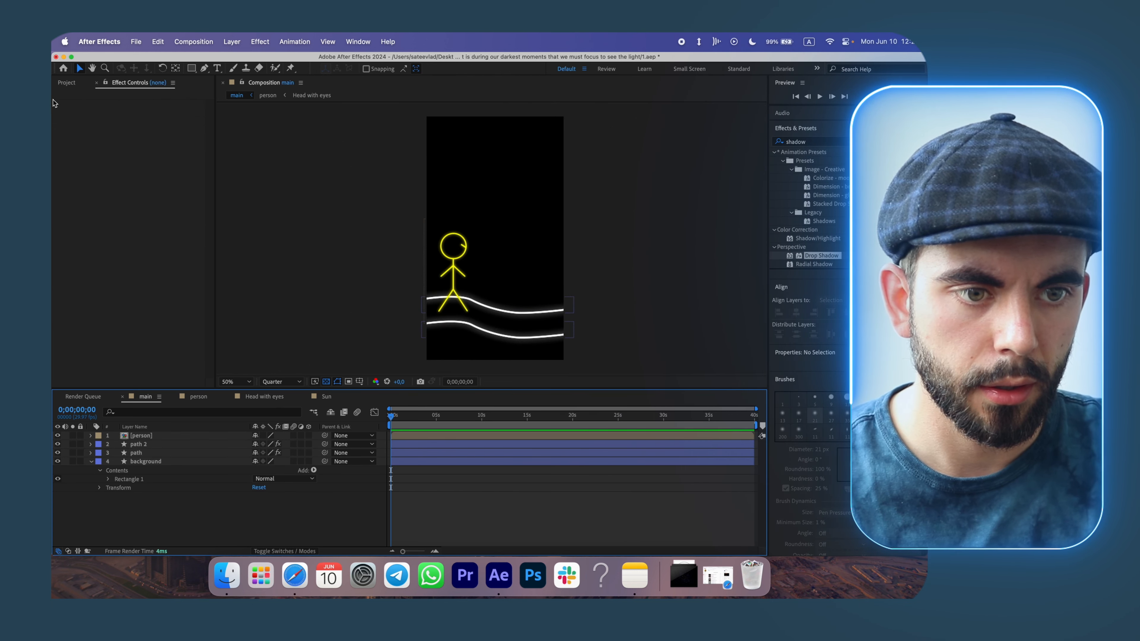
{"action": "left_click", "coordinate": [67, 83]}
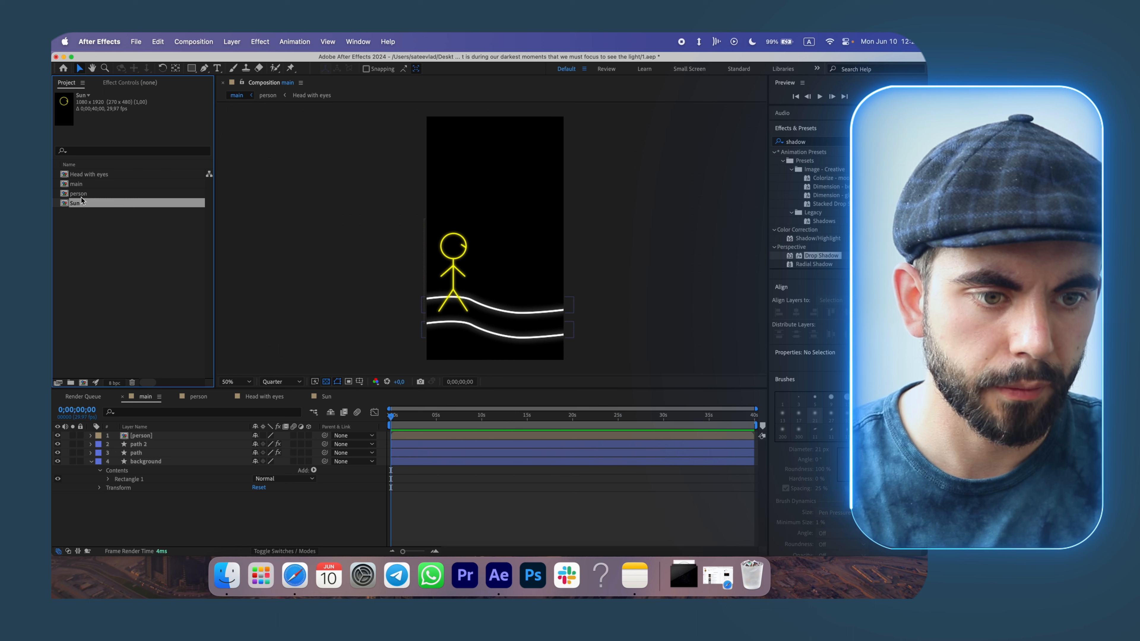
{"action": "left_click_drag", "start_coordinate": [141, 433], "coordinate": [144, 434]}
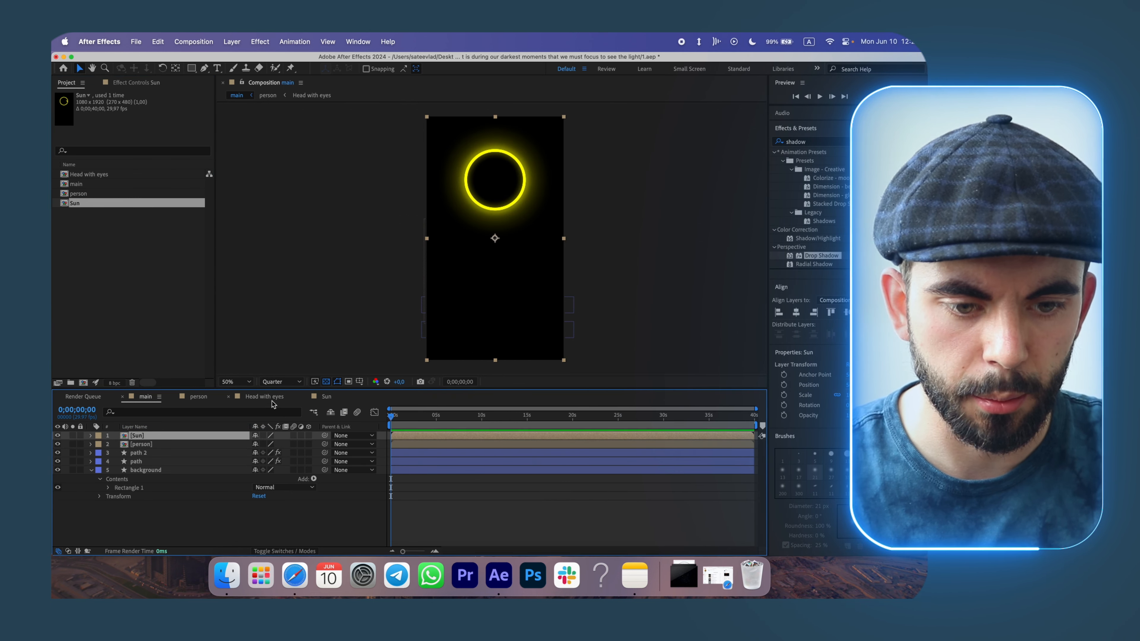
Hide the rectangle layer in the Sun composition and rename it background.
{"action": "left_click", "coordinate": [335, 398]}
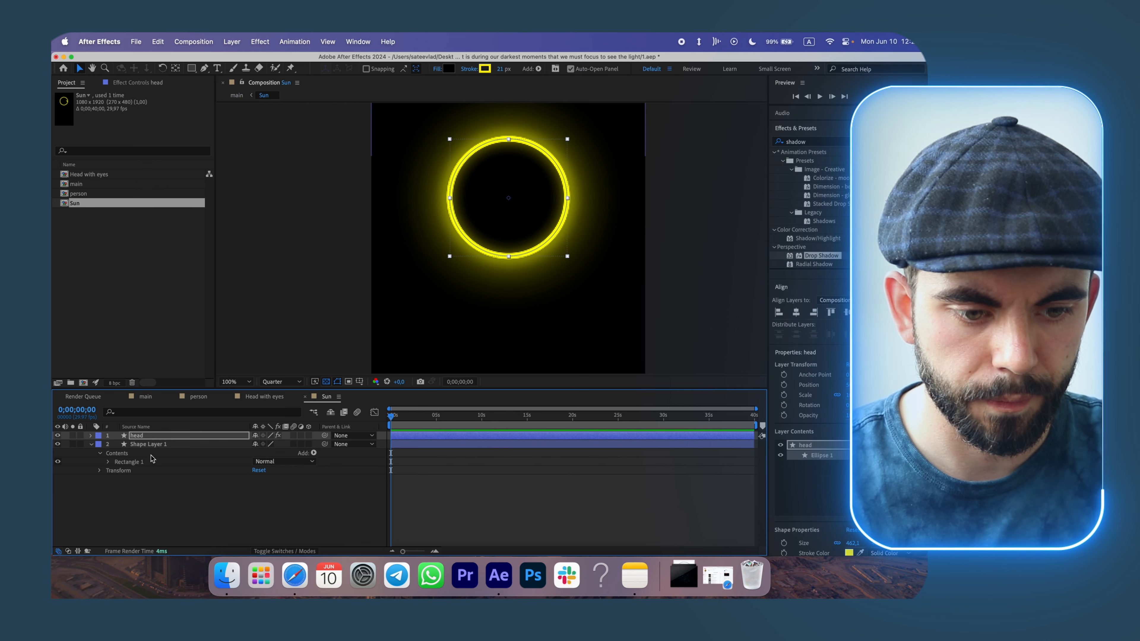
{"action": "left_click", "coordinate": [57, 444]}
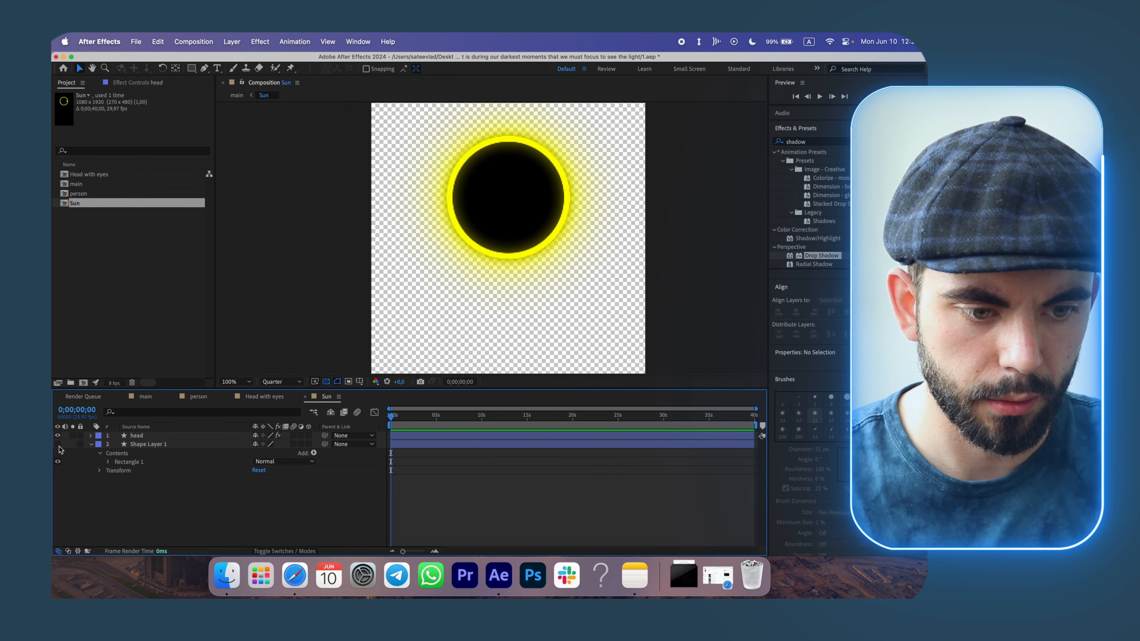
{"action": "right_click", "coordinate": [153, 444]}
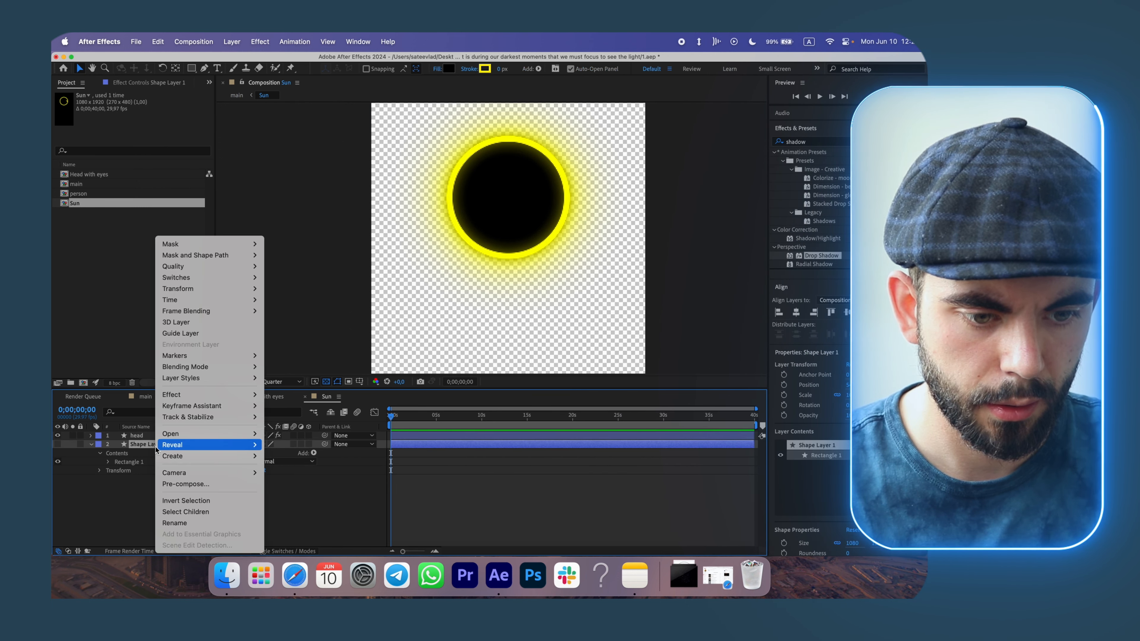
{"action": "left_click", "coordinate": [199, 530]}
{"action": "type", "text": "background"}
{"action": "left_click", "coordinate": [146, 397]}
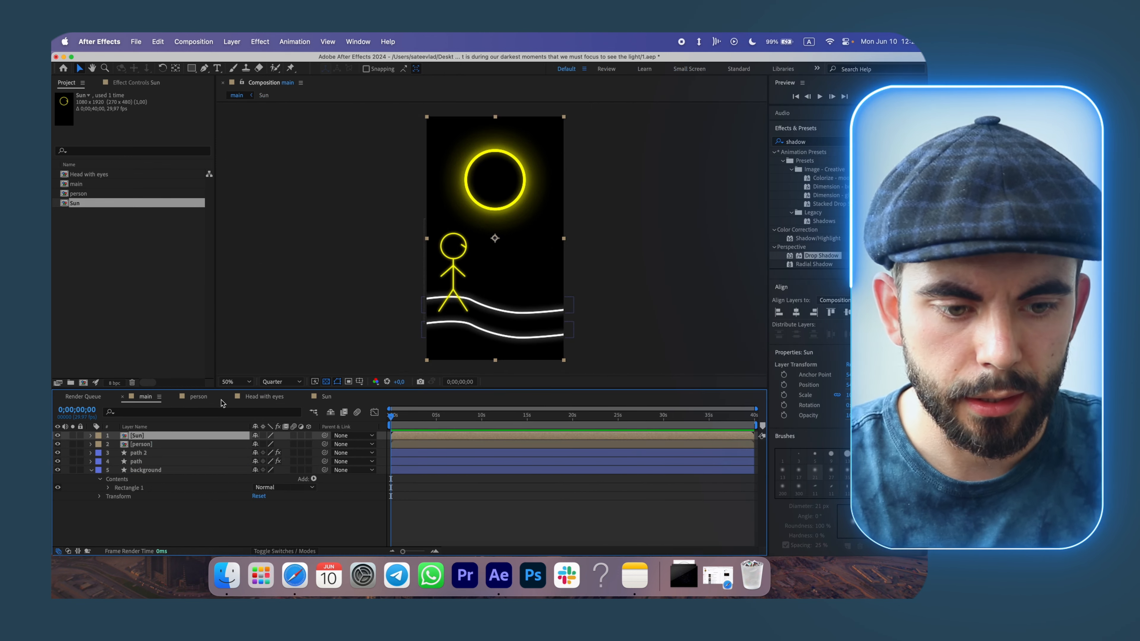
{"action": "left_click", "coordinate": [326, 397]}
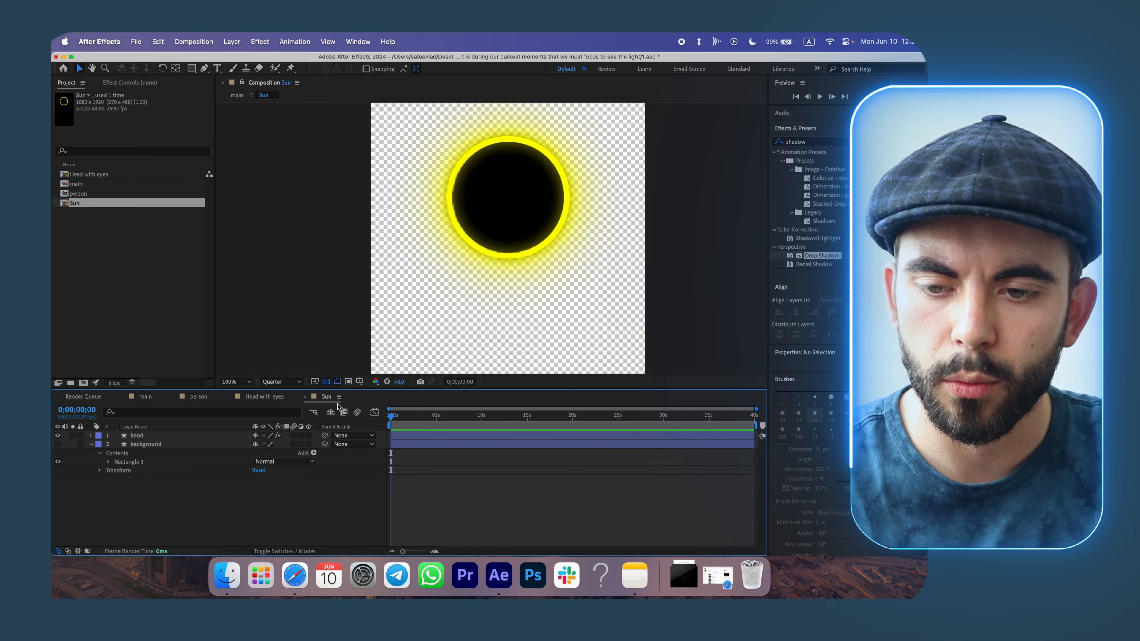
Set the sun circle's stroke color to white in the Sun composition.
{"action": "left_click", "coordinate": [149, 436]}
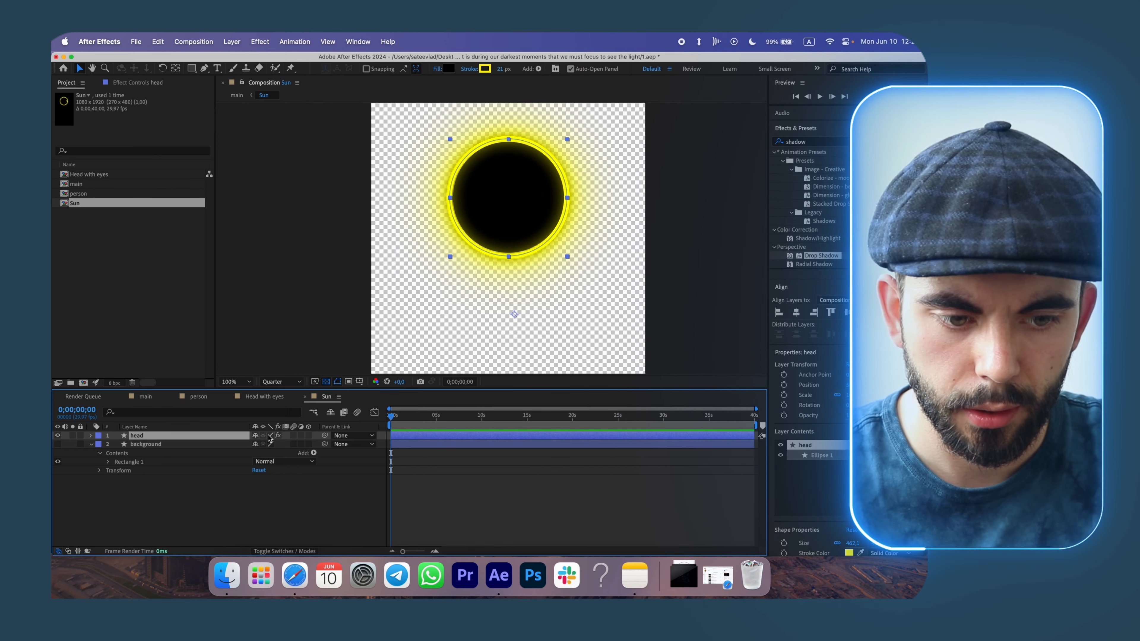
{"action": "scroll", "coordinate": [823, 459], "scroll_direction": "down", "scroll_amount": 10}
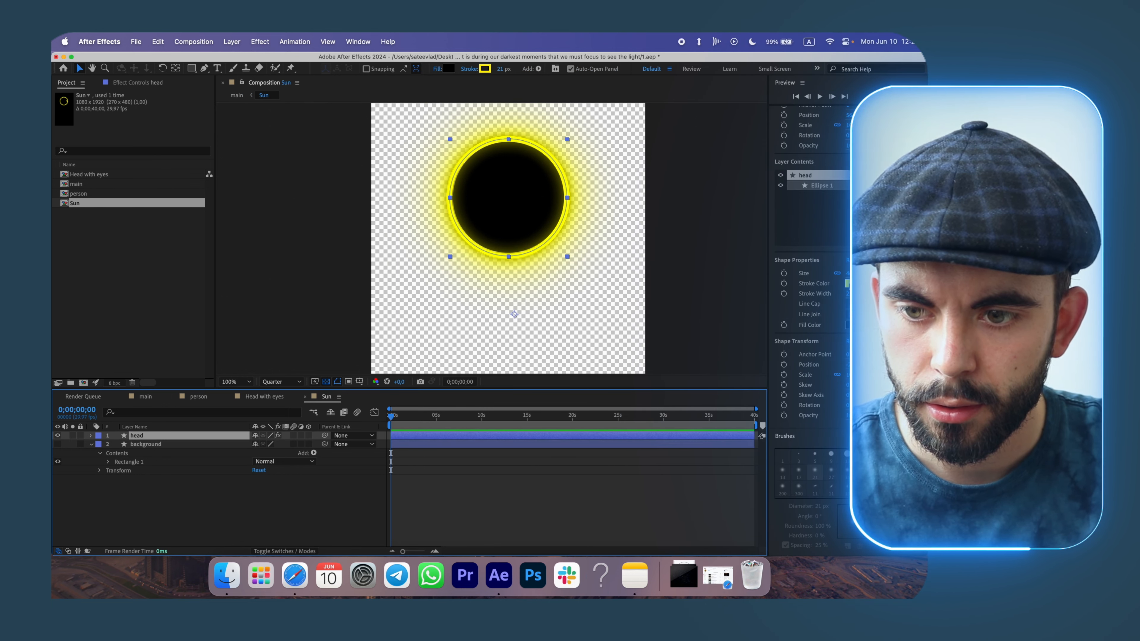
{"action": "left_click", "coordinate": [847, 284]}
{"action": "left_click_drag", "start_coordinate": [580, 327], "coordinate": [454, 279]}
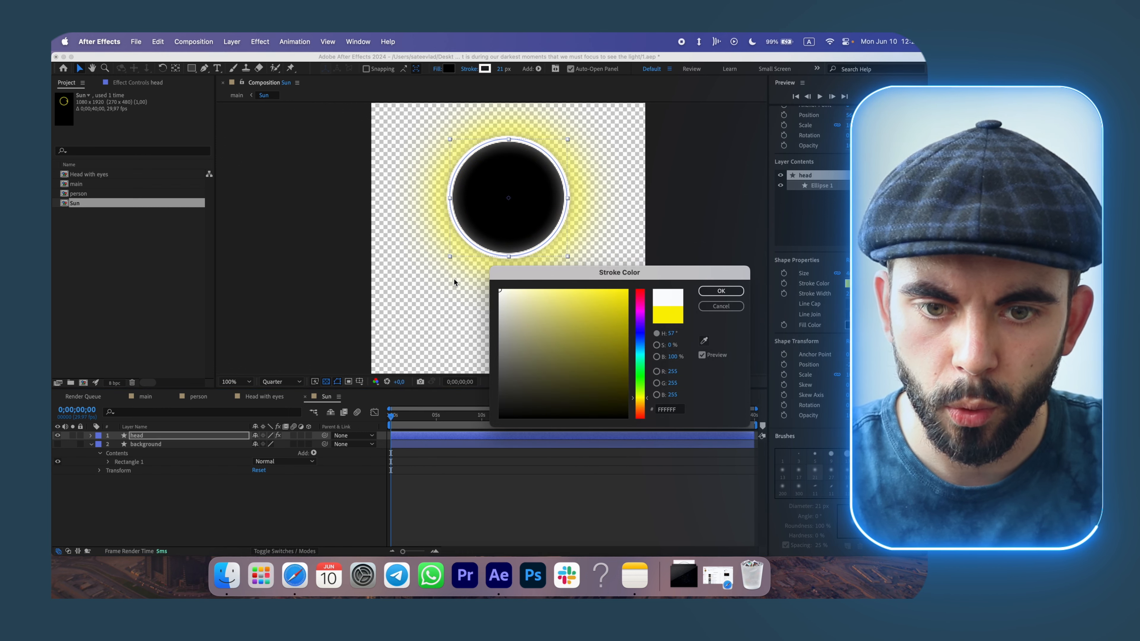
{"action": "left_click", "coordinate": [720, 294]}
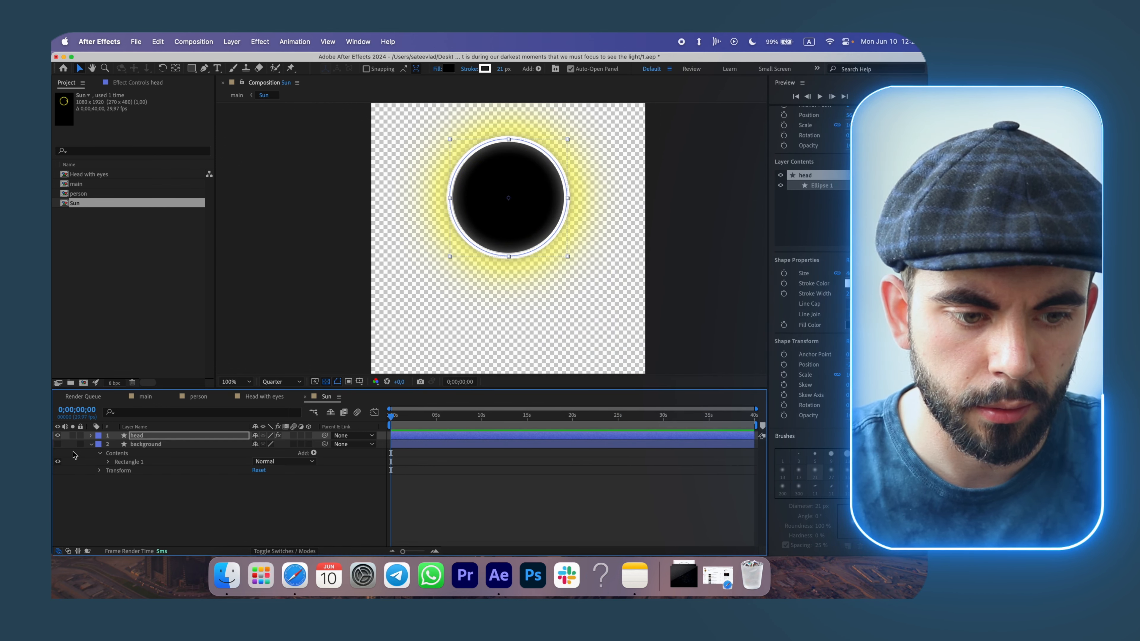
Preview the sun against the background and set the Drop Shadow color to white.
{"action": "left_click", "coordinate": [57, 444]}
{"action": "left_click", "coordinate": [137, 83]}
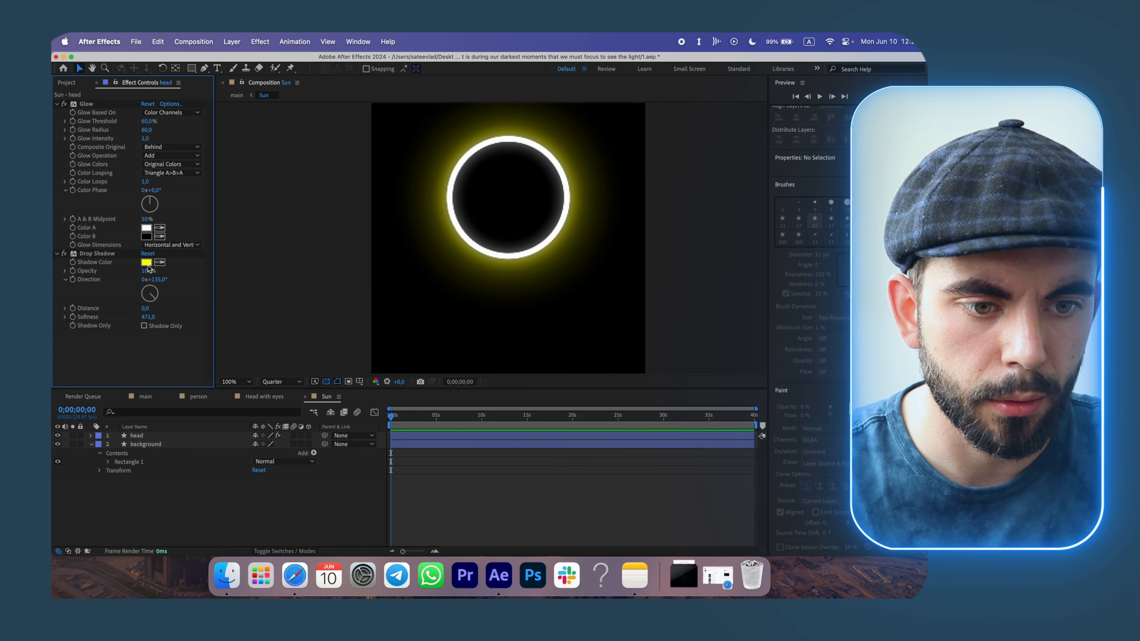
{"action": "left_click", "coordinate": [146, 262]}
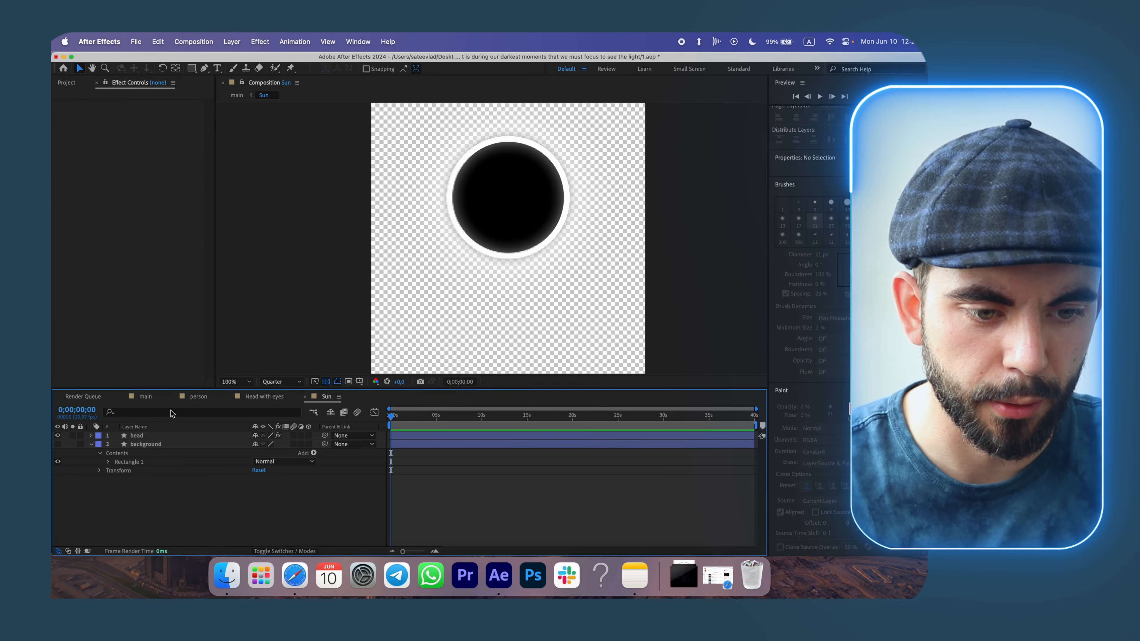
In the main composition, move the Sun layer to position 791, 819.
{"action": "left_click", "coordinate": [147, 398]}
{"action": "left_click", "coordinate": [289, 502]}
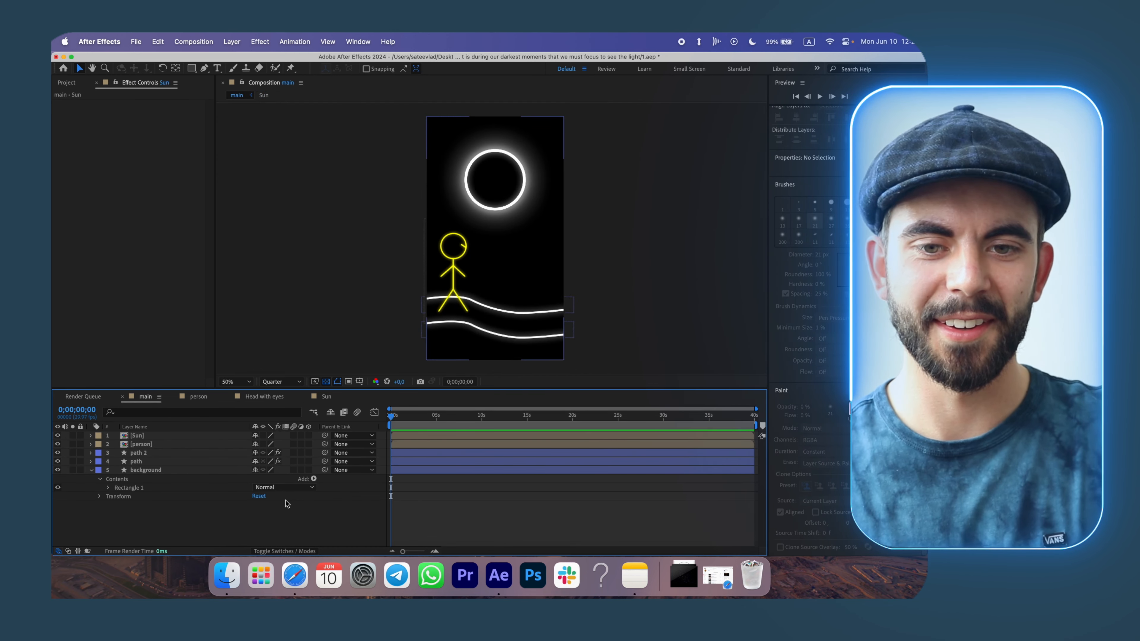
{"action": "left_click", "coordinate": [91, 436]}
{"action": "left_click", "coordinate": [99, 444]}
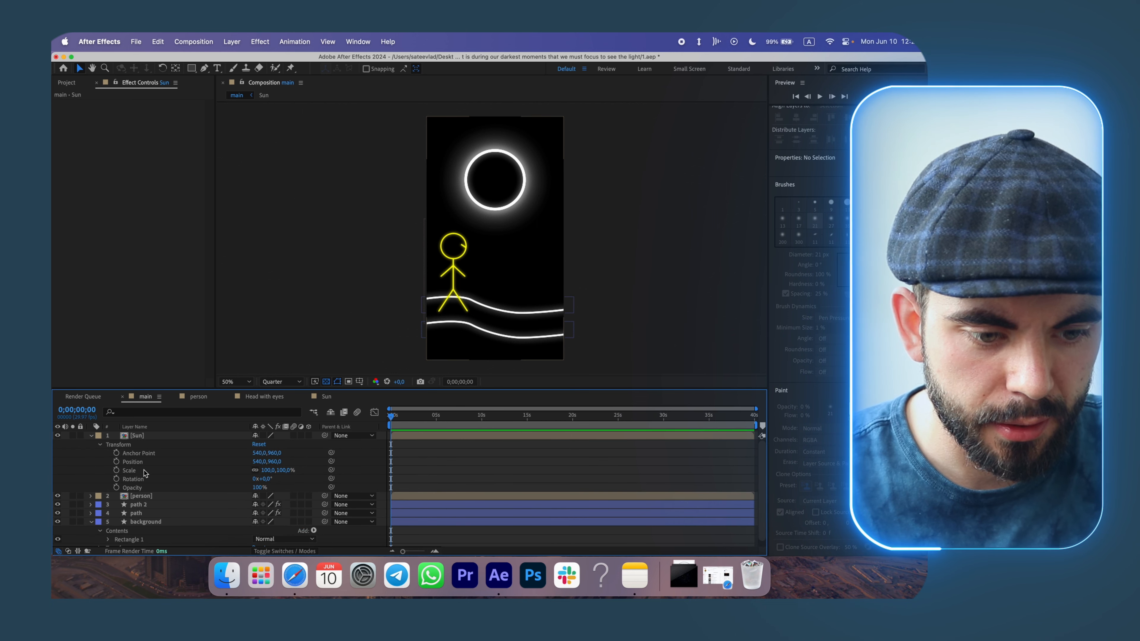
{"action": "left_click_drag", "start_coordinate": [259, 461], "coordinate": [200, 468]}
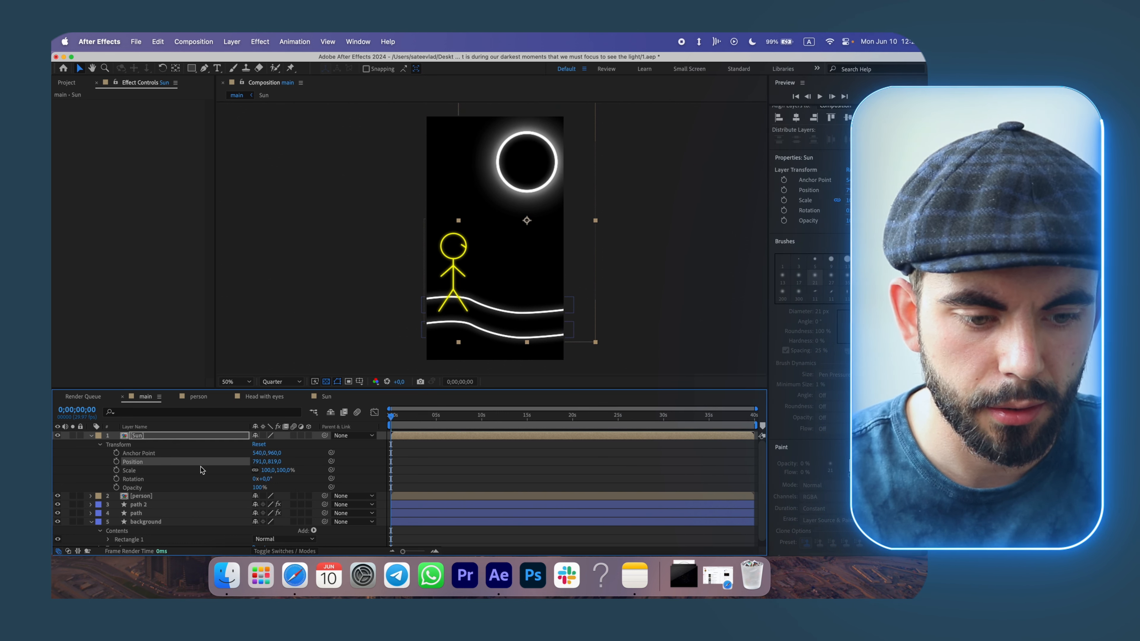
Keyframe the Sun's position from 1591, 819 at the start to 791, 819 at about 10 seconds.
{"action": "left_click", "coordinate": [92, 436]}
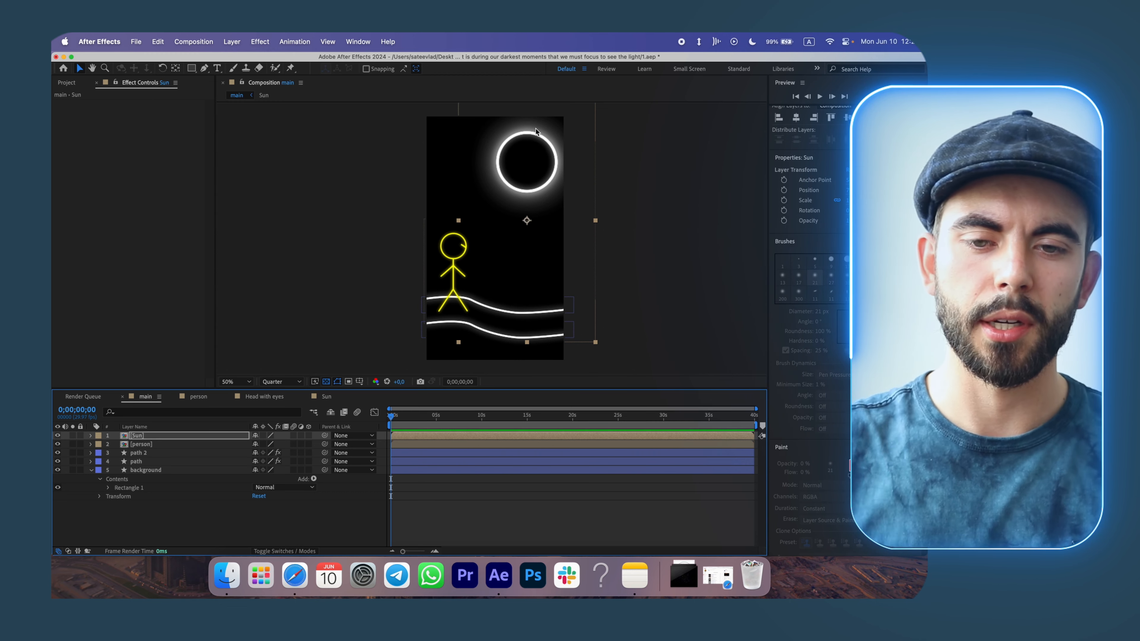
{"action": "left_click", "coordinate": [321, 524]}
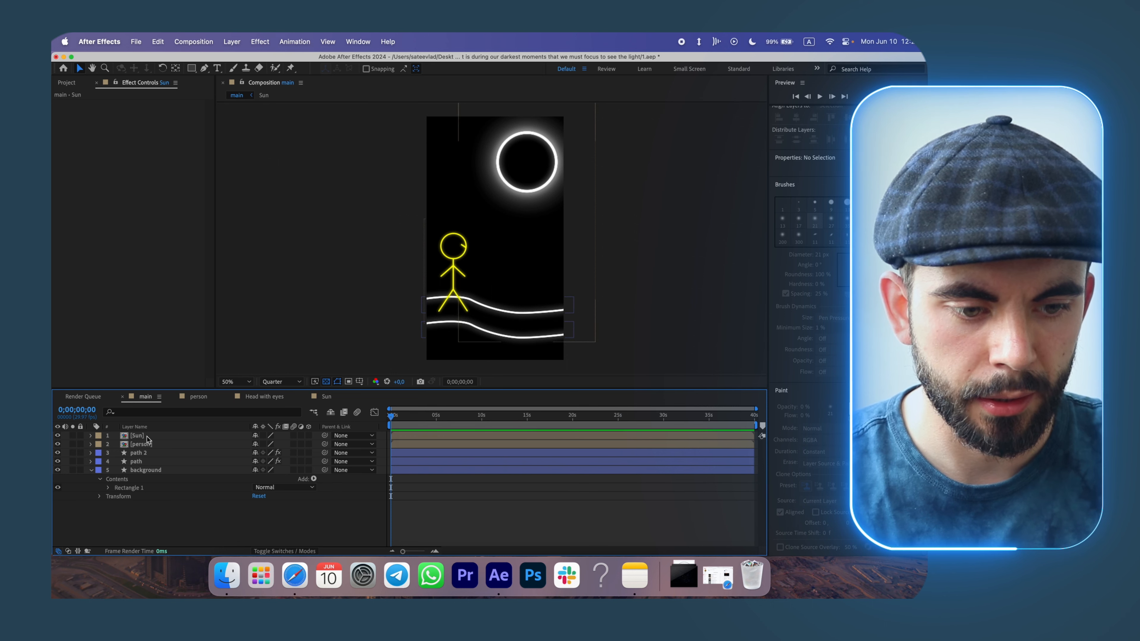
{"action": "left_click", "coordinate": [91, 435]}
{"action": "left_click", "coordinate": [117, 461]}
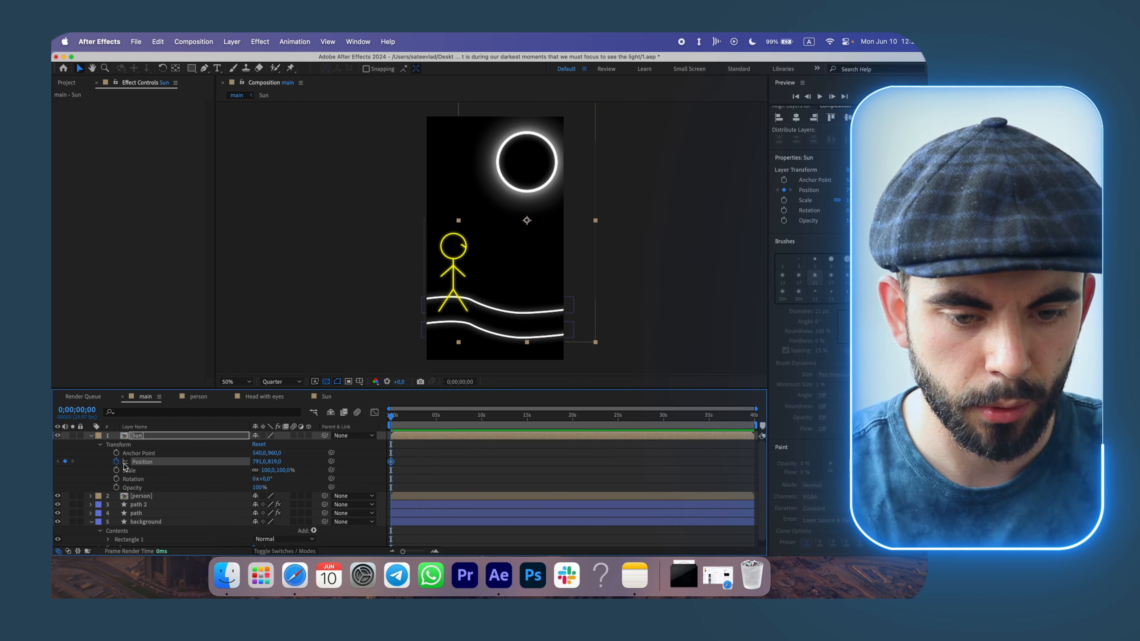
{"action": "left_click_drag", "start_coordinate": [393, 467], "coordinate": [461, 462]}
{"action": "left_click_drag", "start_coordinate": [391, 462], "coordinate": [480, 461]}
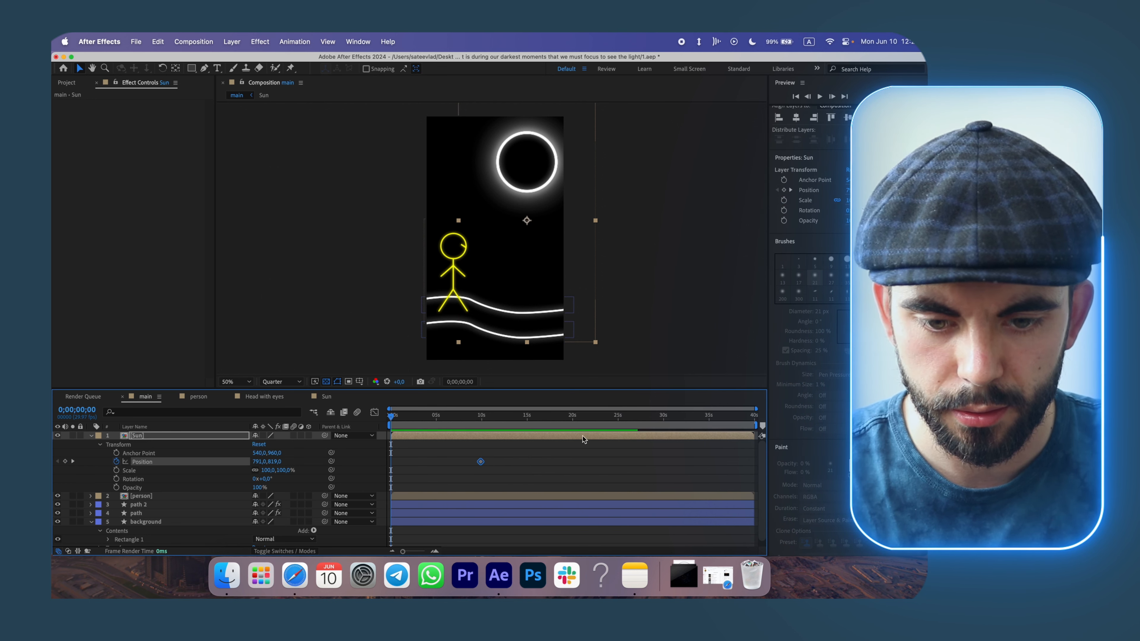
{"action": "left_click_drag", "start_coordinate": [259, 461], "coordinate": [435, 469]}
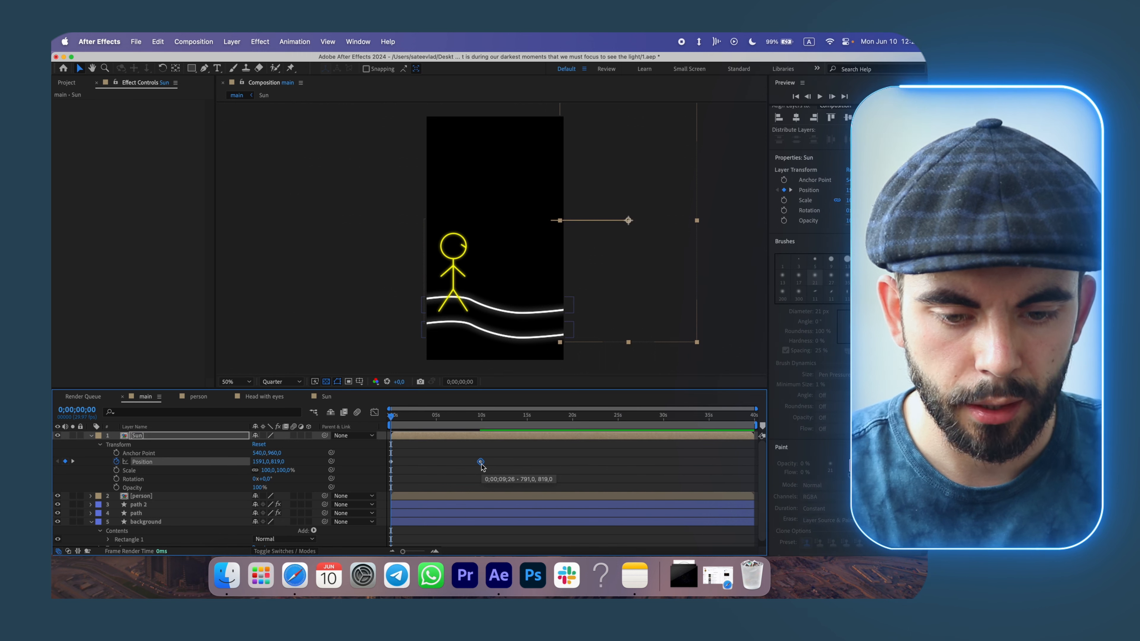
Apply Easy Ease In to the Sun's ending position keyframe.
{"action": "right_click", "coordinate": [480, 461]}
{"action": "mouse_move", "coordinate": [515, 545]}
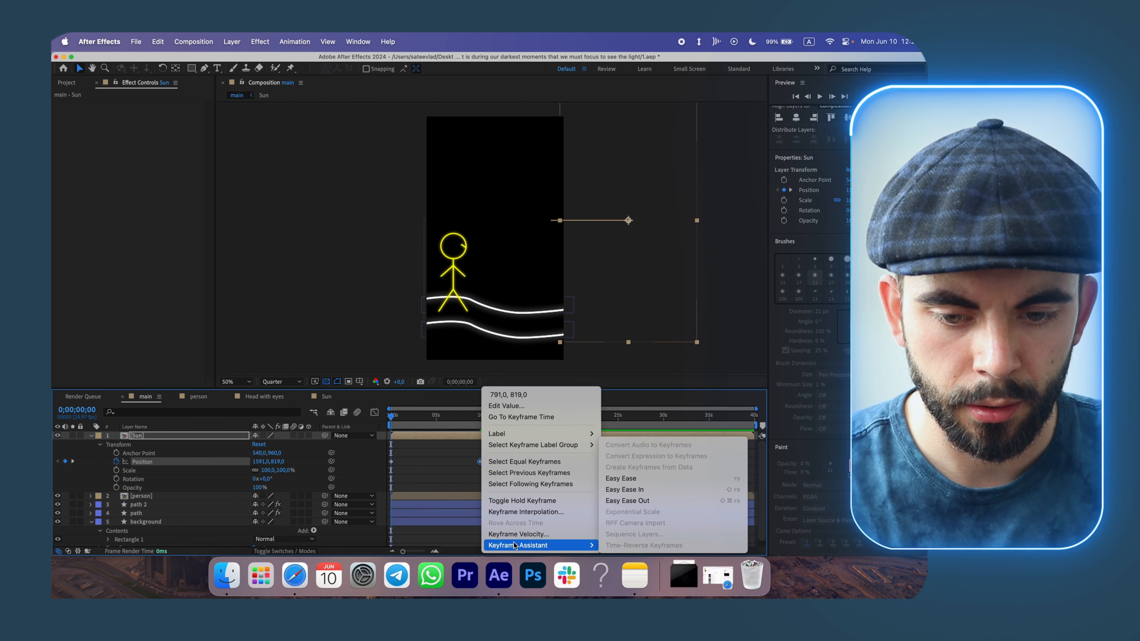
{"action": "left_click", "coordinate": [642, 490]}
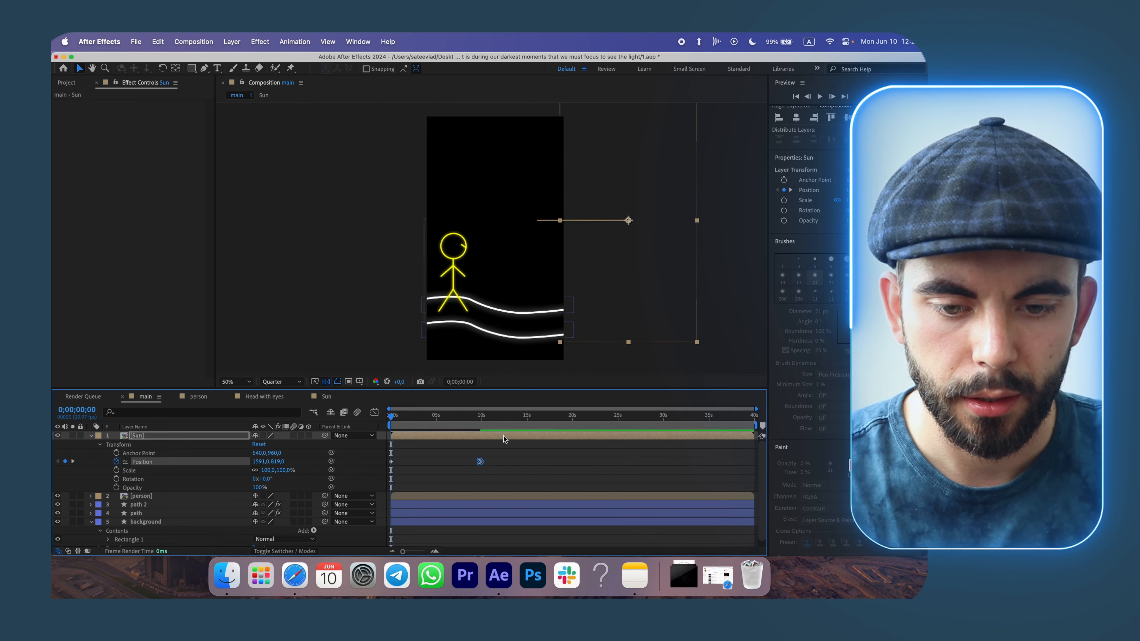
Move the Sun's ending position keyframe to about 5 seconds and preview the motion.
{"action": "left_click_drag", "start_coordinate": [393, 415], "coordinate": [445, 424]}
{"action": "key", "text": "space"}
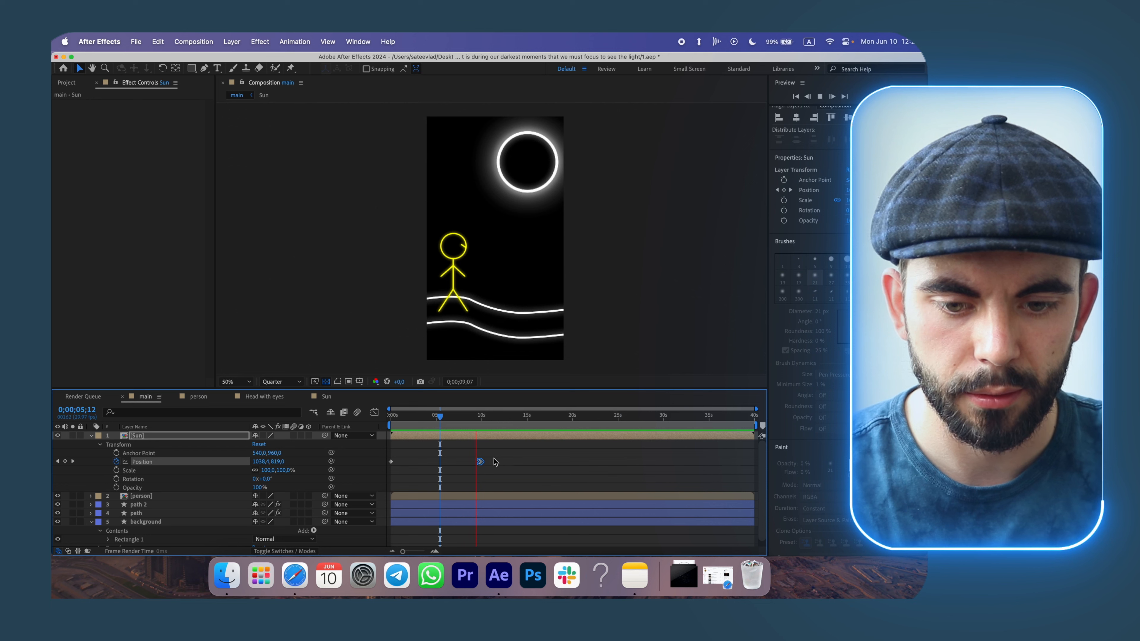
{"action": "key", "text": "space"}
{"action": "left_click_drag", "start_coordinate": [482, 461], "coordinate": [438, 462]}
{"action": "key", "text": "space"}
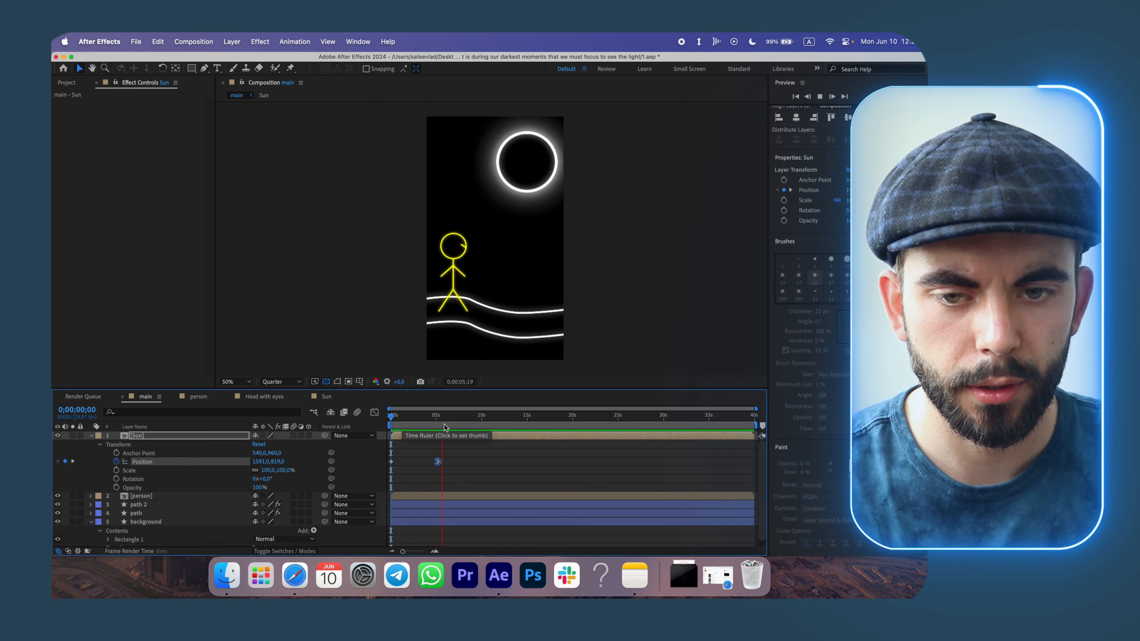
Reshape the Sun's position speed curve in the Graph Editor so it starts fast and slows toward the end.
{"action": "left_click", "coordinate": [443, 424]}
{"action": "left_click", "coordinate": [437, 422]}
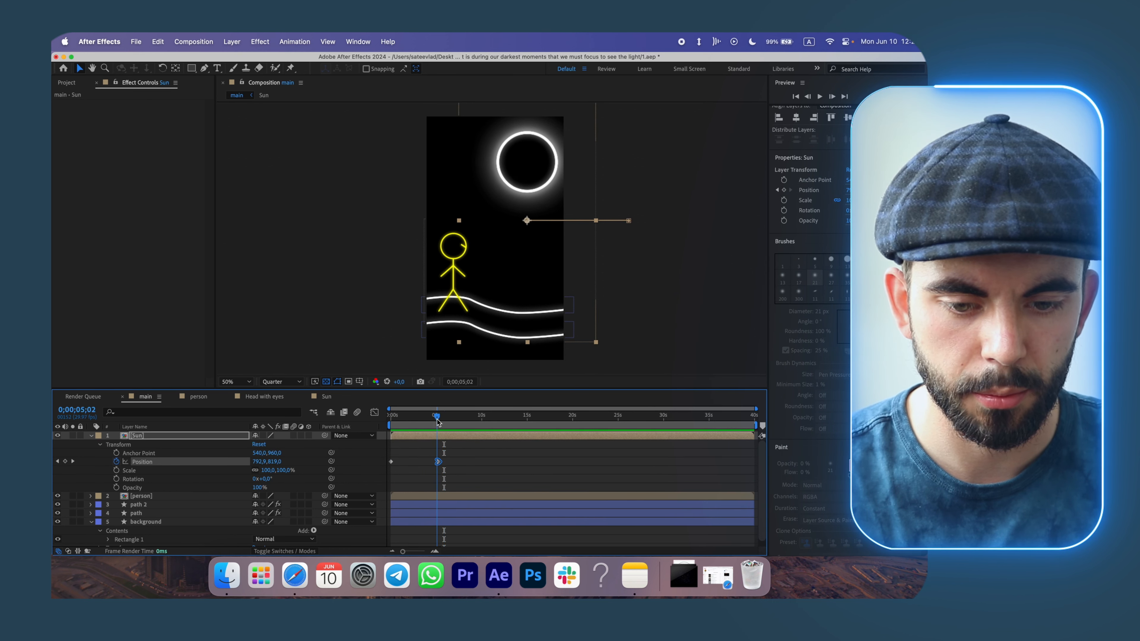
{"action": "left_click_drag", "start_coordinate": [439, 421], "coordinate": [435, 421]}
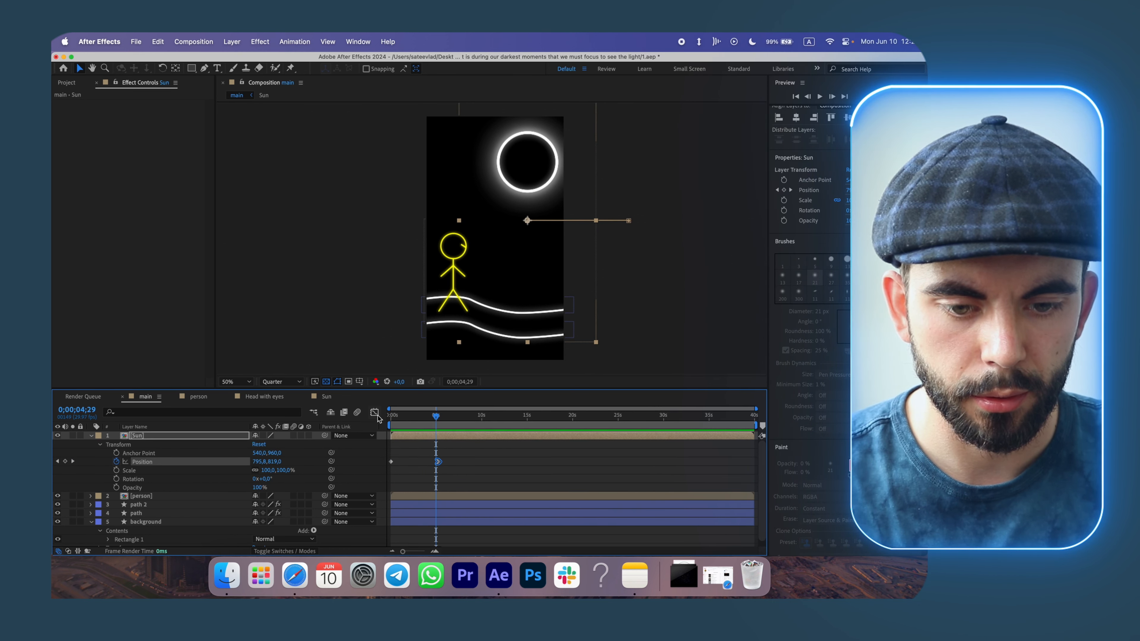
{"action": "left_click", "coordinate": [376, 415]}
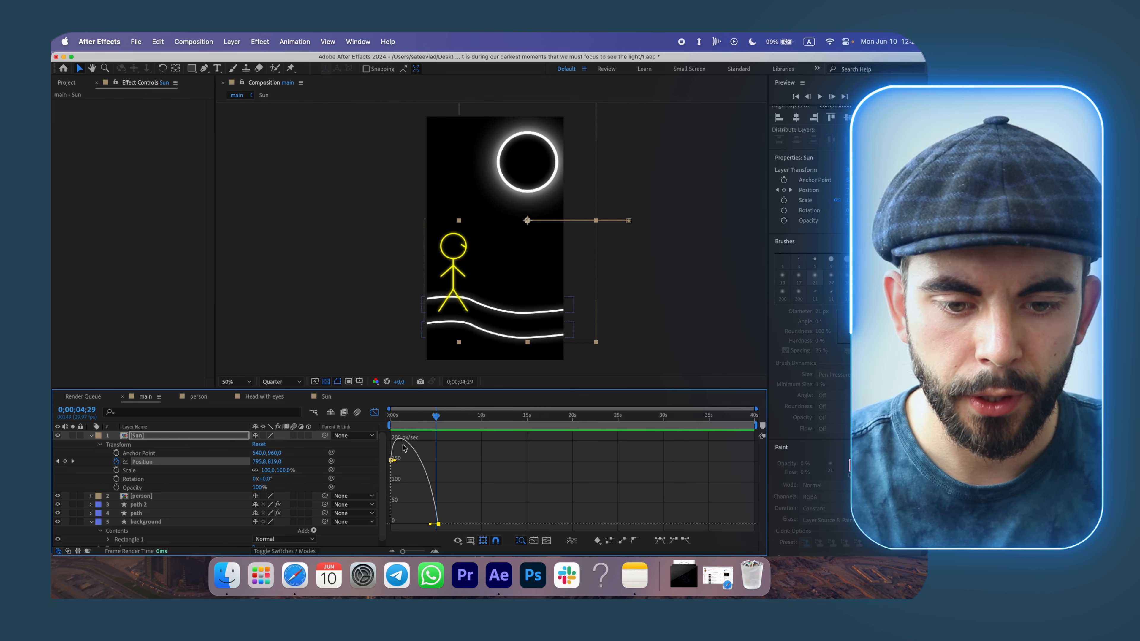
{"action": "left_click_drag", "start_coordinate": [397, 423], "coordinate": [439, 455]}
{"action": "left_click_drag", "start_coordinate": [430, 524], "coordinate": [419, 525]}
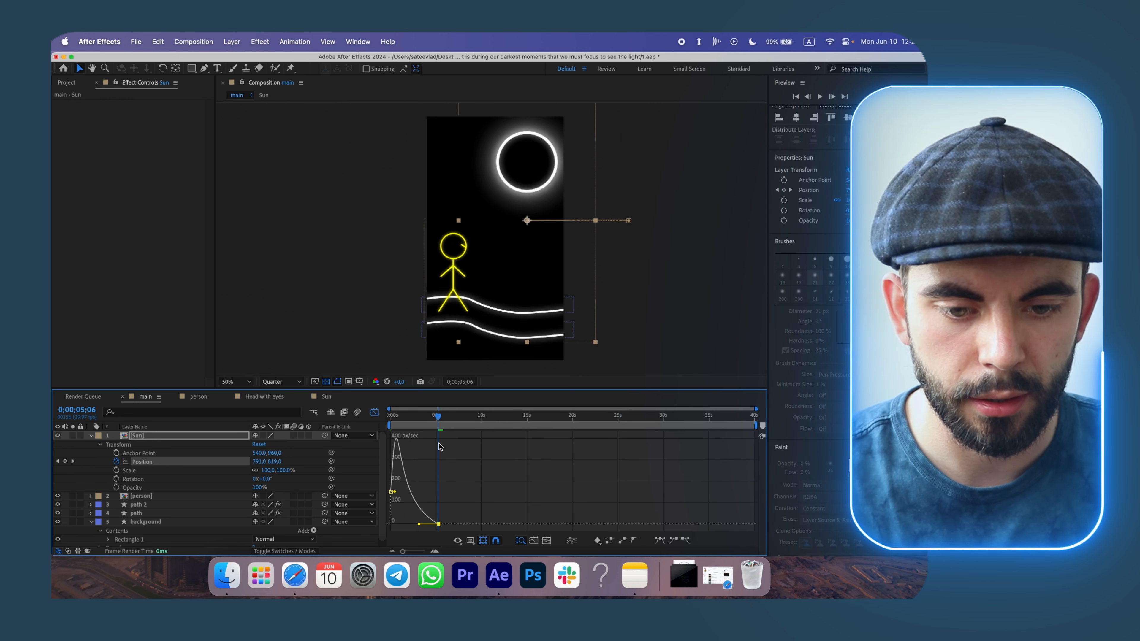
Preview the sun's entrance animation from the start.
{"action": "left_click_drag", "start_coordinate": [428, 430], "coordinate": [389, 425]}
{"action": "key", "text": "space"}
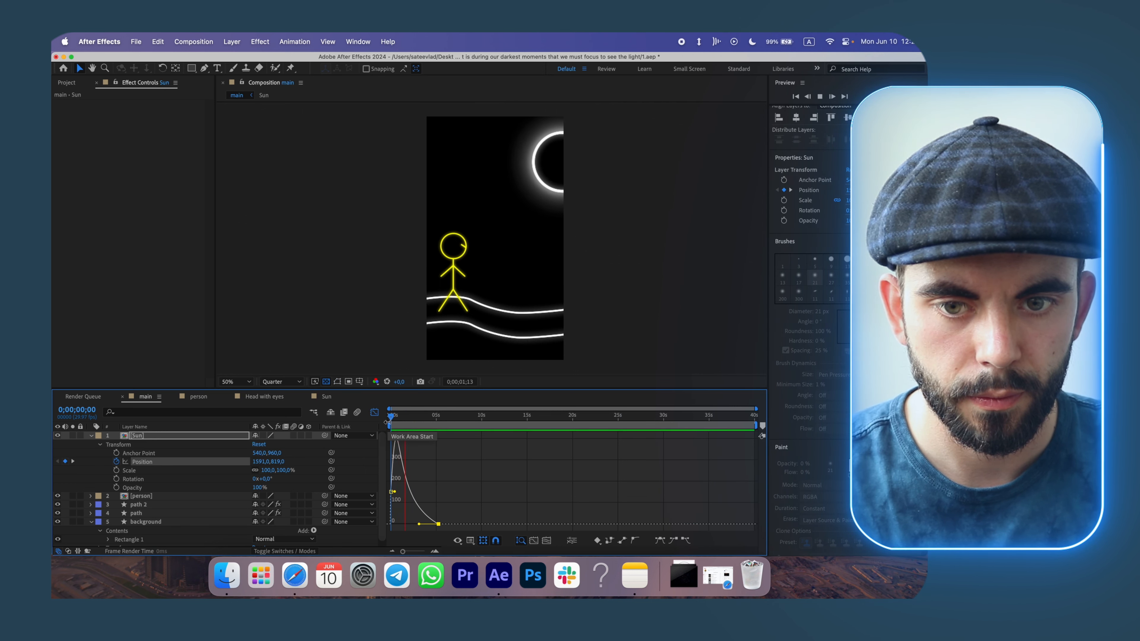
{"action": "key", "text": "space"}
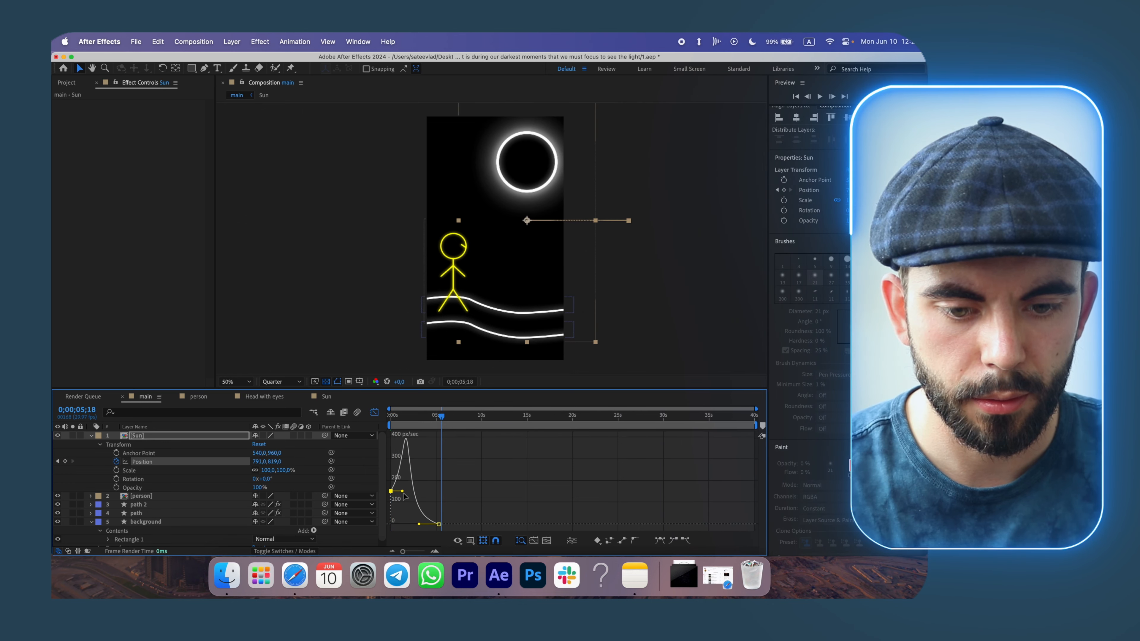
{"action": "left_click_drag", "start_coordinate": [428, 420], "coordinate": [387, 418]}
{"action": "key", "text": "space"}
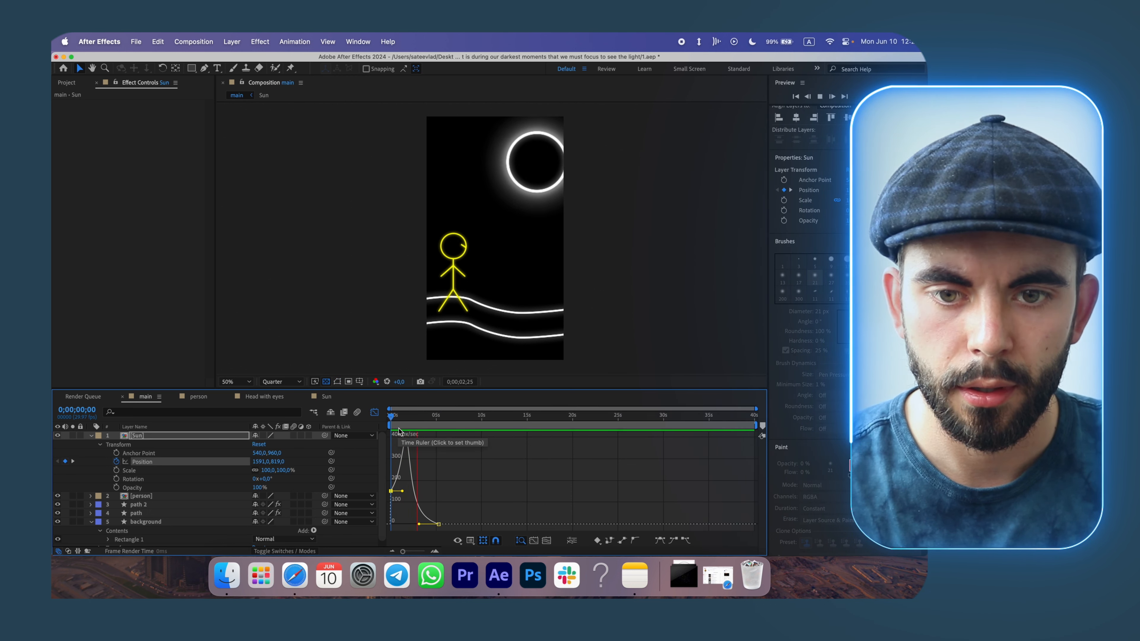
{"action": "key", "text": "space"}
Apply Easy Ease Out to the Sun's ending position keyframe.
{"action": "left_click", "coordinate": [92, 436]}
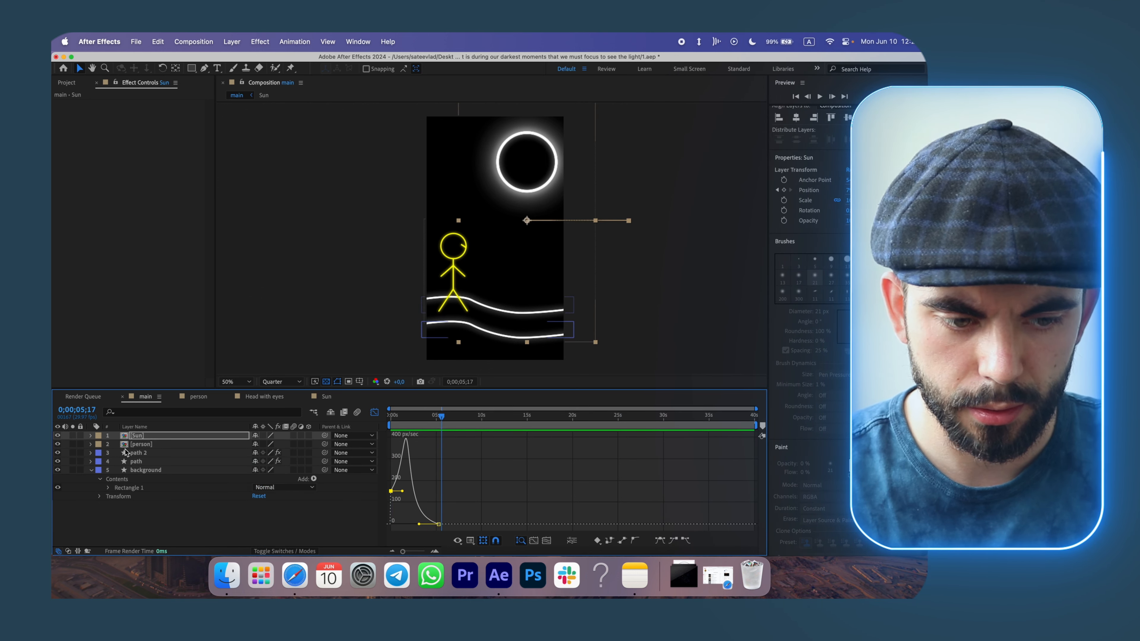
{"action": "left_click", "coordinate": [377, 413]}
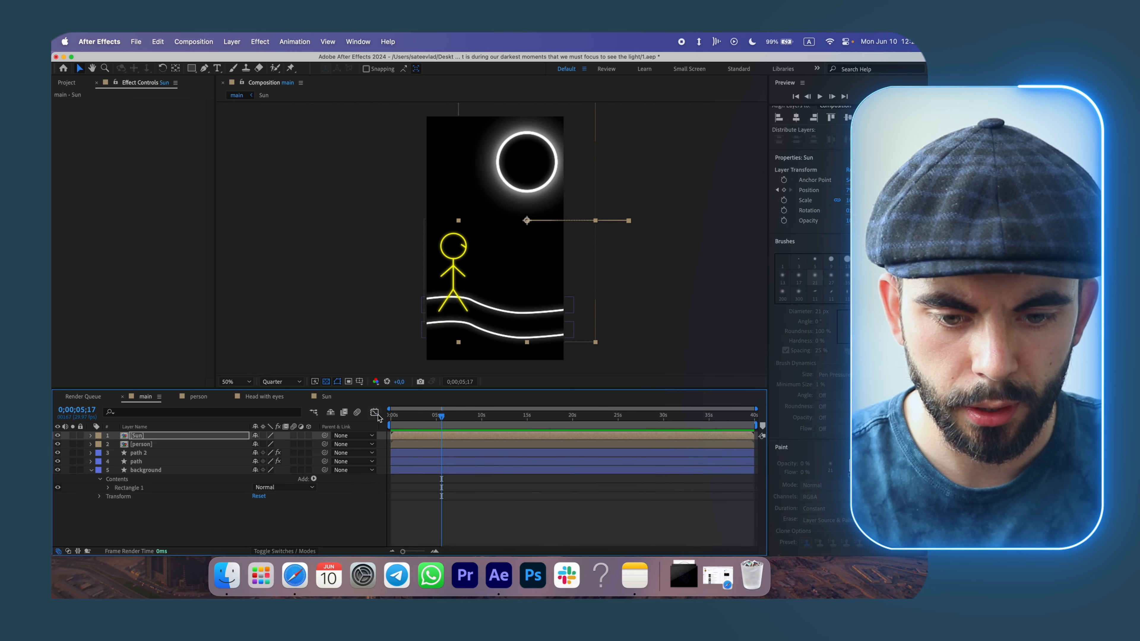
{"action": "left_click", "coordinate": [91, 436]}
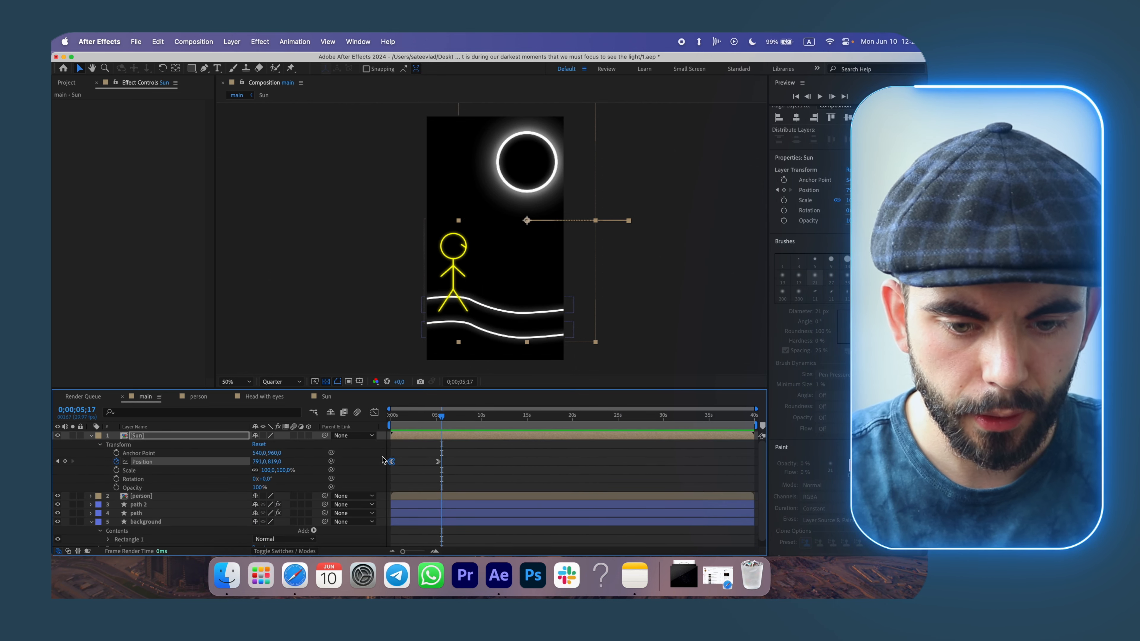
{"action": "right_click", "coordinate": [439, 464]}
{"action": "mouse_move", "coordinate": [516, 545]}
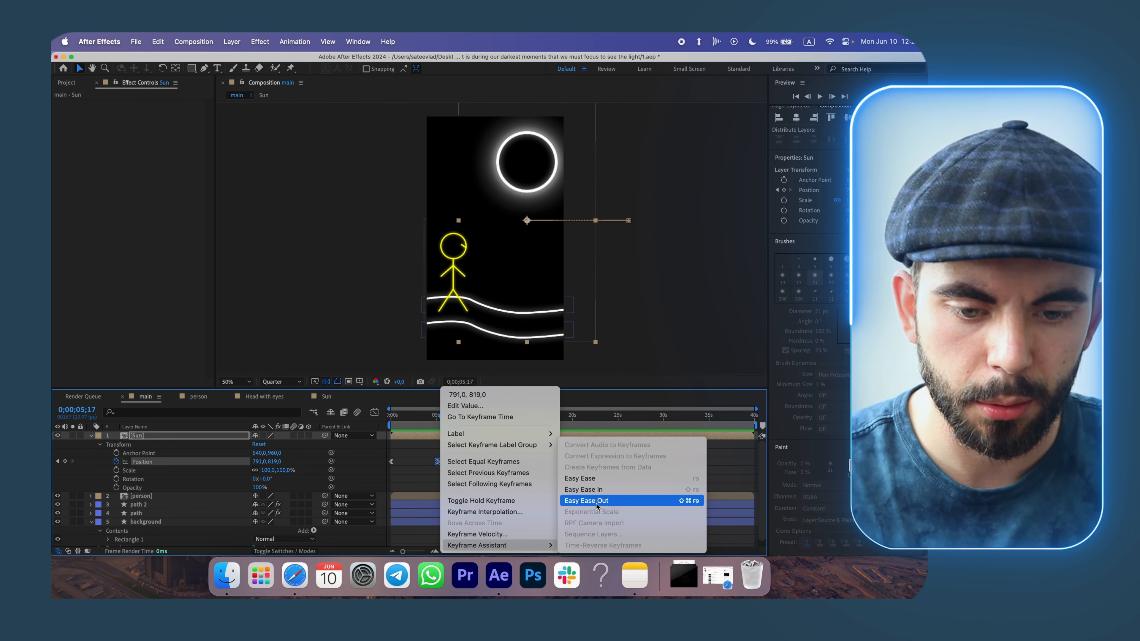
{"action": "left_click", "coordinate": [597, 502]}
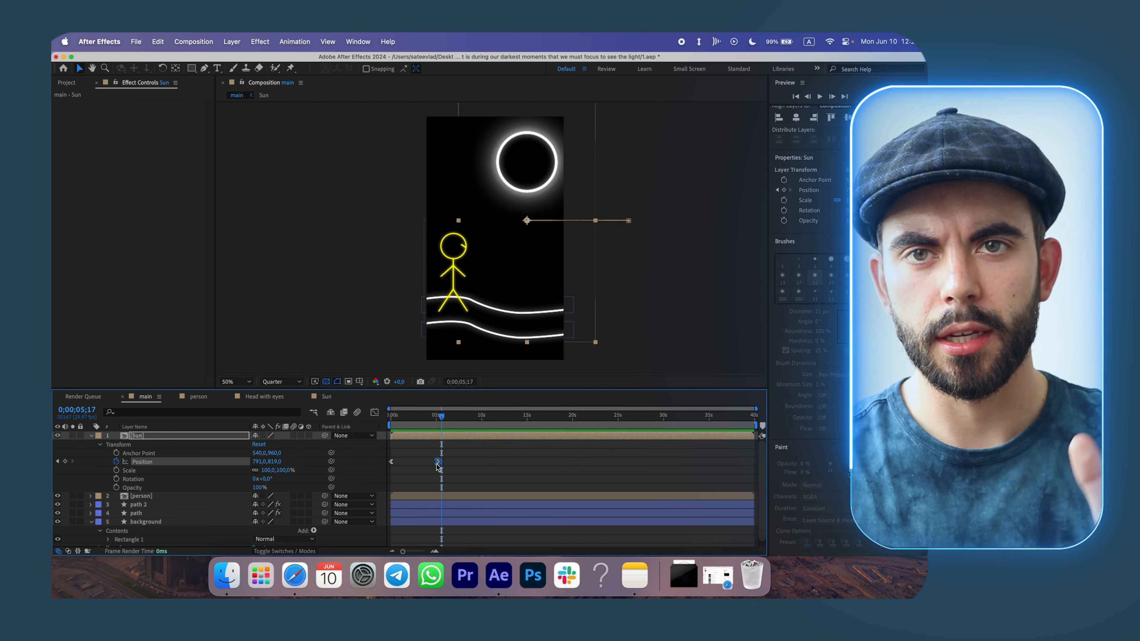
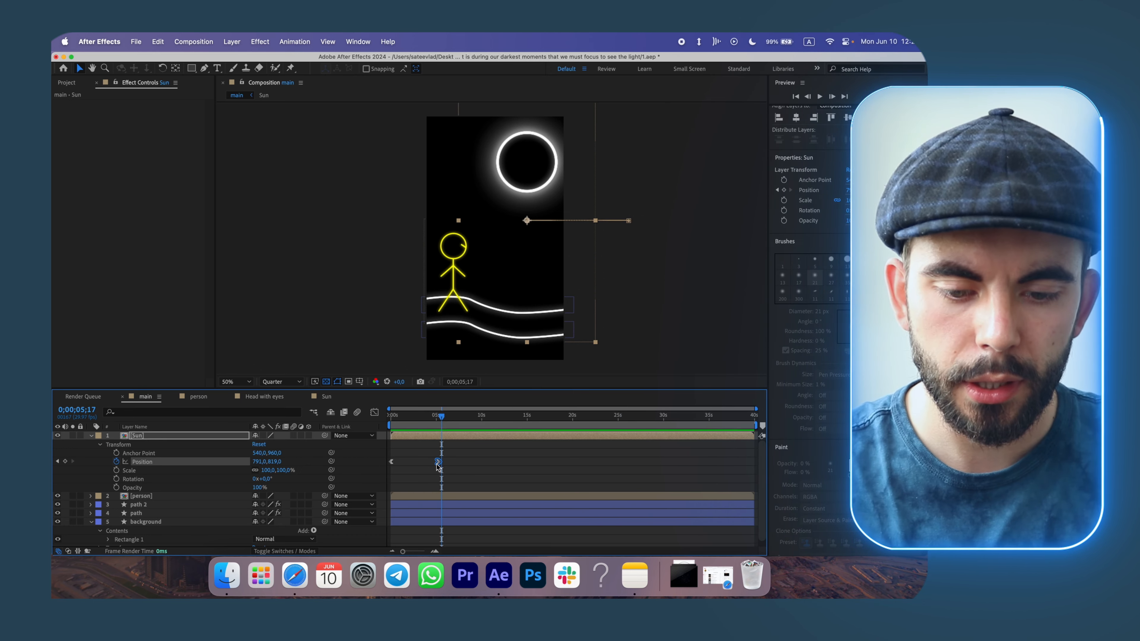
Collapse the Sun layer's properties and preview the main composition from just before 5 seconds.
{"action": "mouse_move", "coordinate": [438, 465]}
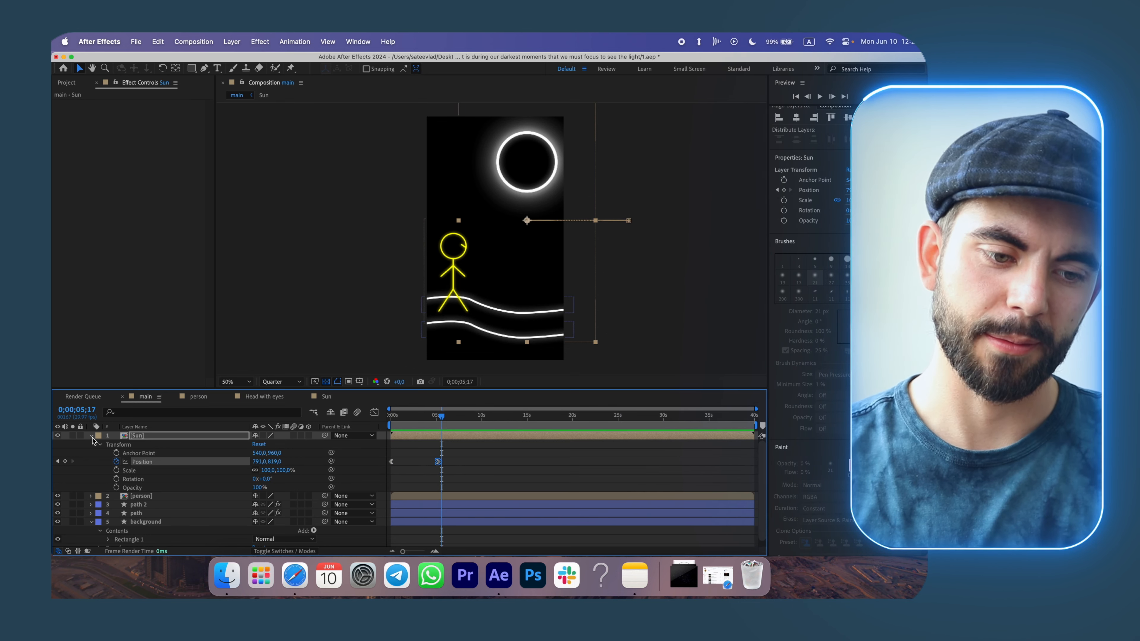
{"action": "left_click", "coordinate": [91, 436]}
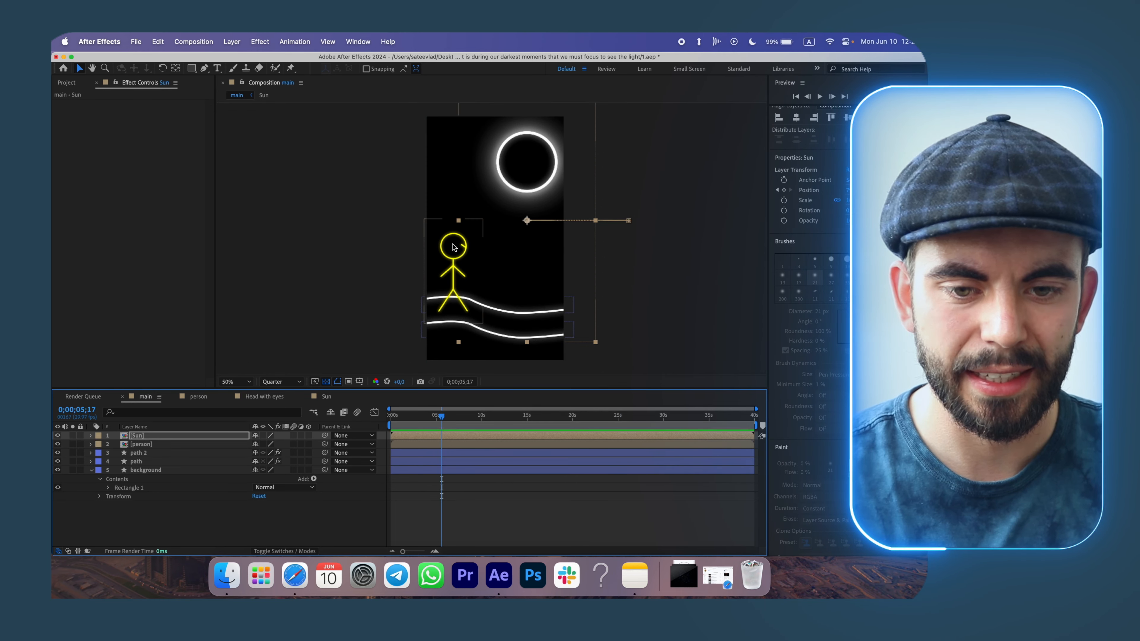
{"action": "mouse_move", "coordinate": [441, 416]}
{"action": "left_mouse_down"}
{"action": "mouse_move", "coordinate": [388, 419]}
{"action": "mouse_move", "coordinate": [427, 418]}
{"action": "left_mouse_up"}
{"action": "key", "text": "space"}
Open the Head with eyes composition and undo its last change.
{"action": "left_click", "coordinate": [265, 396]}
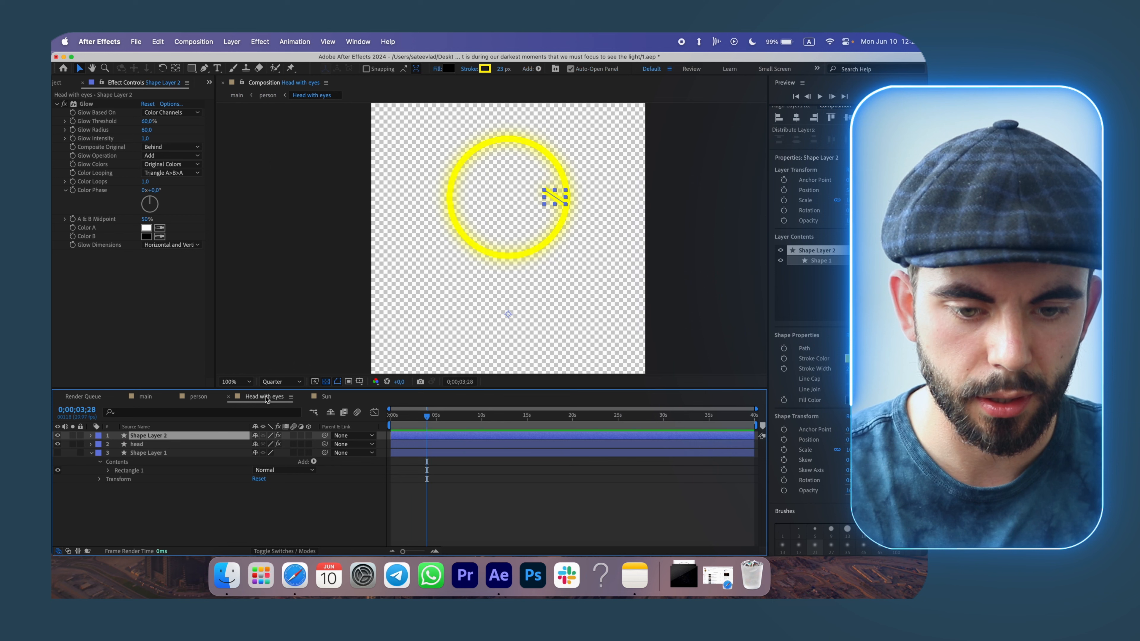
{"action": "key", "text": "super+z"}
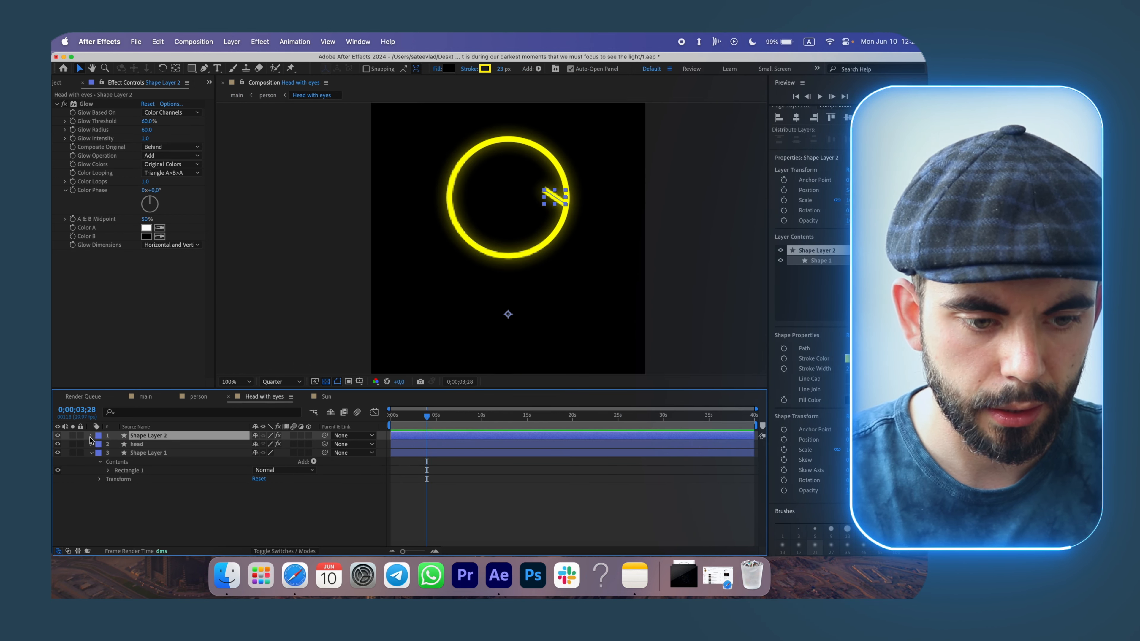
{"action": "left_click", "coordinate": [58, 437]}
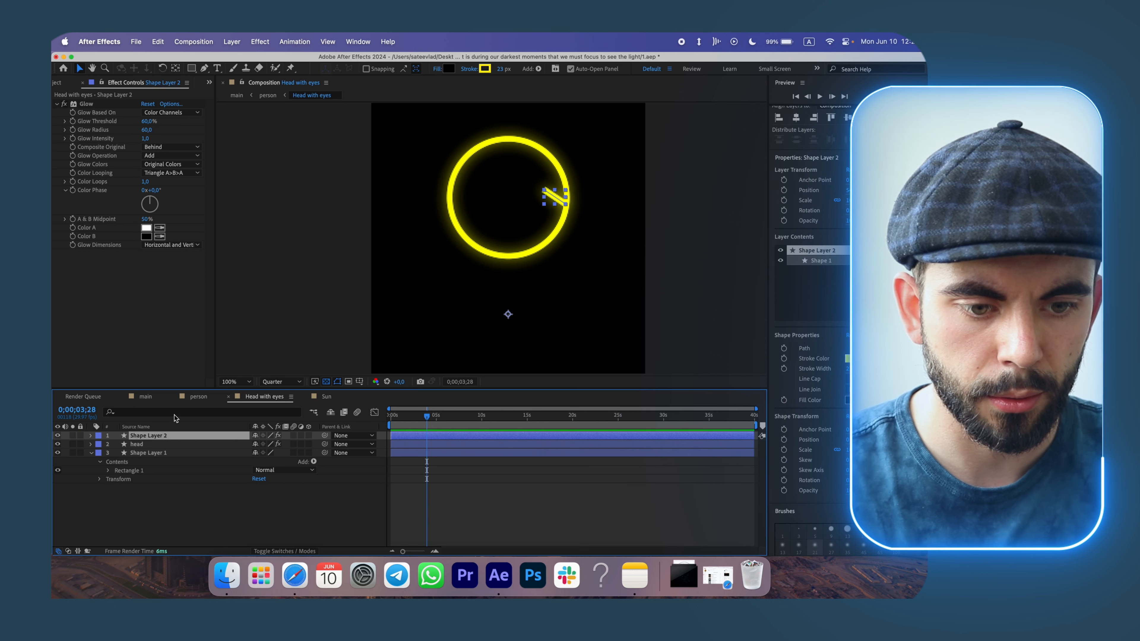
{"action": "left_click", "coordinate": [198, 397]}
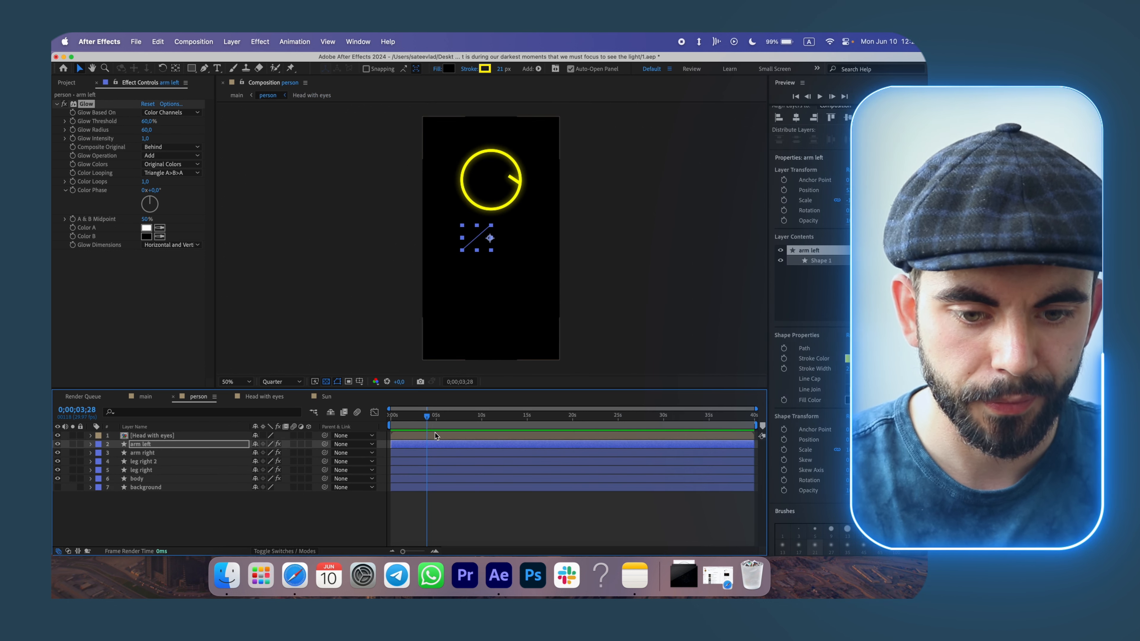
{"action": "left_click", "coordinate": [326, 397]}
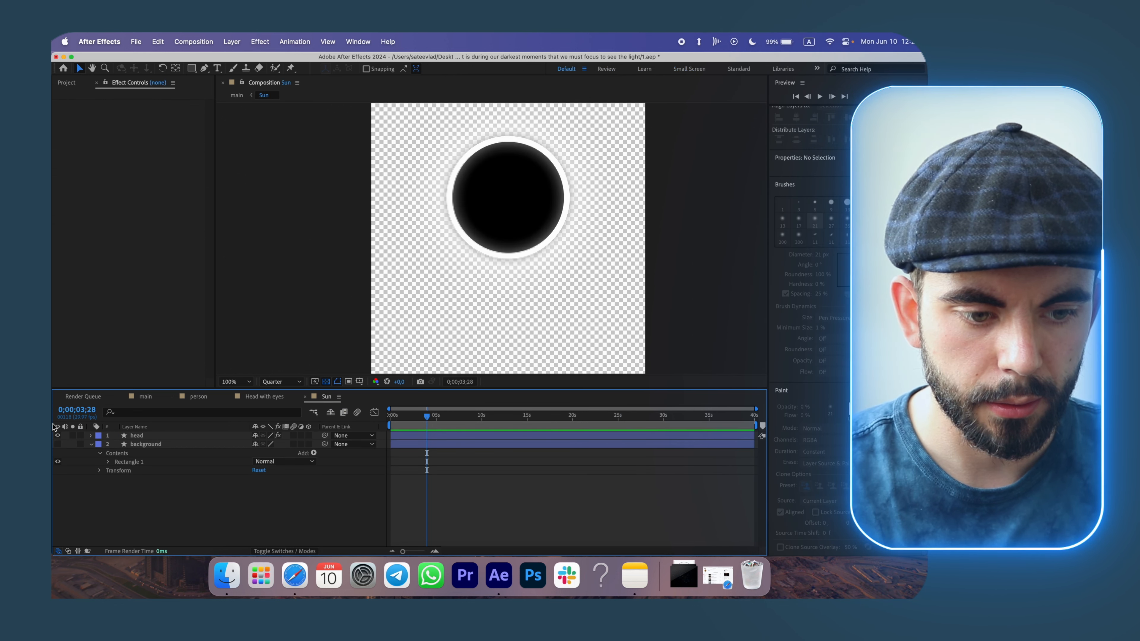
{"action": "left_click", "coordinate": [264, 397]}
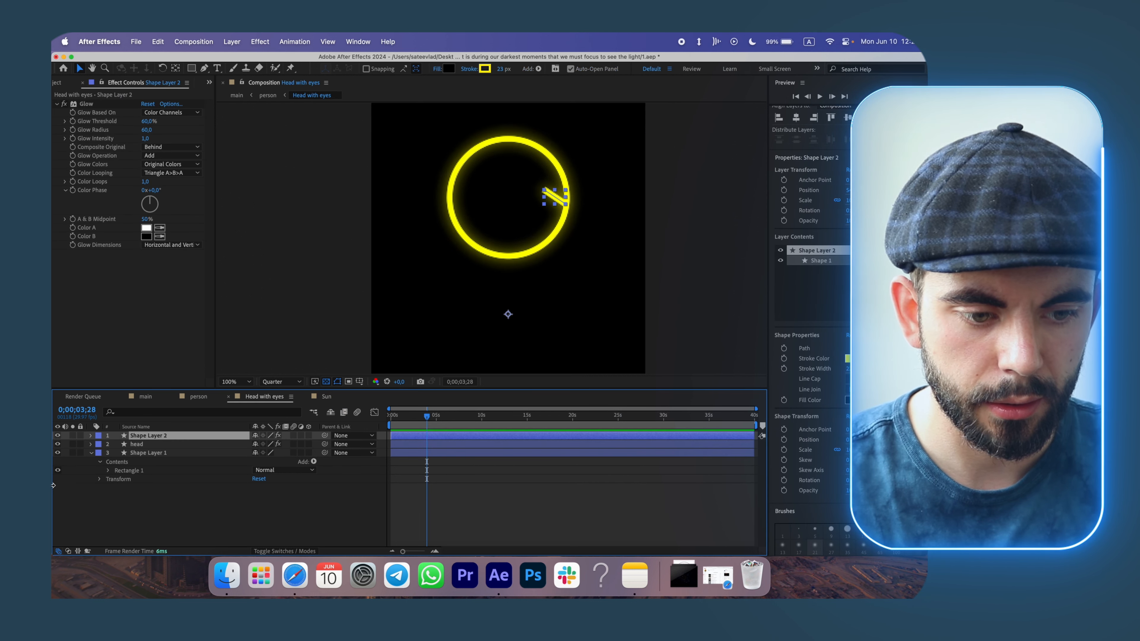
{"action": "left_click", "coordinate": [198, 397]}
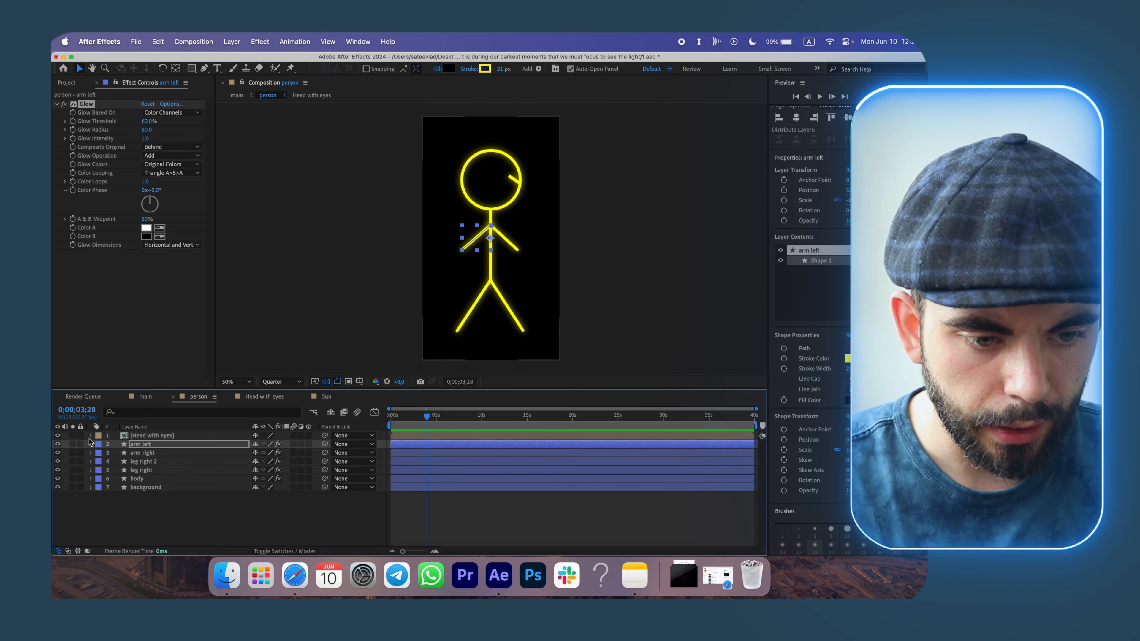
In the person composition, expand the Head with eyes layer's transform and set a Rotation keyframe at about 4 seconds.
{"action": "left_click", "coordinate": [90, 435]}
{"action": "left_click", "coordinate": [99, 445]}
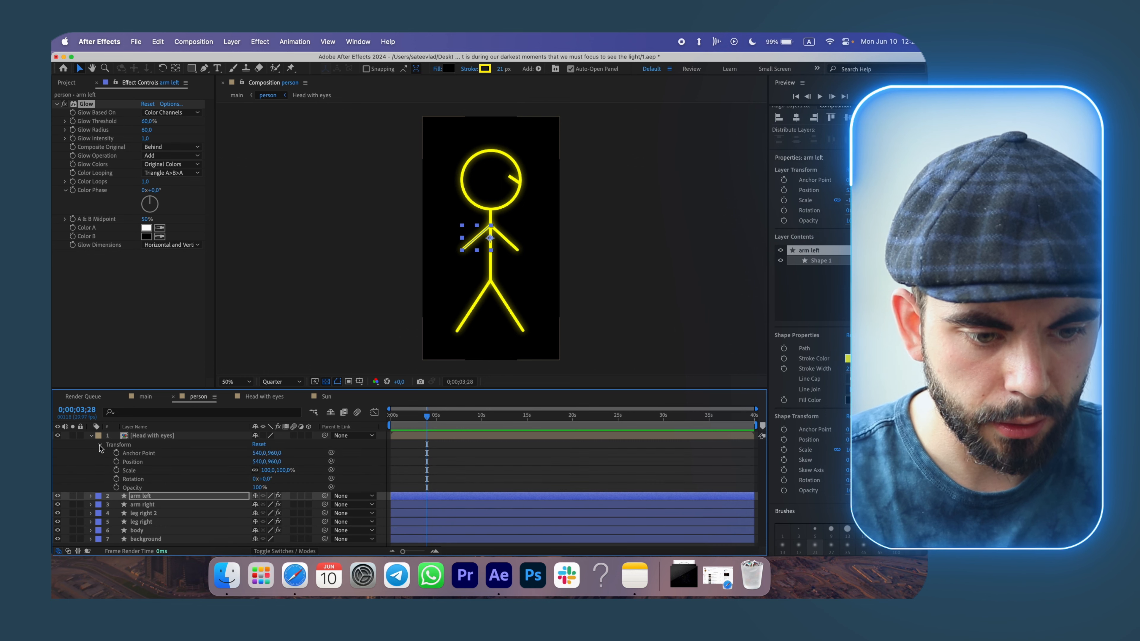
{"action": "left_click", "coordinate": [117, 479]}
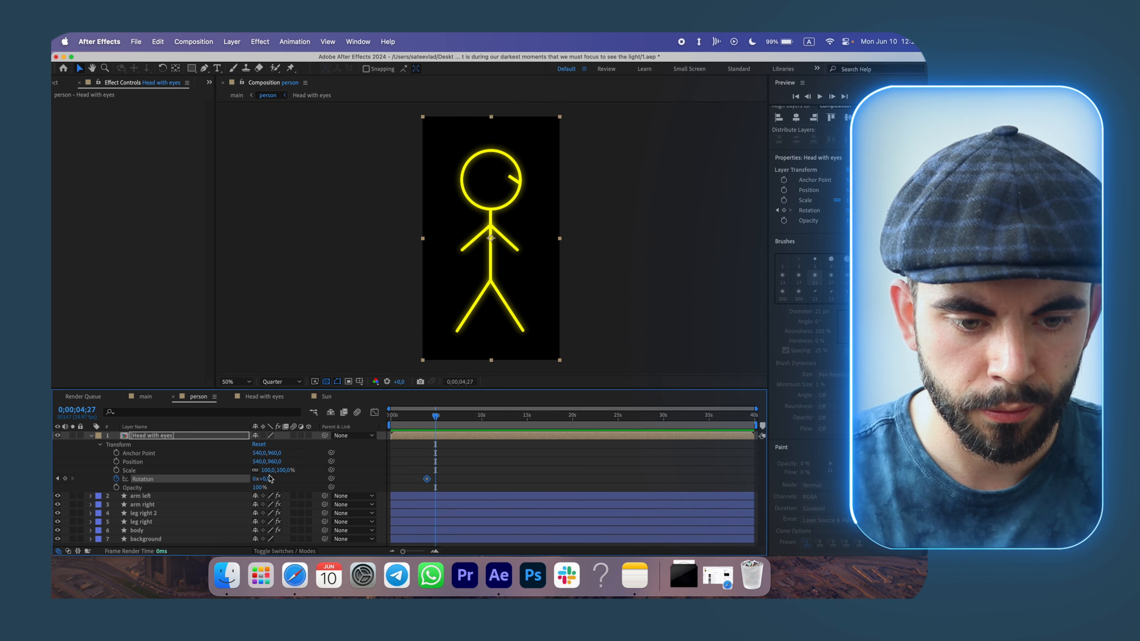
{"action": "left_click_drag", "start_coordinate": [267, 480], "coordinate": [256, 480]}
{"action": "key", "text": "super+z"}
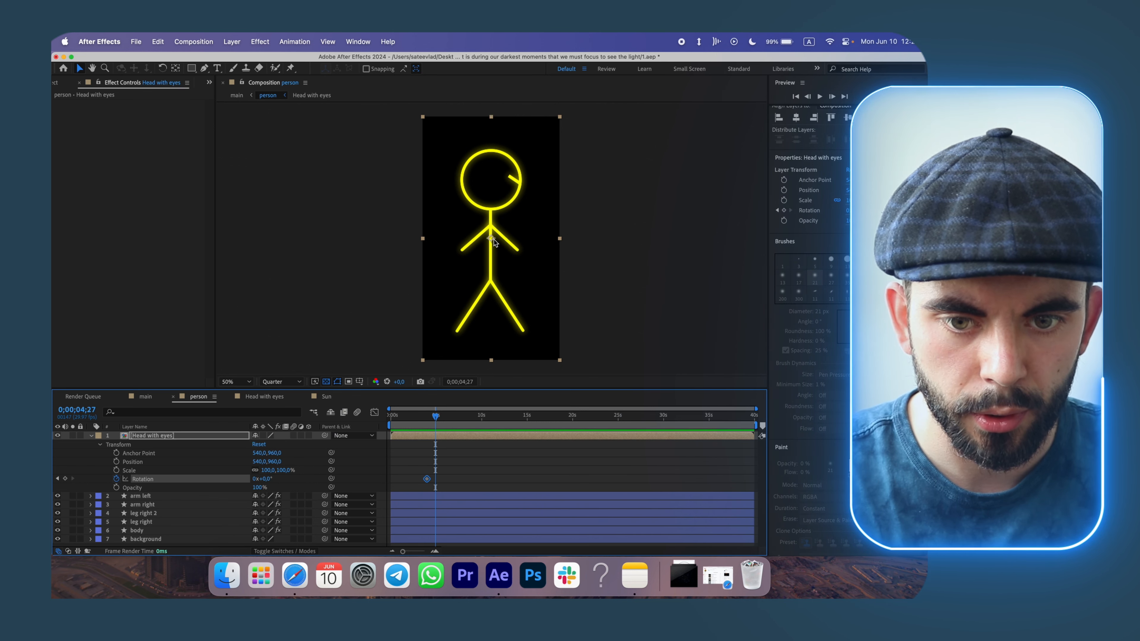
{"action": "mouse_move", "coordinate": [492, 240]}
{"action": "left_mouse_down"}
{"action": "mouse_move", "coordinate": [494, 213]}
{"action": "mouse_move", "coordinate": [494, 262]}
{"action": "mouse_move", "coordinate": [477, 255]}
{"action": "mouse_move", "coordinate": [496, 257]}
{"action": "left_mouse_up"}
{"action": "key", "text": "super+z"}
{"action": "key", "text": "super+z"}
{"action": "key", "text": "super+z"}
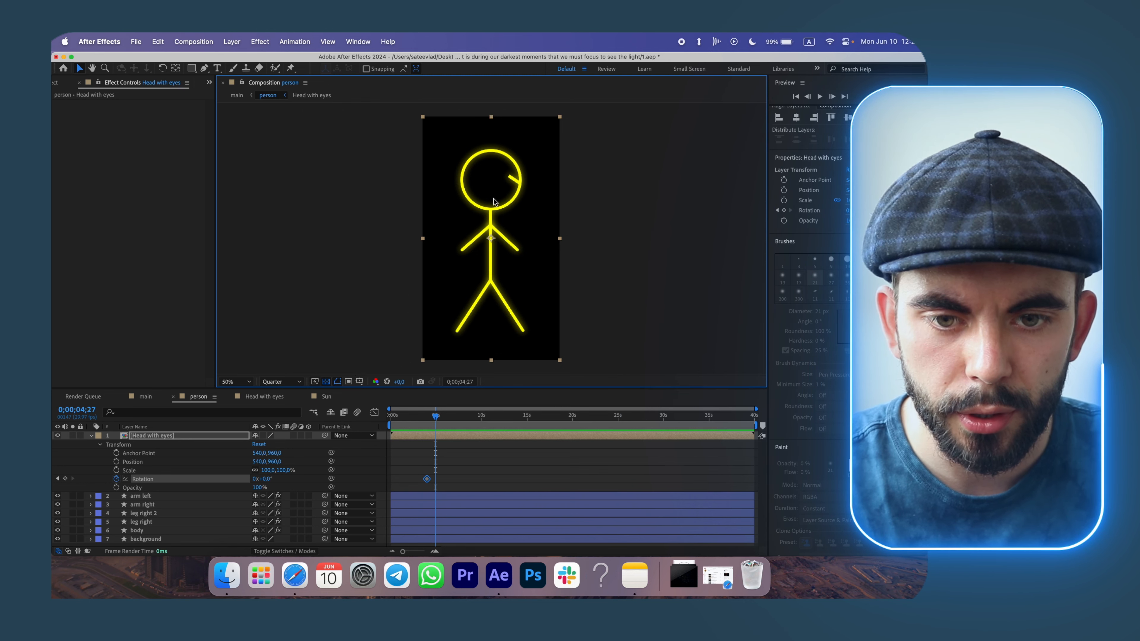
Move the Head with eyes layer's anchor point to the head's centre and offset its position to keep the figure in place.
{"action": "left_click_drag", "start_coordinate": [275, 454], "coordinate": [53, 474]}
{"action": "left_click_drag", "start_coordinate": [281, 455], "coordinate": [248, 464]}
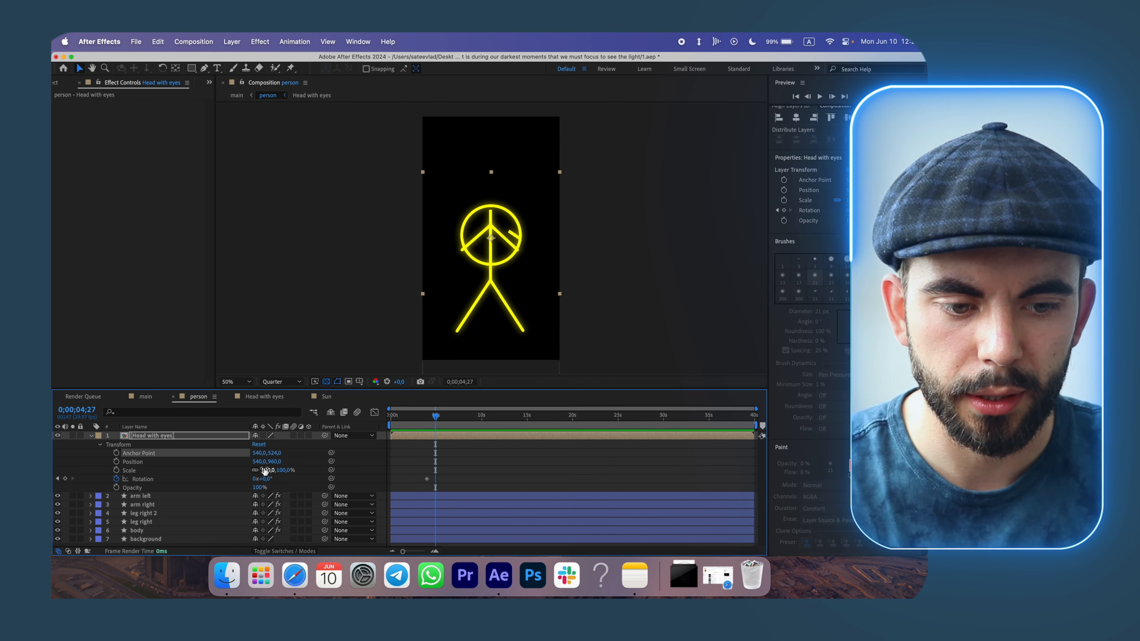
{"action": "left_click_drag", "start_coordinate": [275, 462], "coordinate": [53, 482]}
{"action": "left_click_drag", "start_coordinate": [435, 416], "coordinate": [434, 417]}
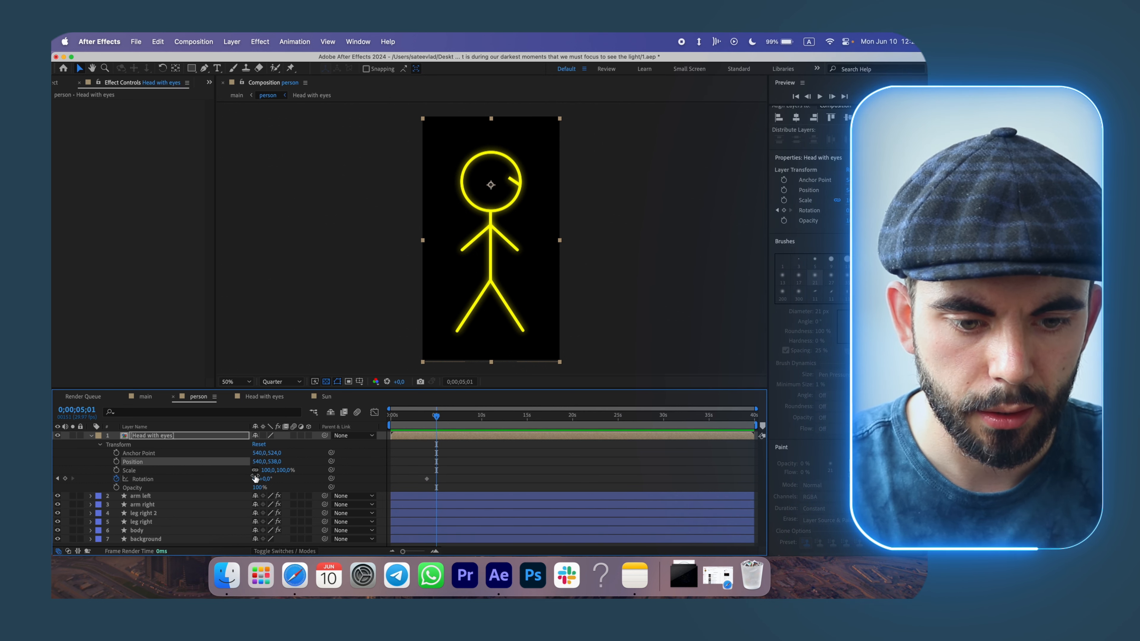
Adjust the Head with eyes layer's anchor point to about 549,516 and its position to 544,522.
{"action": "mouse_move", "coordinate": [266, 482]}
{"action": "left_mouse_down"}
{"action": "mouse_move", "coordinate": [241, 488]}
{"action": "mouse_move", "coordinate": [255, 487]}
{"action": "left_mouse_up"}
{"action": "key", "text": "super+z"}
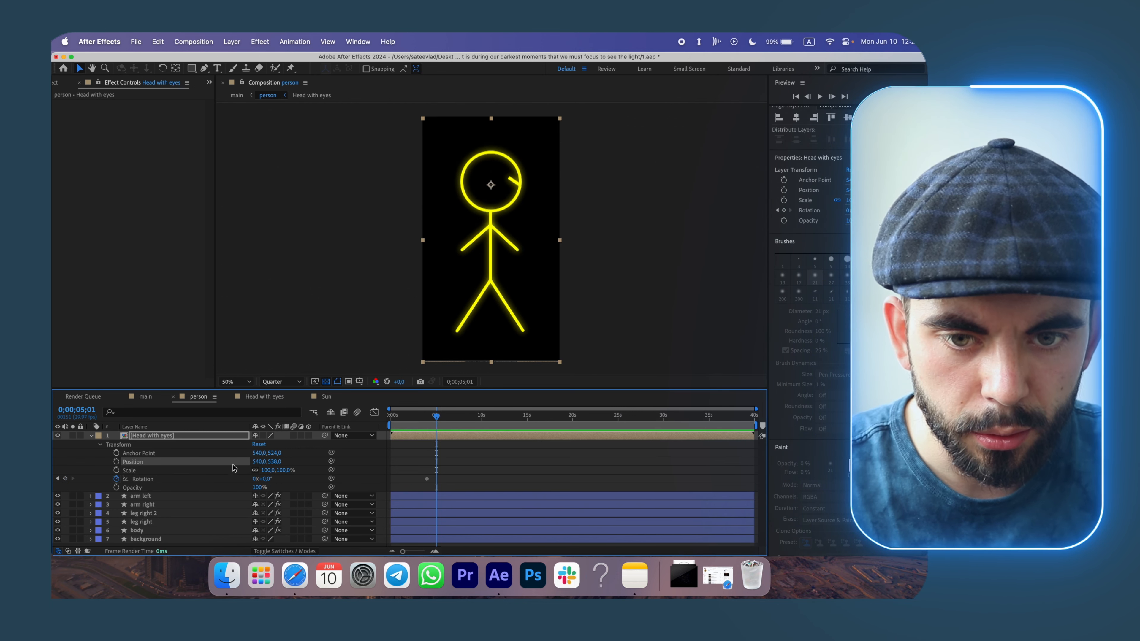
{"action": "left_click_drag", "start_coordinate": [259, 453], "coordinate": [263, 456]}
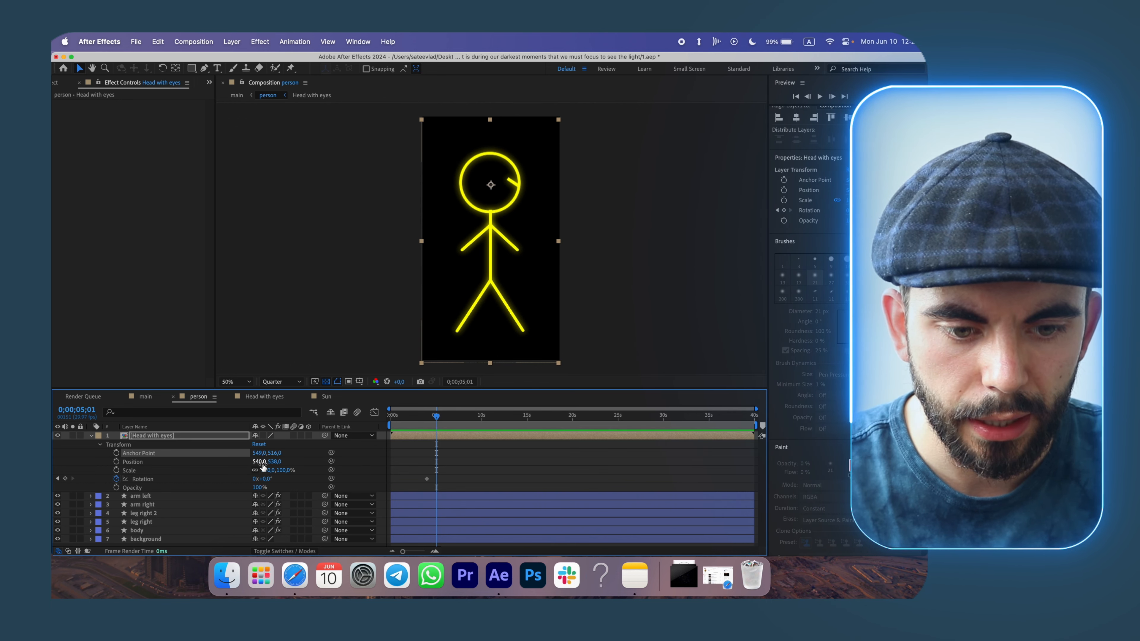
{"action": "left_click_drag", "start_coordinate": [259, 462], "coordinate": [272, 463]}
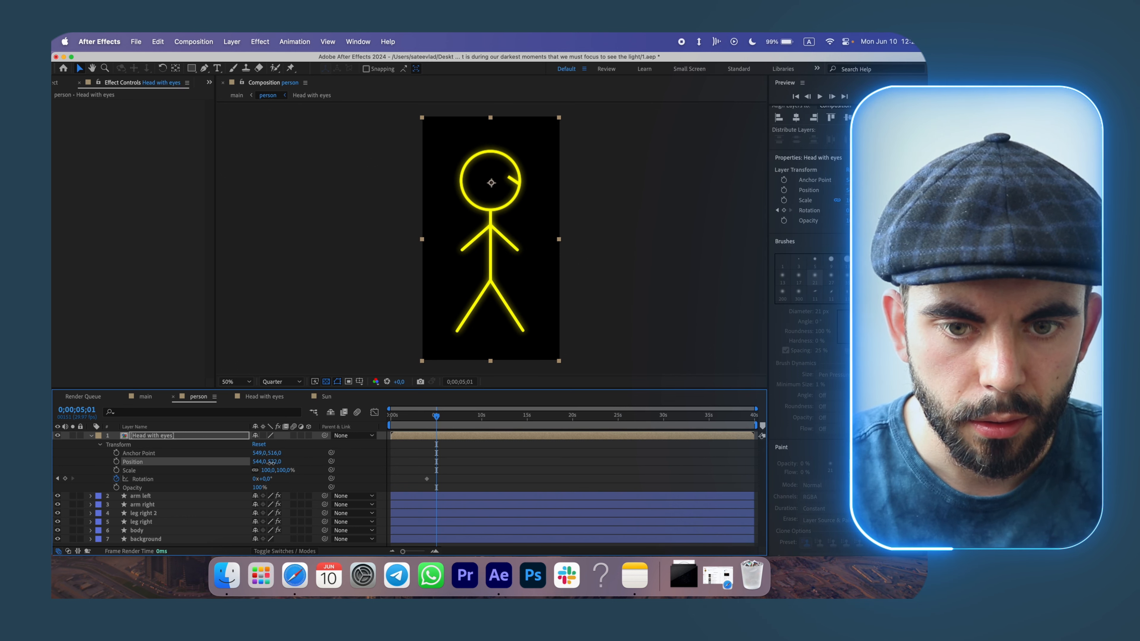
{"action": "mouse_move", "coordinate": [265, 482]}
{"action": "left_mouse_down"}
{"action": "mouse_move", "coordinate": [230, 485]}
{"action": "mouse_move", "coordinate": [268, 479]}
{"action": "left_mouse_up"}
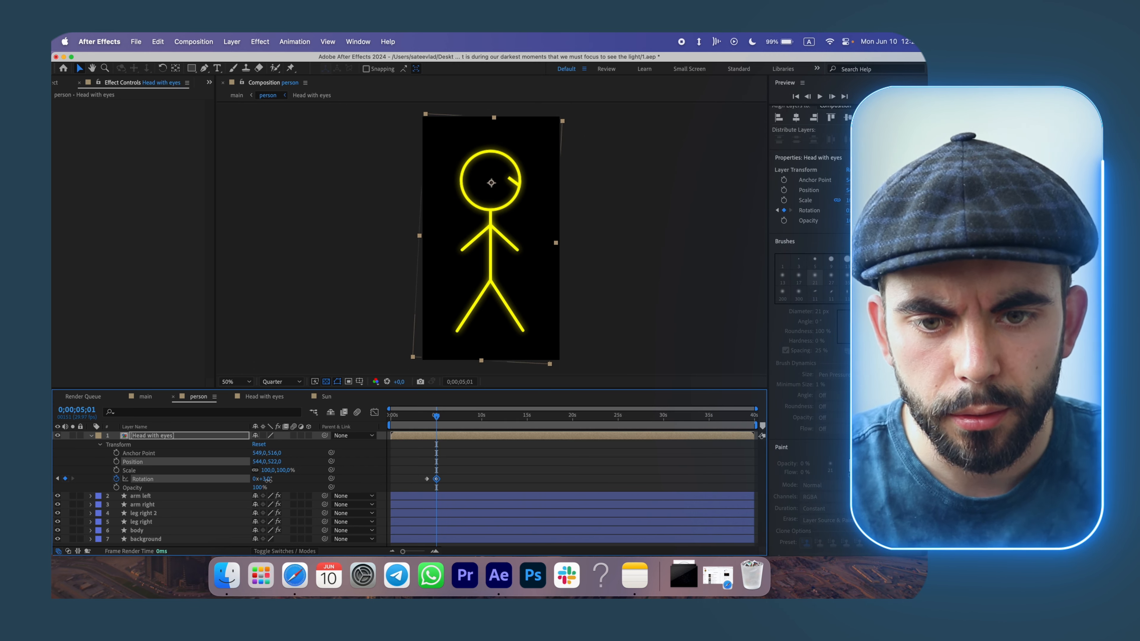
{"action": "key", "text": "super+z"}
{"action": "key", "text": "super+z"}
{"action": "key", "text": "super+z"}
{"action": "key", "text": "super+z"}
{"action": "key", "text": "super+z"}
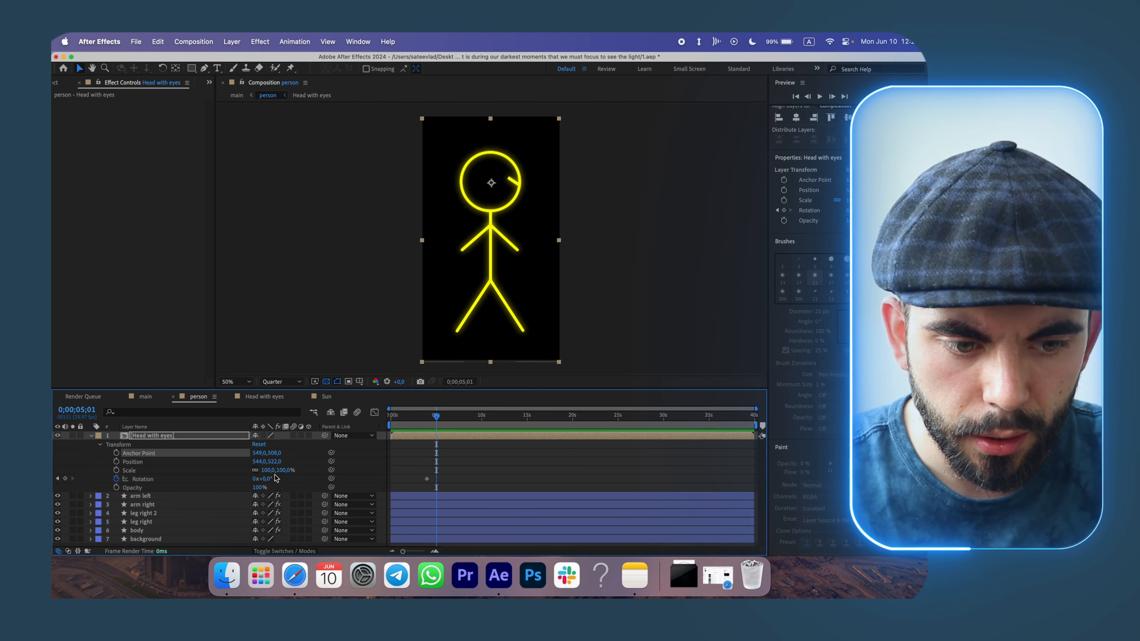
{"action": "key", "text": "super+z"}
{"action": "key", "text": "super+z"}
{"action": "key", "text": "super+z"}
{"action": "key", "text": "super+z"}
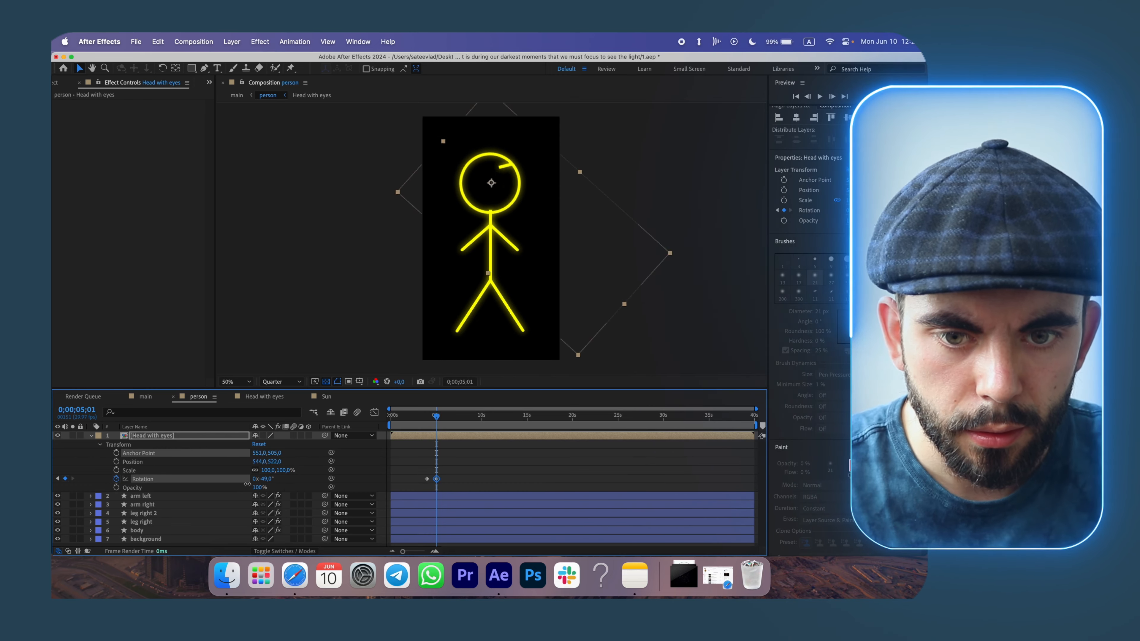
{"action": "key", "text": "super+z"}
{"action": "key", "text": "super+z"}
{"action": "key", "text": "super+z"}
{"action": "key", "text": "super+z"}
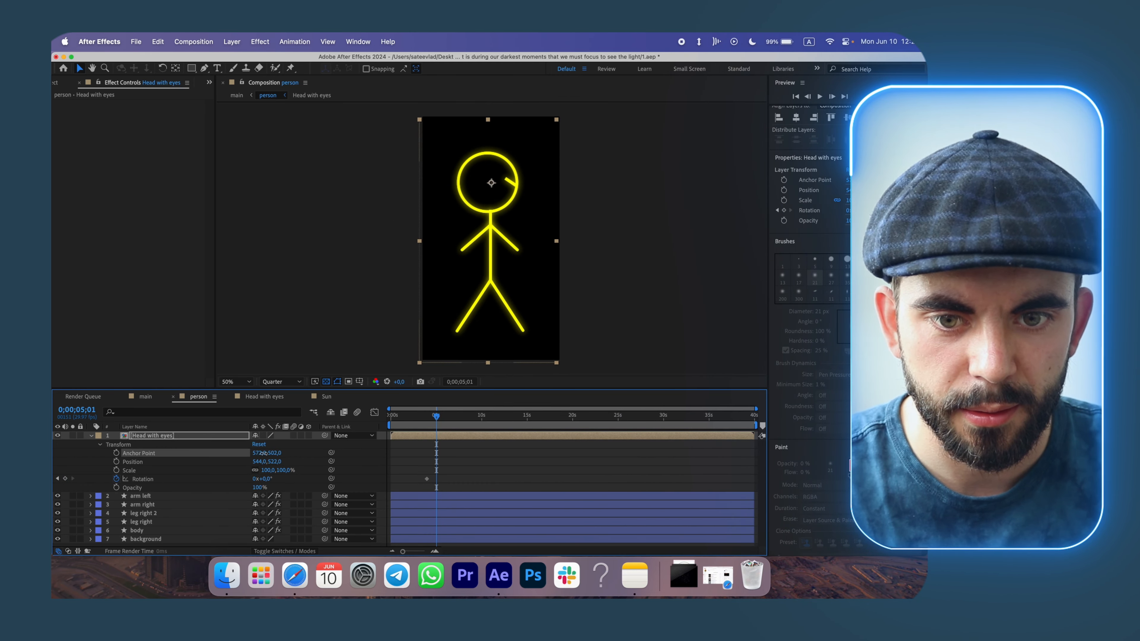
Set the head's anchor point to 551,506 and rotate the head to -7° at about 5 seconds.
{"action": "left_click_drag", "start_coordinate": [257, 454], "coordinate": [278, 454]}
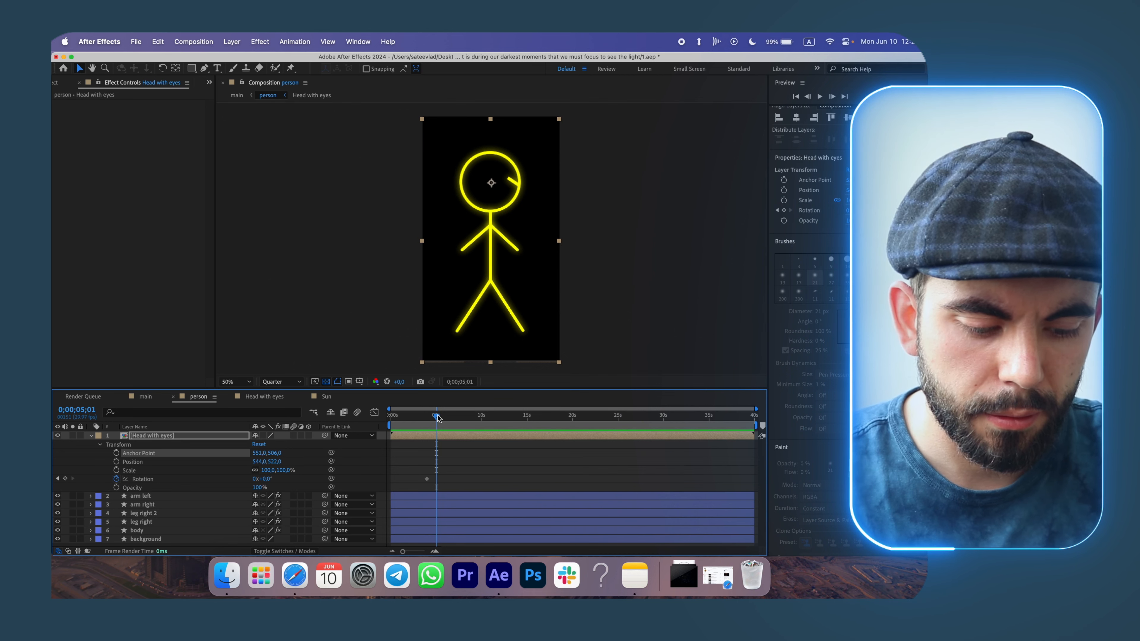
{"action": "left_click_drag", "start_coordinate": [438, 418], "coordinate": [437, 417]}
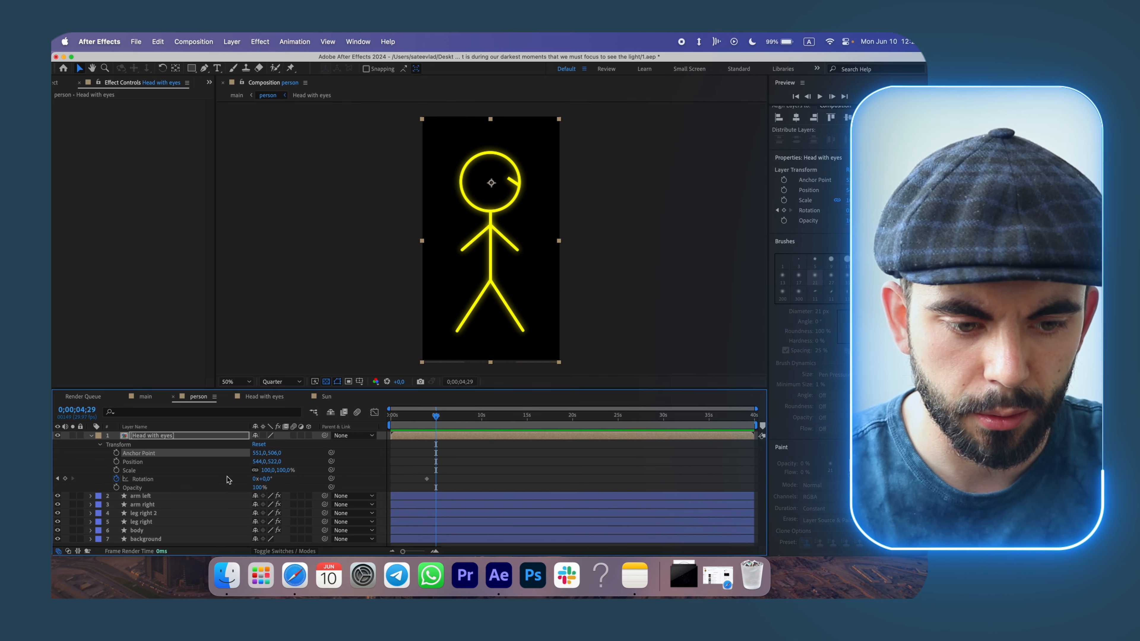
{"action": "left_click_drag", "start_coordinate": [267, 481], "coordinate": [235, 488]}
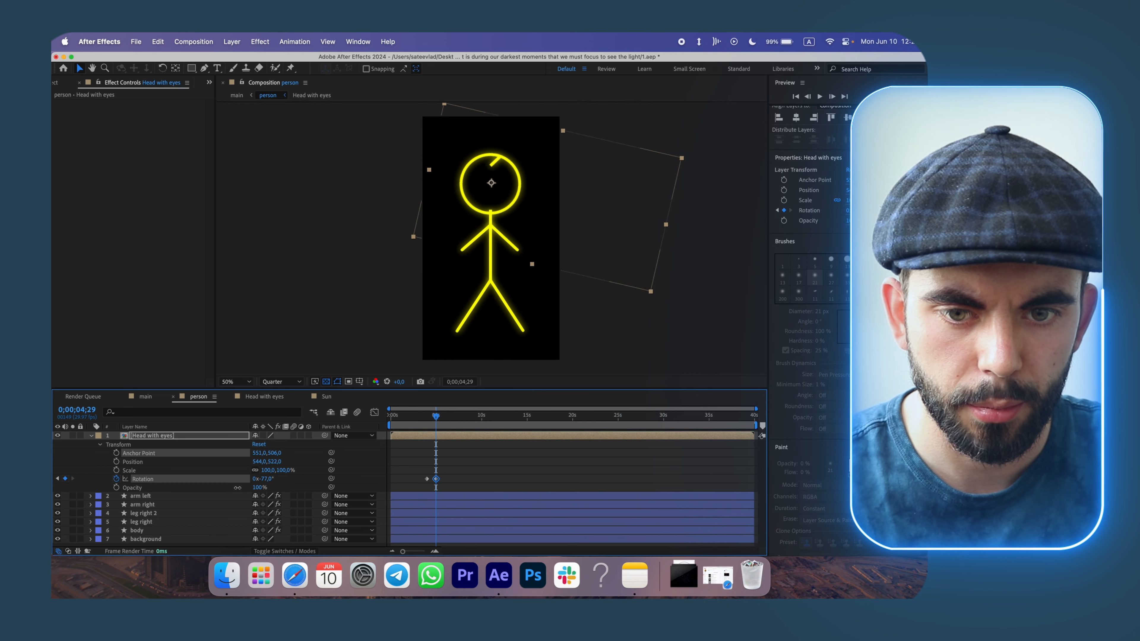
Keyframe the head's Position and raise it to 544,503 at about 5 seconds.
{"action": "left_click", "coordinate": [116, 461]}
{"action": "left_click_drag", "start_coordinate": [435, 463], "coordinate": [429, 463]}
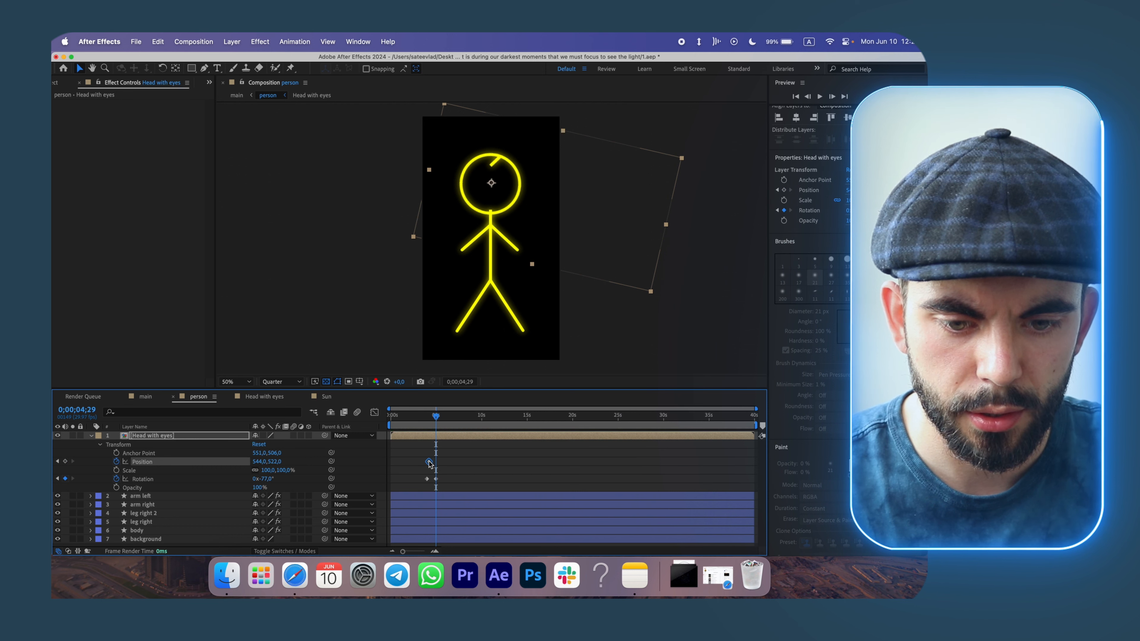
{"action": "left_click_drag", "start_coordinate": [279, 463], "coordinate": [270, 462]}
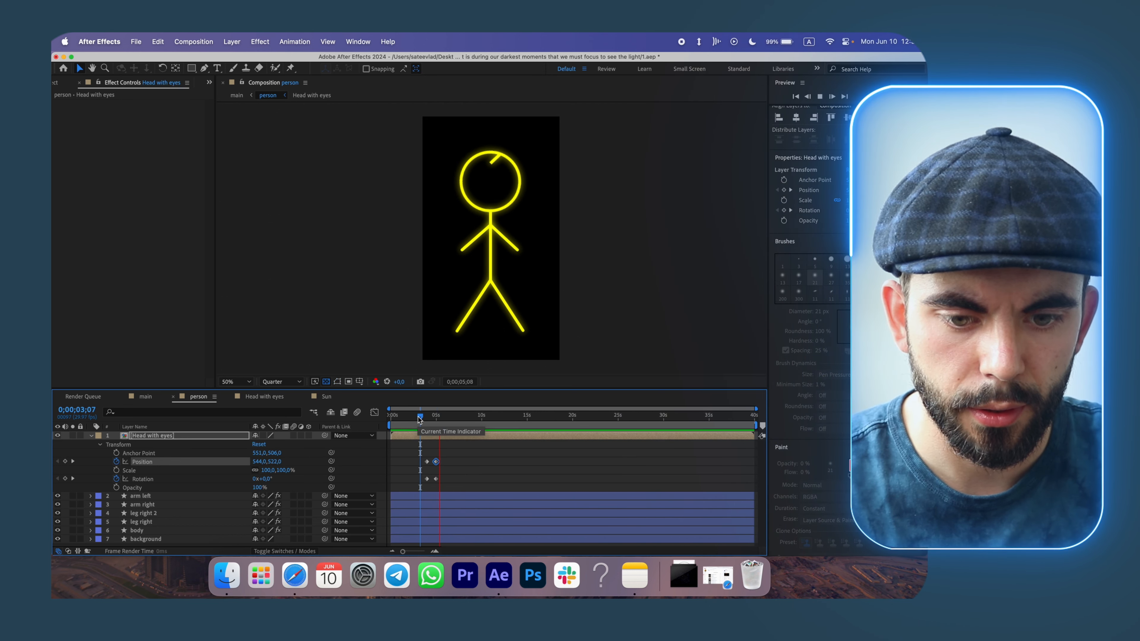
Apply Easy Ease Out to the head's first Position and Rotation keyframes.
{"action": "left_click_drag", "start_coordinate": [420, 446], "coordinate": [429, 483]}
{"action": "right_click", "coordinate": [428, 481]}
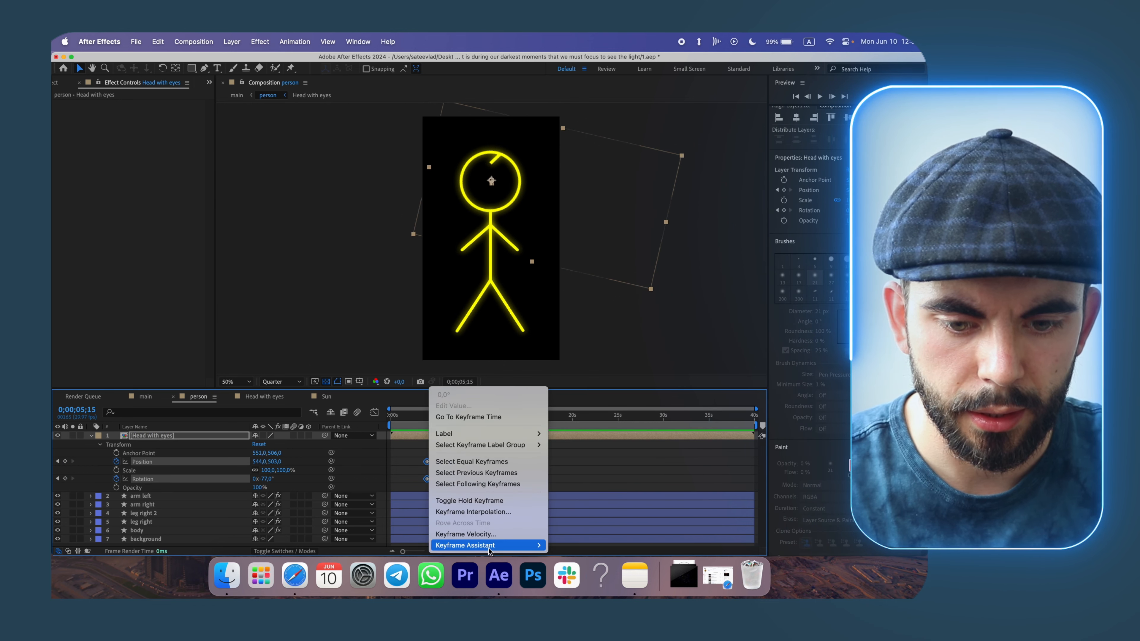
{"action": "mouse_move", "coordinate": [494, 544]}
{"action": "left_click", "coordinate": [578, 503]}
Apply Easy Ease In to the head's last Position and Rotation keyframes.
{"action": "left_click_drag", "start_coordinate": [465, 486], "coordinate": [432, 458]}
{"action": "right_click", "coordinate": [436, 461]}
{"action": "mouse_move", "coordinate": [493, 544]}
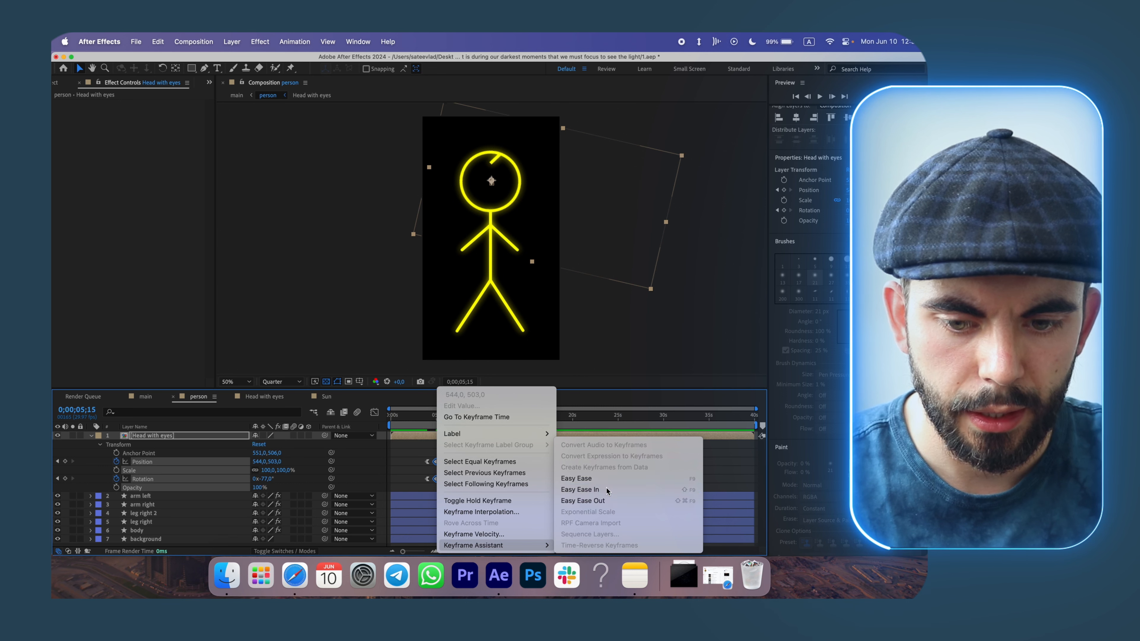
{"action": "left_click", "coordinate": [578, 486]}
Preview the main composition's animation from the start.
{"action": "left_click", "coordinate": [140, 399]}
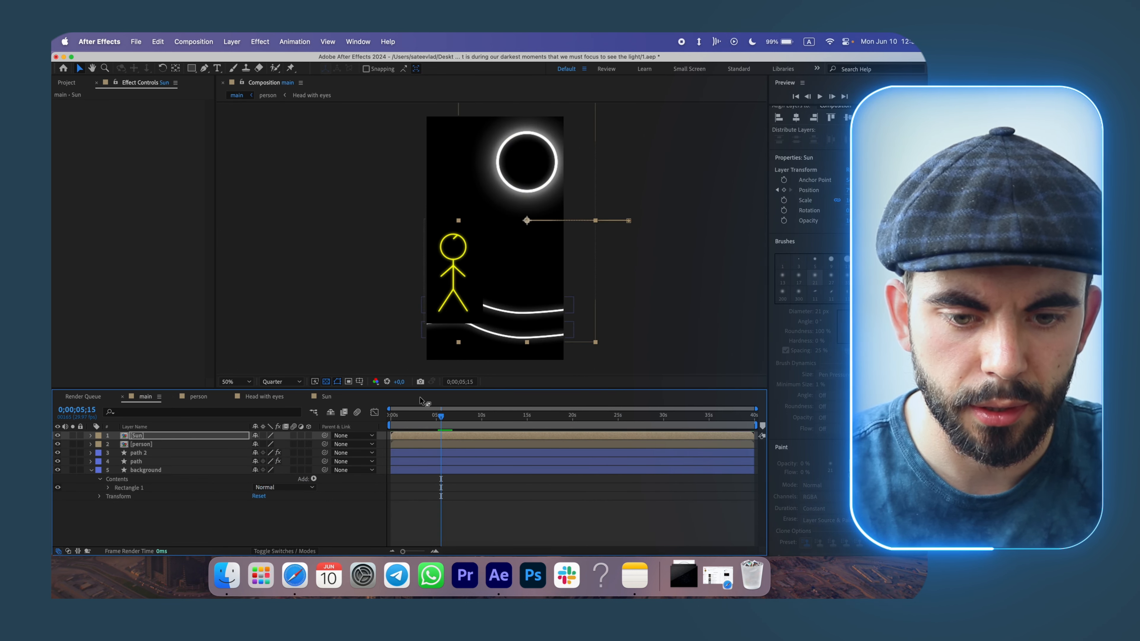
{"action": "left_click_drag", "start_coordinate": [440, 416], "coordinate": [408, 417]}
{"action": "key", "text": "space"}
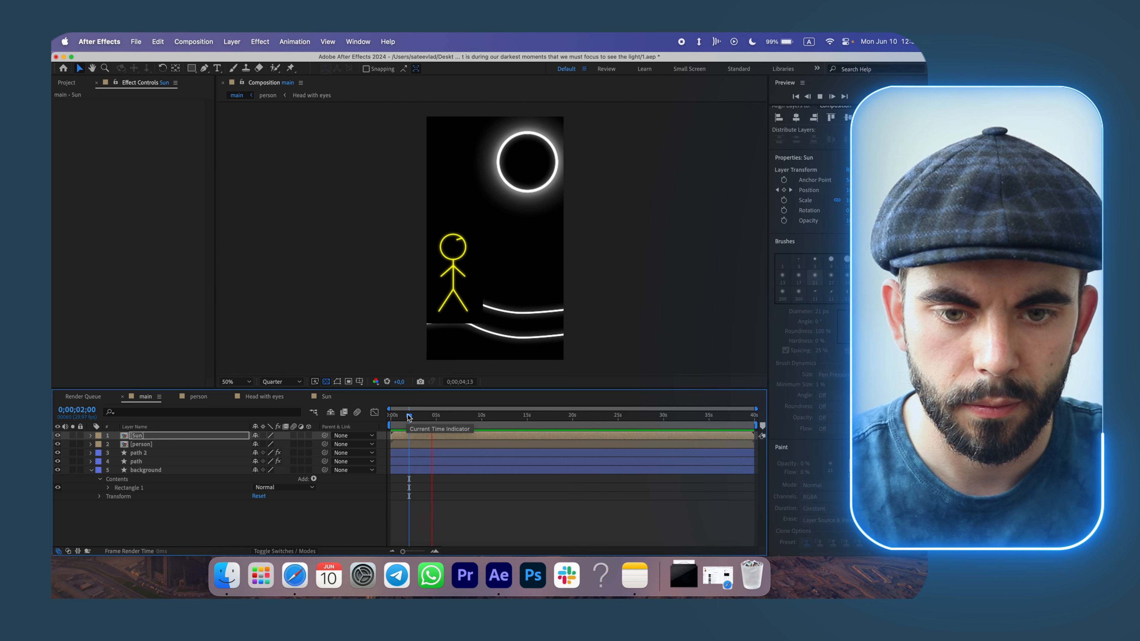
{"action": "key", "text": "space"}
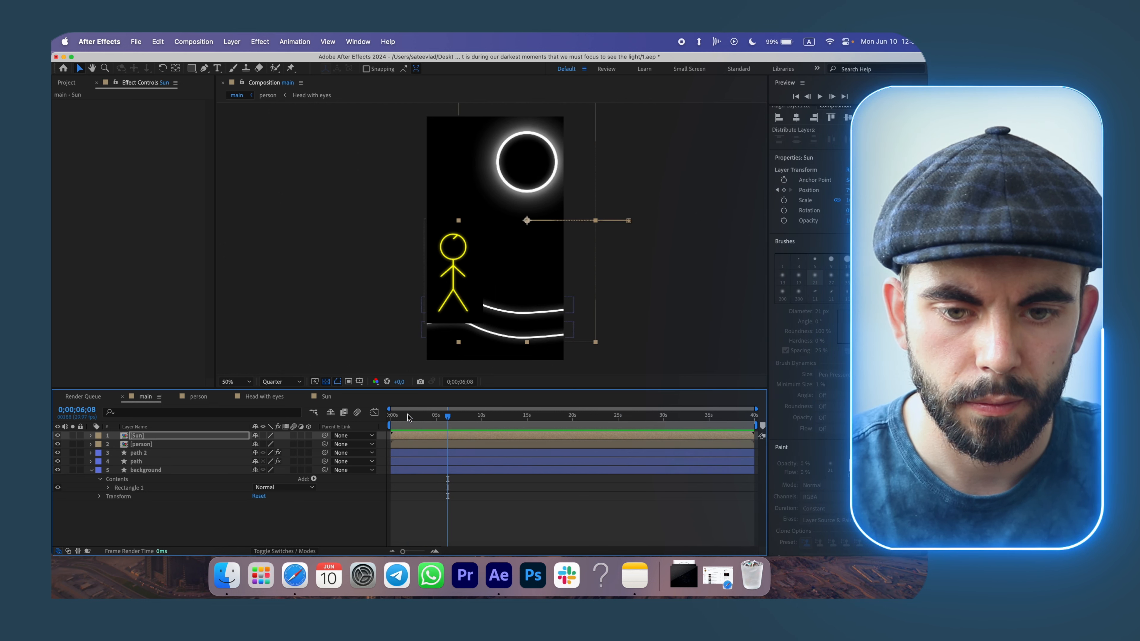
Collapse the Head with eyes layer and hide the background layer in the person composition.
{"action": "left_click", "coordinate": [203, 398]}
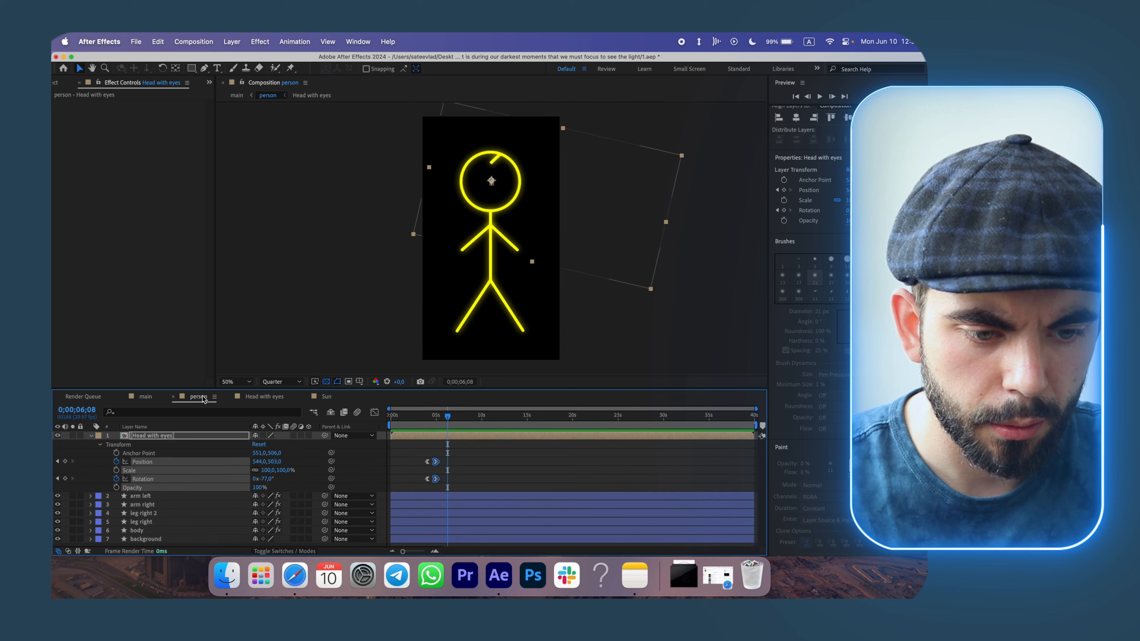
{"action": "left_click", "coordinate": [254, 398]}
{"action": "left_click", "coordinate": [209, 398]}
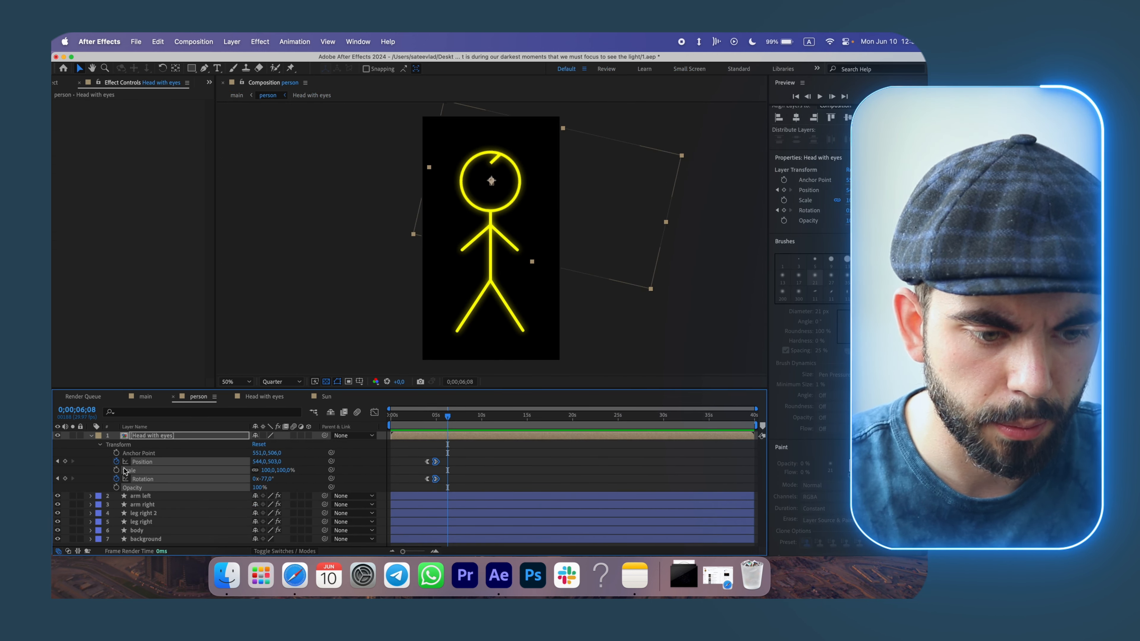
{"action": "left_click", "coordinate": [91, 436]}
{"action": "left_click", "coordinate": [57, 487]}
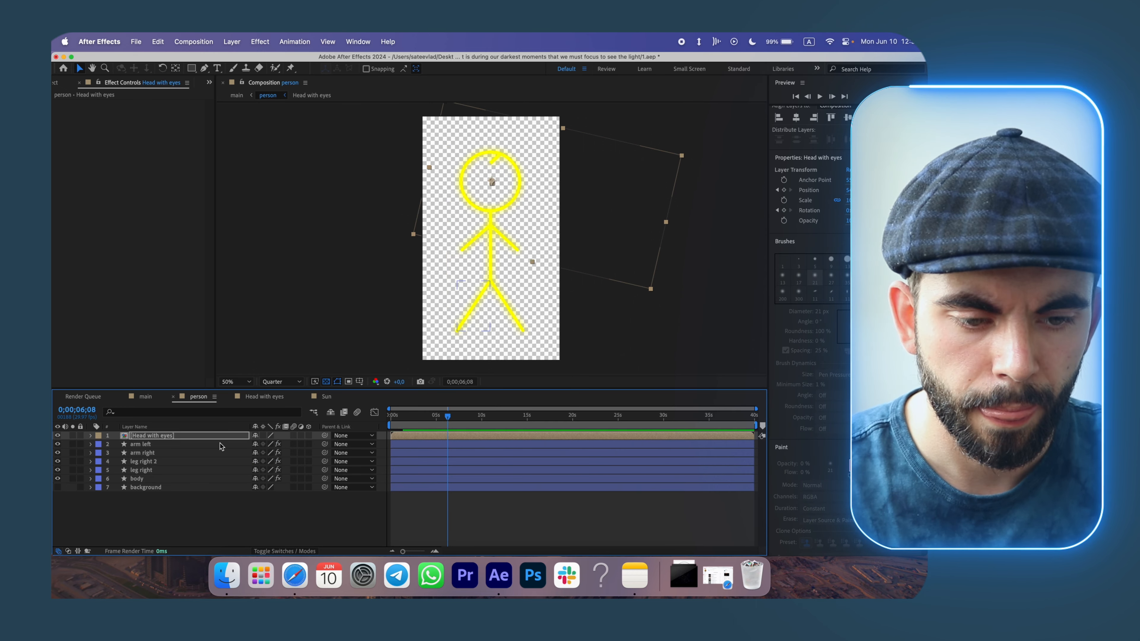
Shift the head's Position and Rotation keyframes slightly earlier in the person composition.
{"action": "left_click", "coordinate": [149, 396]}
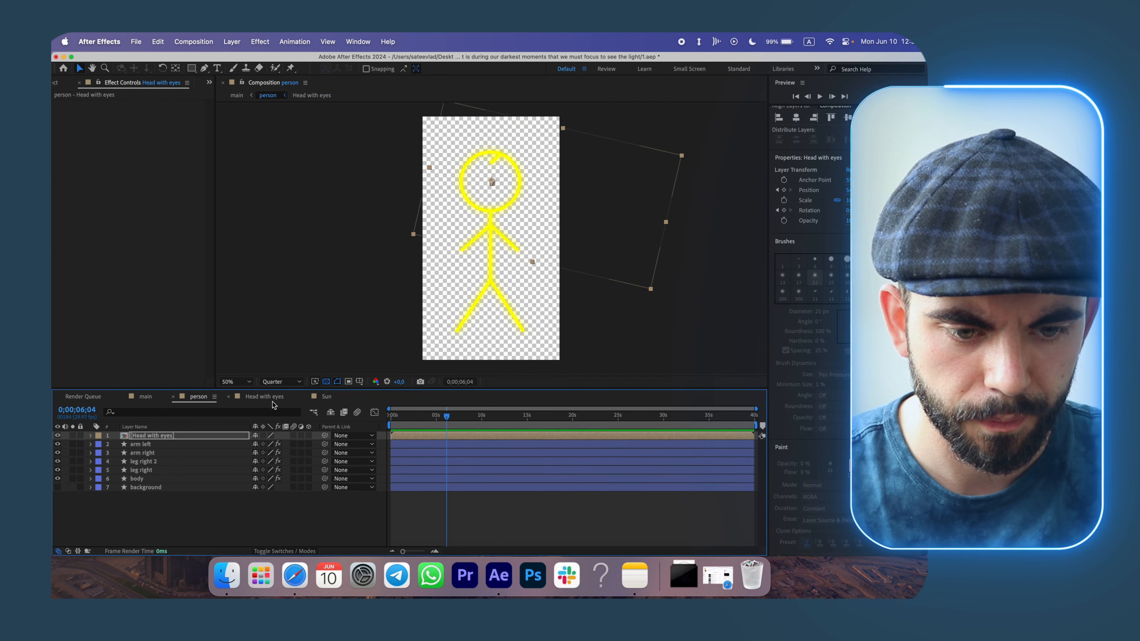
{"action": "left_click", "coordinate": [273, 402]}
{"action": "left_click", "coordinate": [202, 398]}
{"action": "left_click", "coordinate": [424, 417]}
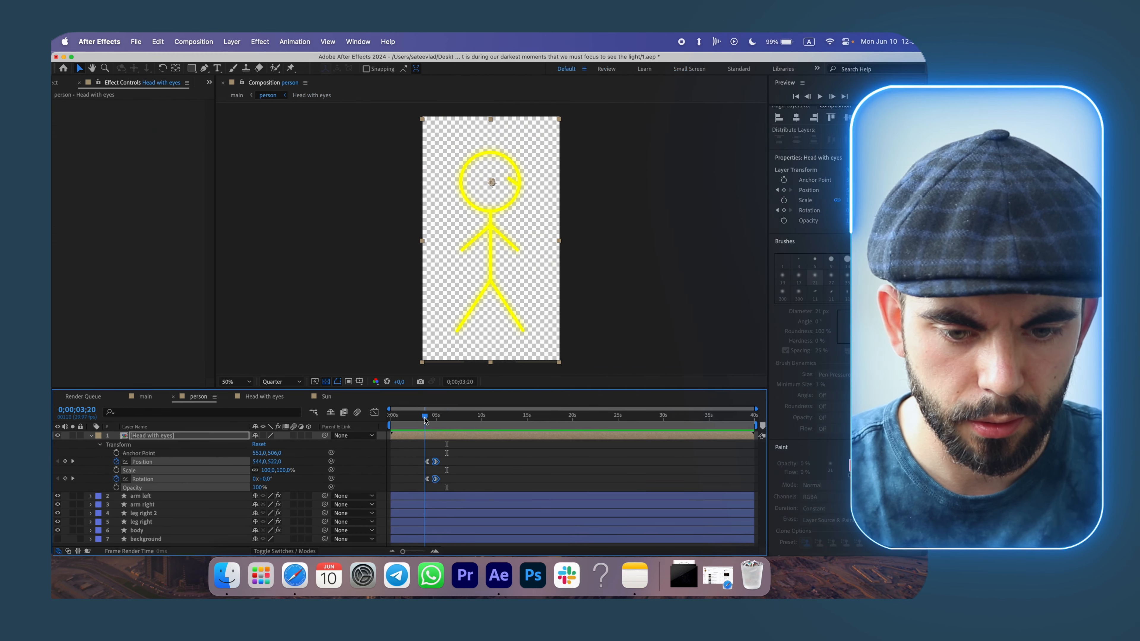
{"action": "left_click_drag", "start_coordinate": [457, 487], "coordinate": [423, 461]}
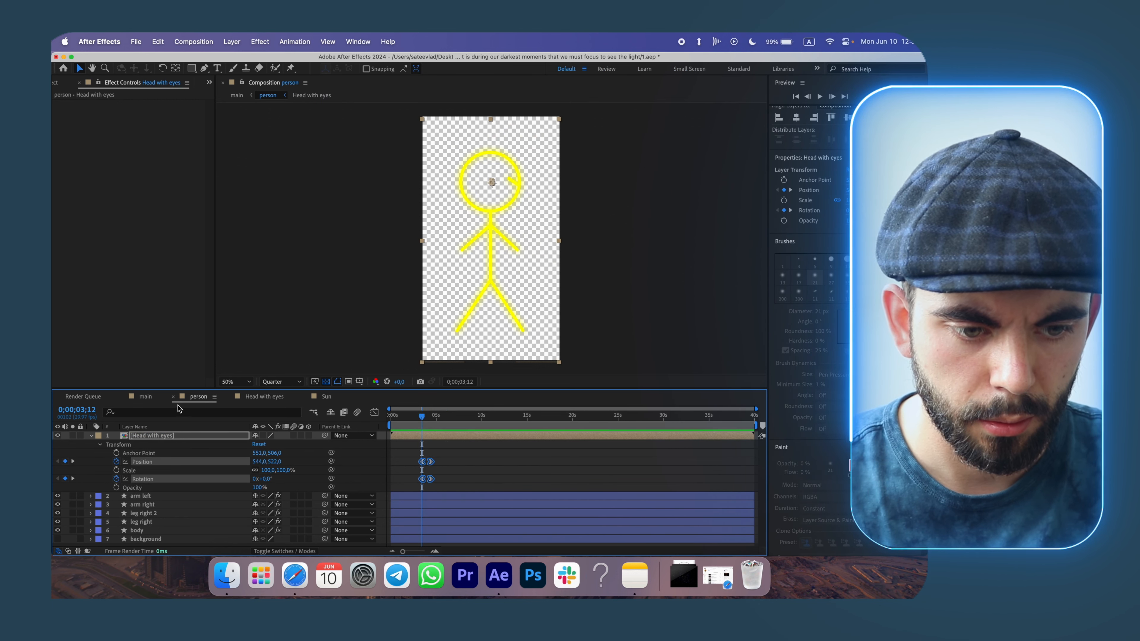
Preview the main composition's animation from the start.
{"action": "left_click", "coordinate": [145, 398]}
{"action": "left_click_drag", "start_coordinate": [422, 417], "coordinate": [391, 420]}
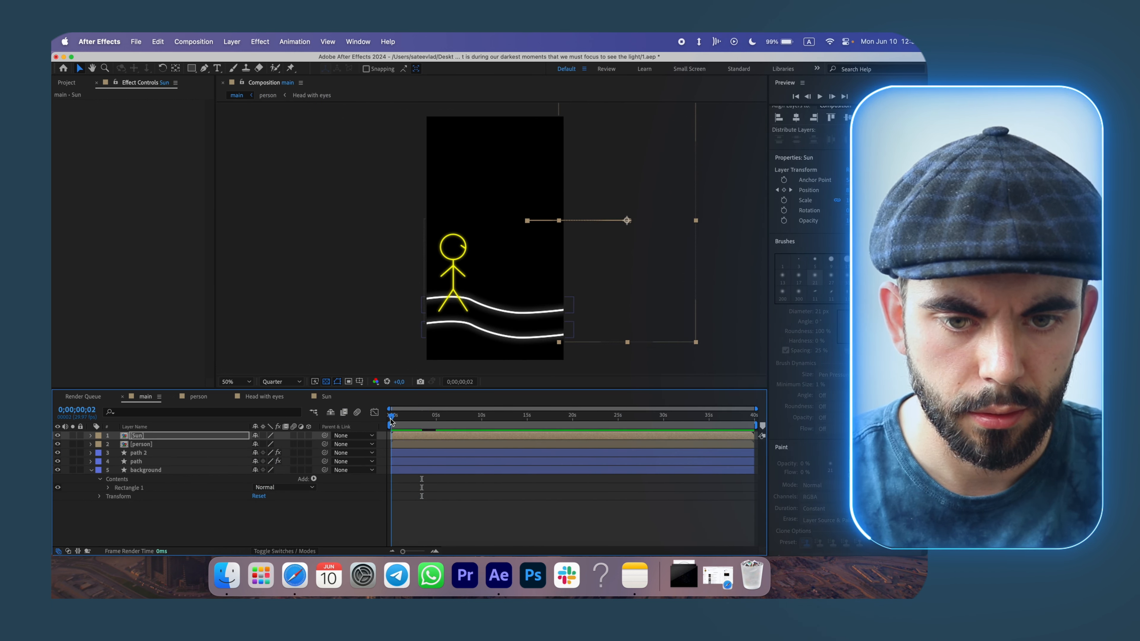
{"action": "key", "text": "space"}
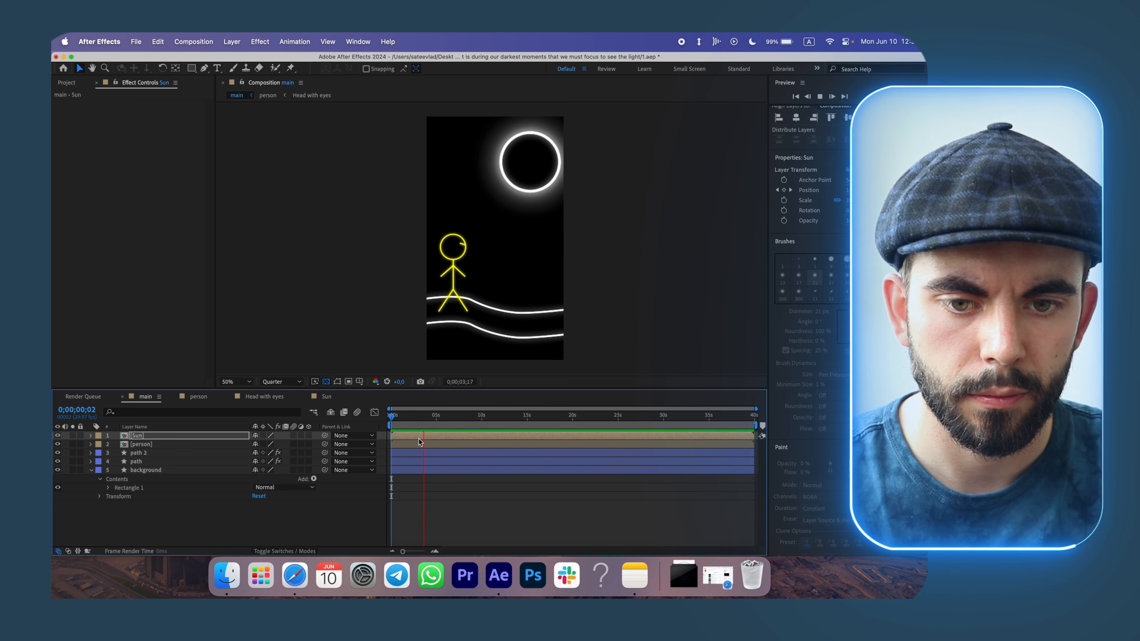
{"action": "left_click", "coordinate": [398, 416]}
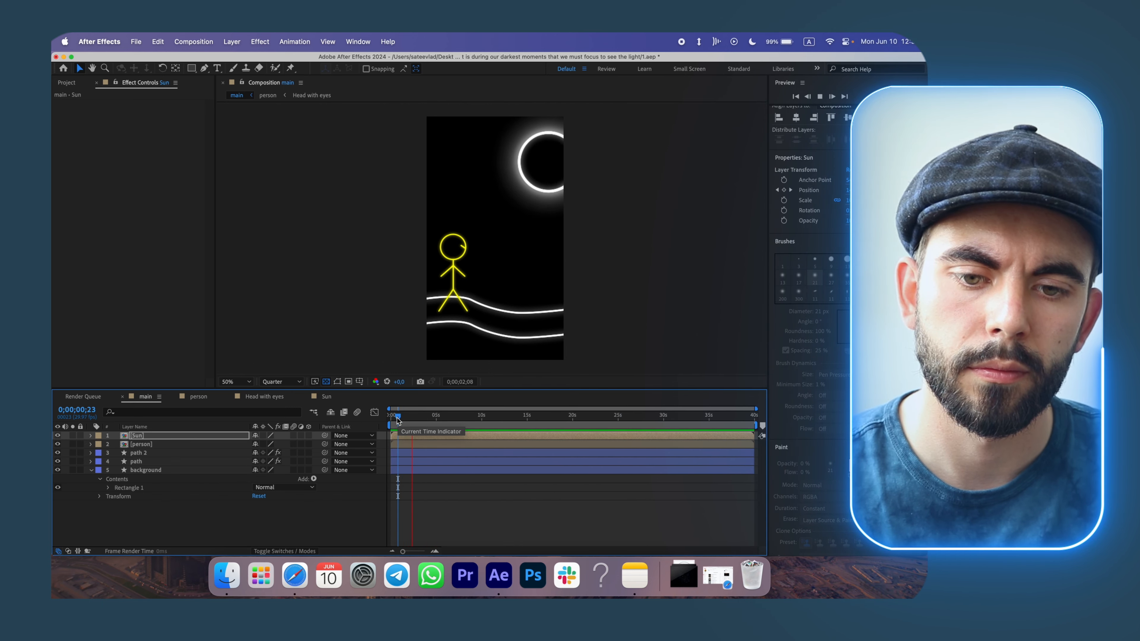
{"action": "key", "text": "space"}
Move the head's Position and Rotation keyframes a little earlier again in the person composition.
{"action": "left_click", "coordinate": [264, 396]}
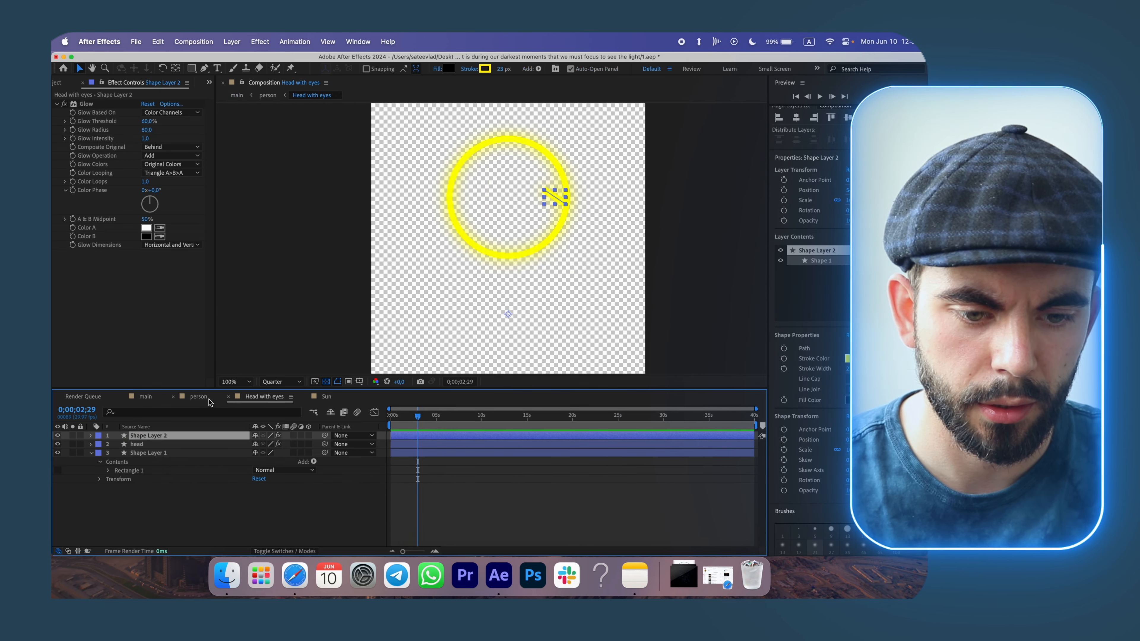
{"action": "left_click", "coordinate": [199, 397]}
{"action": "left_click_drag", "start_coordinate": [418, 418], "coordinate": [413, 419]}
{"action": "left_click_drag", "start_coordinate": [422, 462], "coordinate": [417, 462]}
Preview the main composition's animation from the start once more.
{"action": "left_click", "coordinate": [146, 397]}
{"action": "left_click_drag", "start_coordinate": [410, 418], "coordinate": [389, 418]}
{"action": "key", "text": "space"}
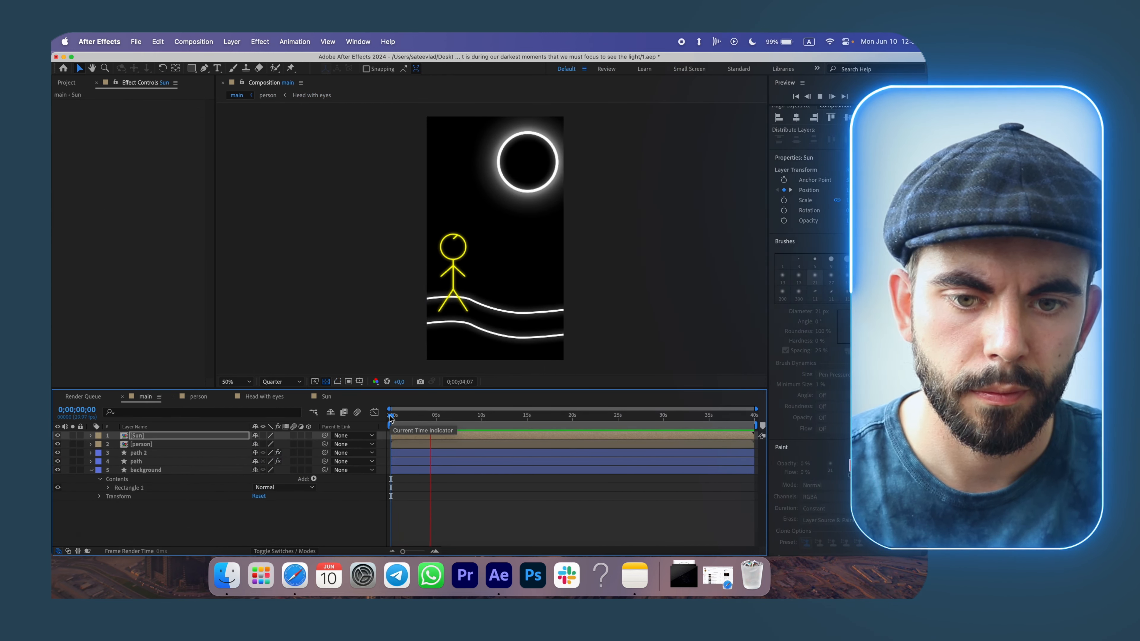
{"action": "key", "text": "space"}
Switch to Notes to reread the quote, then return to After Effects.
{"action": "left_click", "coordinate": [634, 575]}
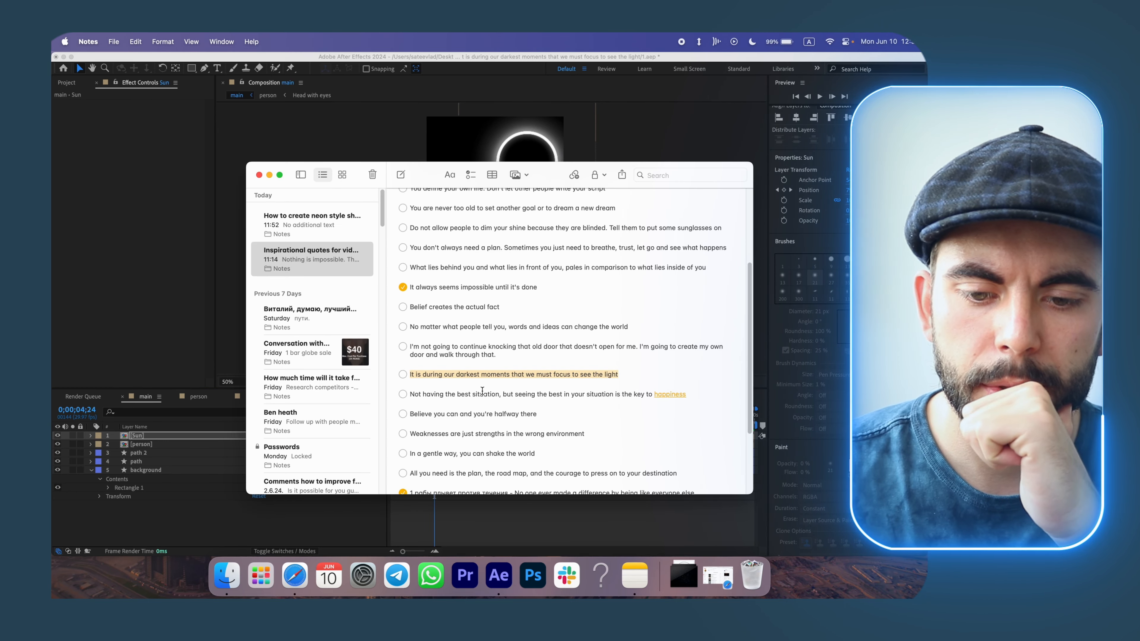
{"action": "left_click", "coordinate": [176, 517]}
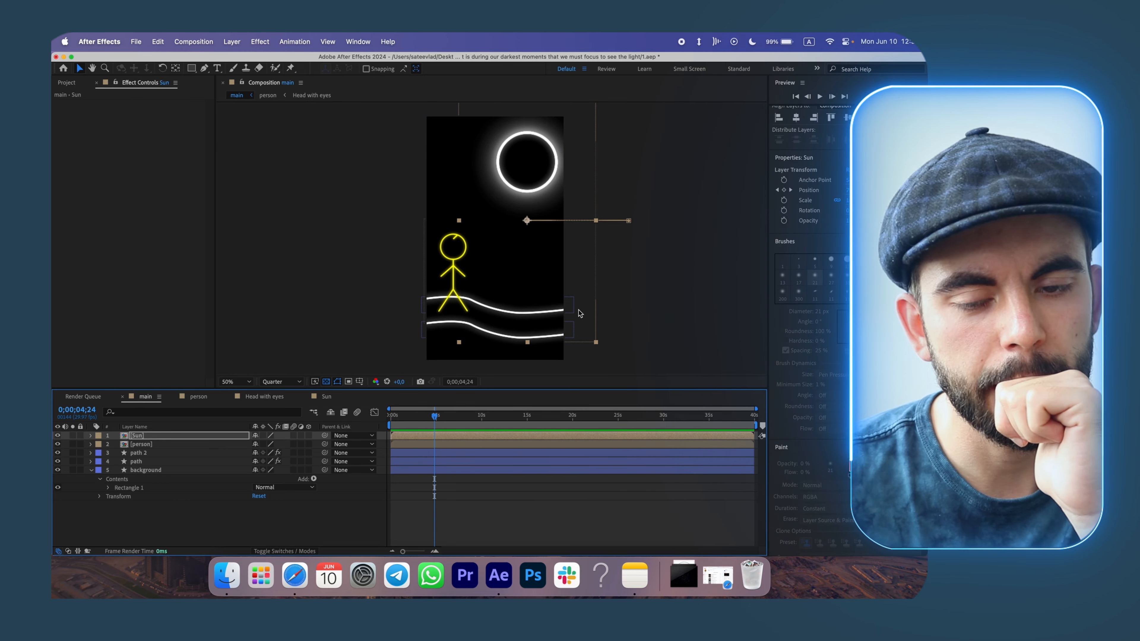
Fade in the lower path layer's Opacity from 0% at about 3;25 to 100% at about 4;24.
{"action": "left_click", "coordinate": [389, 419]}
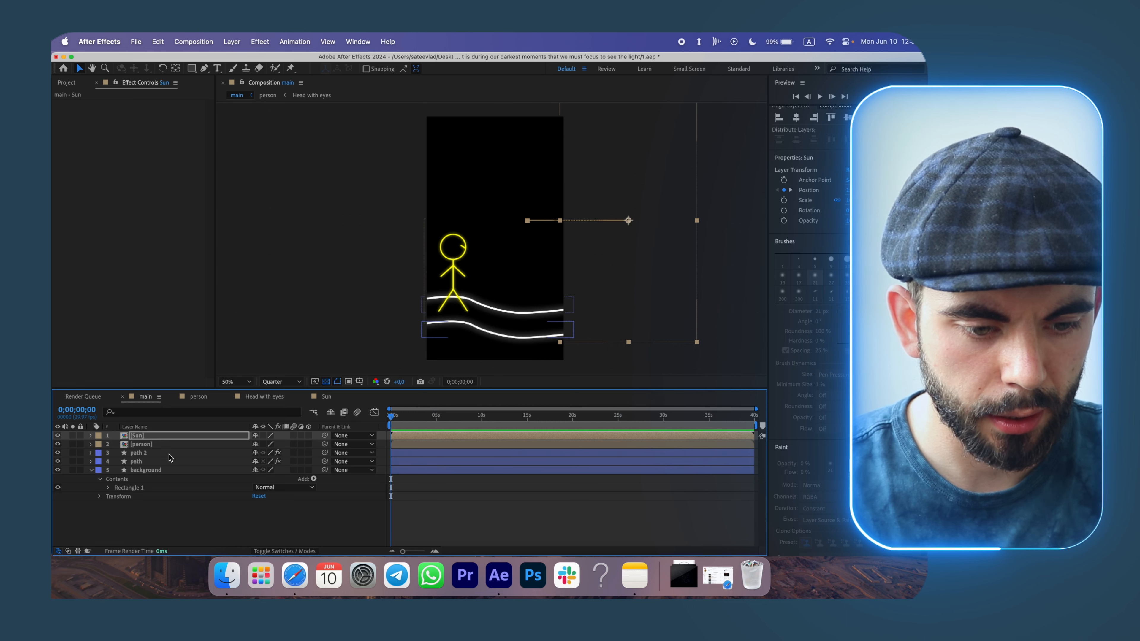
{"action": "left_click", "coordinate": [91, 461]}
{"action": "left_click", "coordinate": [91, 453]}
{"action": "scroll", "coordinate": [408, 477], "scroll_direction": "down", "scroll_amount": 2}
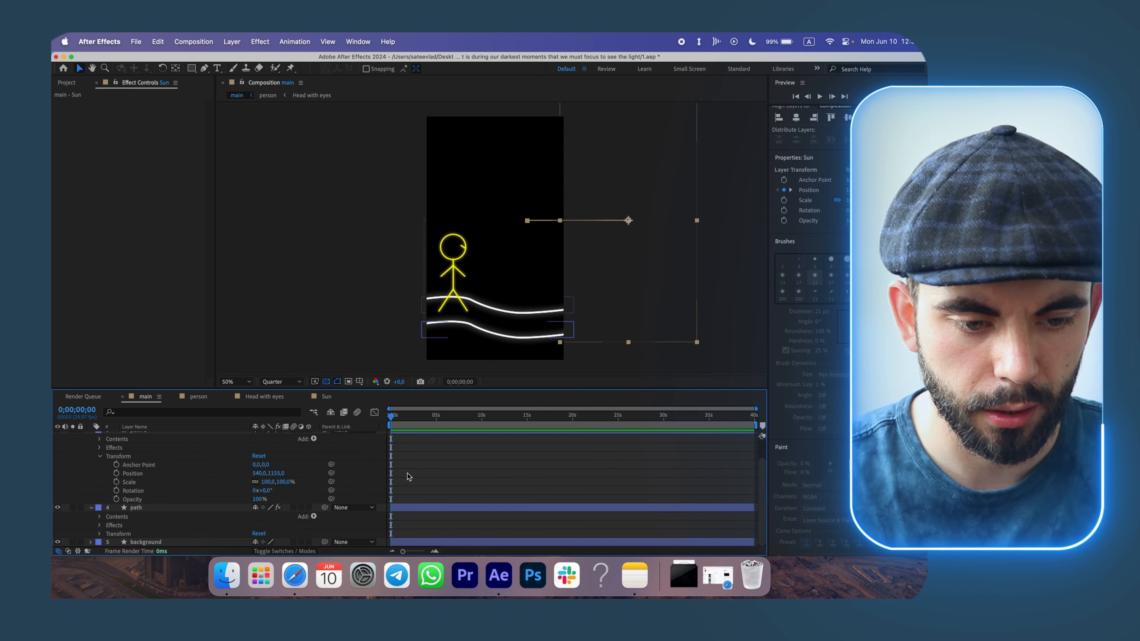
{"action": "left_click", "coordinate": [100, 534]}
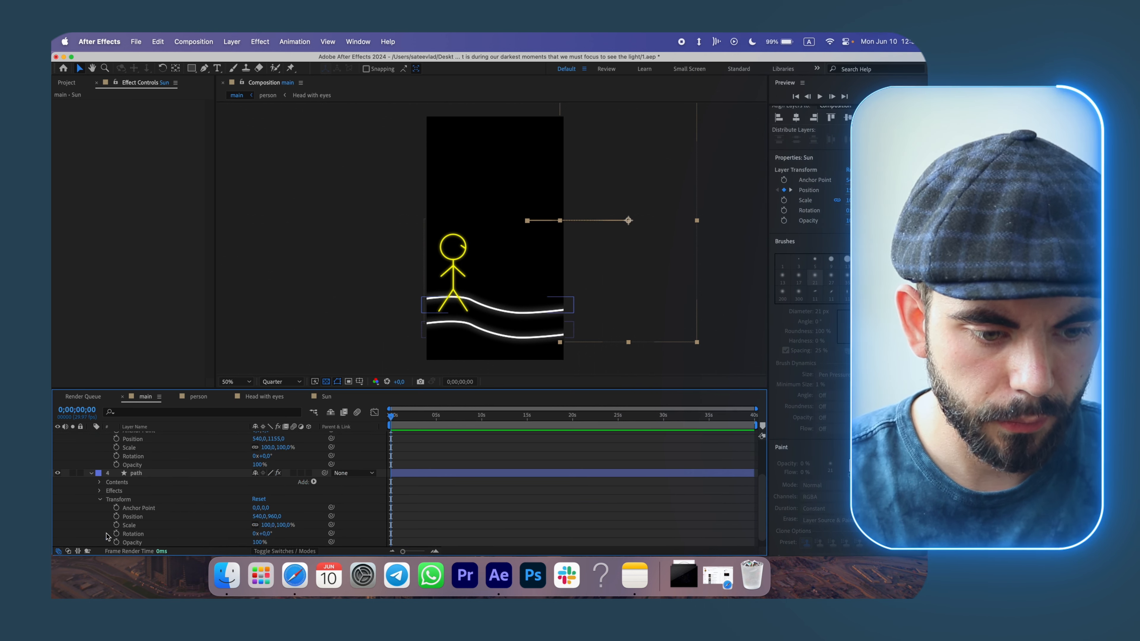
{"action": "scroll", "coordinate": [409, 511], "scroll_direction": "down", "scroll_amount": 1}
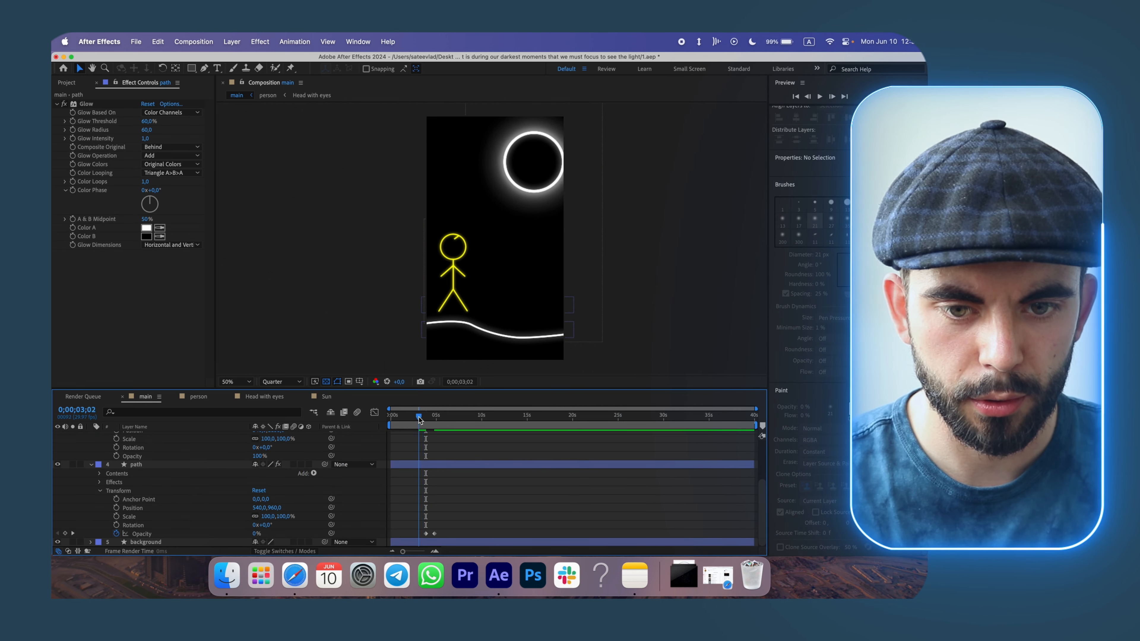
{"action": "mouse_move", "coordinate": [419, 417]}
{"action": "left_mouse_down"}
{"action": "mouse_move", "coordinate": [439, 423]}
{"action": "mouse_move", "coordinate": [427, 427]}
{"action": "left_mouse_up"}
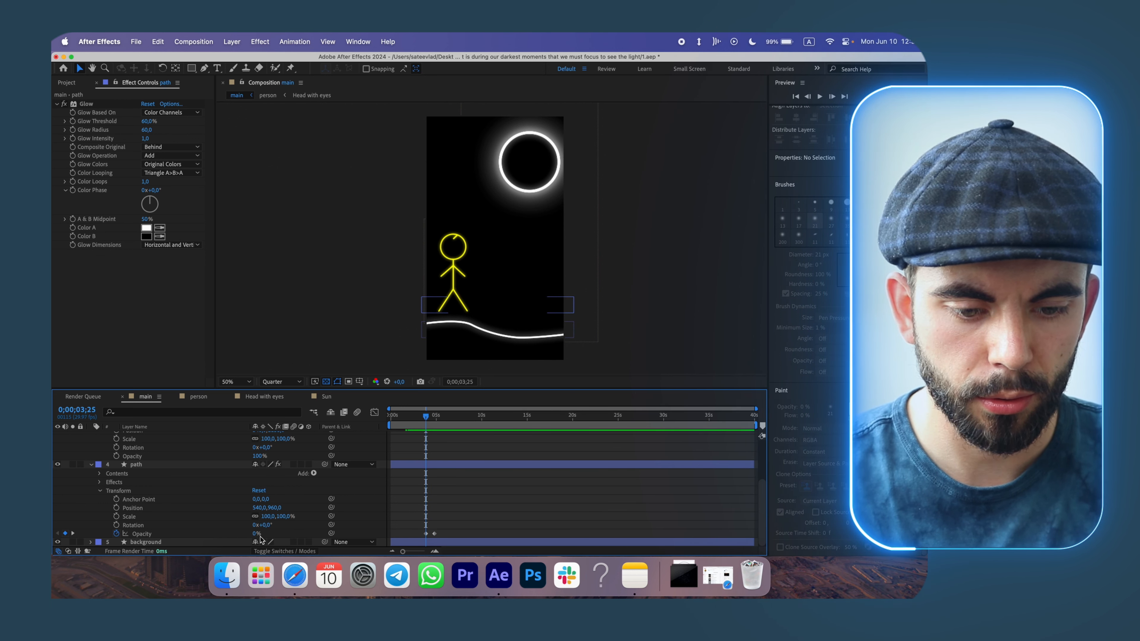
{"action": "left_click_drag", "start_coordinate": [427, 417], "coordinate": [436, 418]}
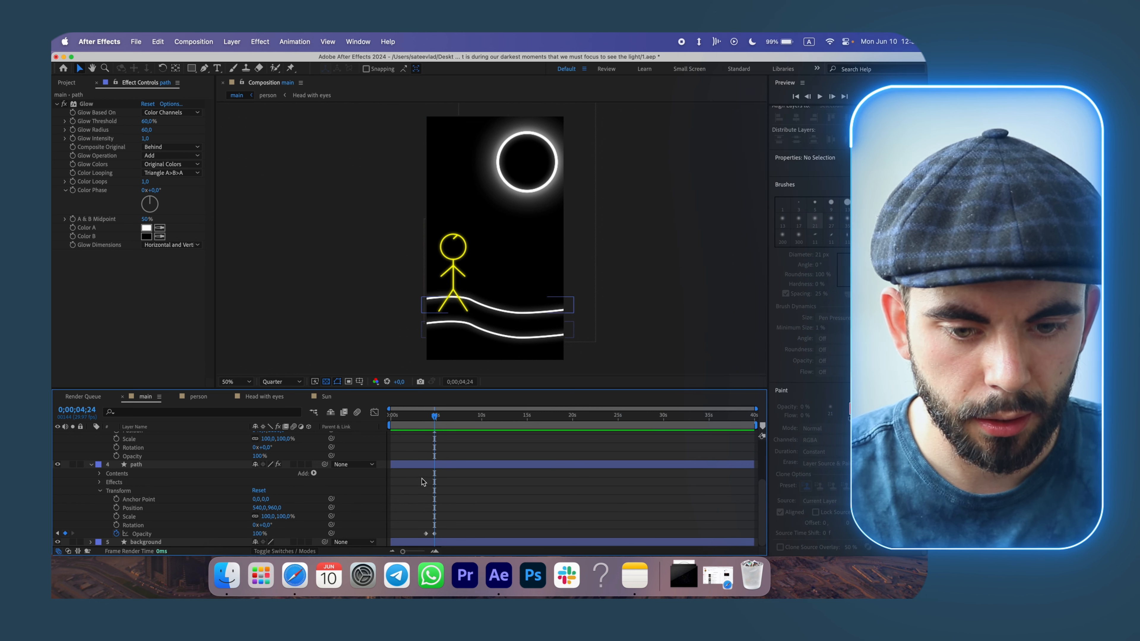
Keyframe path 2's Opacity at 0% at 3;25 so the upper path fades in as well.
{"action": "scroll", "coordinate": [422, 479], "scroll_direction": "up", "scroll_amount": 2}
{"action": "scroll", "coordinate": [424, 476], "scroll_direction": "down", "scroll_amount": 2}
{"action": "left_click_drag", "start_coordinate": [433, 413], "coordinate": [428, 420]}
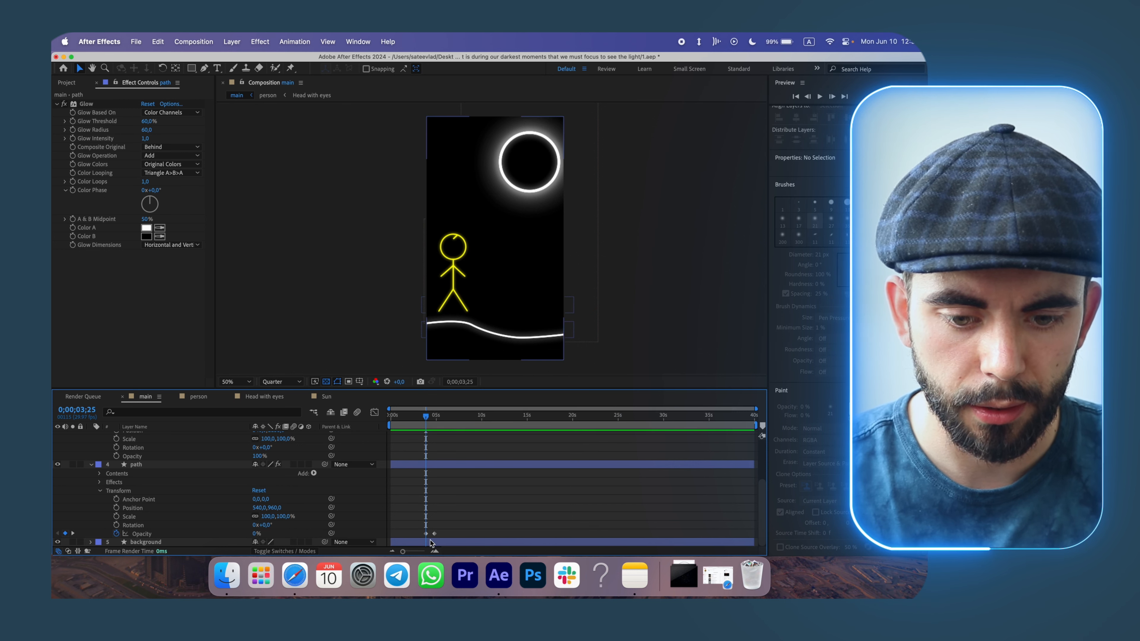
{"action": "left_click", "coordinate": [116, 456]}
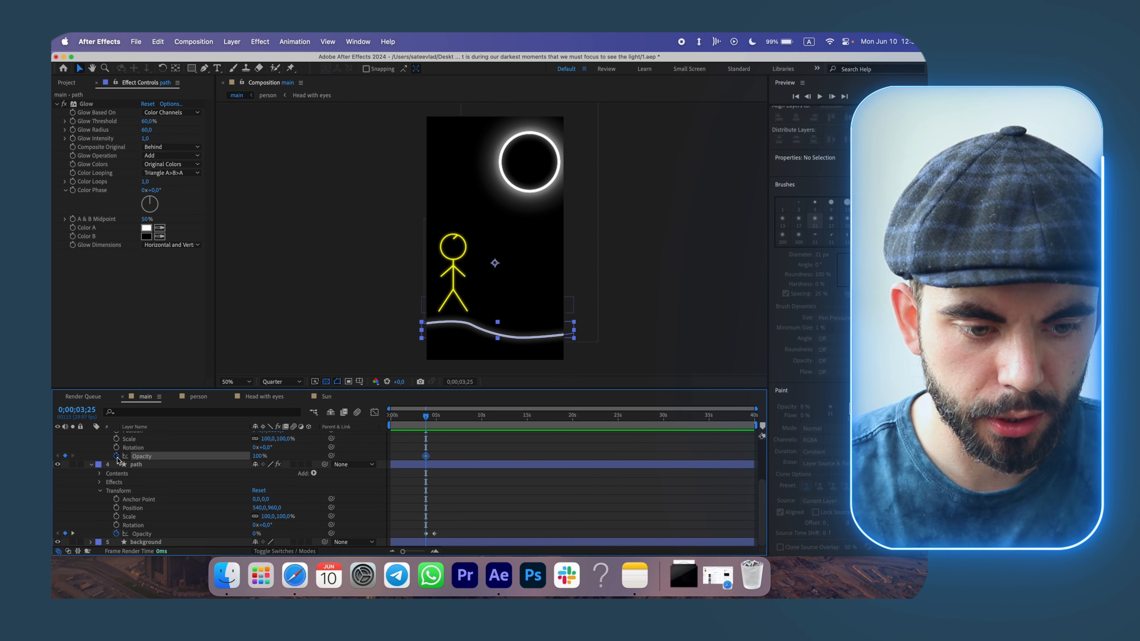
{"action": "left_click_drag", "start_coordinate": [259, 456], "coordinate": [166, 462]}
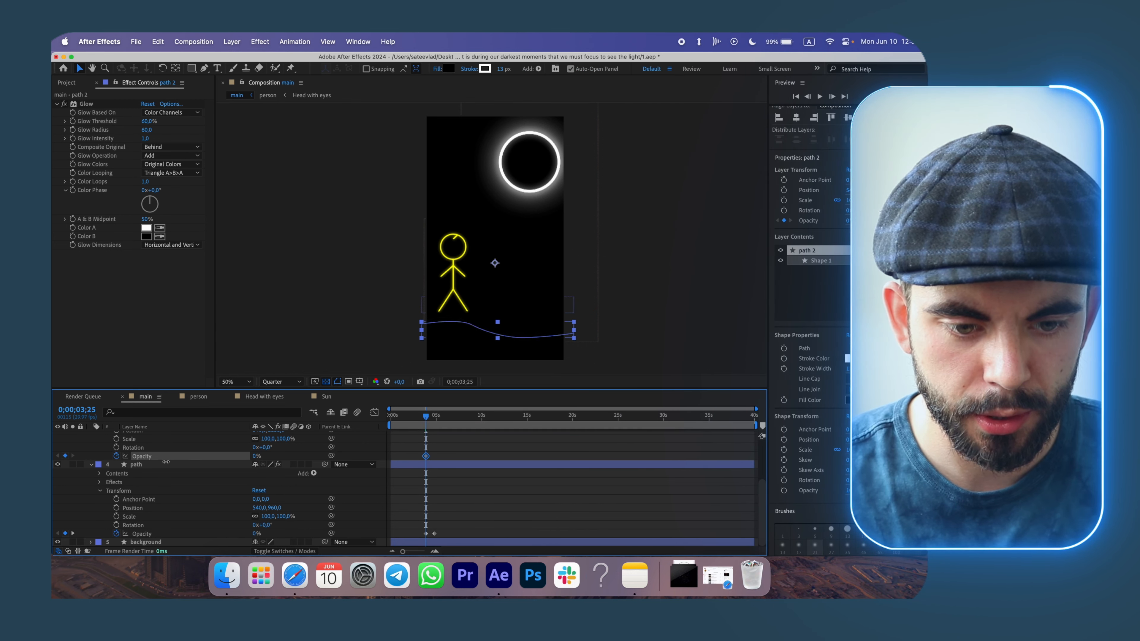
{"action": "left_click_drag", "start_coordinate": [428, 419], "coordinate": [436, 420]}
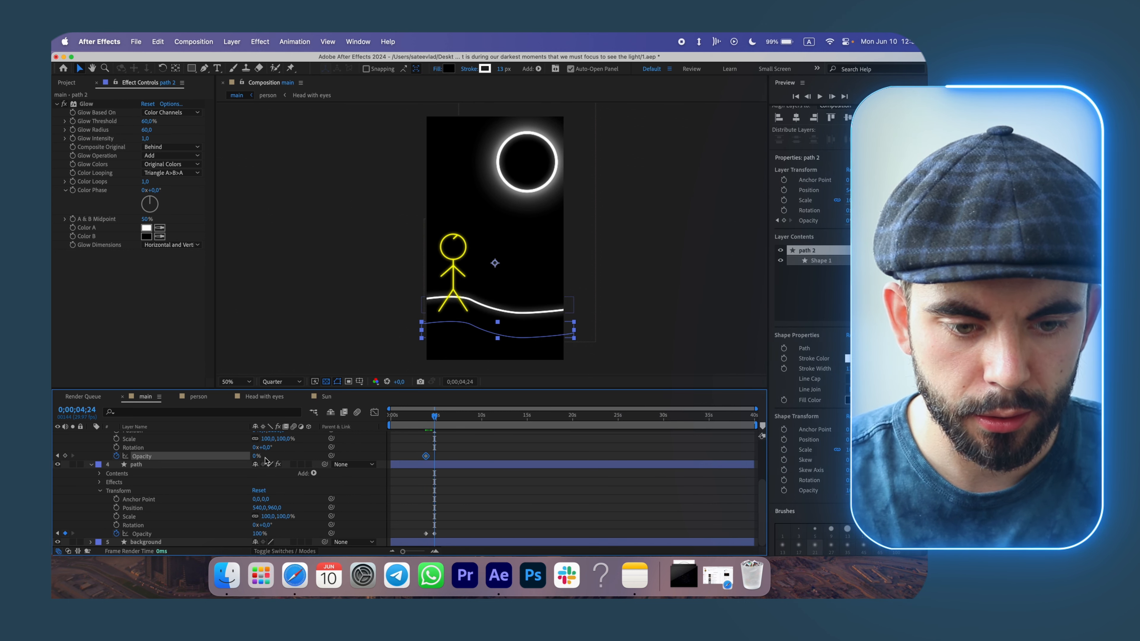
Select both paths' Opacity keyframes and shift them slightly later.
{"action": "key", "text": "space"}
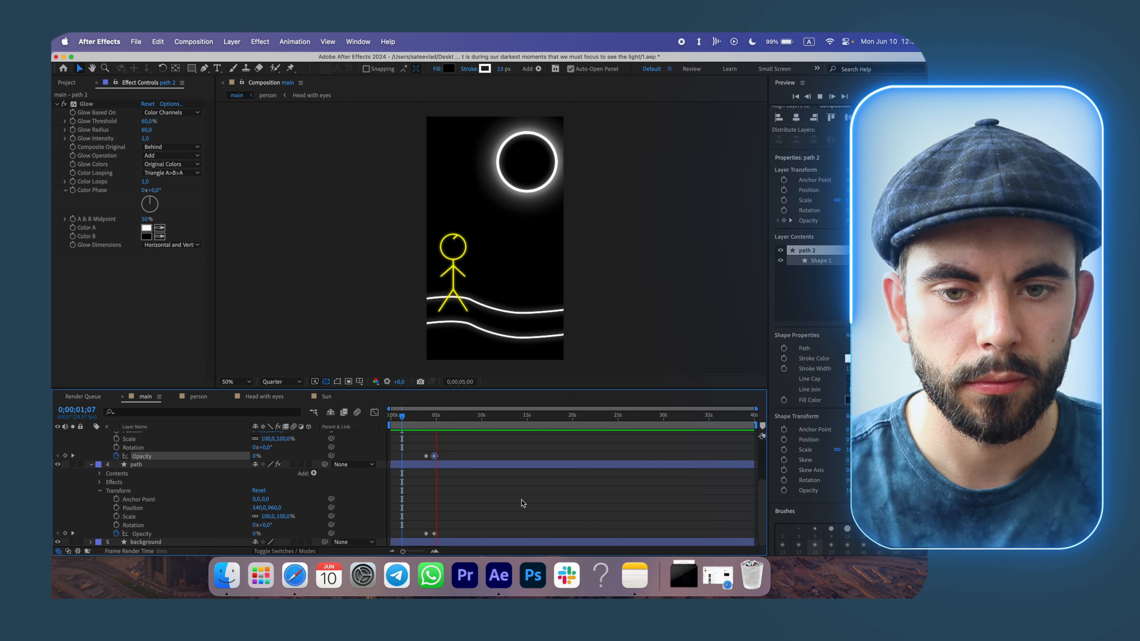
{"action": "key", "text": "space"}
{"action": "left_click_drag", "start_coordinate": [421, 451], "coordinate": [445, 546]}
{"action": "left_click_drag", "start_coordinate": [435, 456], "coordinate": [444, 456]}
Preview the main composition from the beginning.
{"action": "key", "text": "Home"}
{"action": "key", "text": "space"}
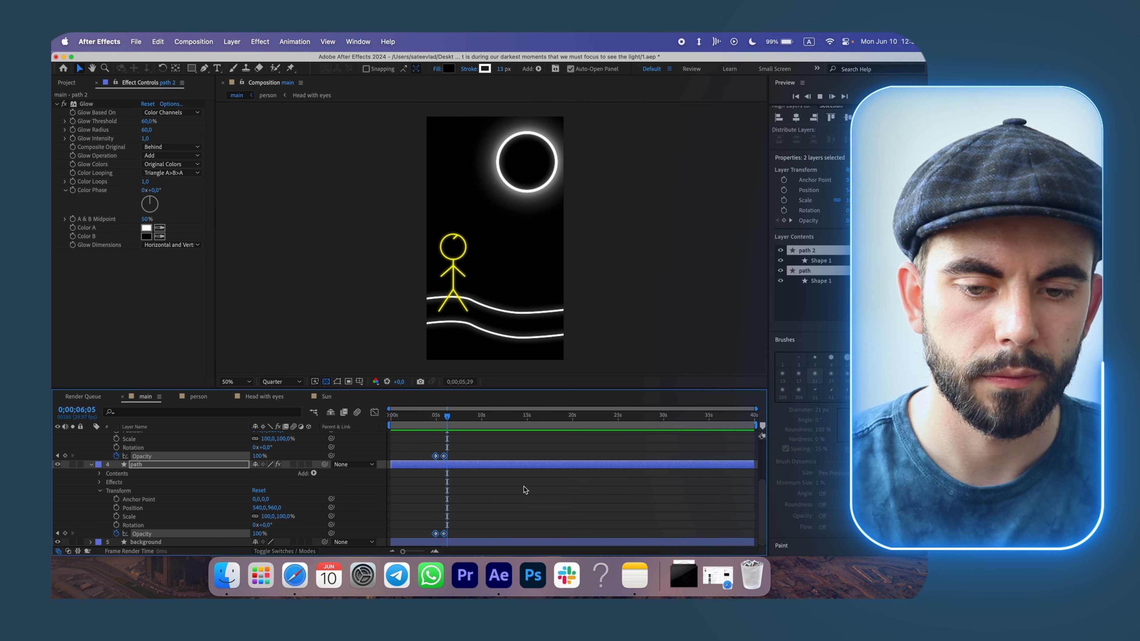
{"action": "key", "text": "space"}
{"action": "key", "text": "space"}
Nudge both paths' Opacity keyframes slightly earlier and deselect them.
{"action": "left_click_drag", "start_coordinate": [449, 417], "coordinate": [431, 417]}
{"action": "left_click_drag", "start_coordinate": [434, 458], "coordinate": [432, 458]}
{"action": "left_click", "coordinate": [451, 476]}
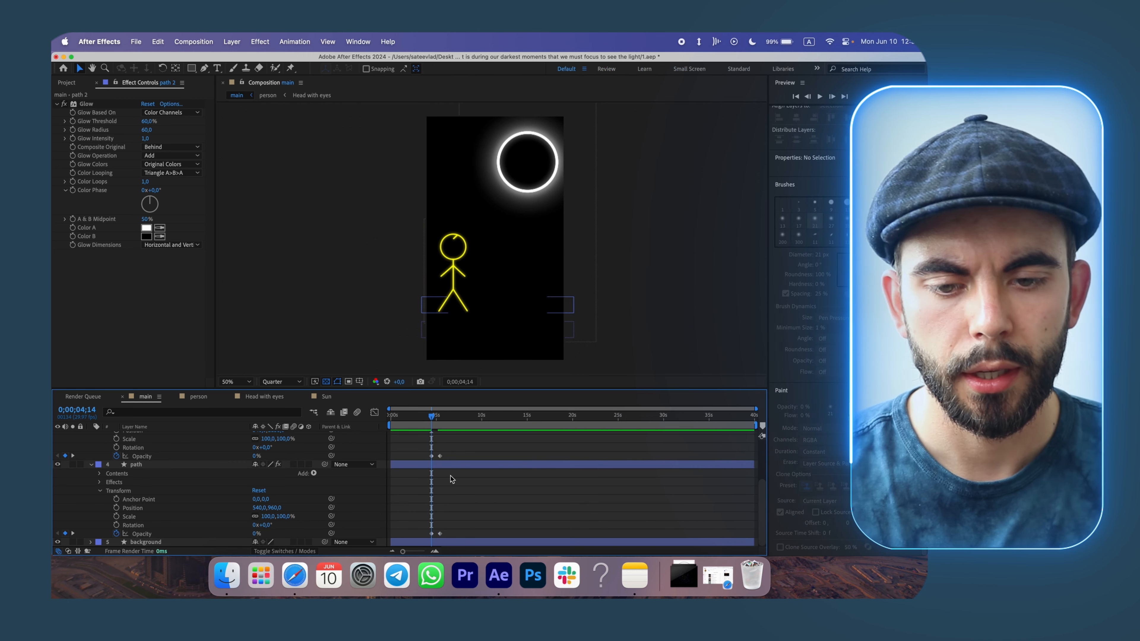
Scrub through the main timeline and collapse path 2's properties.
{"action": "left_click", "coordinate": [436, 418]}
{"action": "left_click_drag", "start_coordinate": [437, 422], "coordinate": [467, 442]}
{"action": "scroll", "coordinate": [488, 465], "scroll_direction": "up", "scroll_amount": 4}
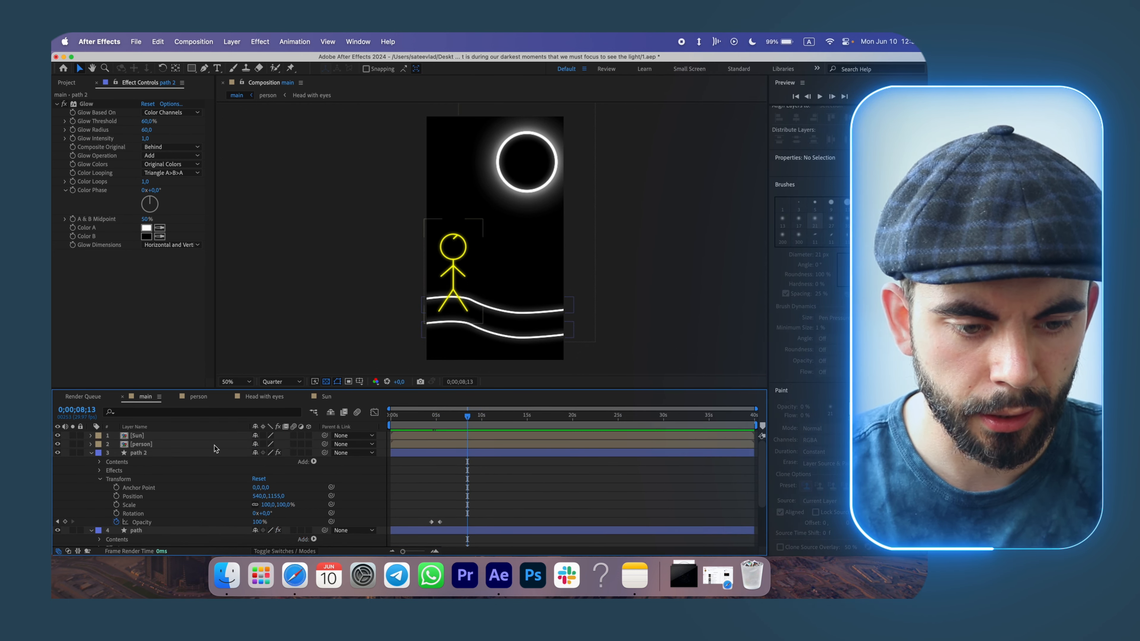
{"action": "left_click", "coordinate": [91, 453]}
{"action": "left_click", "coordinate": [440, 417]}
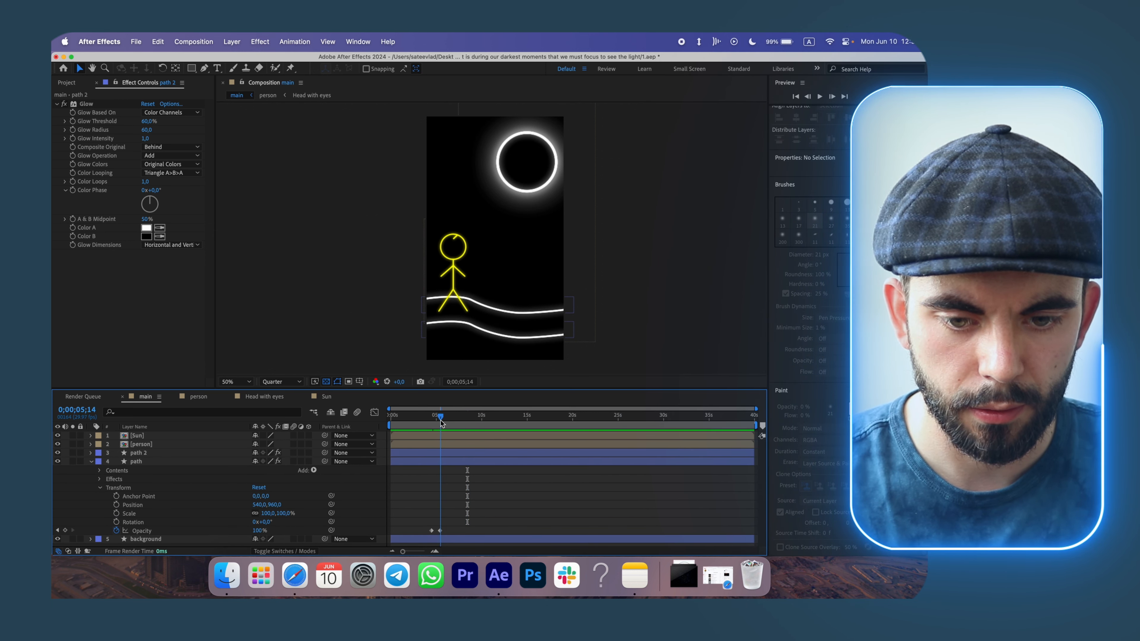
Copy the head's Position and Rotation keyframes and paste them at 5;15 in the person composition.
{"action": "left_click", "coordinate": [194, 400]}
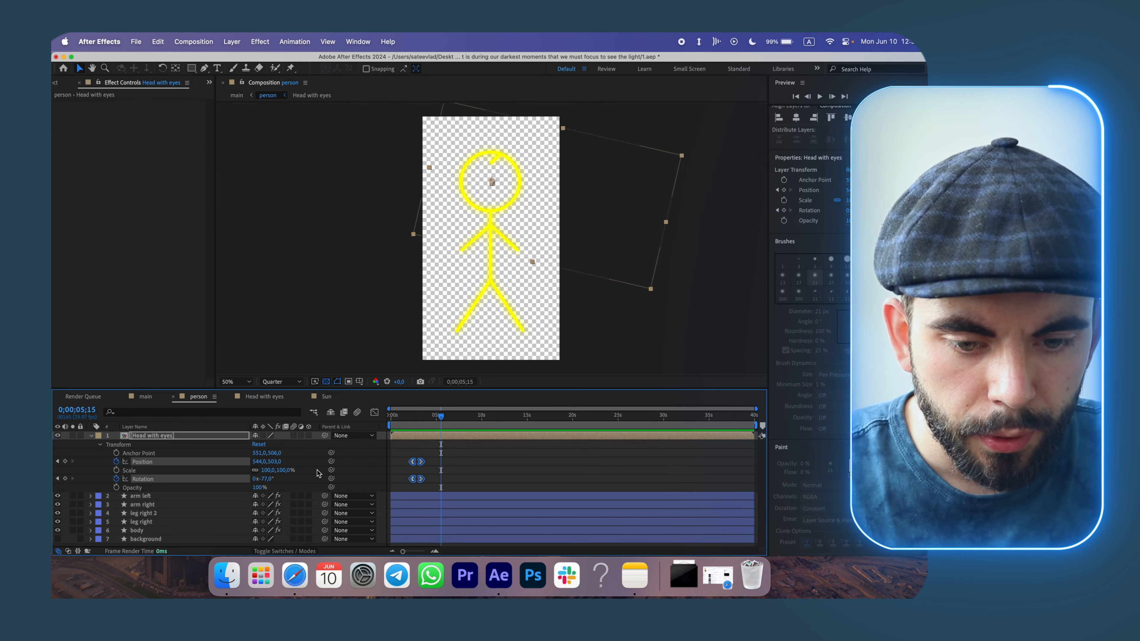
{"action": "left_click_drag", "start_coordinate": [407, 449], "coordinate": [416, 488]}
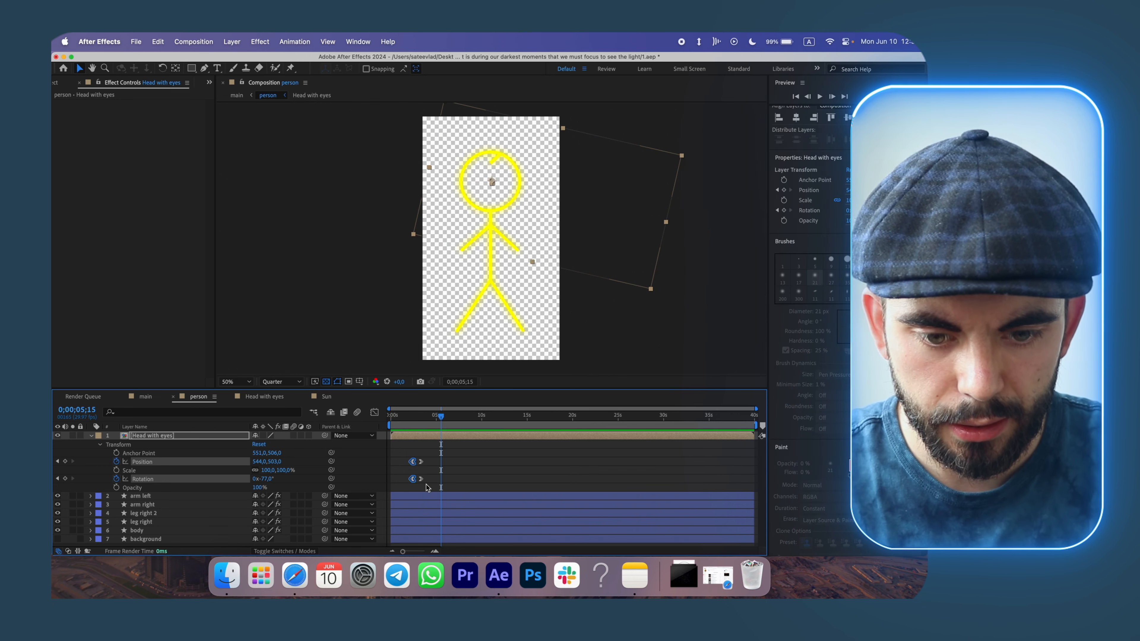
{"action": "key", "text": "super+v"}
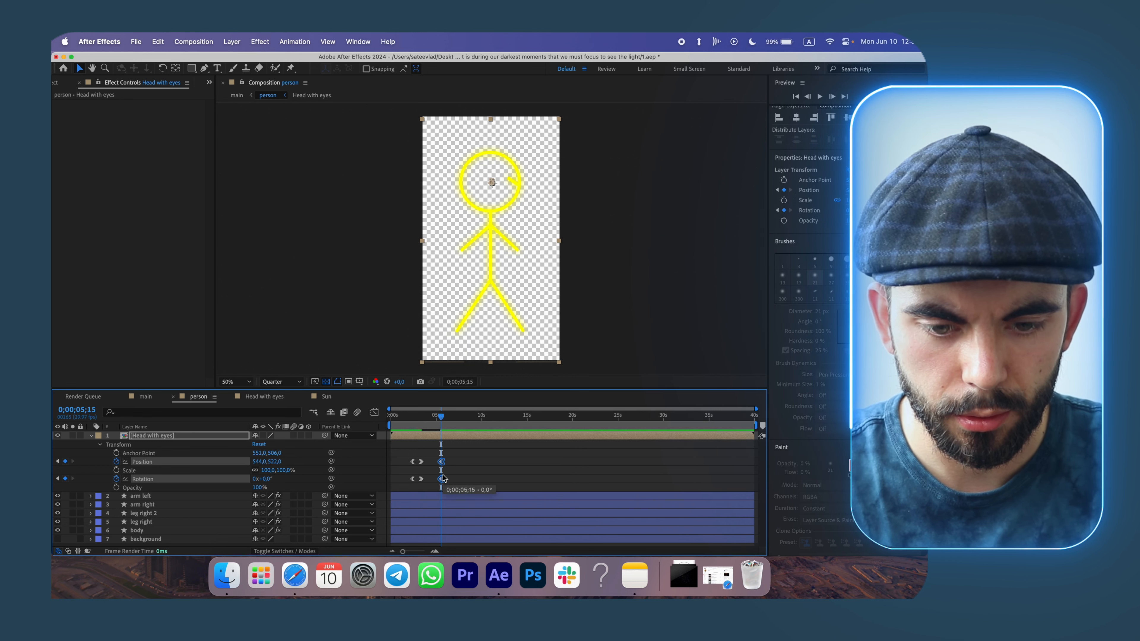
{"action": "left_click_drag", "start_coordinate": [443, 478], "coordinate": [421, 479]}
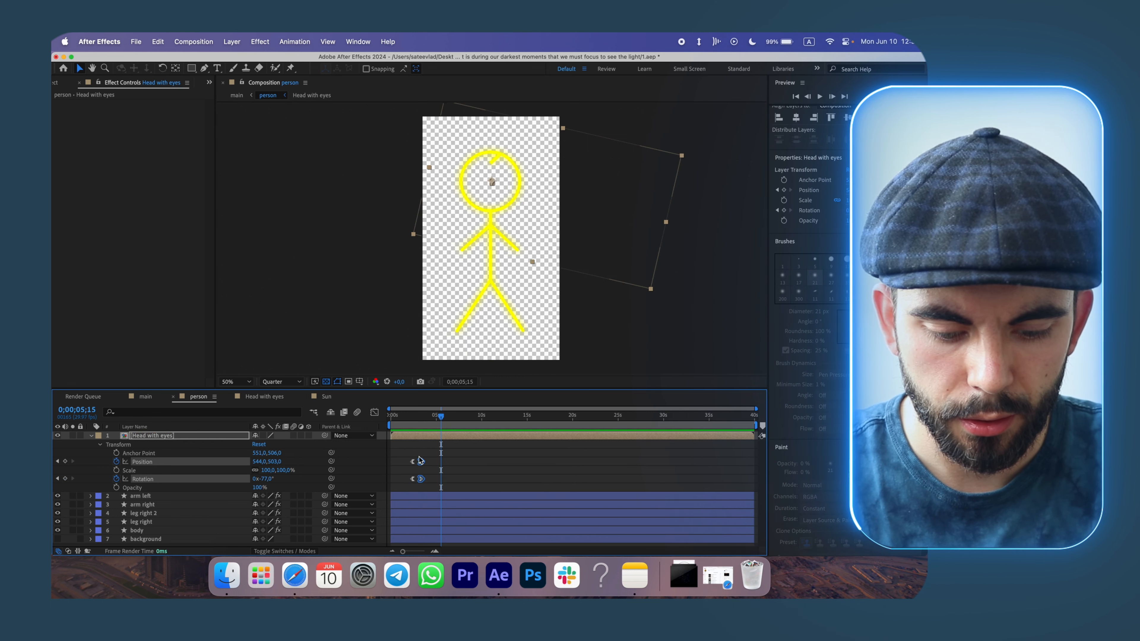
{"action": "key", "text": "super+c"}
{"action": "key", "text": "super+v"}
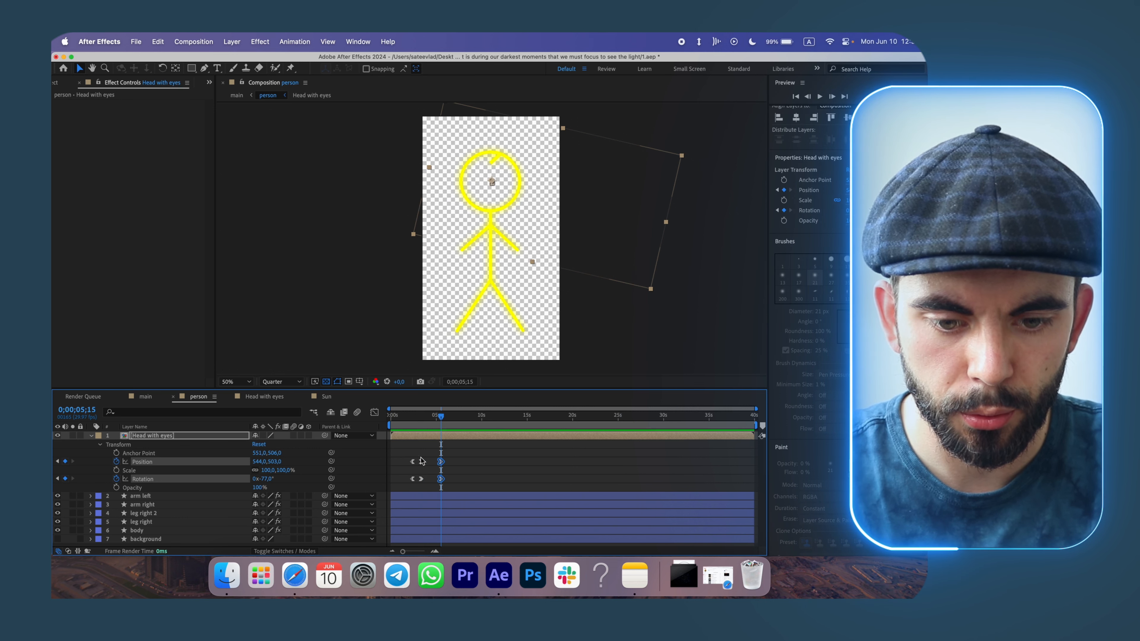
{"action": "left_click_drag", "start_coordinate": [441, 417], "coordinate": [447, 419]}
Copy the head's first keyframes to 6;07 and apply Easy Ease to the new keyframe pair.
{"action": "left_click_drag", "start_coordinate": [407, 453], "coordinate": [417, 484]}
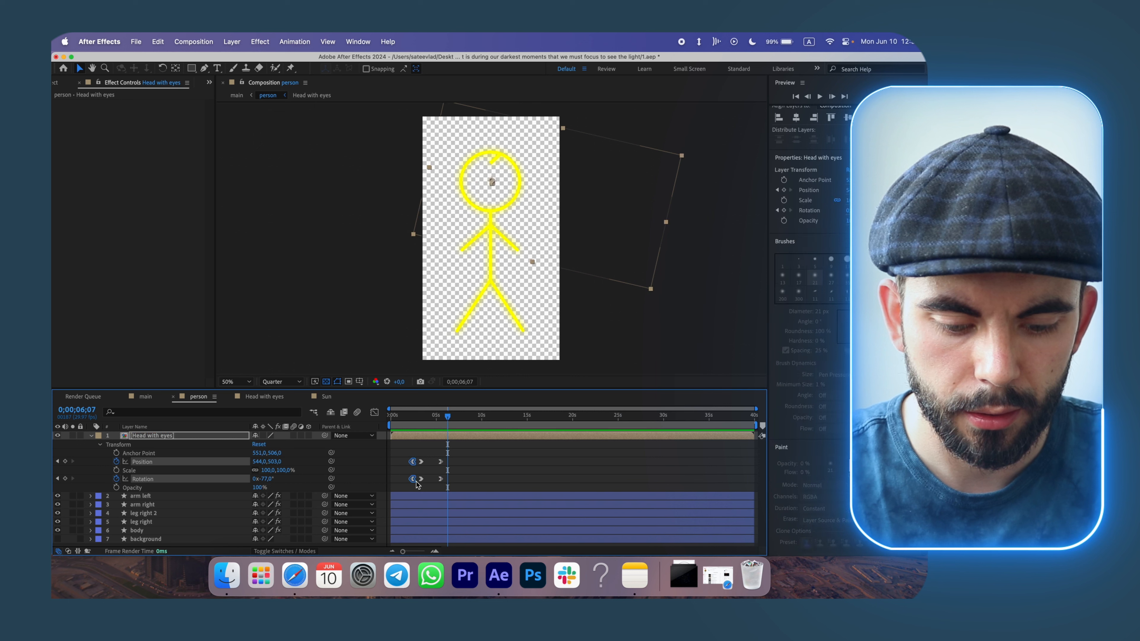
{"action": "left_click_drag", "start_coordinate": [434, 442], "coordinate": [447, 490]}
{"action": "right_click", "coordinate": [446, 479]}
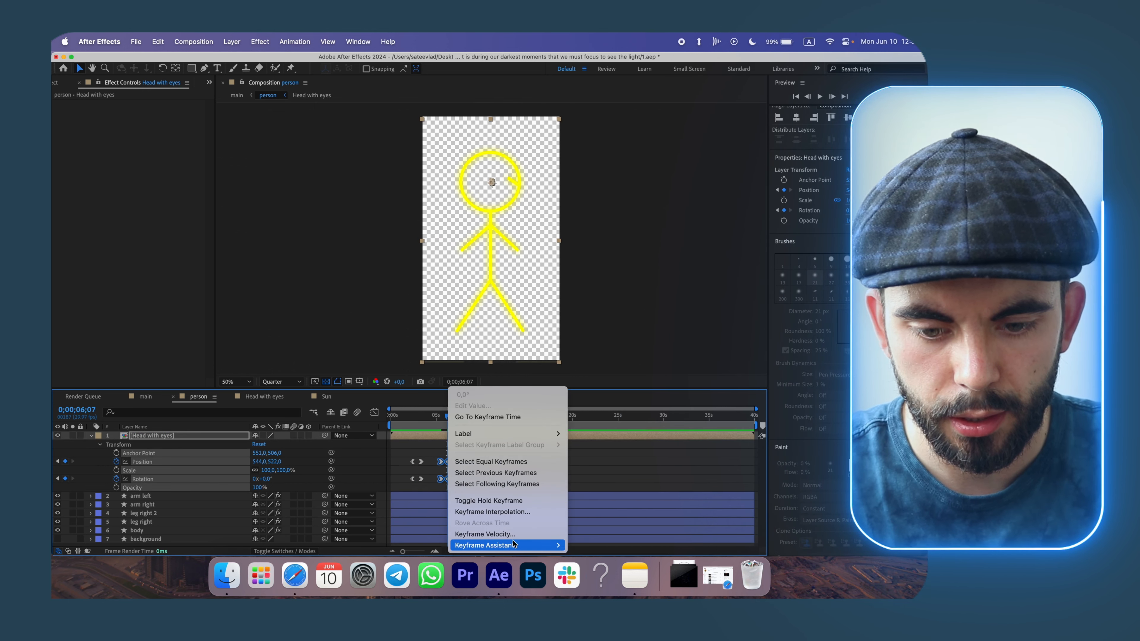
{"action": "mouse_move", "coordinate": [515, 544]}
{"action": "left_click", "coordinate": [588, 478]}
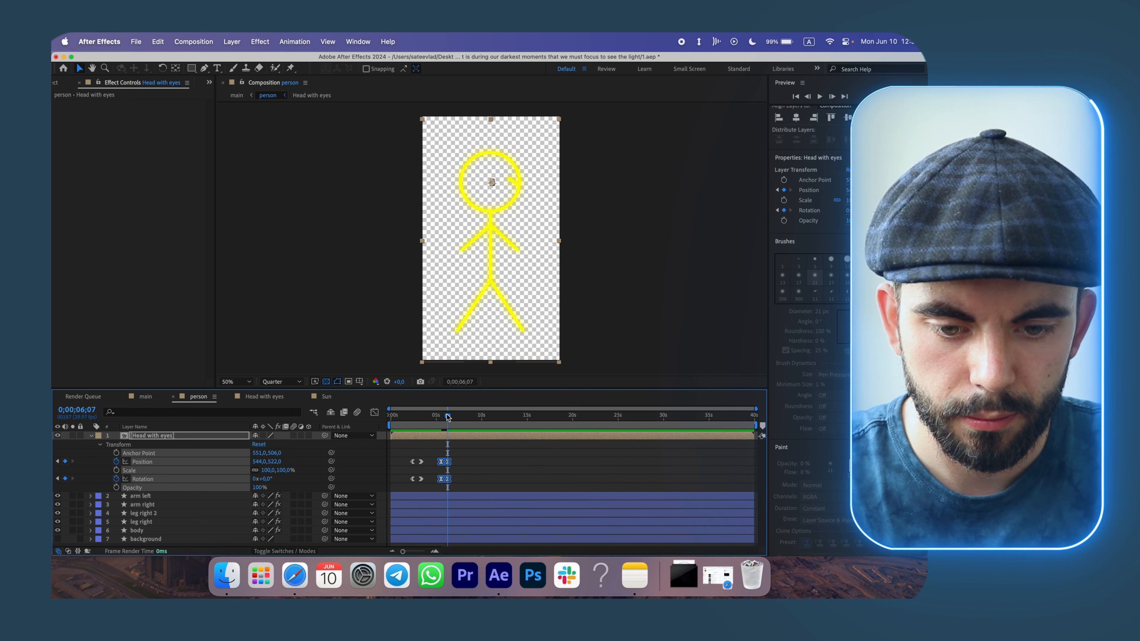
Preview the head animation in the person composition, then in the main composition.
{"action": "left_click", "coordinate": [436, 415]}
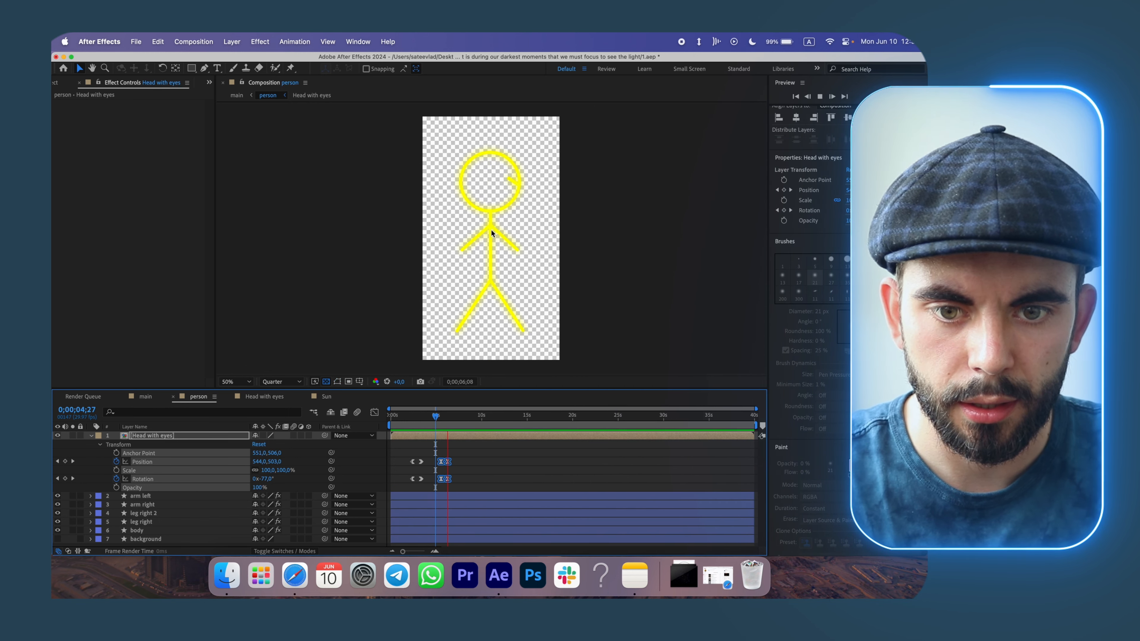
{"action": "key", "text": "space"}
{"action": "left_click", "coordinate": [155, 397]}
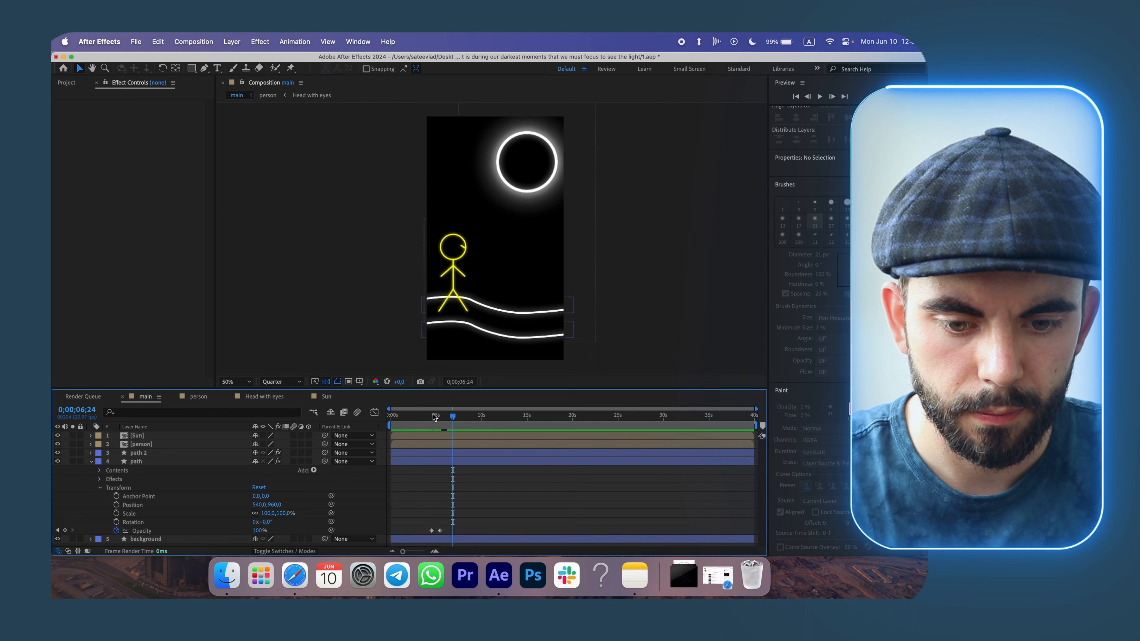
{"action": "left_click_drag", "start_coordinate": [436, 416], "coordinate": [432, 418]}
{"action": "key", "text": "space"}
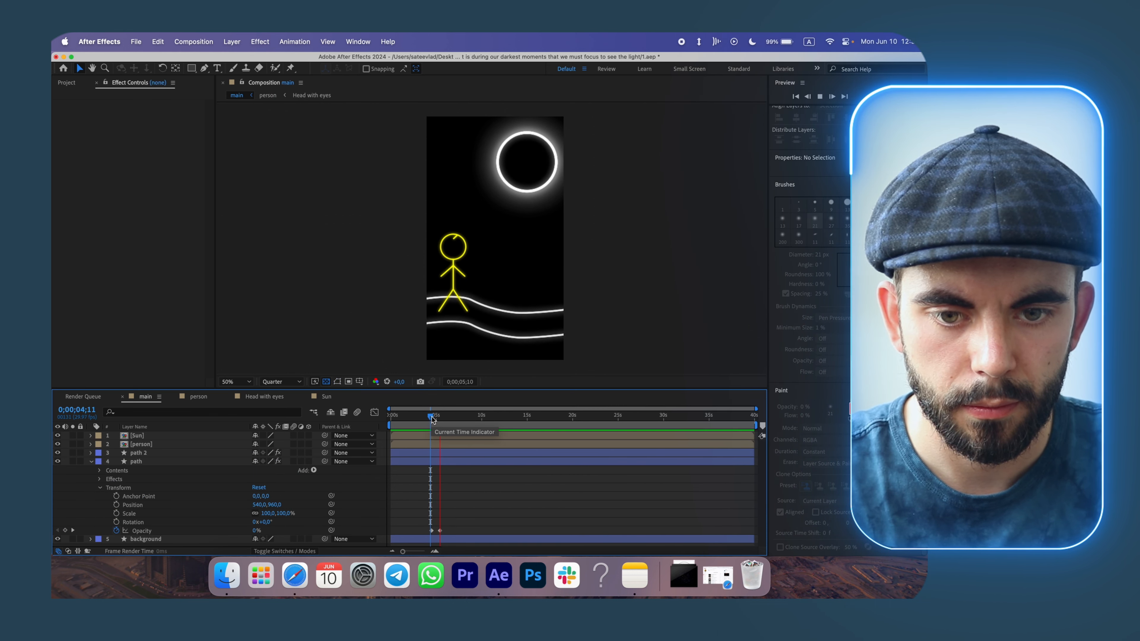
Copy the quote from Notes and paste it as a new text layer in the main composition, breaking the line after 'moments'.
{"action": "left_click", "coordinate": [629, 578]}
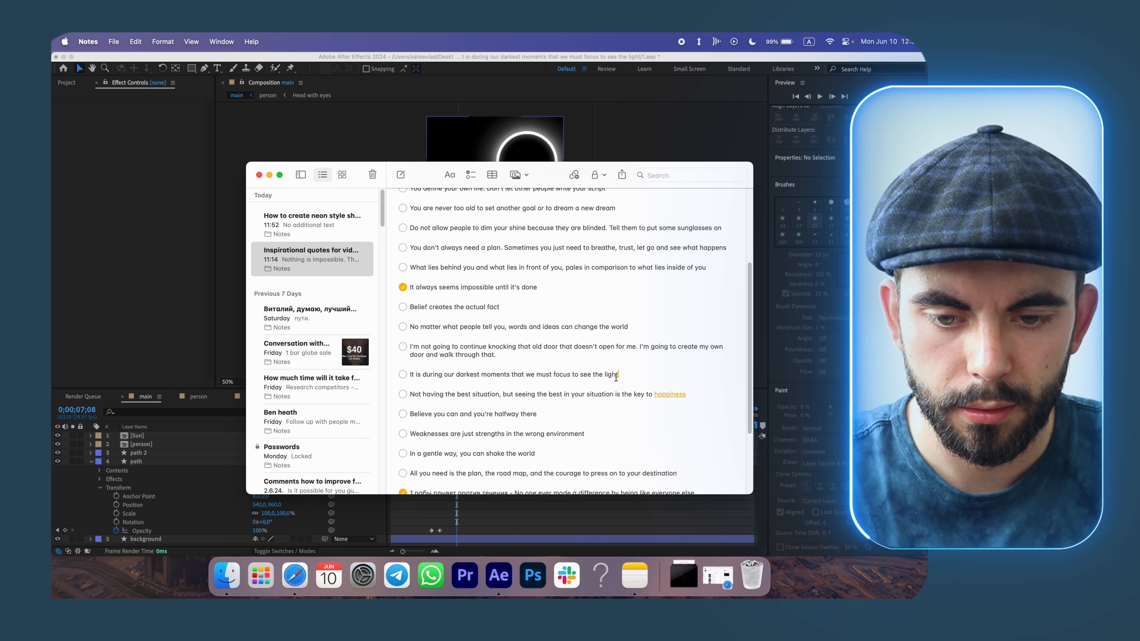
{"action": "left_click", "coordinate": [179, 281]}
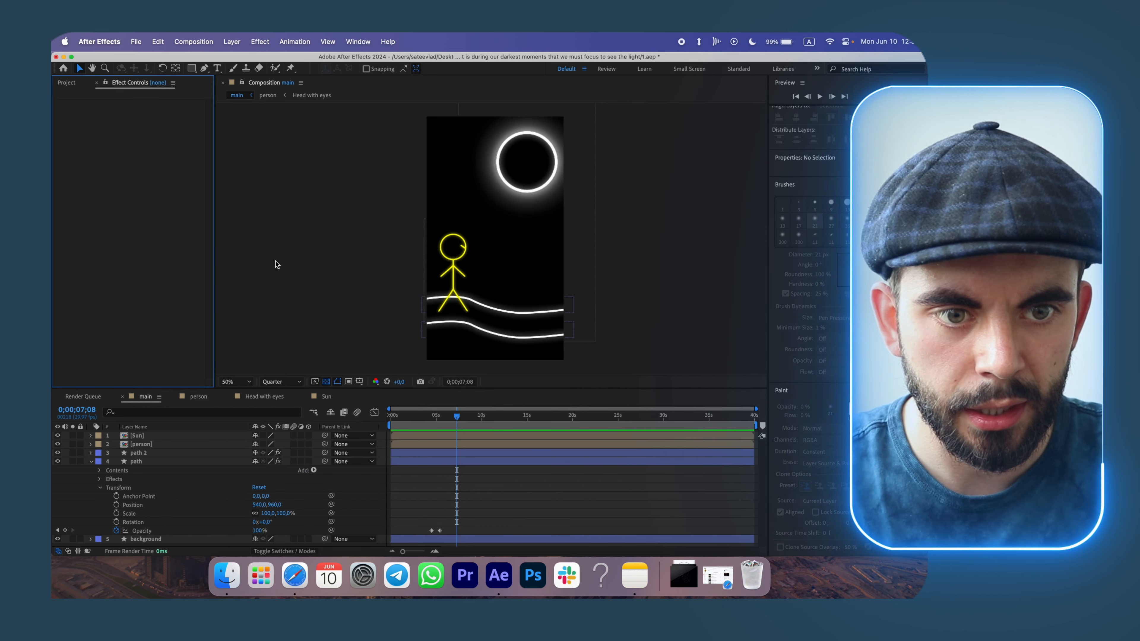
{"action": "key", "text": "super+t"}
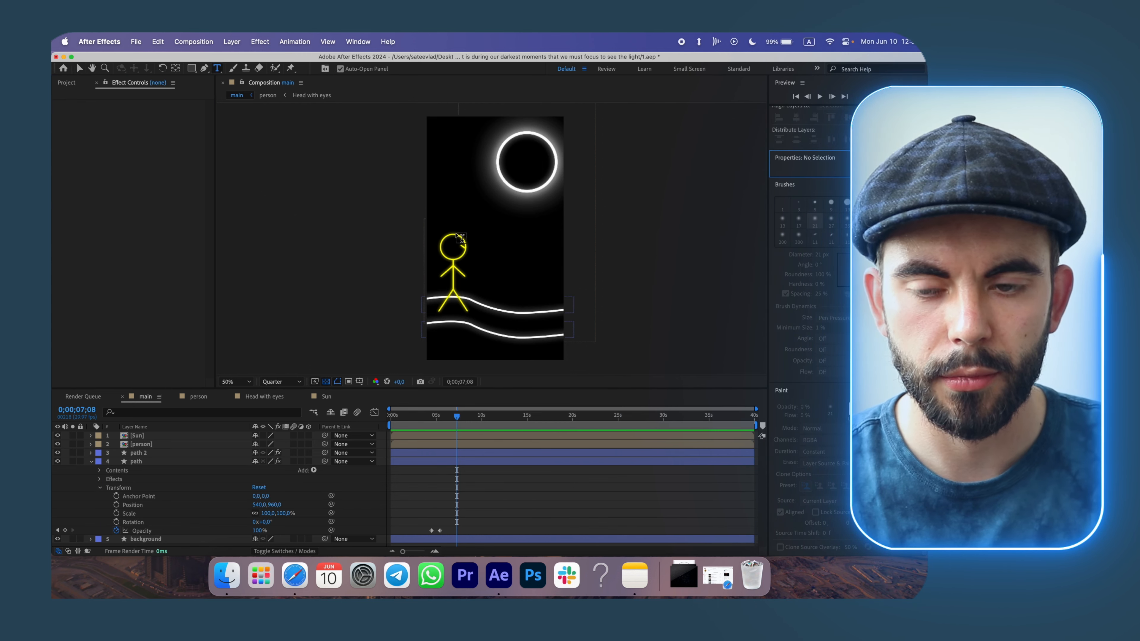
{"action": "left_click", "coordinate": [463, 215]}
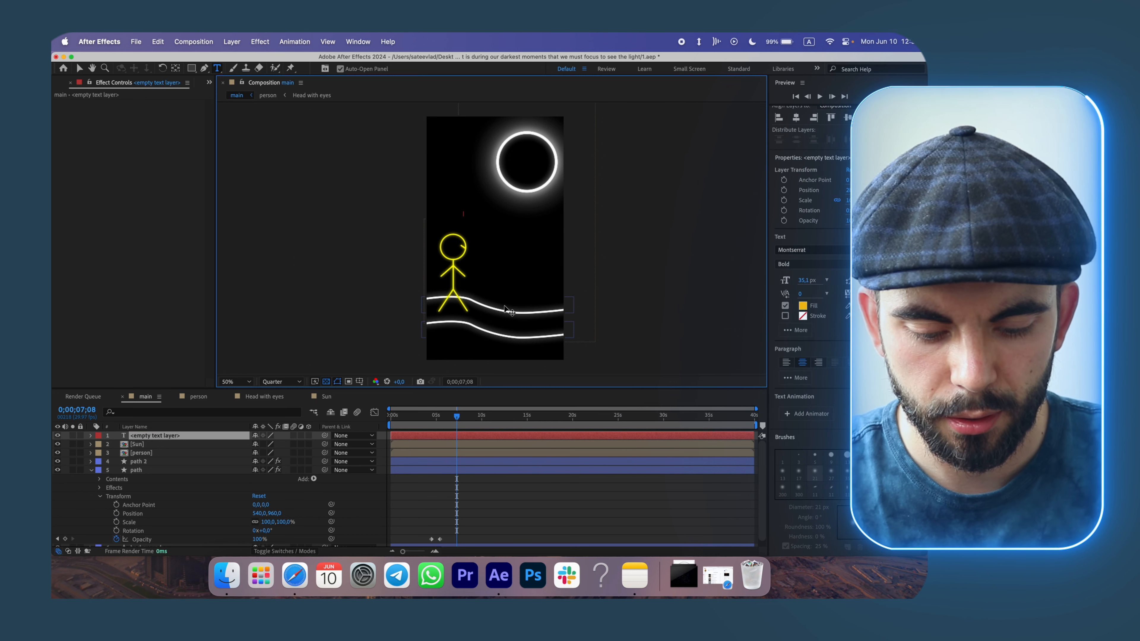
{"action": "key", "text": "super+v"}
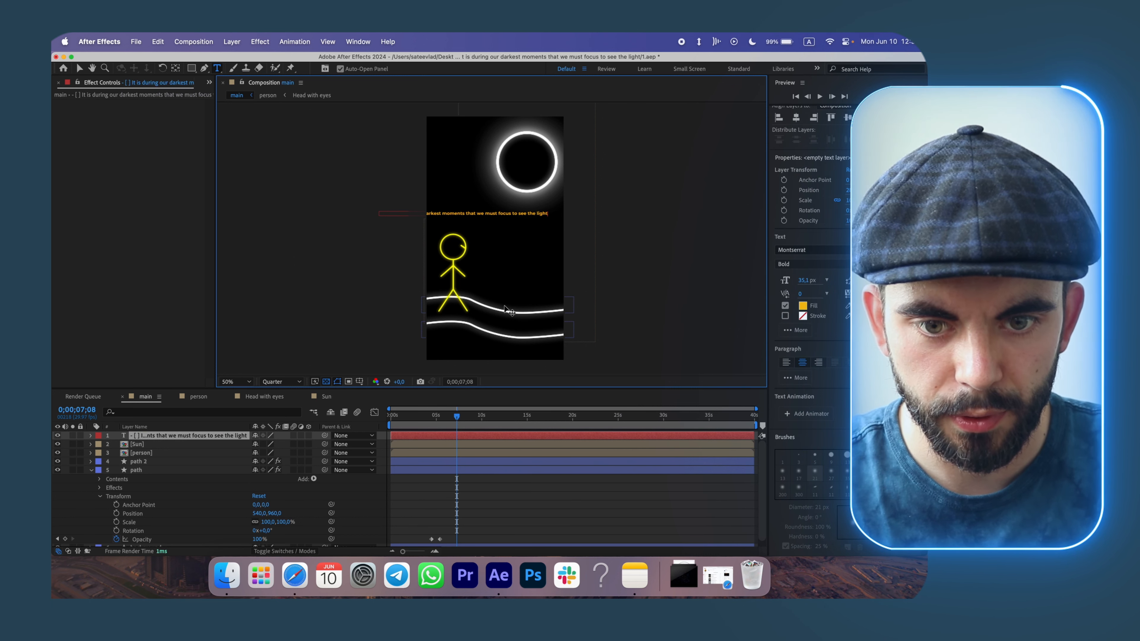
{"action": "left_click", "coordinate": [466, 218]}
{"action": "key", "text": "Return"}
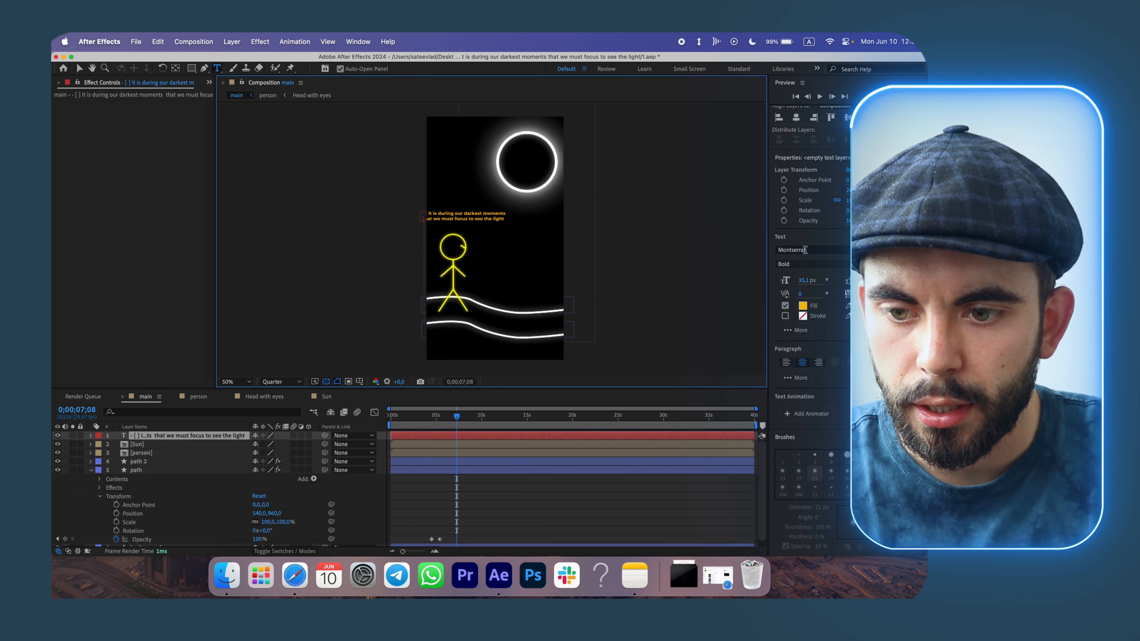
Delete the stray characters at the beginning of the pasted quote text.
{"action": "left_click", "coordinate": [797, 121]}
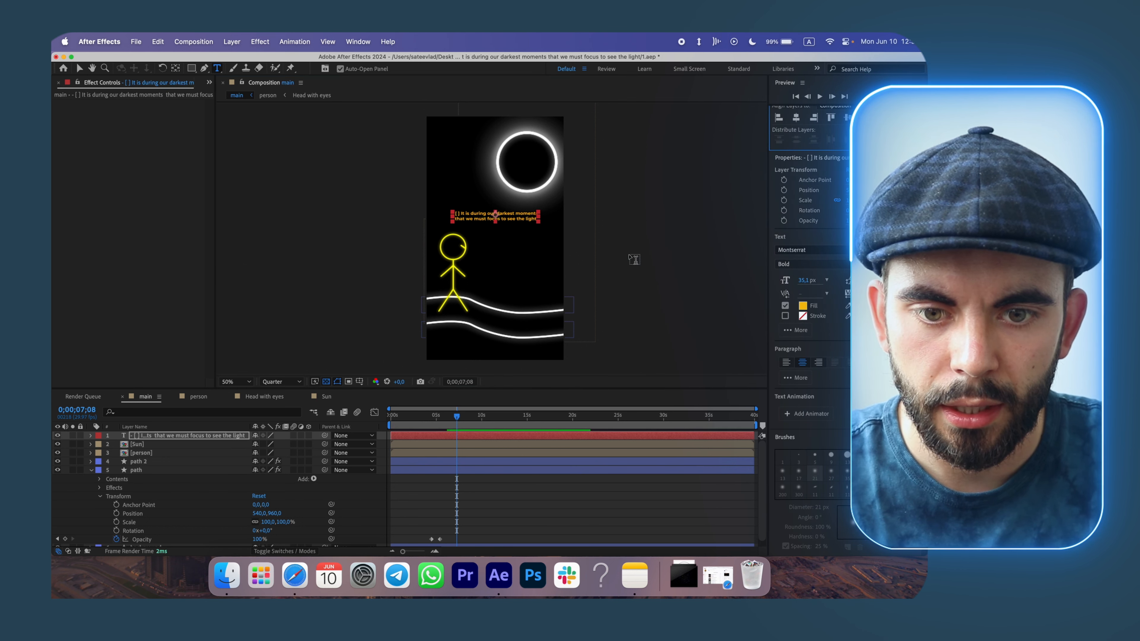
{"action": "left_click", "coordinate": [461, 212]}
{"action": "key", "text": "BackSpace"}
{"action": "key", "text": "BackSpace"}
{"action": "key", "text": "BackSpace"}
{"action": "key", "text": "BackSpace"}
{"action": "key", "text": "BackSpace"}
{"action": "key", "text": "BackSpace"}
Zoom into the text and set the composition preview resolution to Half.
{"action": "scroll", "coordinate": [480, 291], "scroll_direction": "up", "scroll_amount": 1}
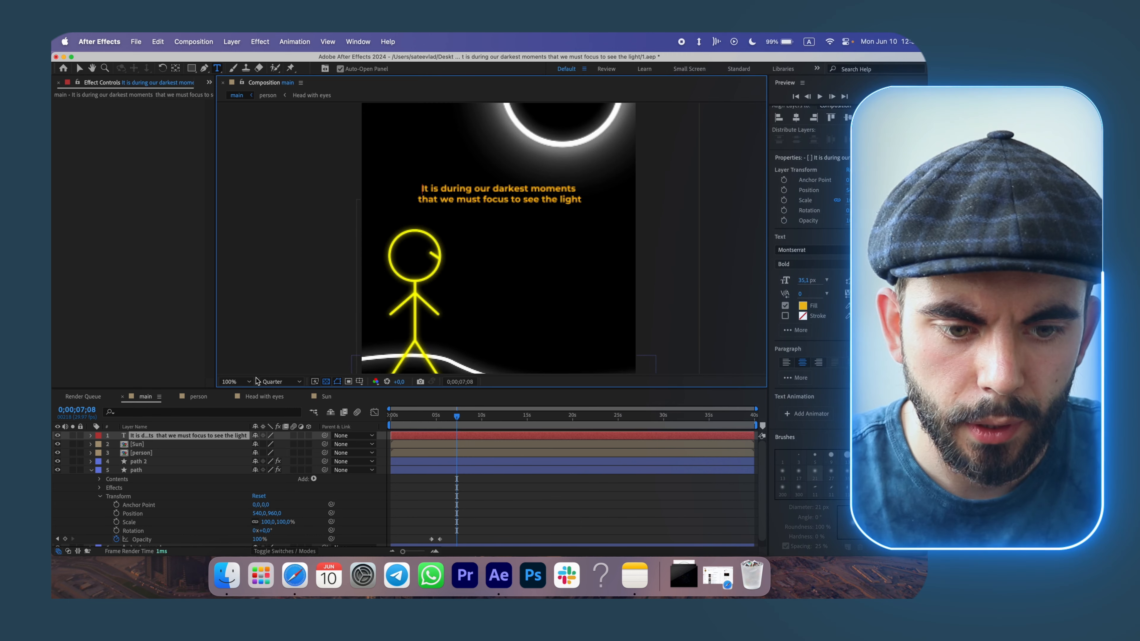
{"action": "left_click", "coordinate": [270, 383]}
{"action": "left_click", "coordinate": [276, 406]}
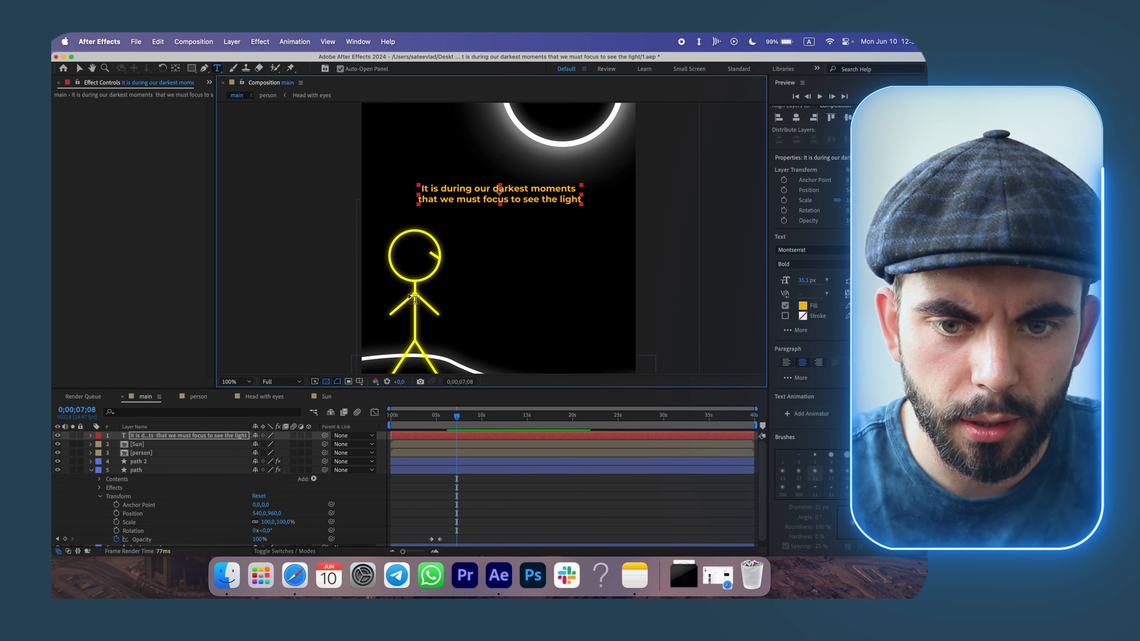
{"action": "scroll", "coordinate": [520, 256], "scroll_direction": "down", "scroll_amount": 1}
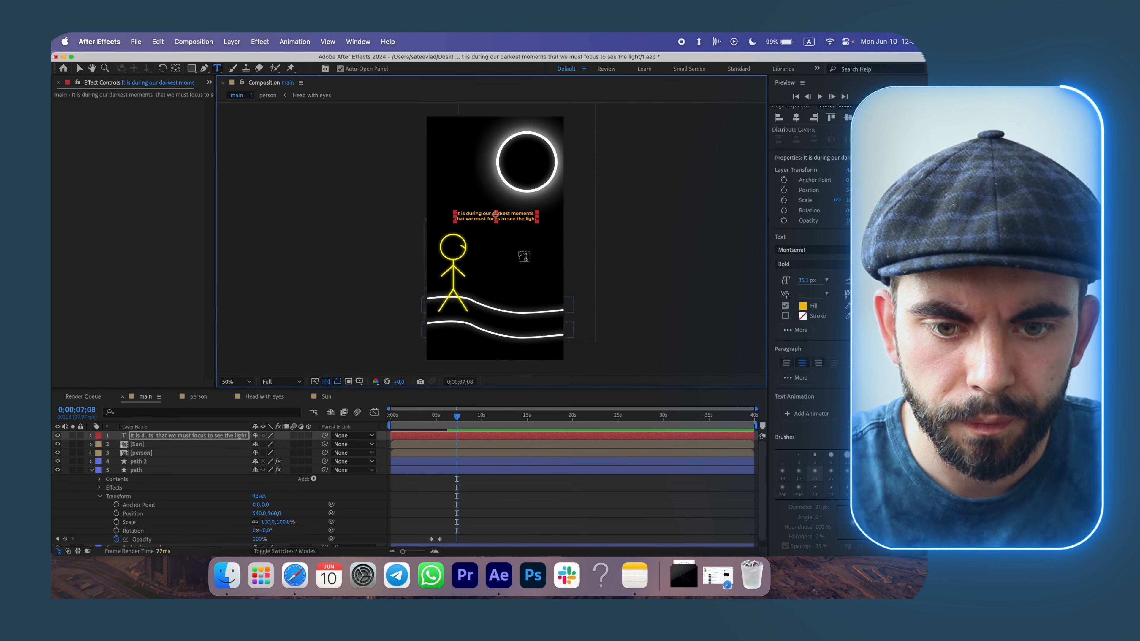
{"action": "scroll", "coordinate": [521, 256], "scroll_direction": "up", "scroll_amount": 1}
{"action": "left_click", "coordinate": [287, 381]}
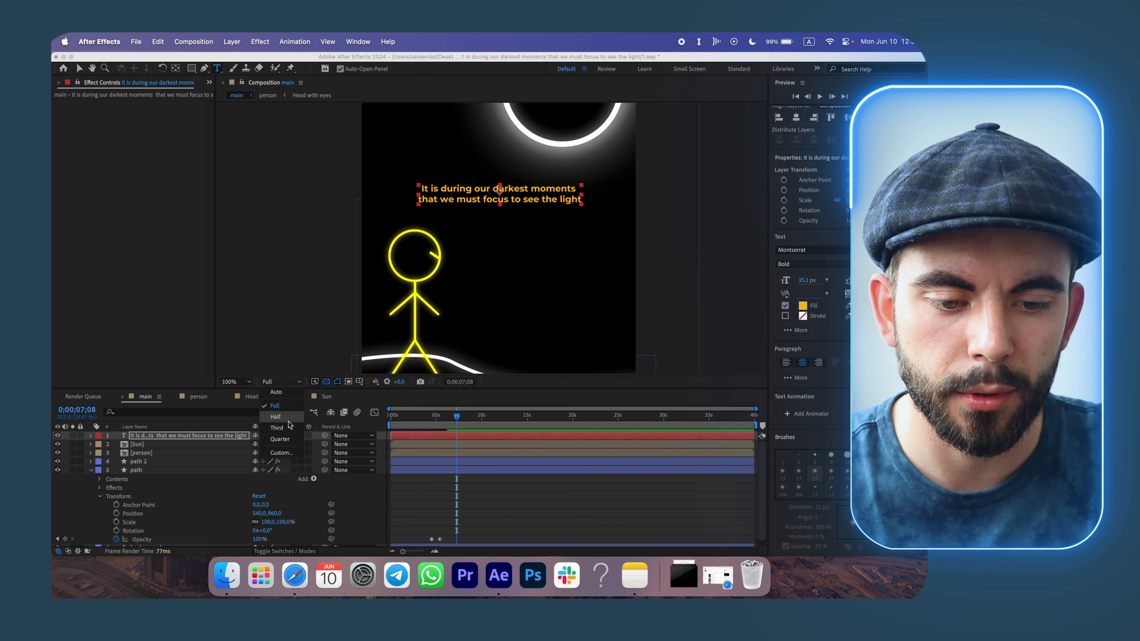
{"action": "left_click", "coordinate": [282, 439]}
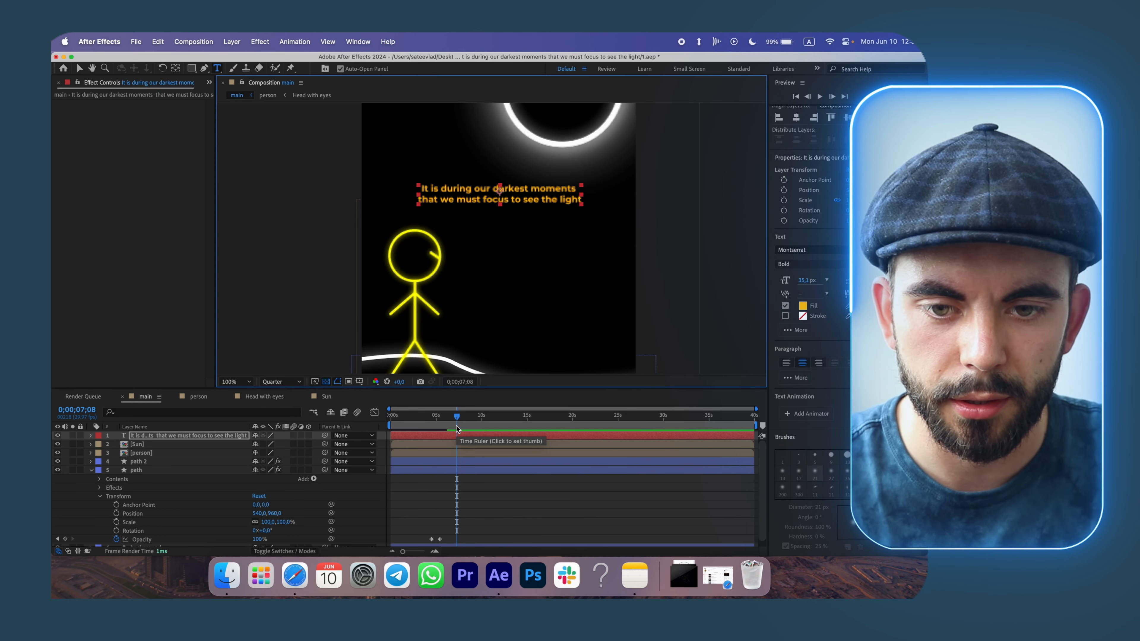
{"action": "left_click", "coordinate": [282, 381]}
{"action": "left_click", "coordinate": [281, 421]}
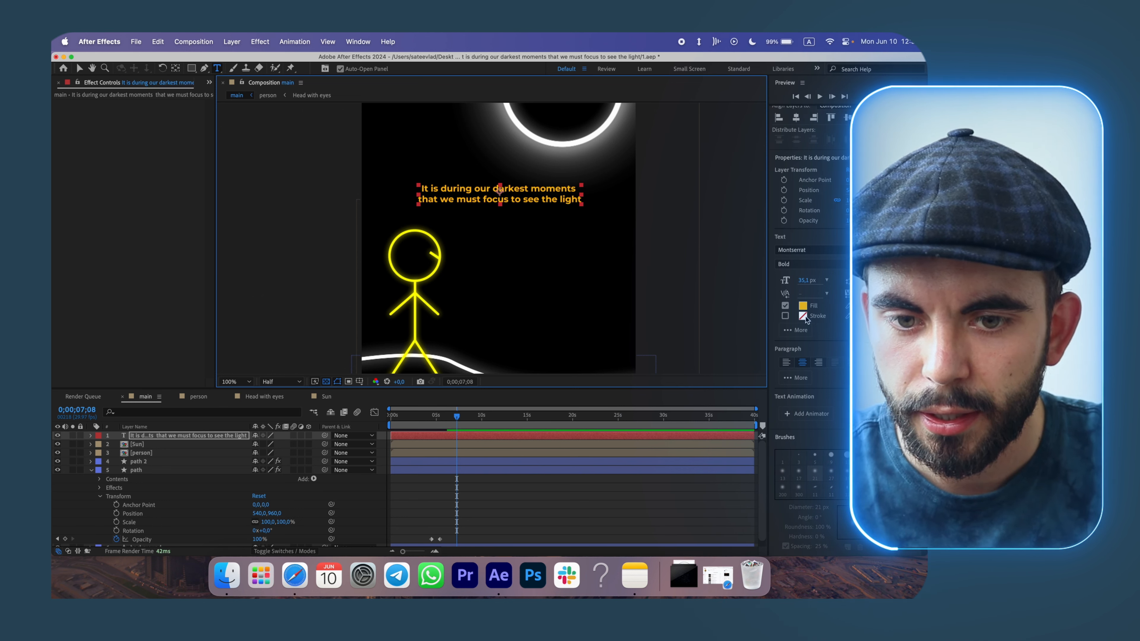
Search the effects and presets for glow and apply the 'Glow for text' preset to the text layer.
{"action": "scroll", "coordinate": [810, 314], "scroll_direction": "up", "scroll_amount": 5}
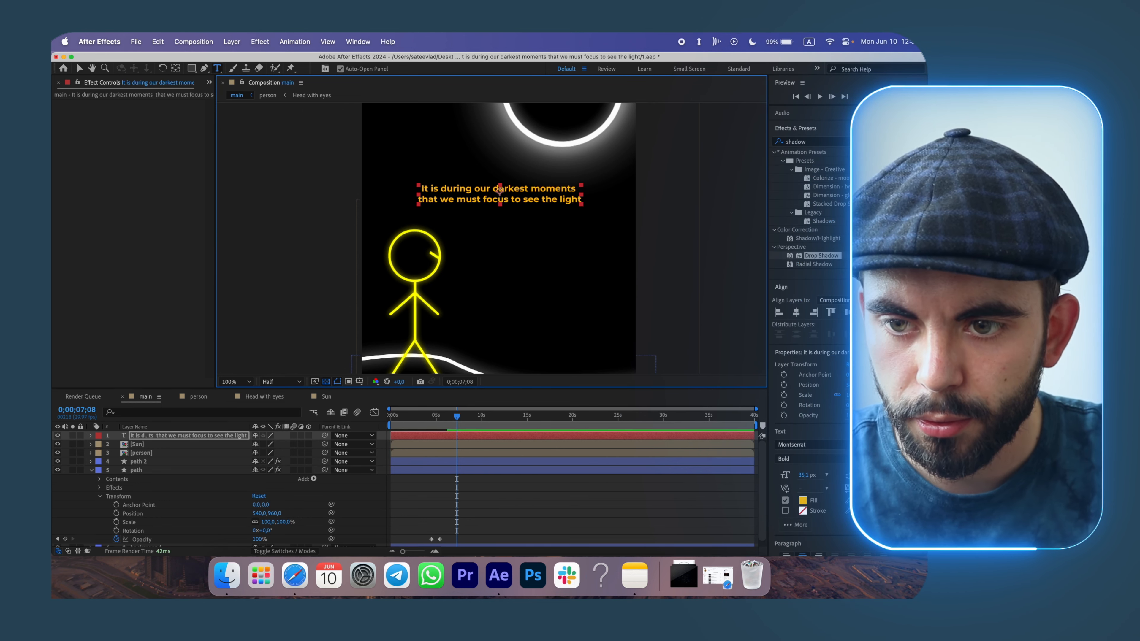
{"action": "left_click", "coordinate": [808, 142]}
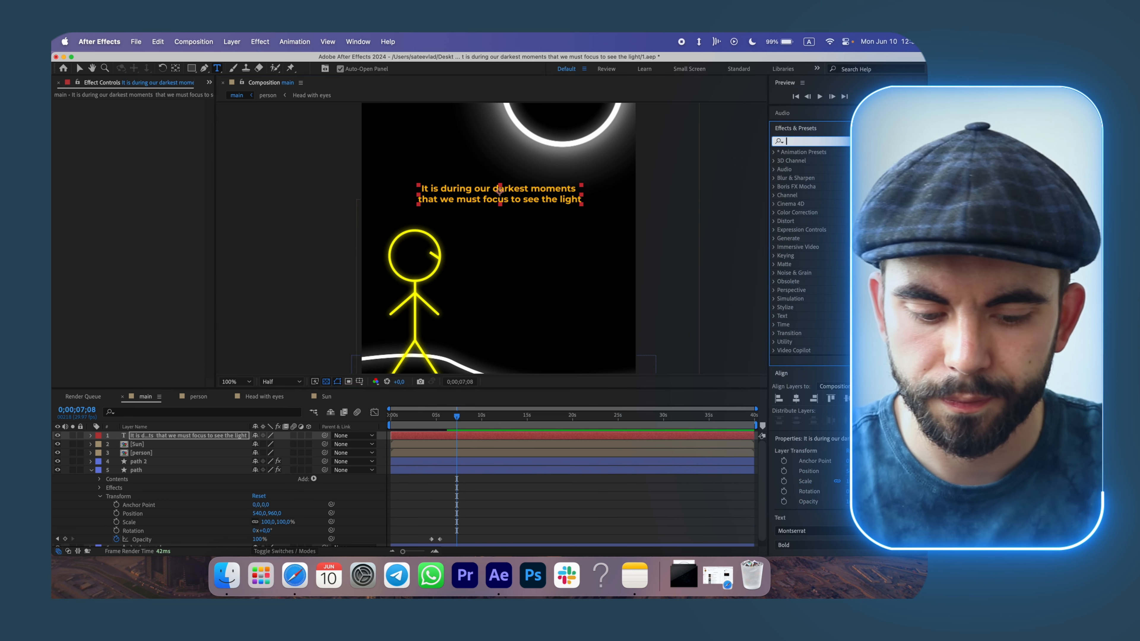
{"action": "type", "text": "glow"}
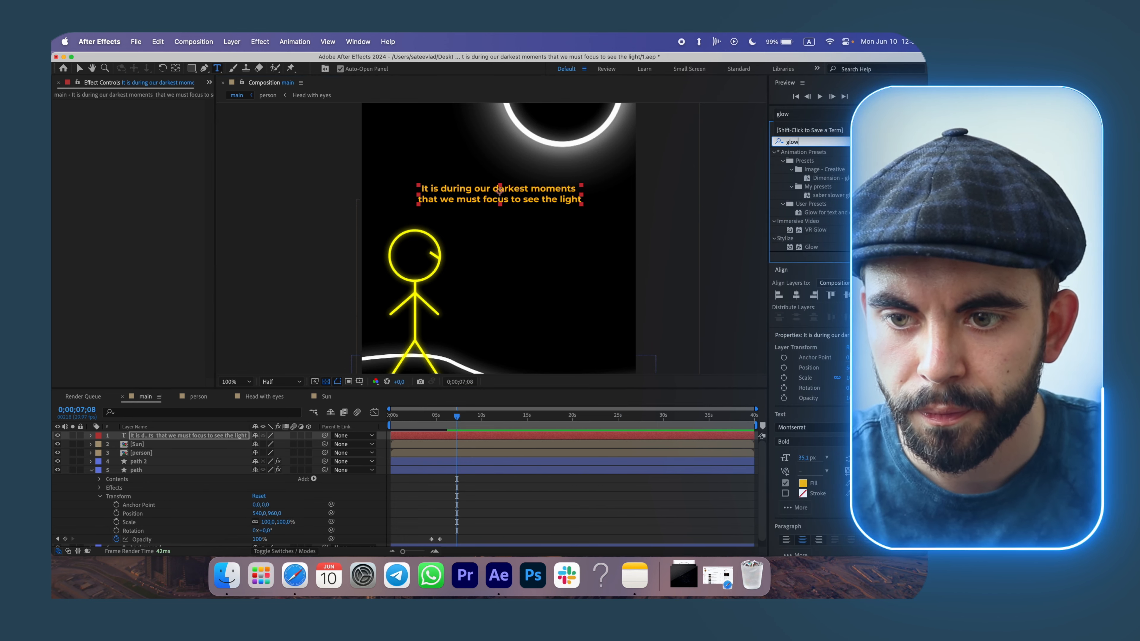
{"action": "left_click_drag", "start_coordinate": [814, 214], "coordinate": [213, 438]}
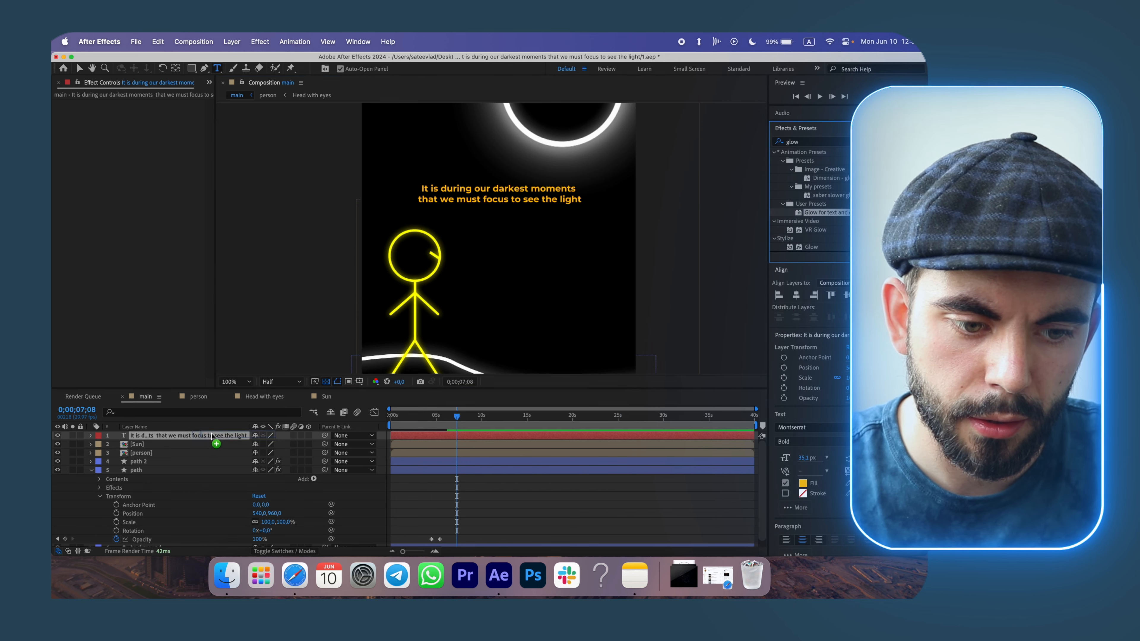
Set the text layer's Glow Radius to 90.
{"action": "left_click", "coordinate": [127, 332]}
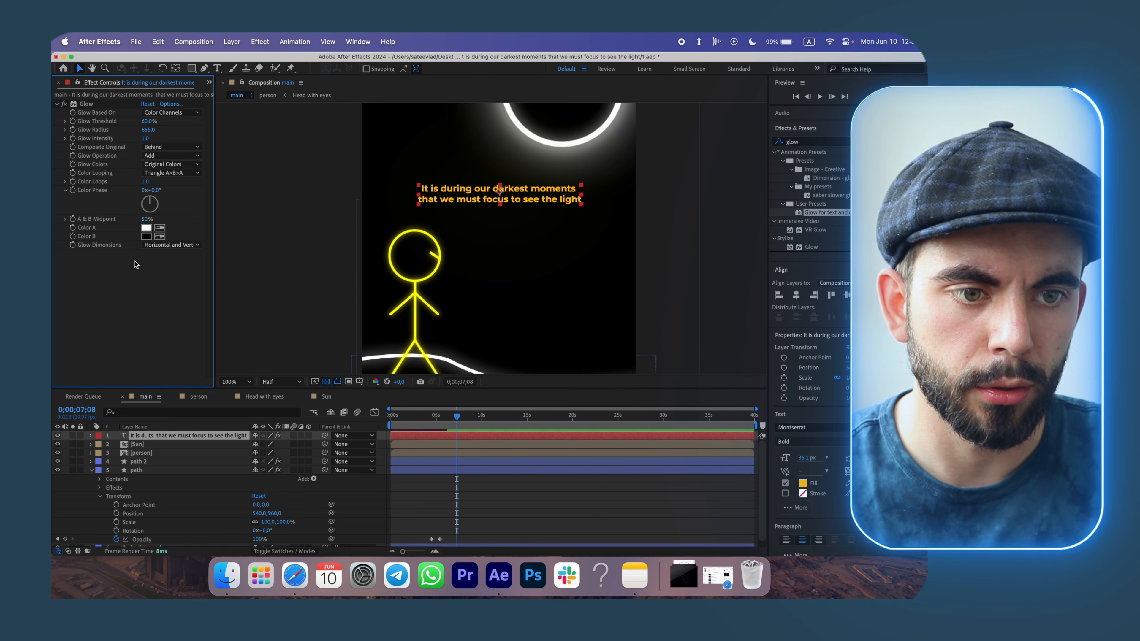
{"action": "left_click", "coordinate": [88, 104]}
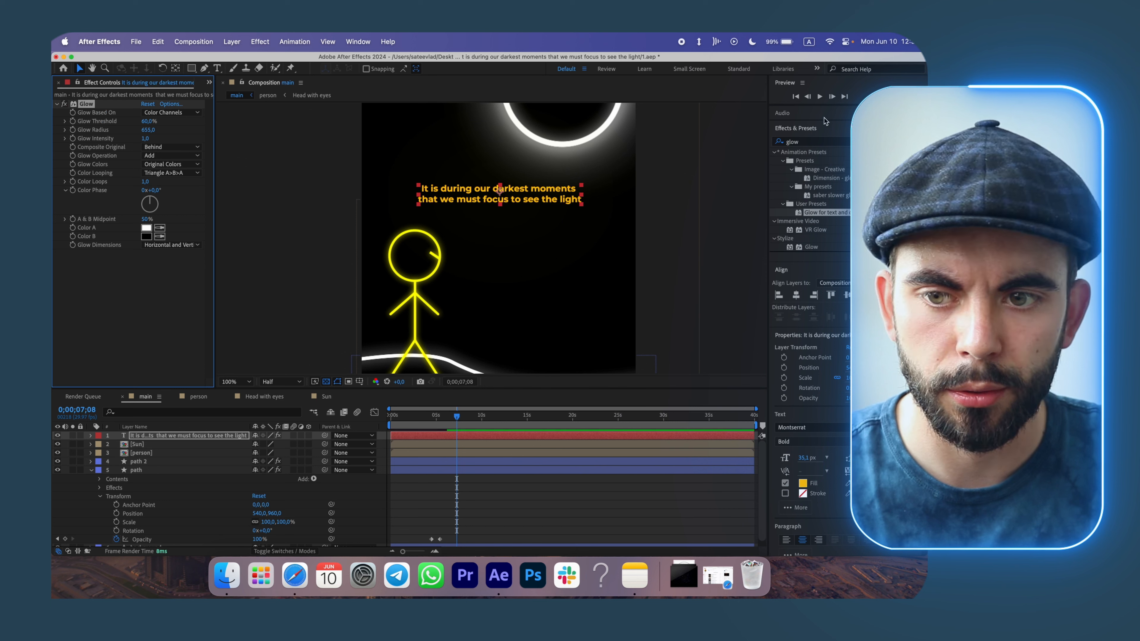
{"action": "left_click", "coordinate": [843, 132]}
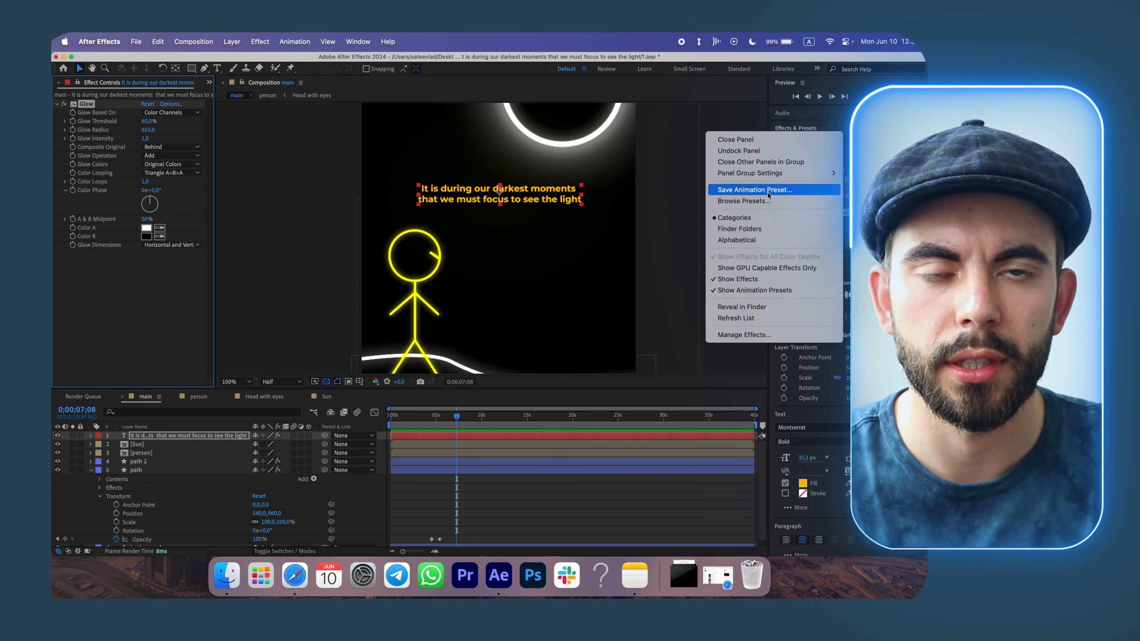
{"action": "left_click", "coordinate": [145, 324]}
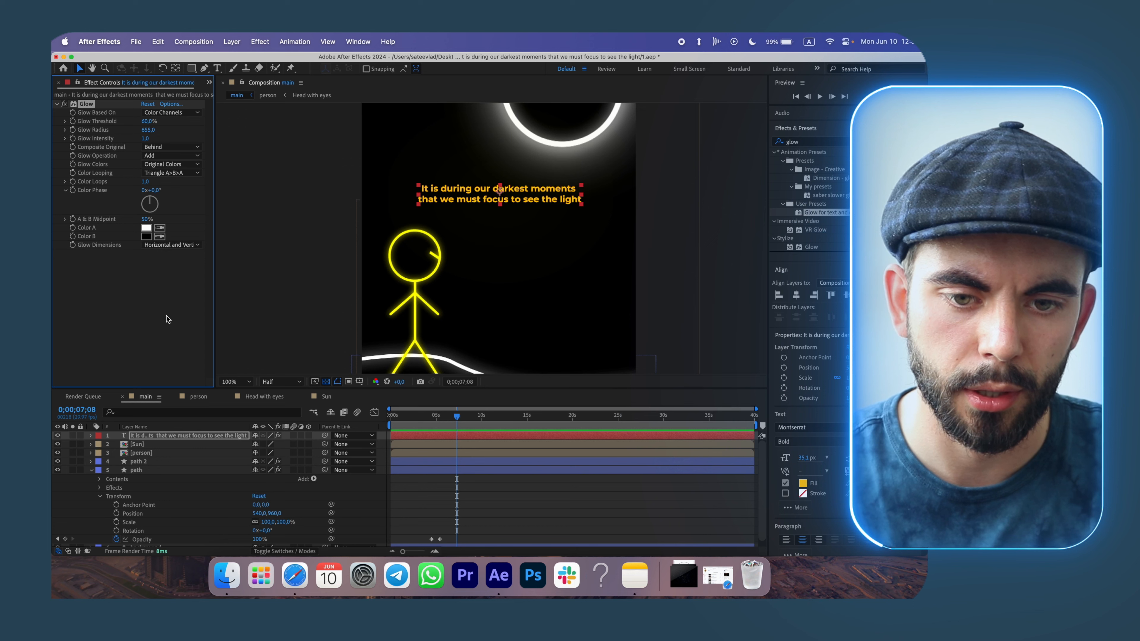
{"action": "left_click_drag", "start_coordinate": [150, 131], "coordinate": [75, 134]}
{"action": "left_click", "coordinate": [147, 130]}
{"action": "type", "text": "50"}
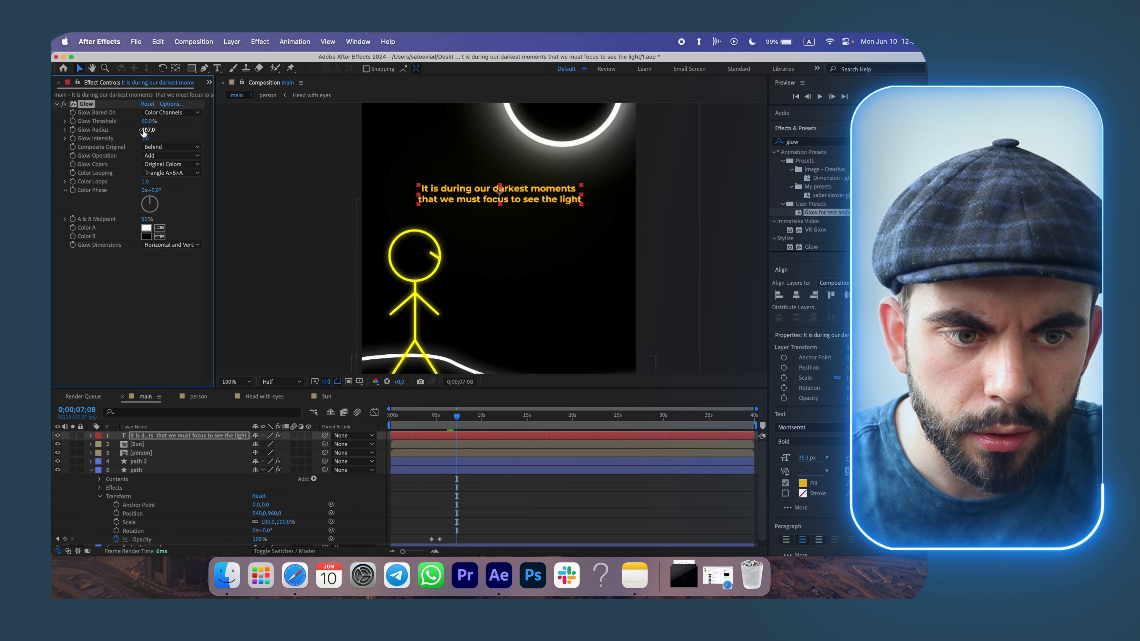
{"action": "key", "text": "Return"}
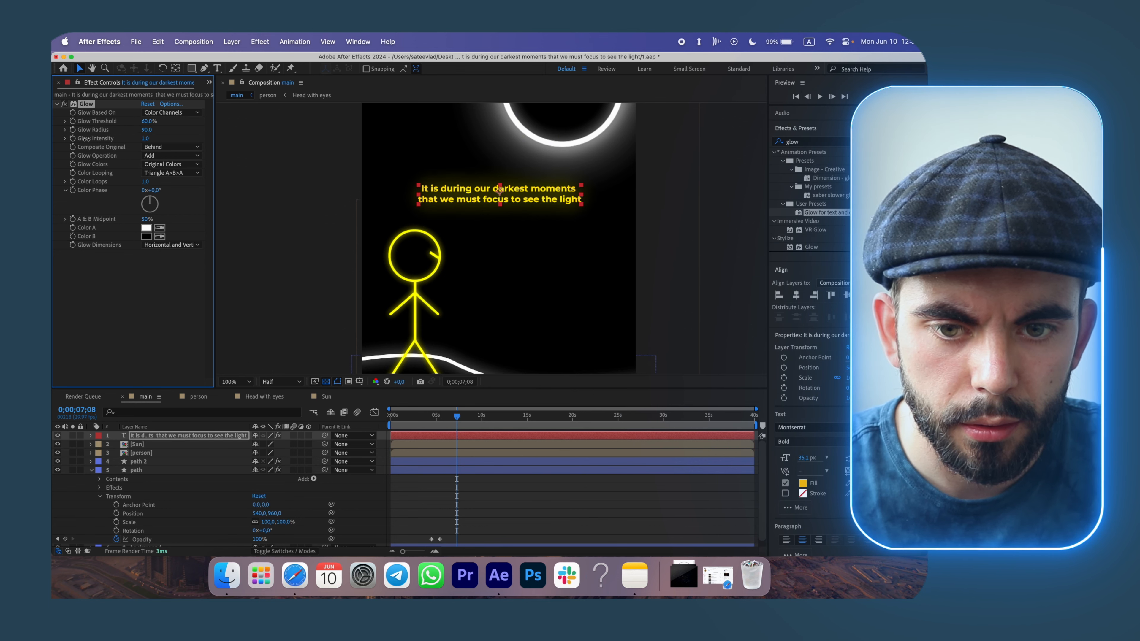
Search for typewriter and apply the TYPEWRITER preset to the text layer at the start of the timeline.
{"action": "left_click", "coordinate": [136, 304]}
{"action": "scroll", "coordinate": [456, 254], "scroll_direction": "down", "scroll_amount": 1}
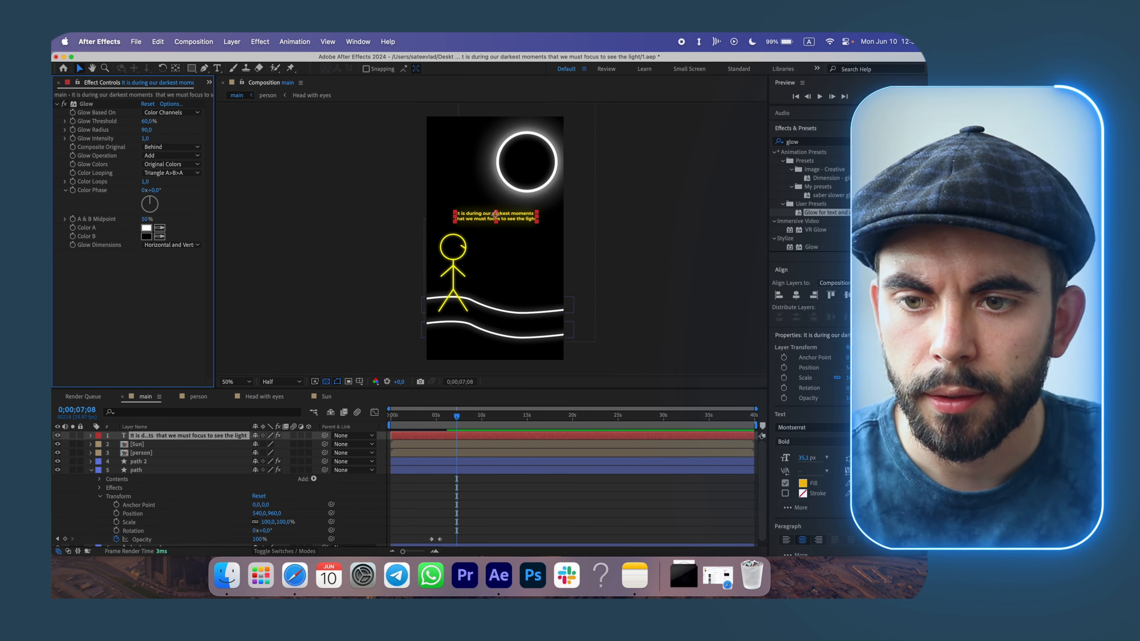
{"action": "left_click", "coordinate": [915, 141]}
{"action": "left_click", "coordinate": [815, 142]}
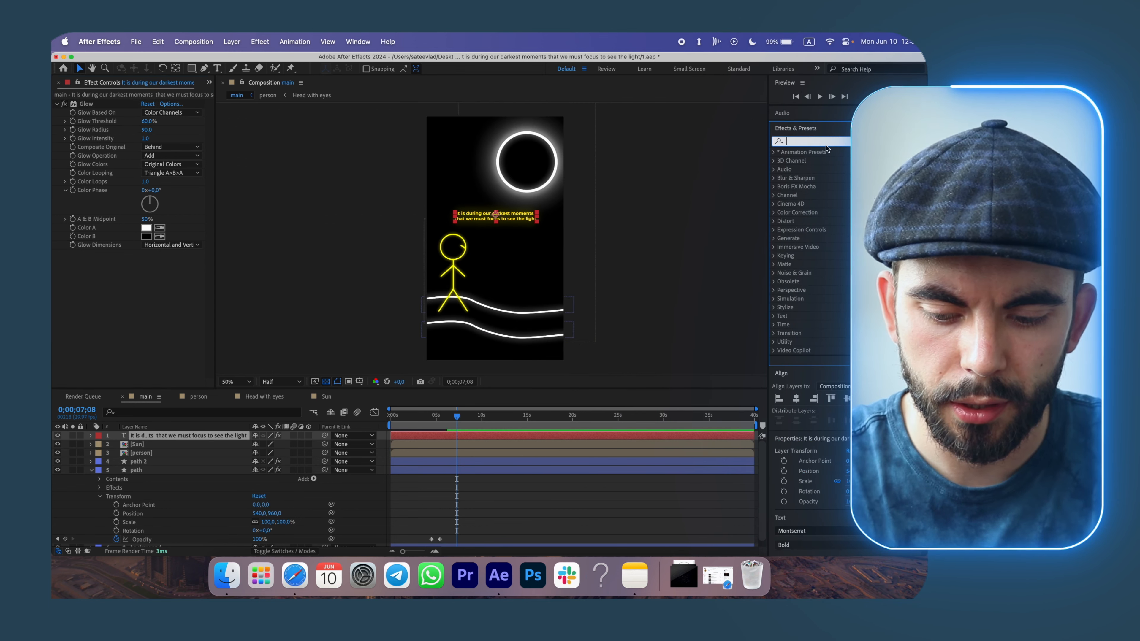
{"action": "type", "text": "typewriter"}
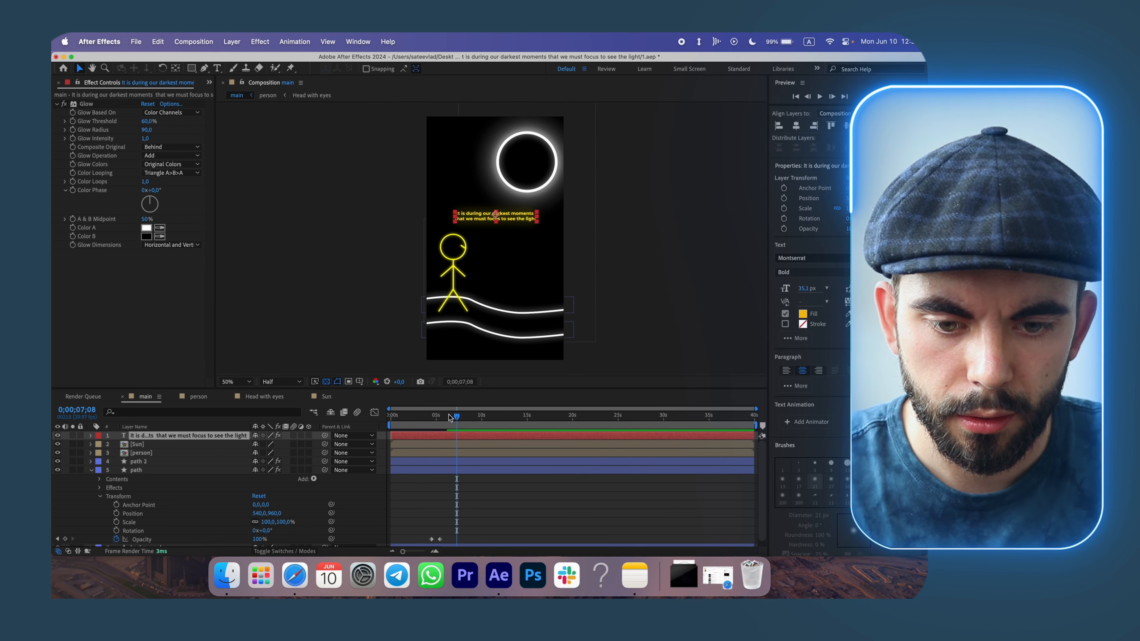
{"action": "left_click_drag", "start_coordinate": [457, 417], "coordinate": [385, 420]}
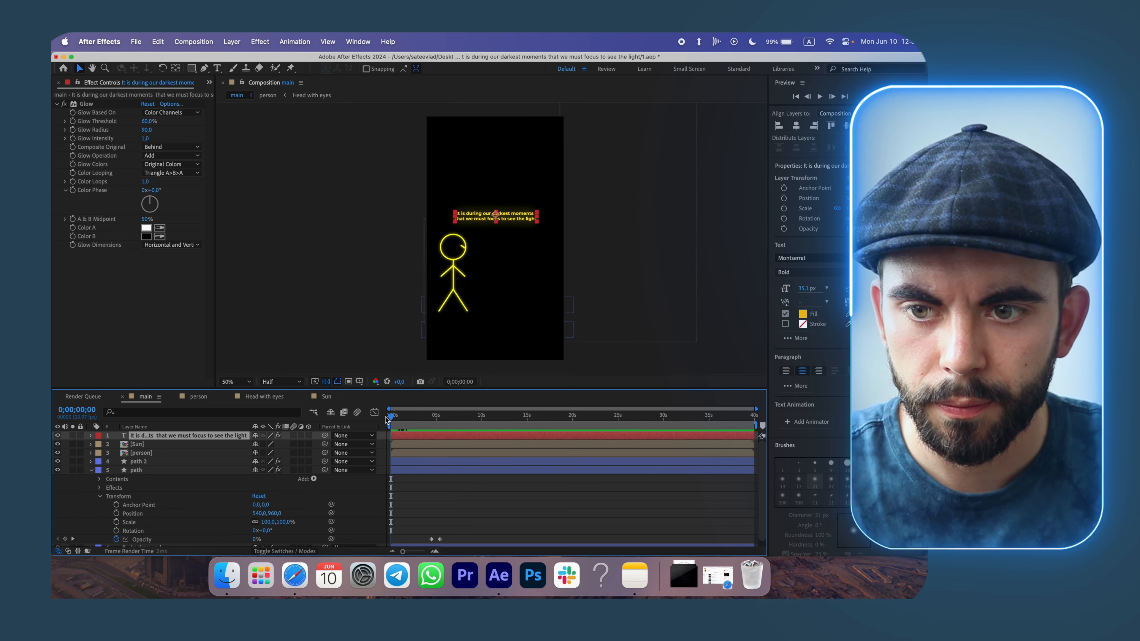
{"action": "scroll", "coordinate": [815, 265], "scroll_direction": "up", "scroll_amount": 5}
{"action": "left_click_drag", "start_coordinate": [829, 177], "coordinate": [387, 421]}
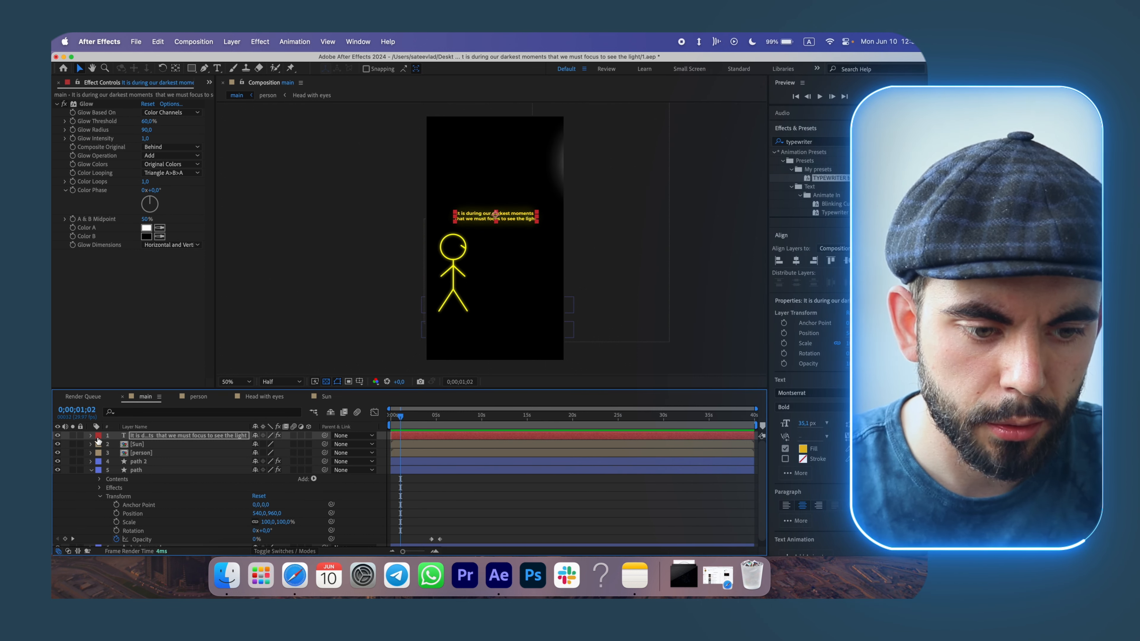
Expand the text animator's Range Selector and move the second Start keyframe slightly later to slow the typing.
{"action": "left_click", "coordinate": [91, 436]}
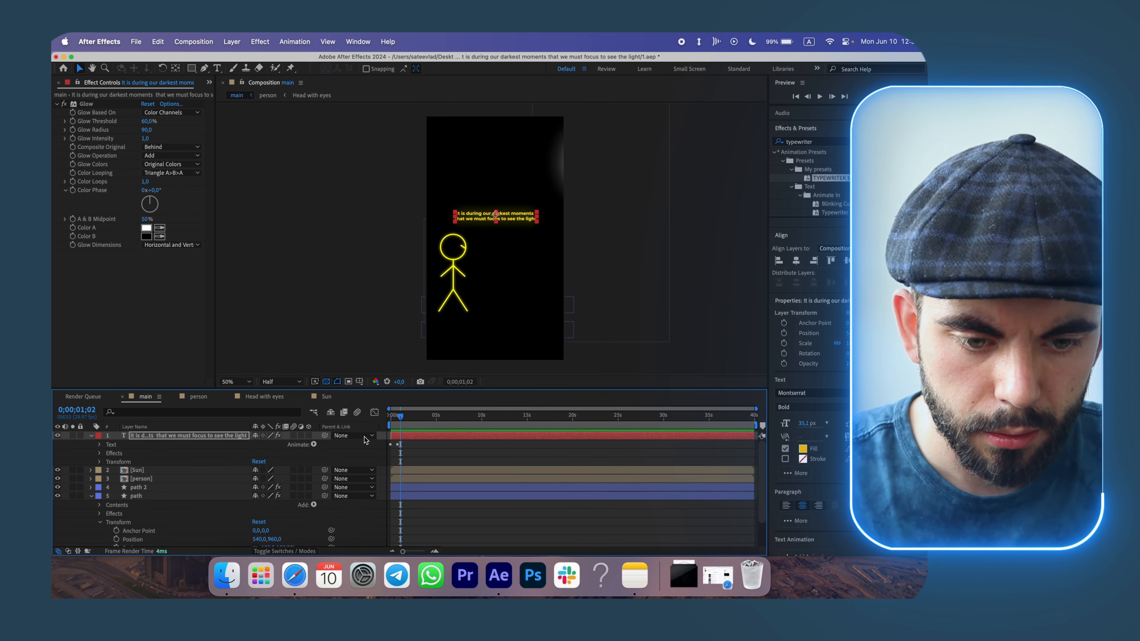
{"action": "left_click", "coordinate": [100, 445]}
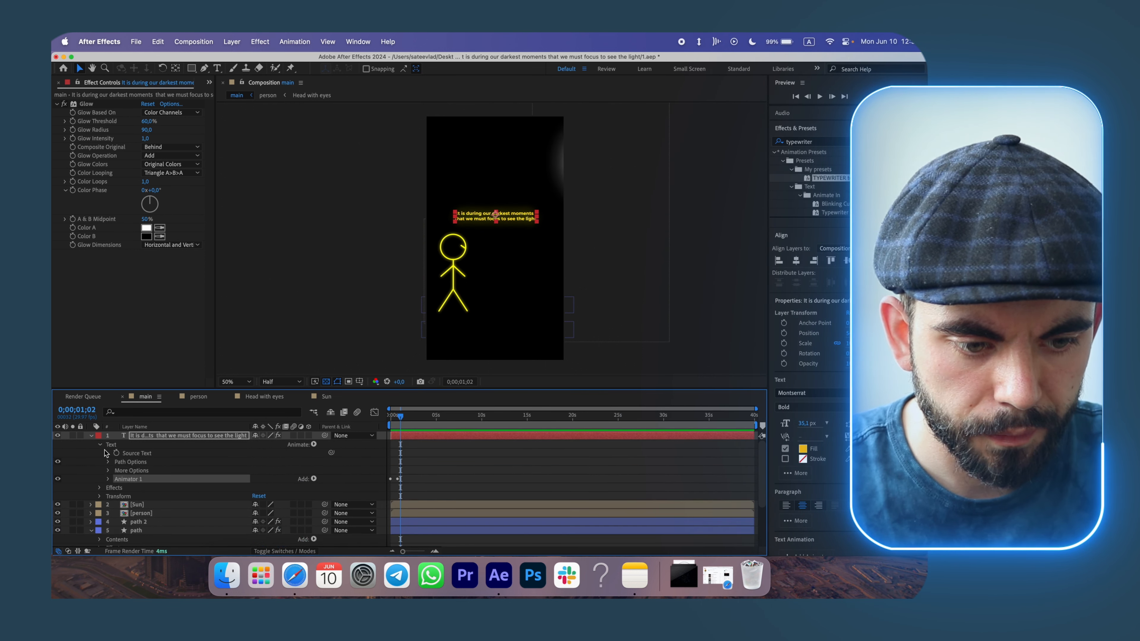
{"action": "left_click", "coordinate": [108, 479]}
{"action": "left_click", "coordinate": [118, 489]}
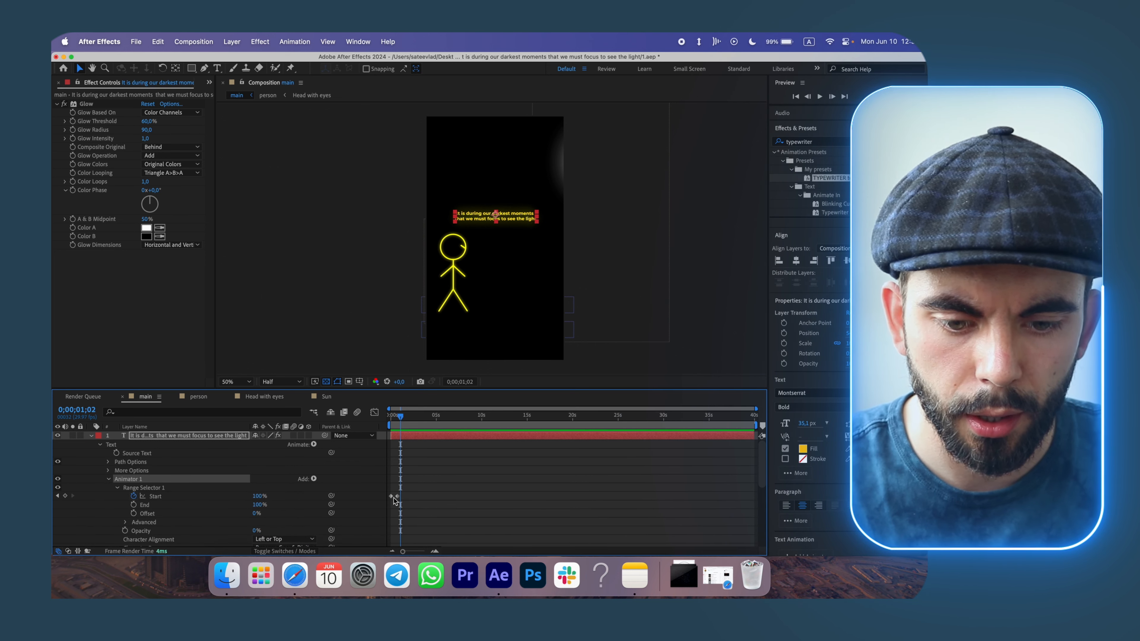
{"action": "left_click_drag", "start_coordinate": [397, 496], "coordinate": [404, 496]}
Preview the typewriter animation from the start of the main composition.
{"action": "left_click_drag", "start_coordinate": [400, 417], "coordinate": [389, 418]}
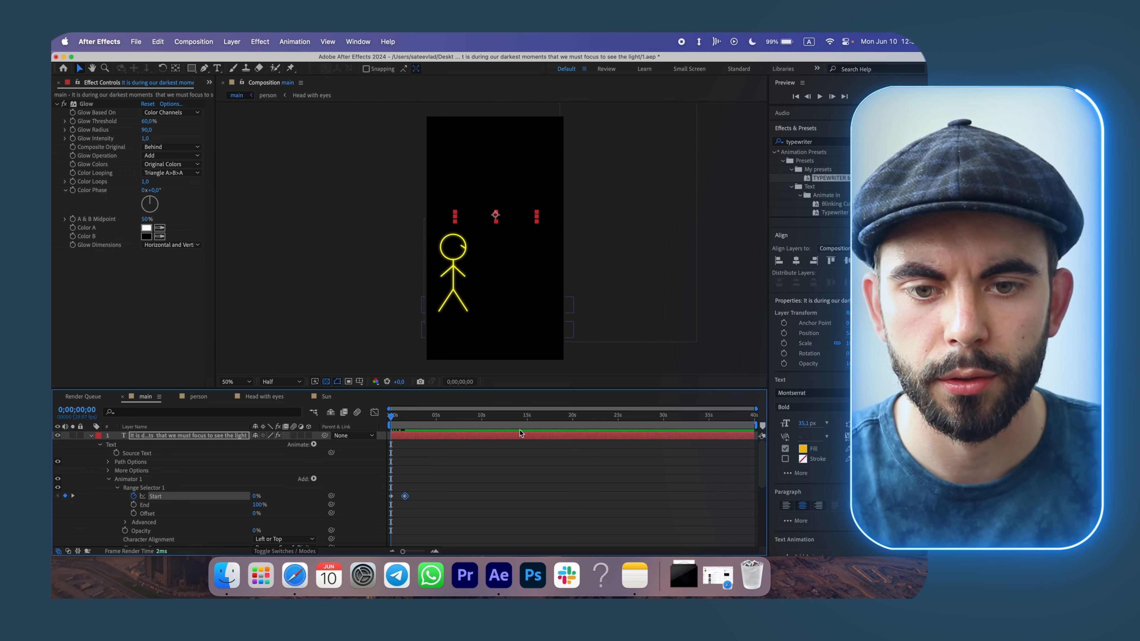
{"action": "key", "text": "space"}
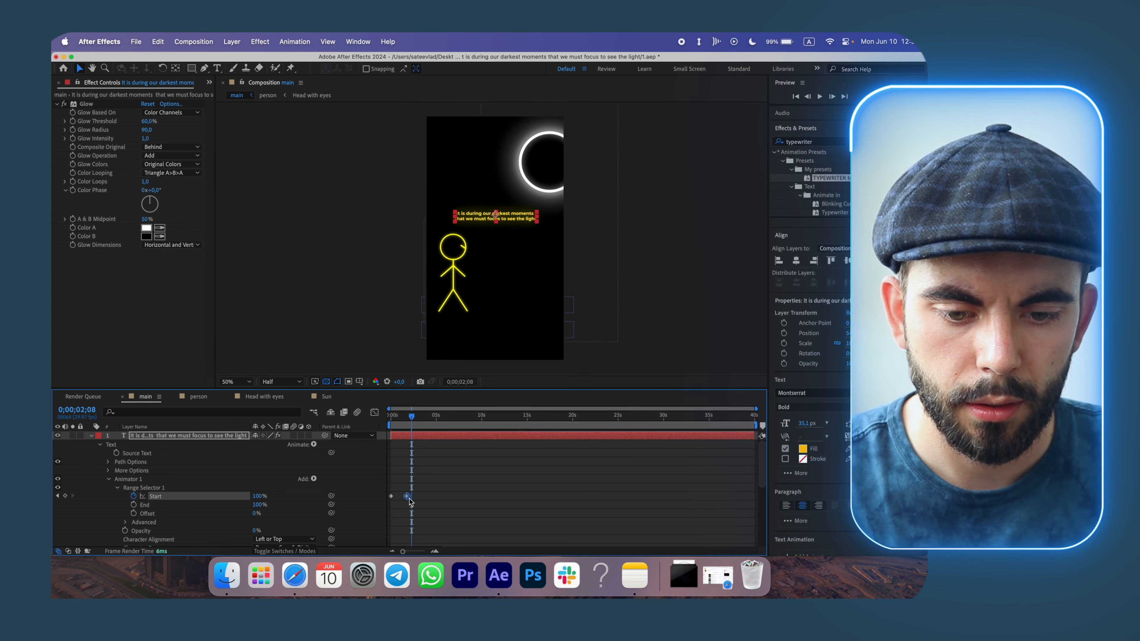
{"action": "left_click_drag", "start_coordinate": [412, 417], "coordinate": [389, 416]}
{"action": "key", "text": "space"}
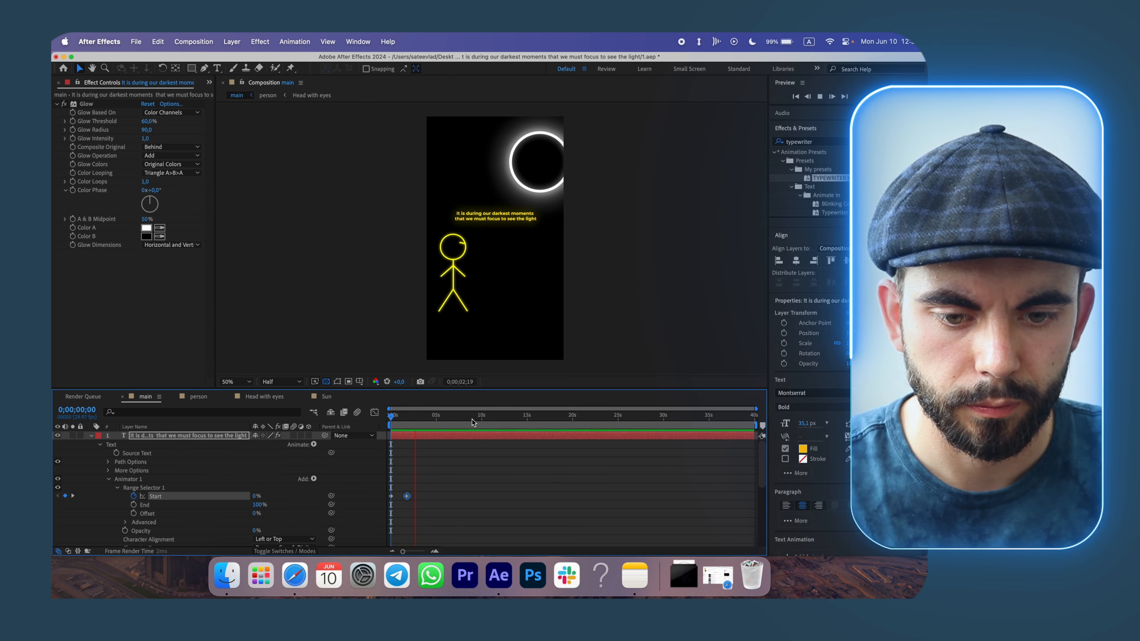
{"action": "key", "text": "space"}
Slide the text layer about 2 seconds later in the timeline so the typing starts afterwards.
{"action": "left_click_drag", "start_coordinate": [417, 437], "coordinate": [437, 437]}
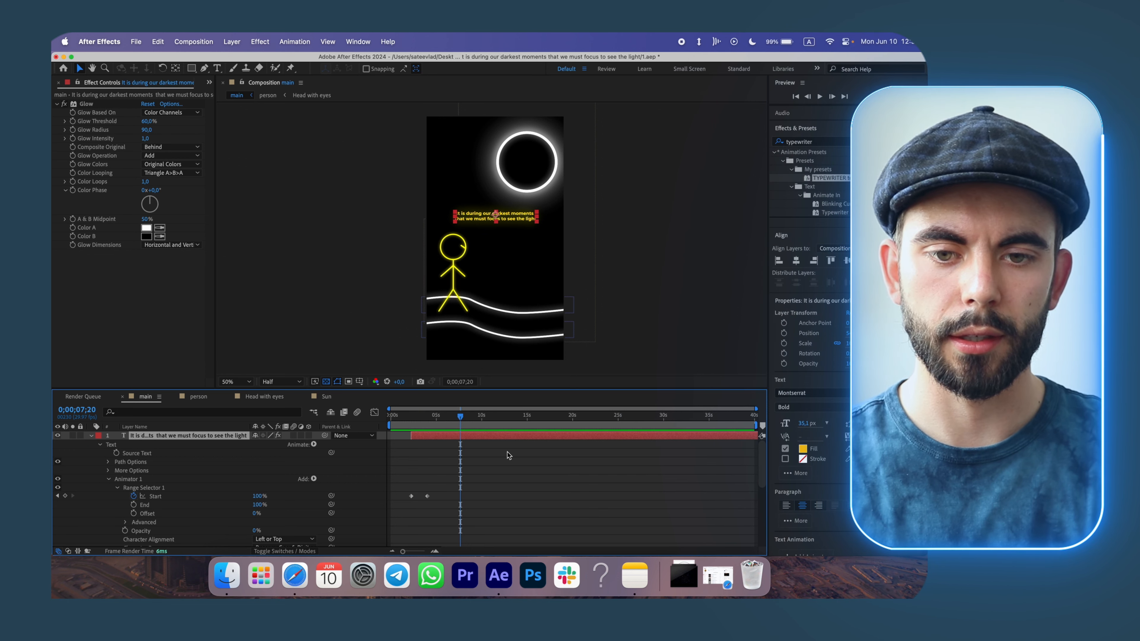
{"action": "left_click", "coordinate": [507, 452]}
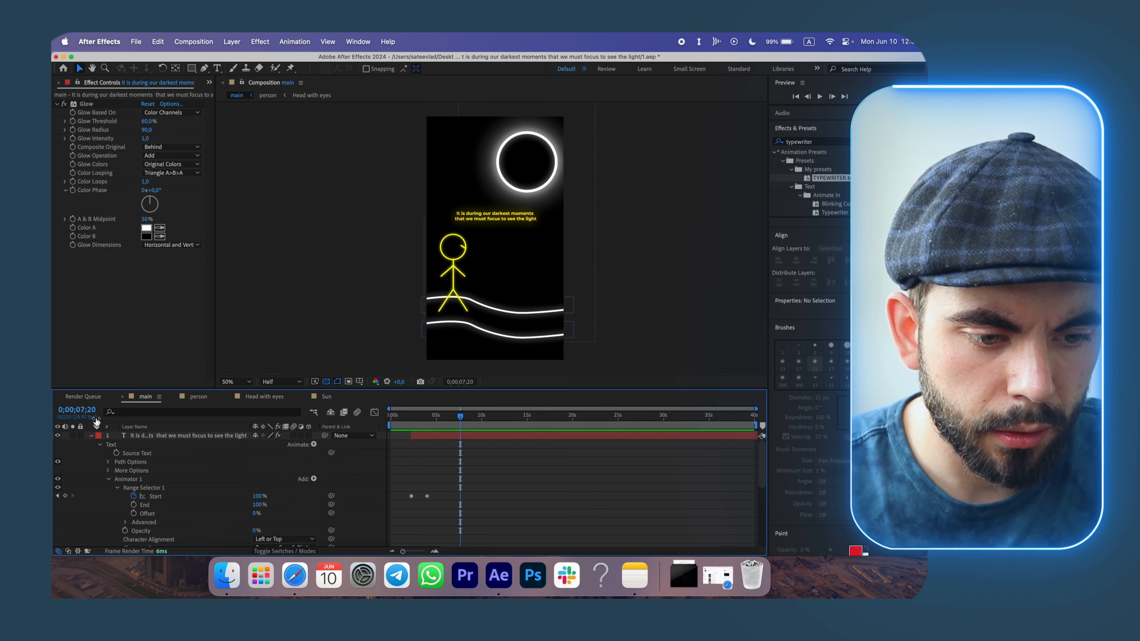
Switch to Safari and examine the YouTube Studio channel analytics and top content.
{"action": "left_click", "coordinate": [91, 435]}
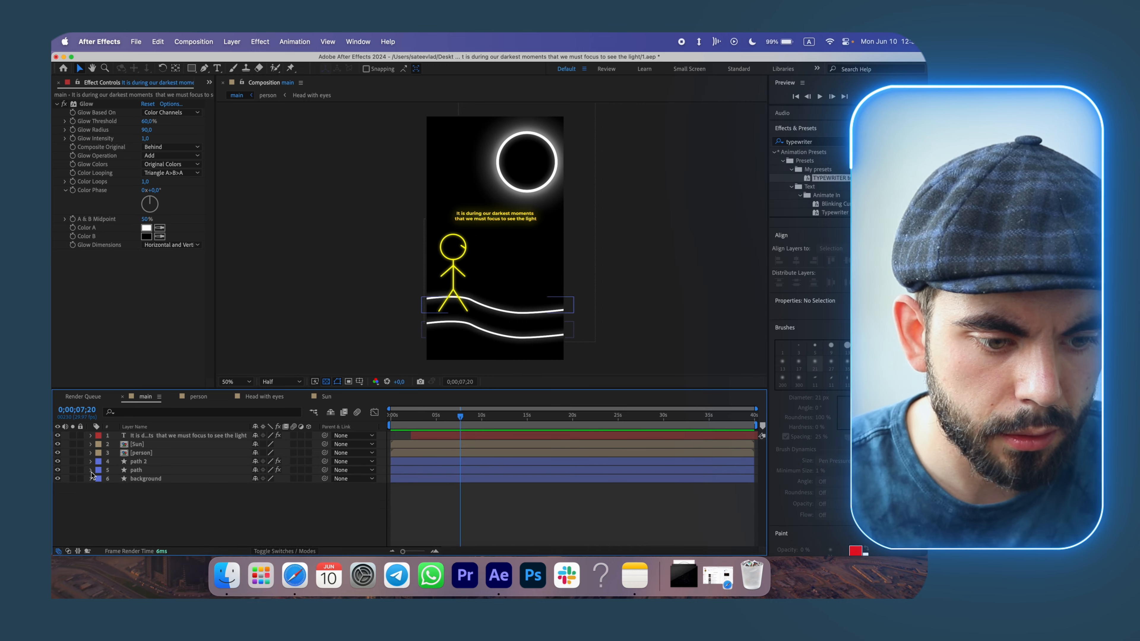
{"action": "left_click", "coordinate": [293, 570]}
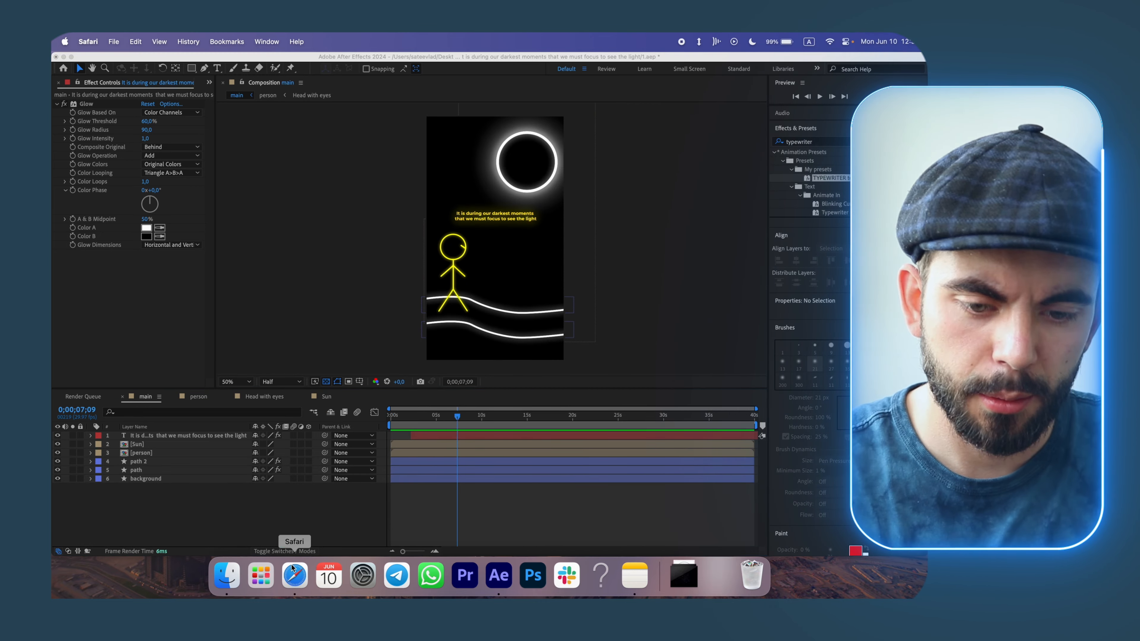
{"action": "scroll", "coordinate": [572, 425], "scroll_direction": "up", "scroll_amount": 8}
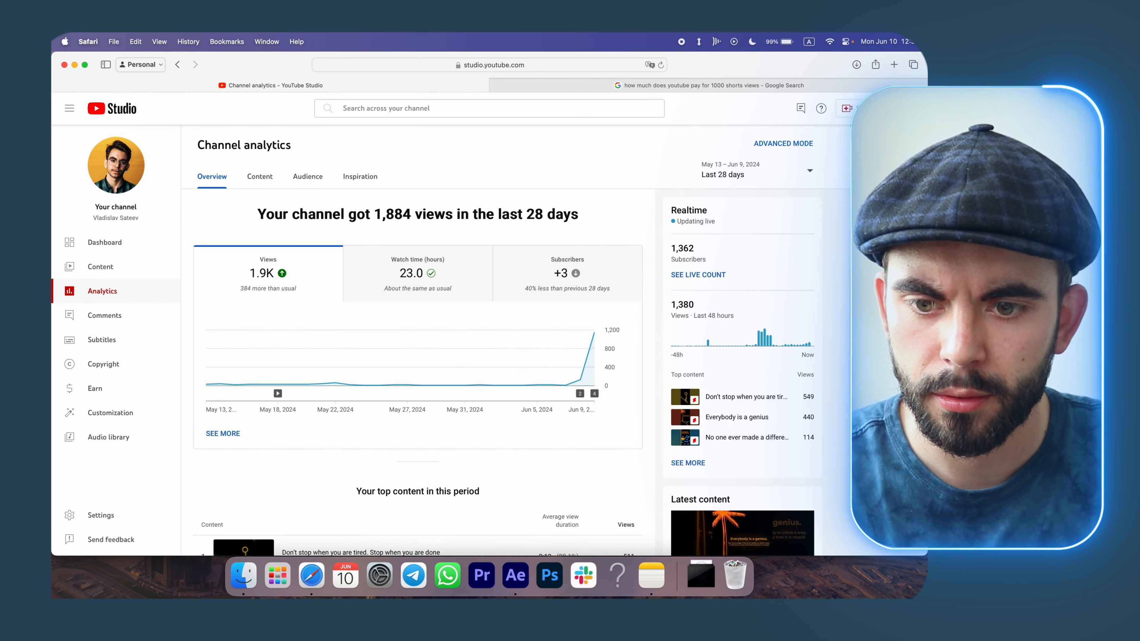
{"action": "left_click", "coordinate": [685, 464]}
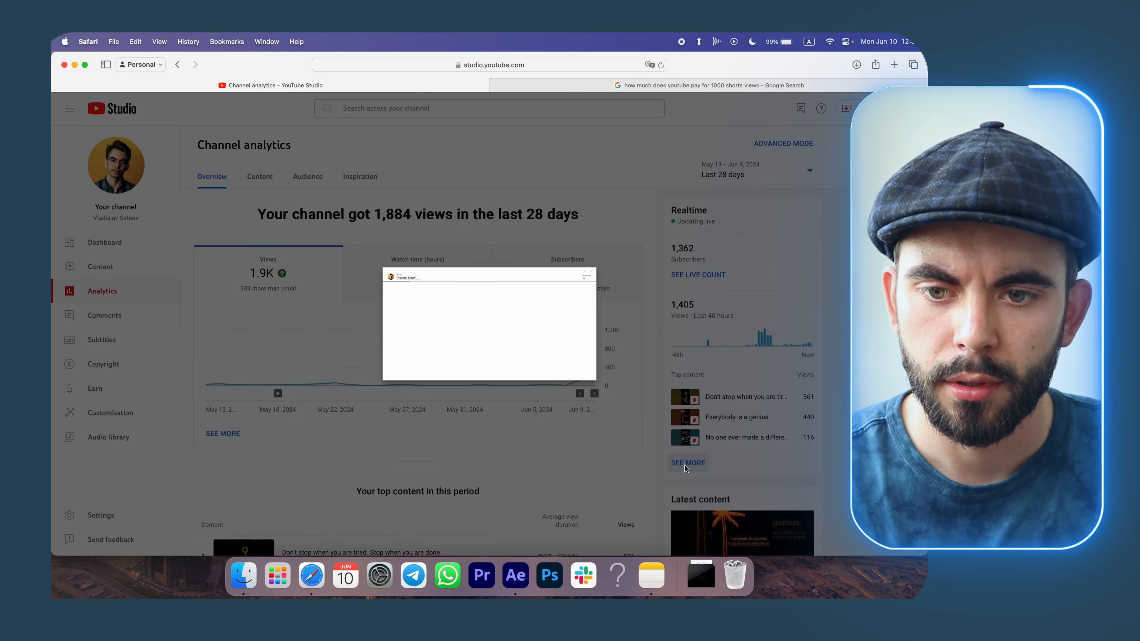
{"action": "scroll", "coordinate": [825, 292], "scroll_direction": "down", "scroll_amount": 3}
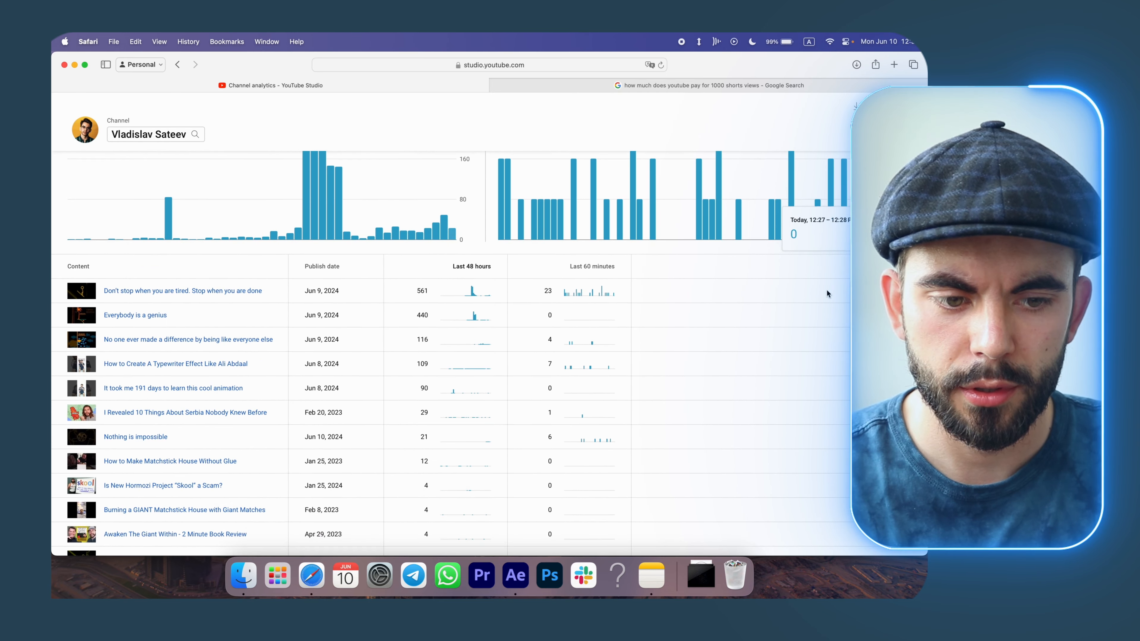
{"action": "scroll", "coordinate": [826, 292], "scroll_direction": "up", "scroll_amount": 3}
{"action": "key", "text": "Escape"}
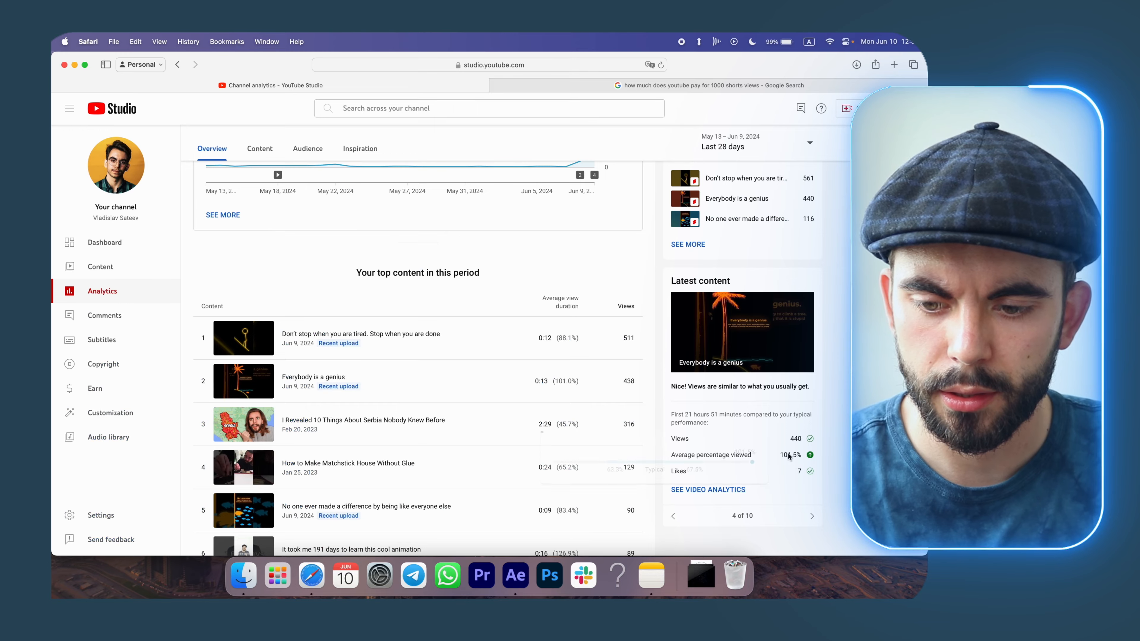
{"action": "scroll", "coordinate": [788, 456], "scroll_direction": "up", "scroll_amount": 5}
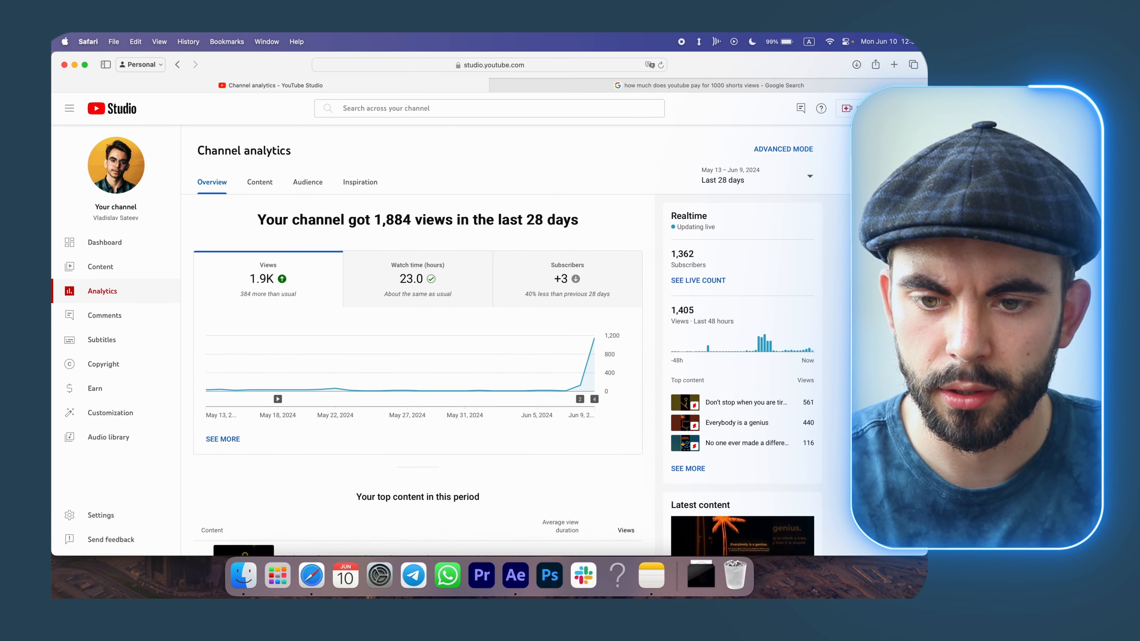
Return to After Effects and preview the main composition from the start.
{"action": "key", "text": "ctrl+Up"}
{"action": "left_click", "coordinate": [424, 250]}
{"action": "left_click", "coordinate": [452, 418]}
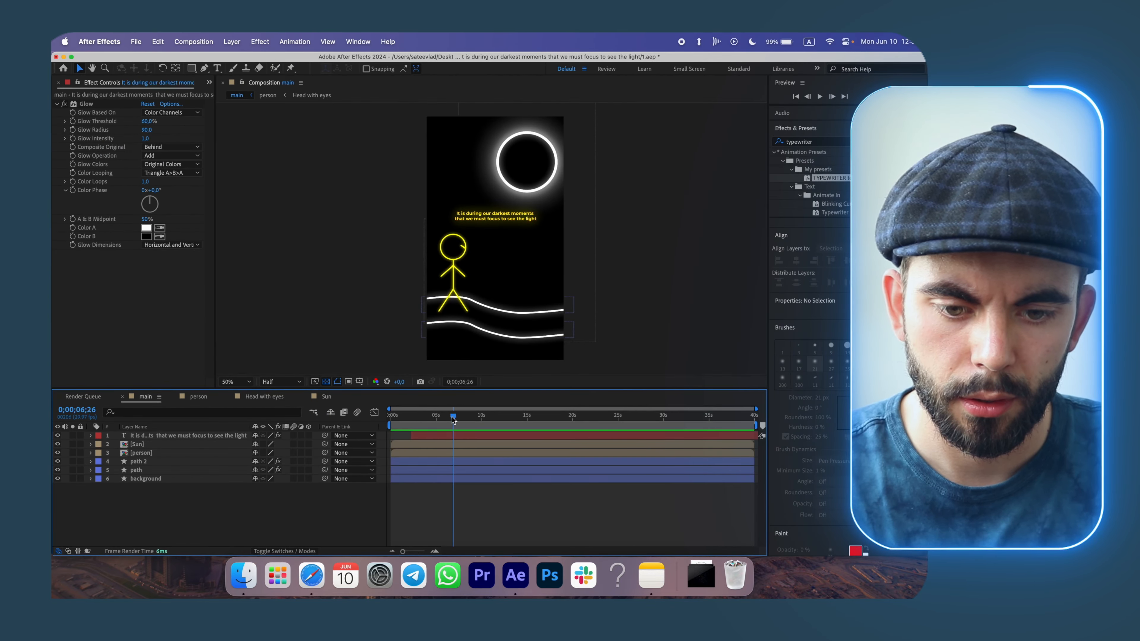
{"action": "key", "text": "Home"}
{"action": "key", "text": "space"}
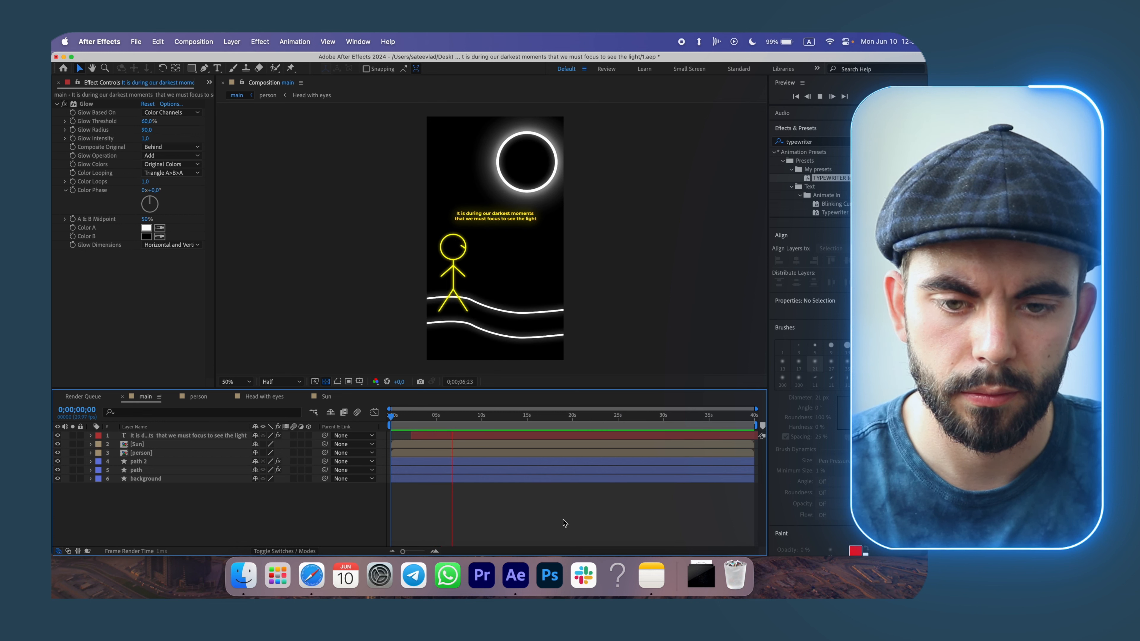
{"action": "key", "text": "space"}
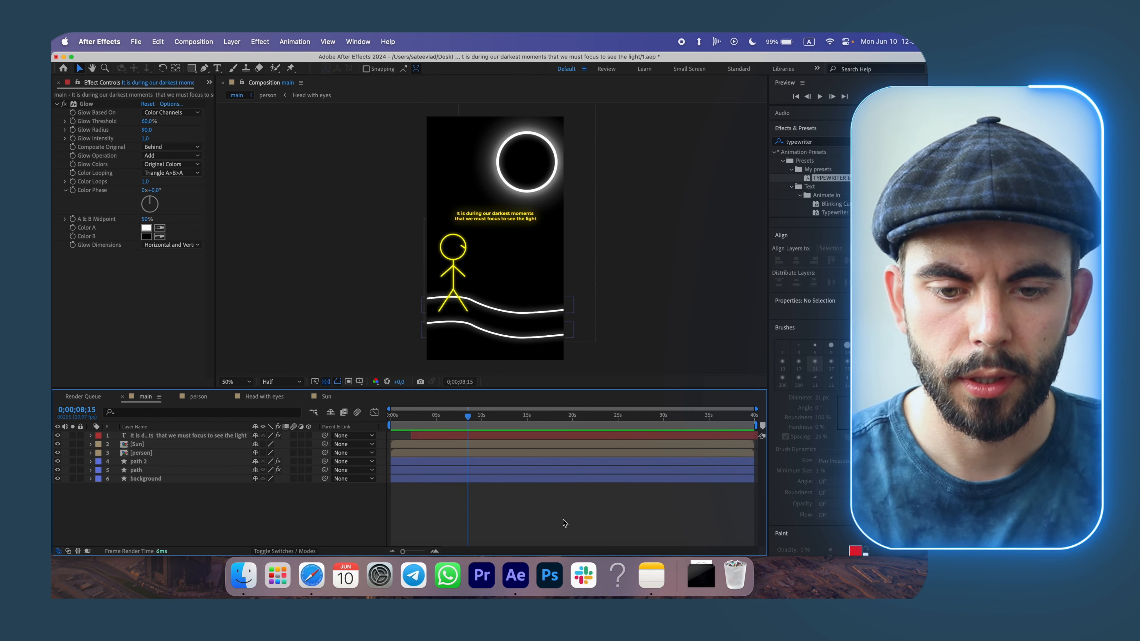
Set the end of the work area to 10 seconds in the main composition.
{"action": "left_click", "coordinate": [485, 417]}
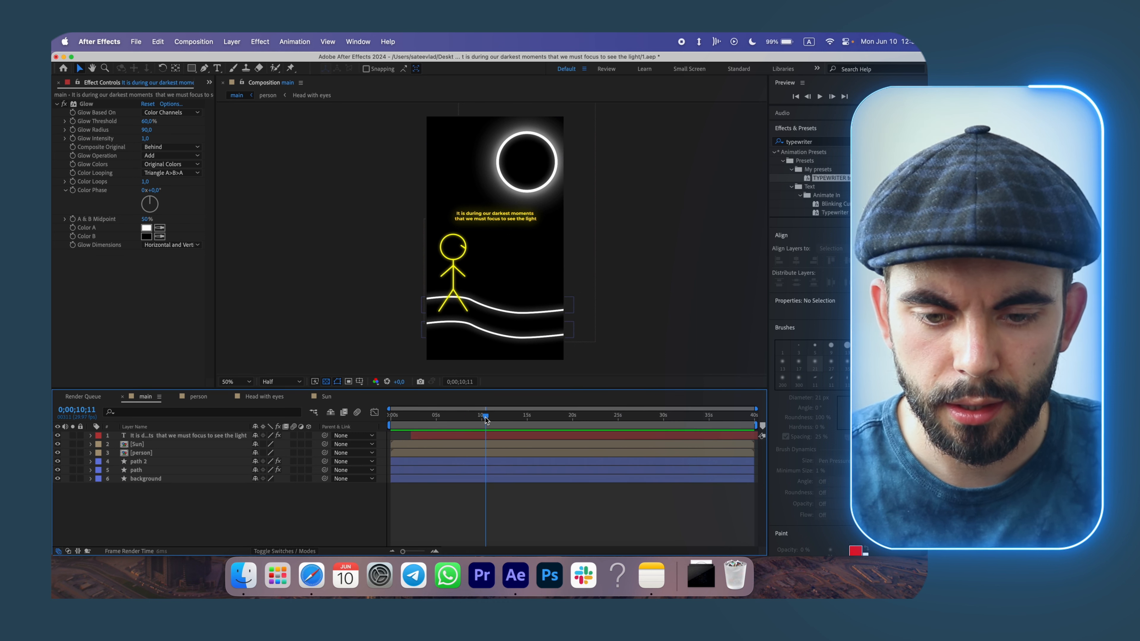
{"action": "key", "text": "super+Left"}
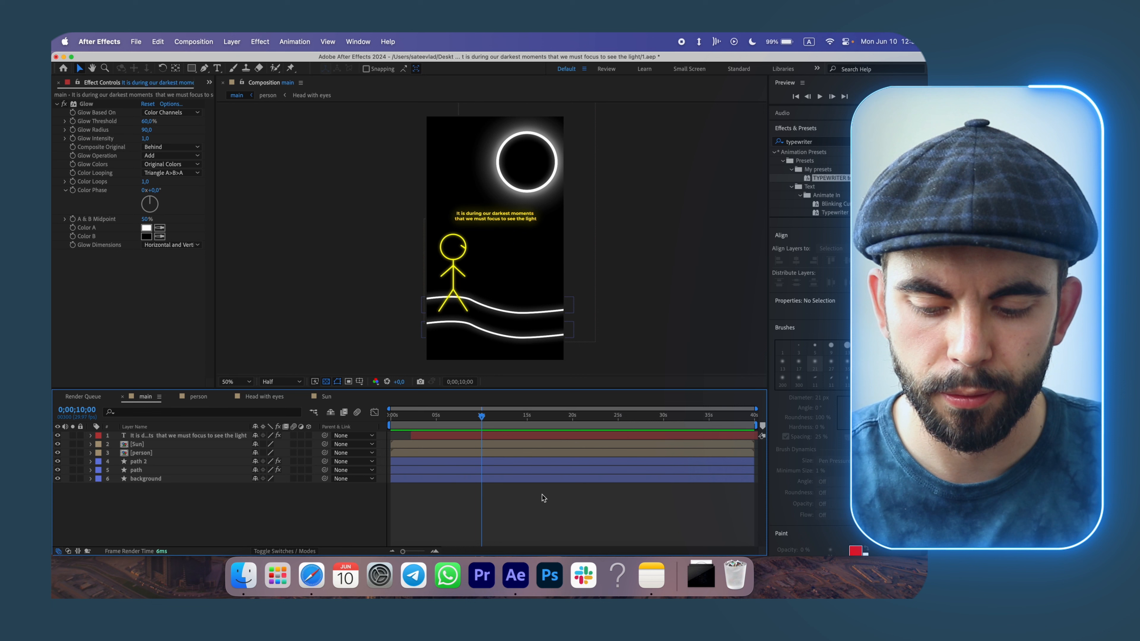
{"action": "key", "text": "super+Right"}
{"action": "key", "text": "super+Right"}
{"action": "key", "text": "super+Right"}
{"action": "key", "text": "super+Right"}
{"action": "key", "text": "super+Right"}
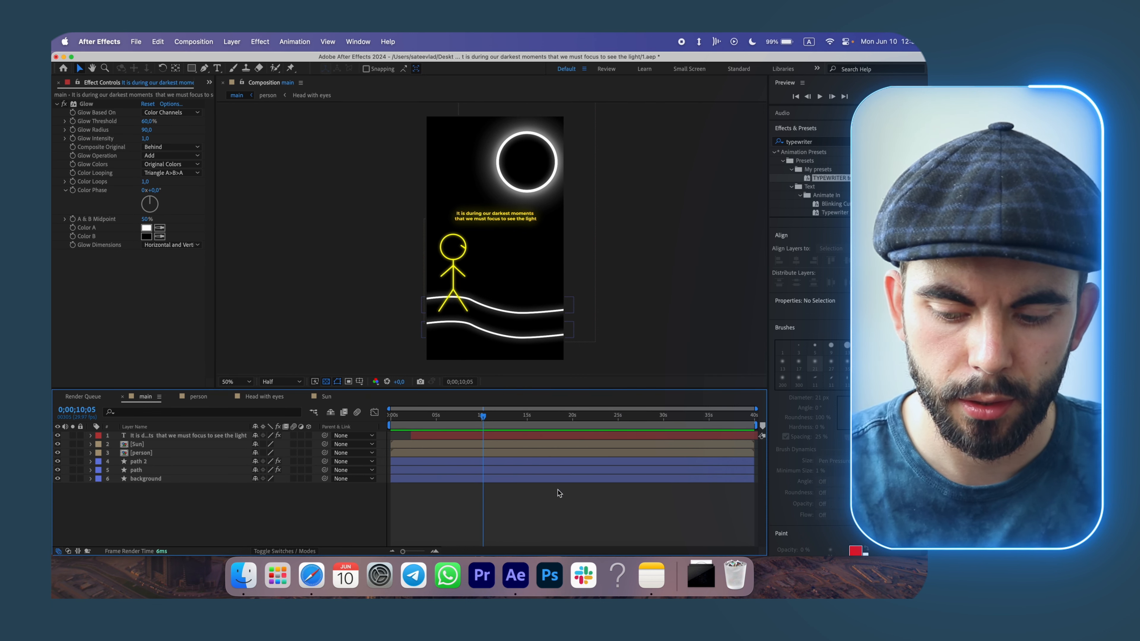
{"action": "key", "text": "super+Left"}
{"action": "key", "text": "super+Left"}
{"action": "key", "text": "super+Left"}
{"action": "key", "text": "super+Left"}
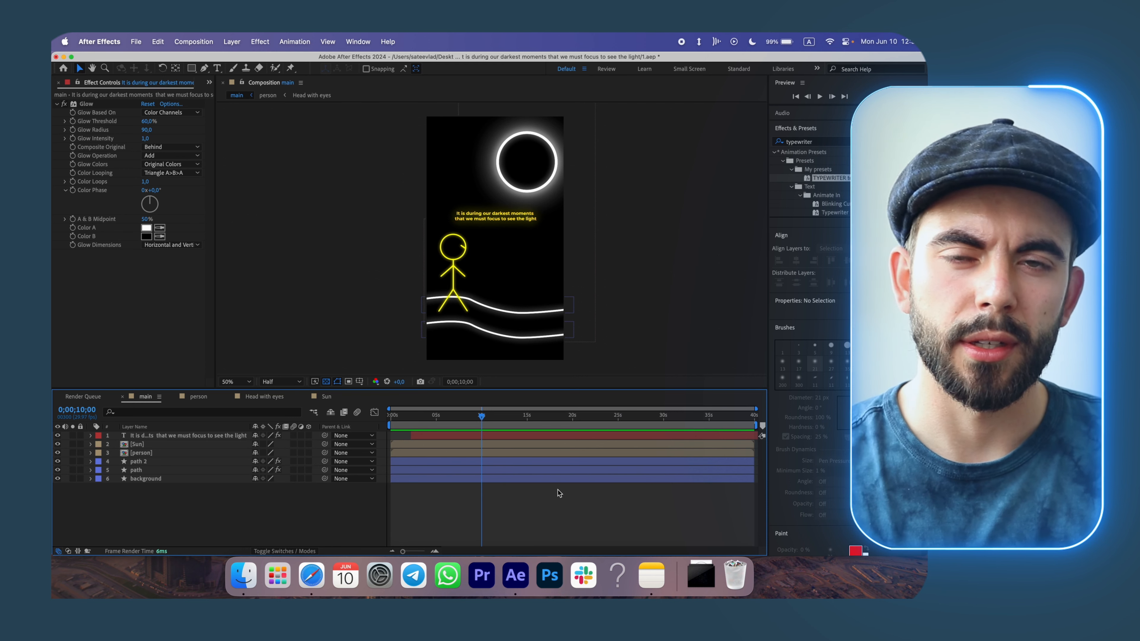
{"action": "left_click_drag", "start_coordinate": [756, 424], "coordinate": [482, 424]}
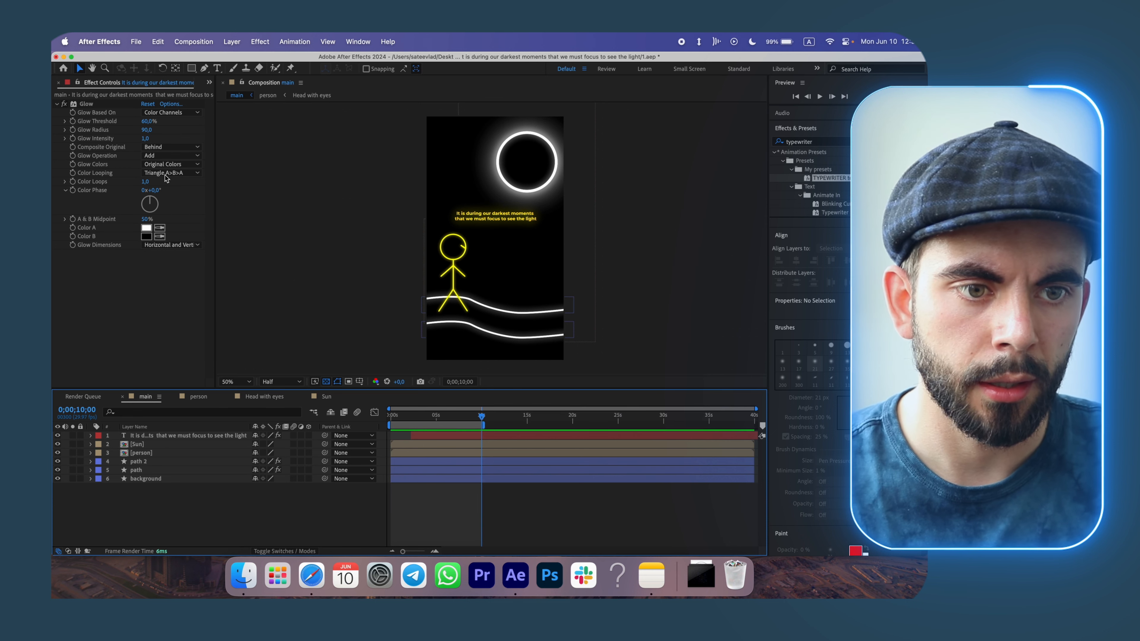
Add the main composition to the Render Queue.
{"action": "left_click", "coordinate": [137, 42]}
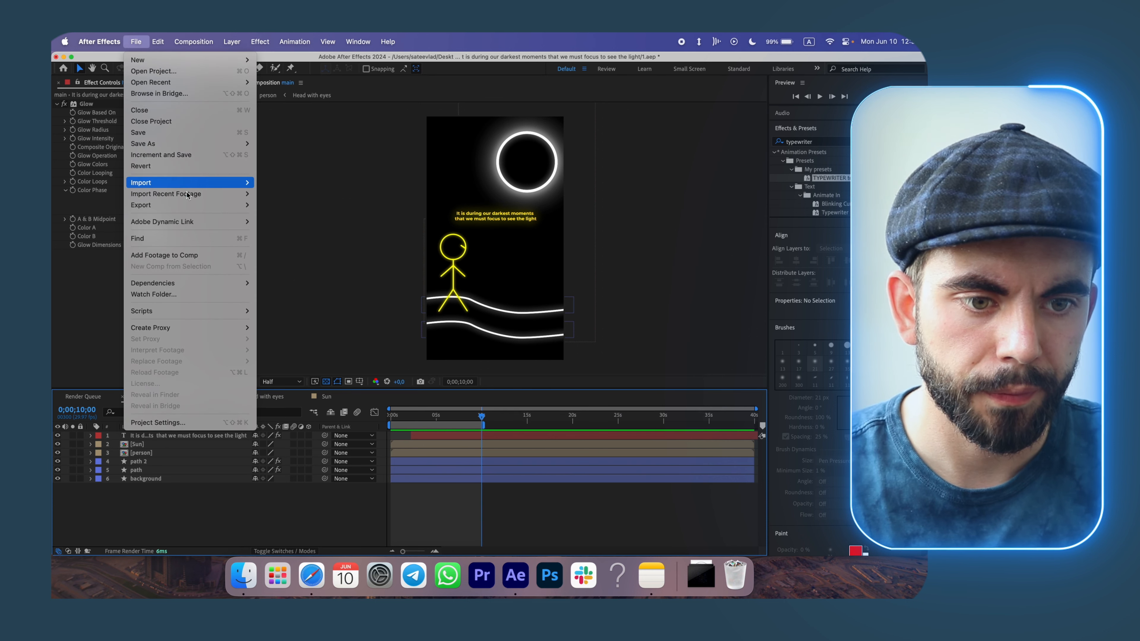
{"action": "mouse_move", "coordinate": [190, 205]}
{"action": "left_click", "coordinate": [296, 217]}
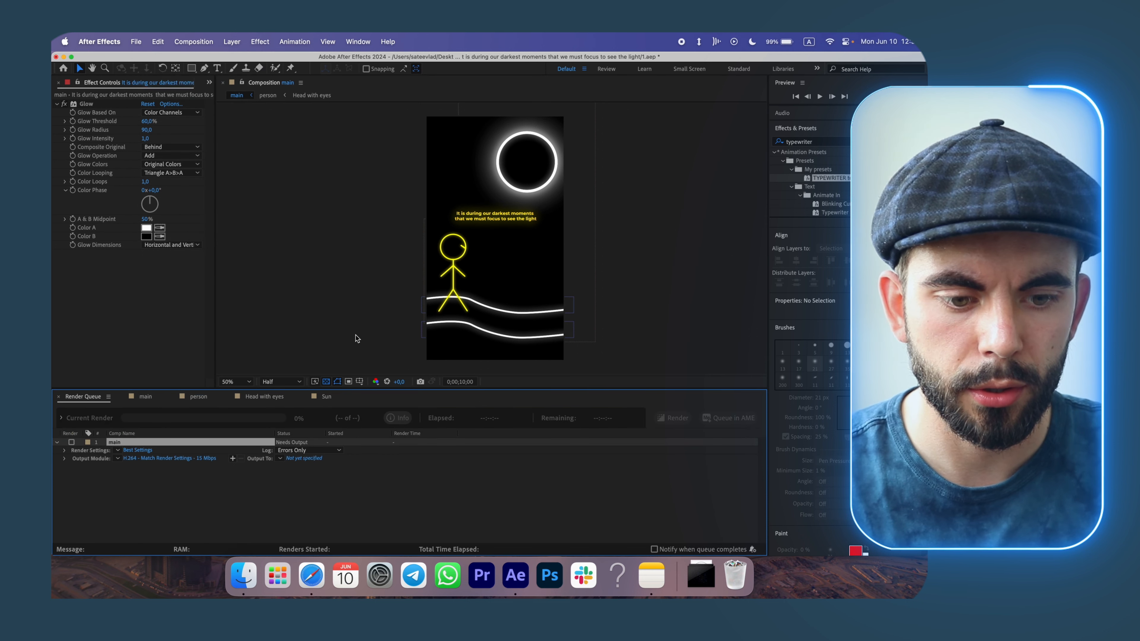
Set the output module to High Quality, save the output as 1.mov in the project folder, and render.
{"action": "left_click", "coordinate": [118, 458]}
{"action": "left_click", "coordinate": [229, 467]}
{"action": "left_click", "coordinate": [298, 460]}
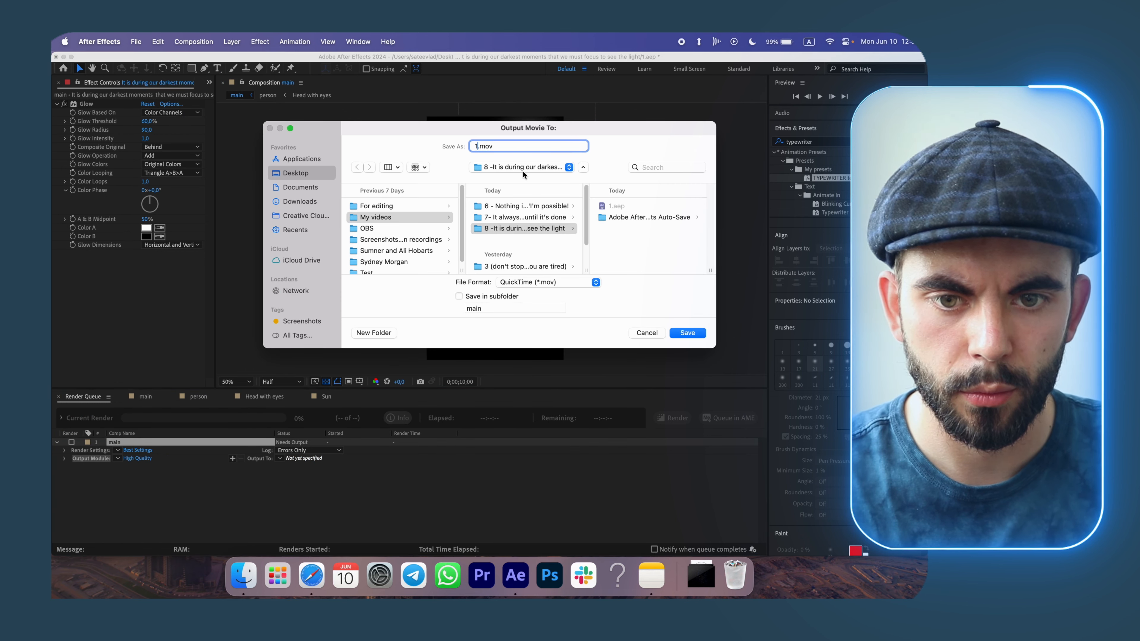
{"action": "key", "text": "Return"}
{"action": "left_click", "coordinate": [672, 417]}
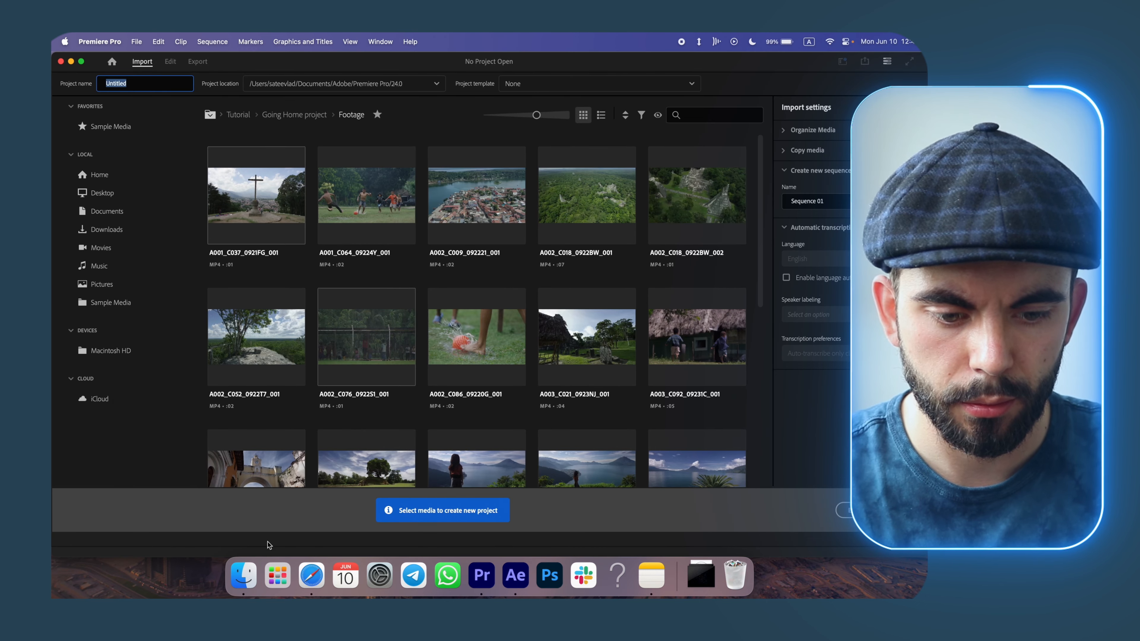
Switch to Premiere Pro and create a new project named after the '8 -It is during our darkest moments…' folder.
{"action": "left_click", "coordinate": [249, 577]}
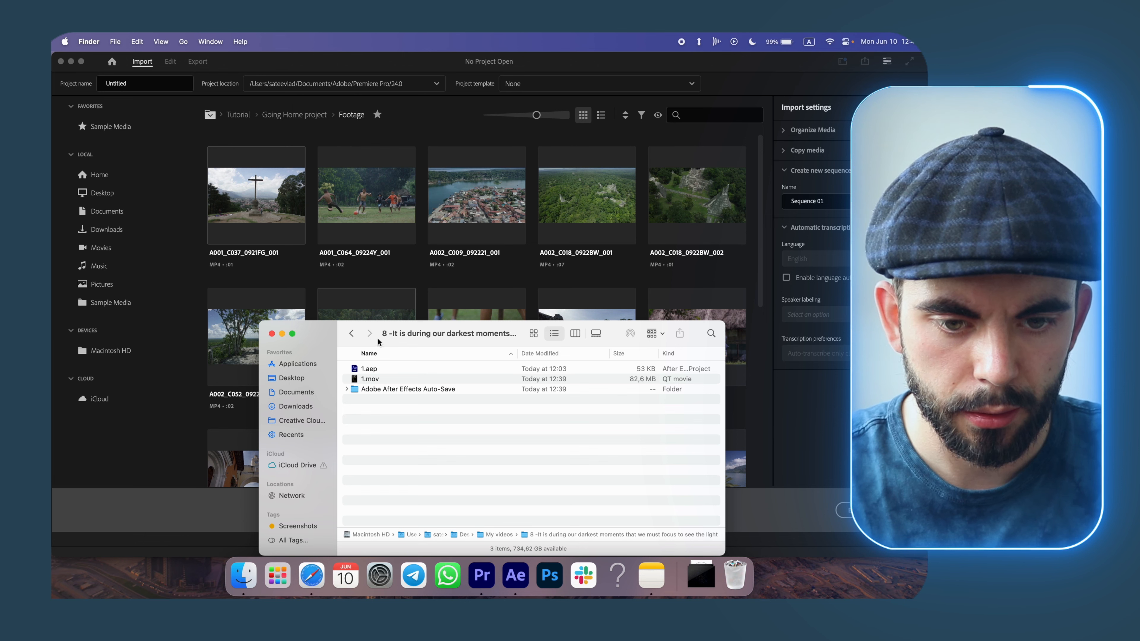
{"action": "key", "text": "super+c"}
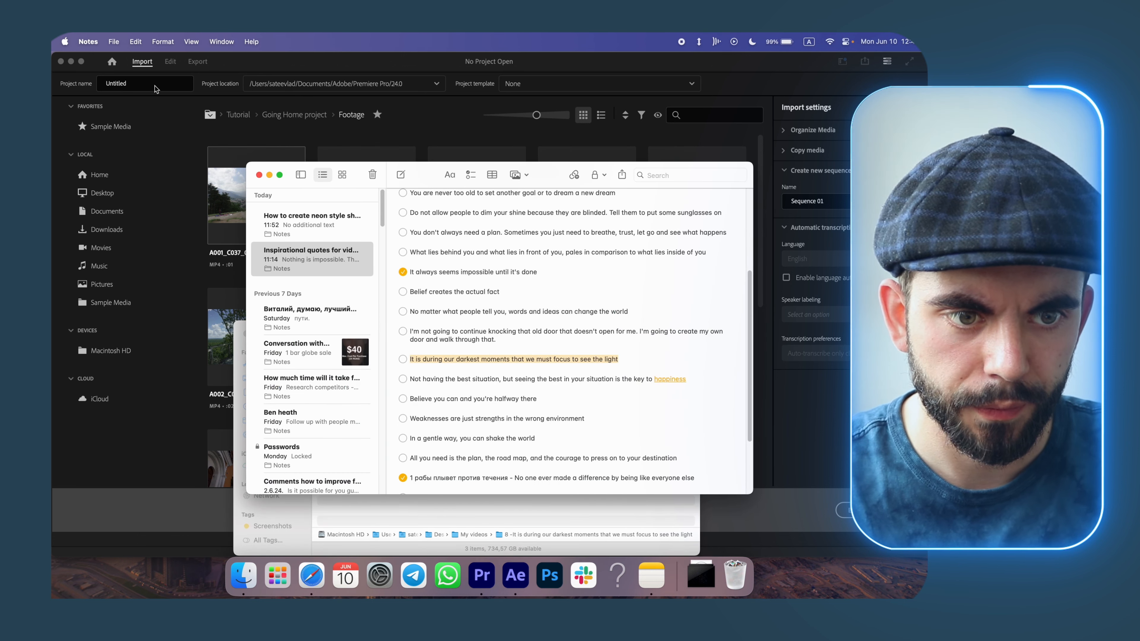
{"action": "left_click", "coordinate": [155, 87]}
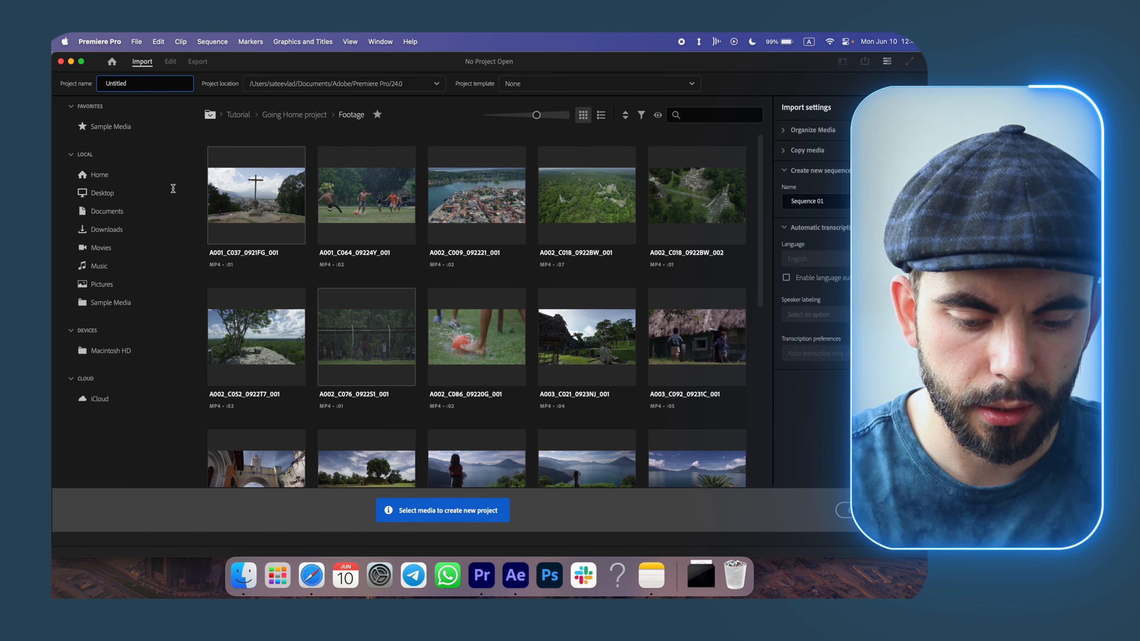
{"action": "key", "text": "super+space"}
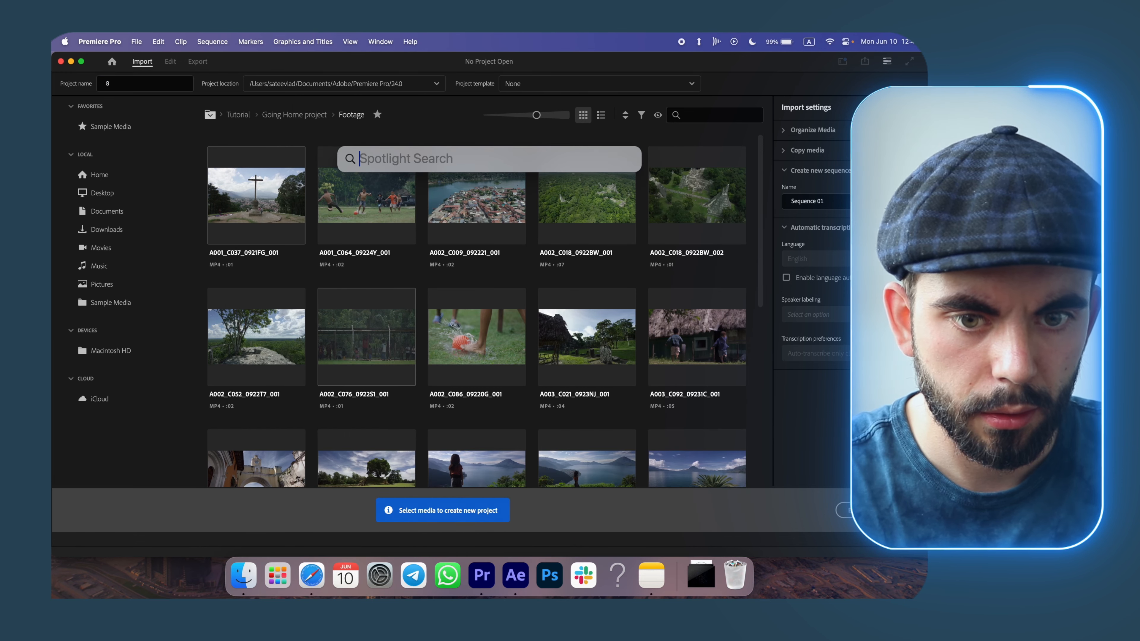
{"action": "left_click", "coordinate": [163, 86]}
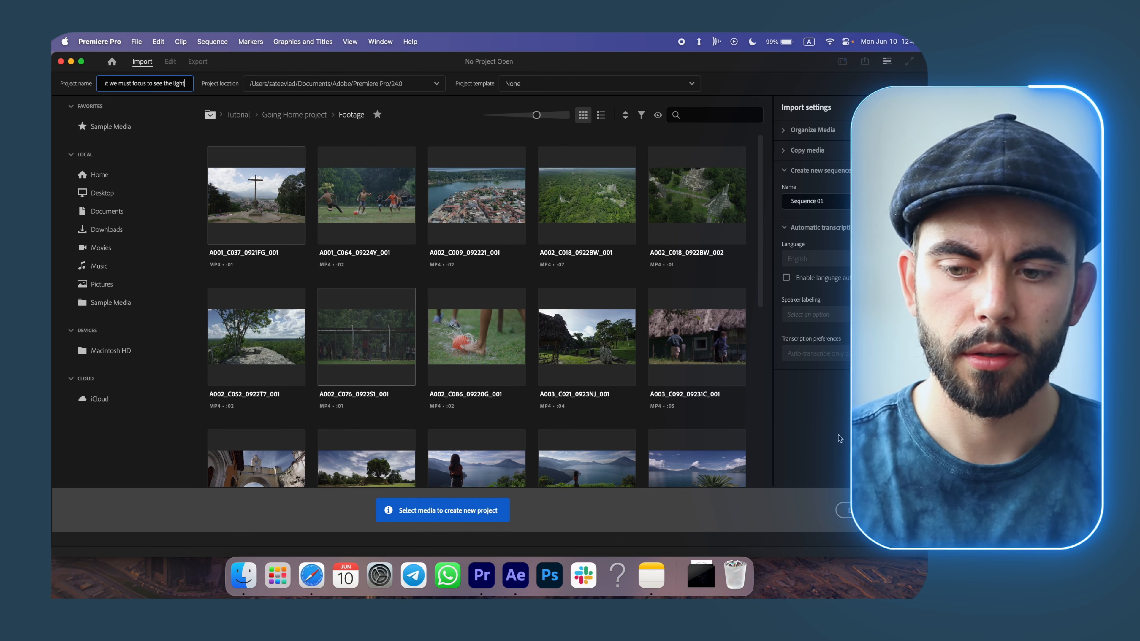
{"action": "left_click", "coordinate": [826, 435]}
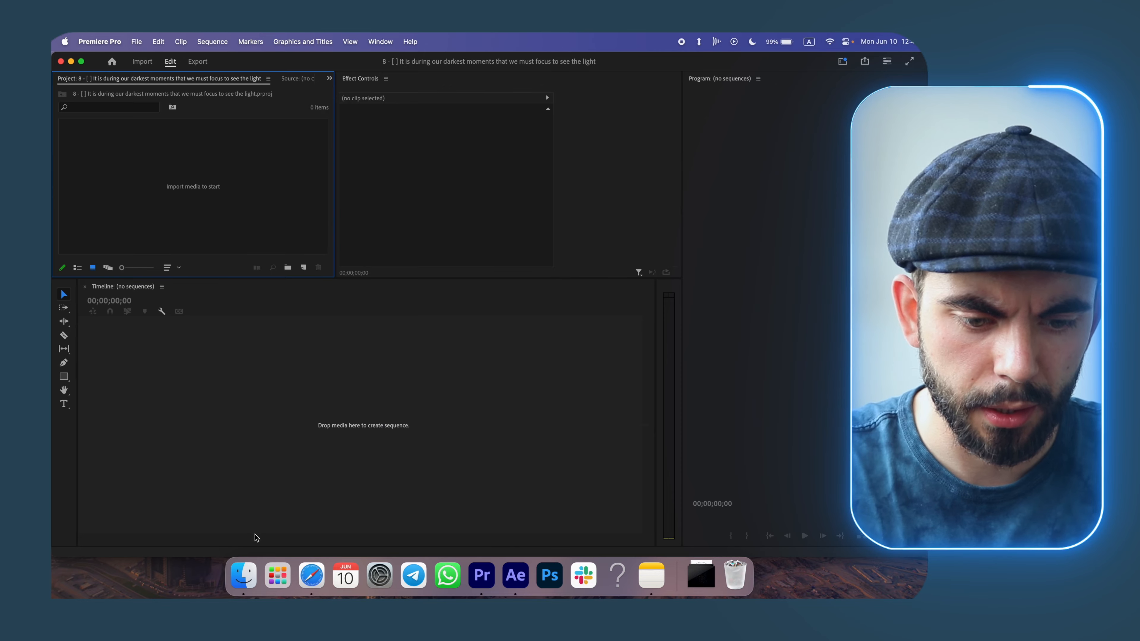
Import the rendered 1.mov into a new sequence and play it back.
{"action": "left_click", "coordinate": [243, 575]}
{"action": "left_click_drag", "start_coordinate": [347, 384], "coordinate": [86, 359]}
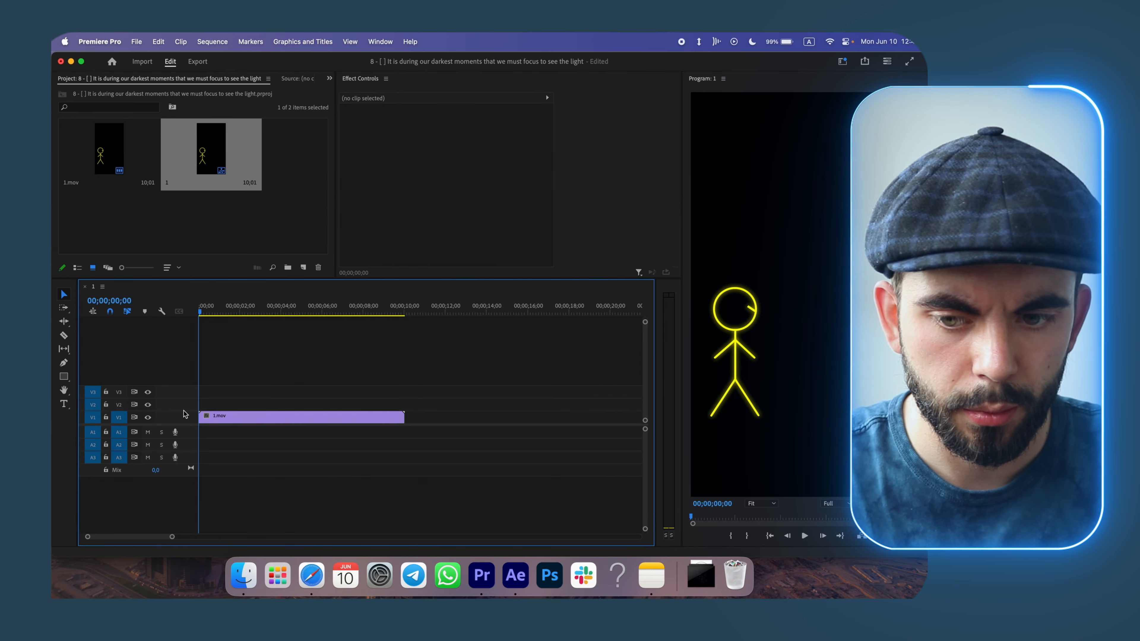
{"action": "key", "text": "space"}
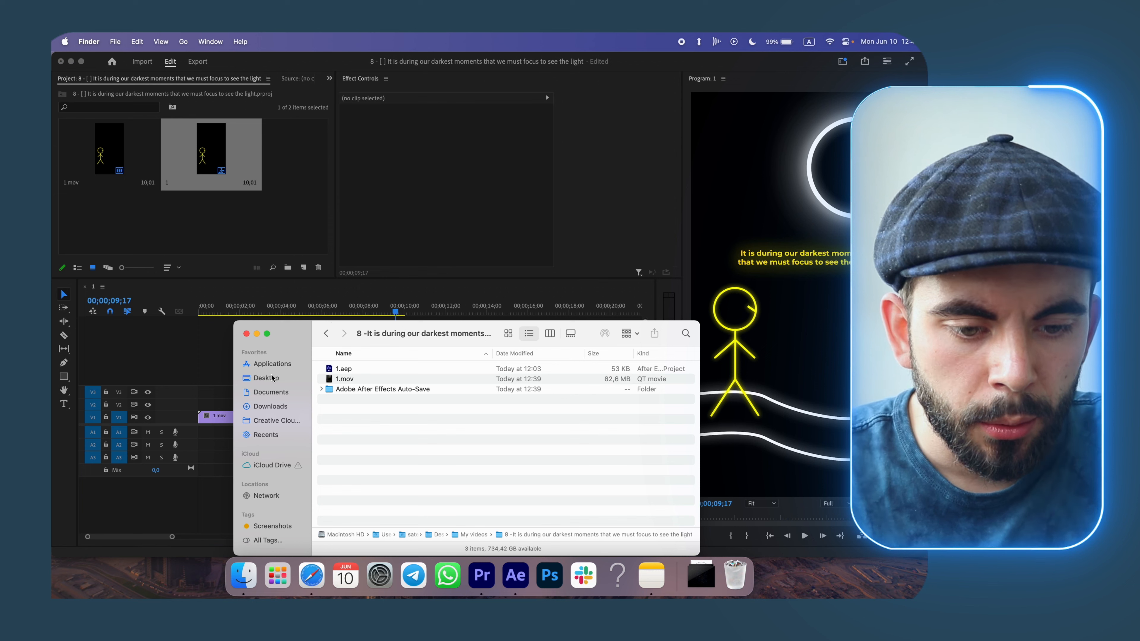
Open the Typewriter _ Sound Effect [HD].mp4 clip, mark a section, and place it on audio track A1.
{"action": "left_click", "coordinate": [269, 378]}
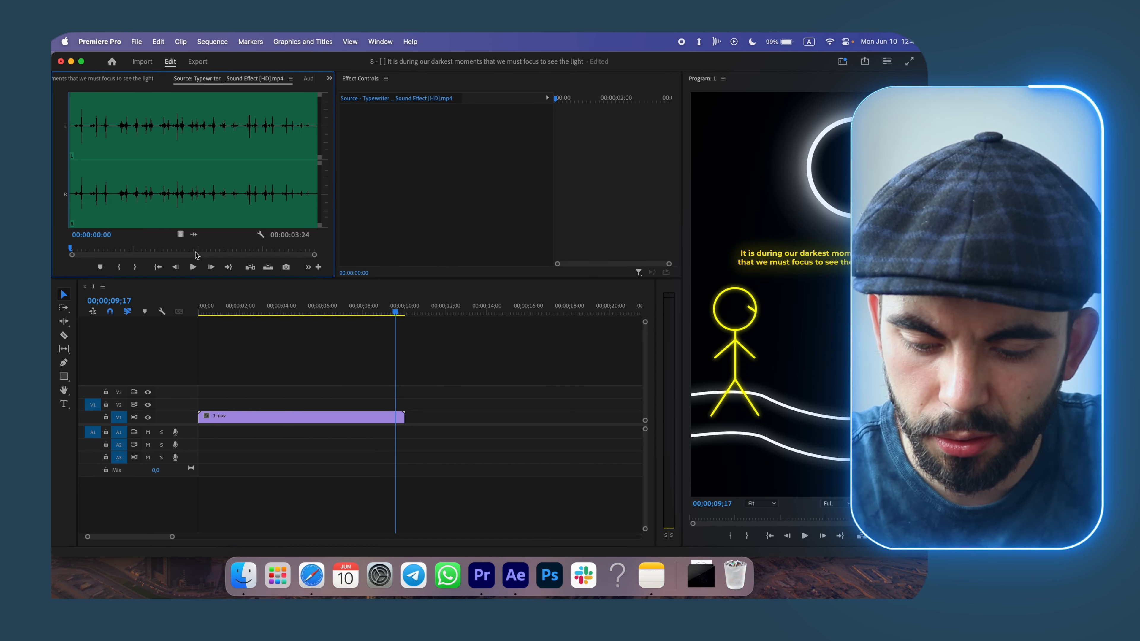
{"action": "key", "text": "XF86AudioRaiseVolume"}
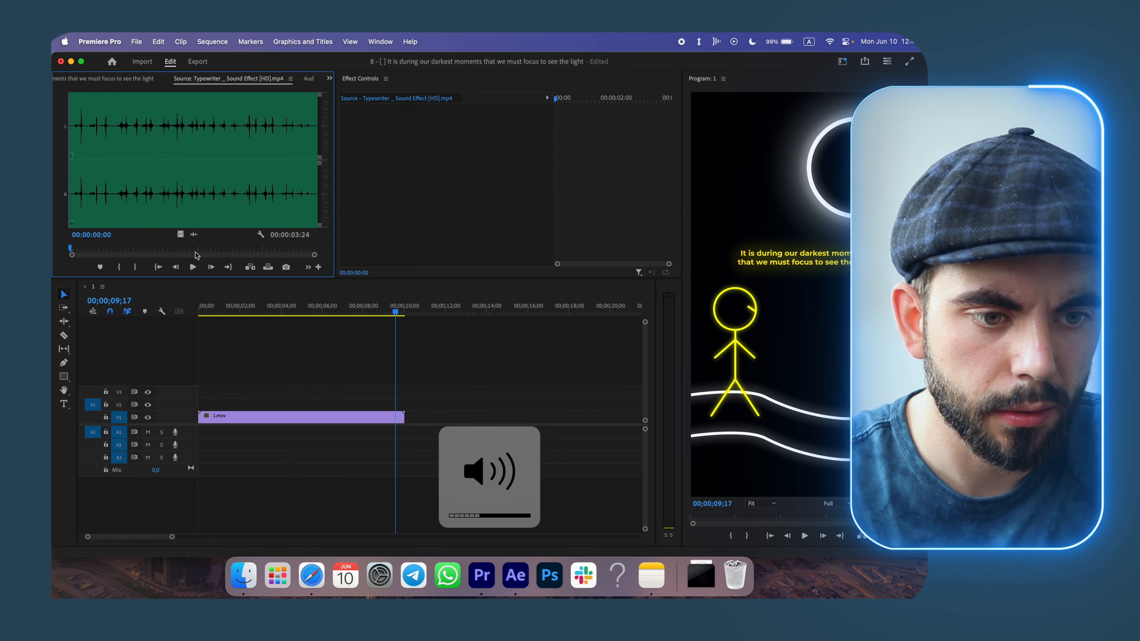
{"action": "key", "text": "space"}
{"action": "key", "text": "space"}
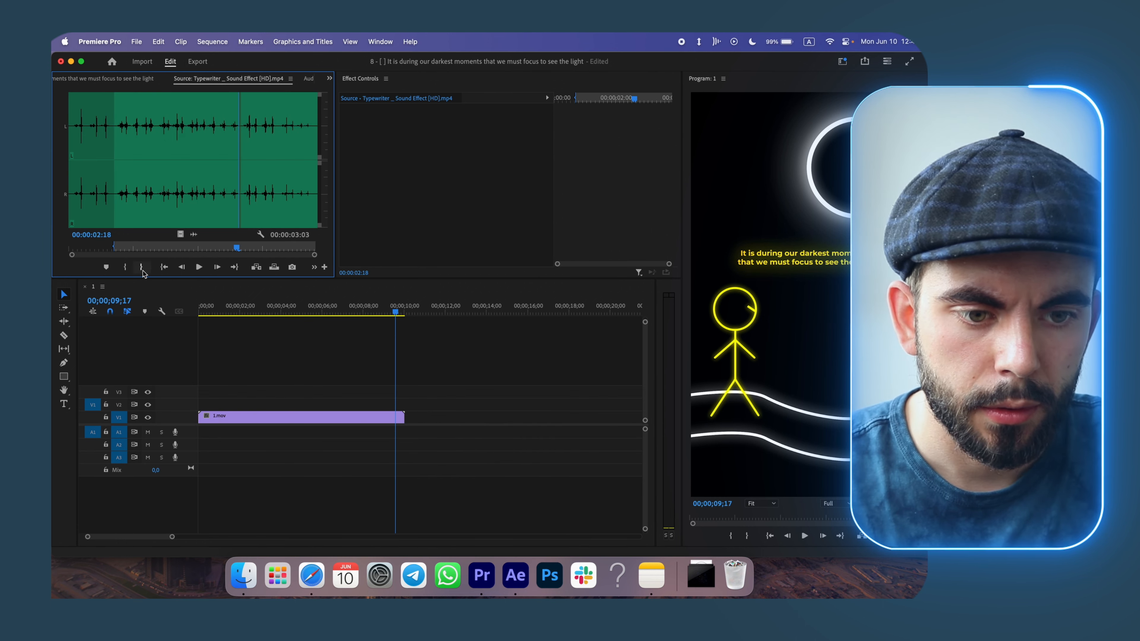
{"action": "left_click", "coordinate": [141, 267]}
{"action": "left_click_drag", "start_coordinate": [193, 234], "coordinate": [229, 434]}
Move the typewriter sound clip to start at about 2 seconds, matching the typing, and preview the sequence.
{"action": "left_click", "coordinate": [219, 306]}
{"action": "left_click_drag", "start_coordinate": [220, 301], "coordinate": [227, 306]}
{"action": "key", "text": "Right"}
{"action": "key", "text": "Right"}
{"action": "key", "text": "Right"}
{"action": "key", "text": "Right"}
{"action": "key", "text": "Right"}
{"action": "key", "text": "Right"}
{"action": "key", "text": "Right"}
{"action": "key", "text": "Right"}
{"action": "key", "text": "Right"}
{"action": "key", "text": "Right"}
{"action": "key", "text": "Right"}
{"action": "key", "text": "Right"}
{"action": "key", "text": "Right"}
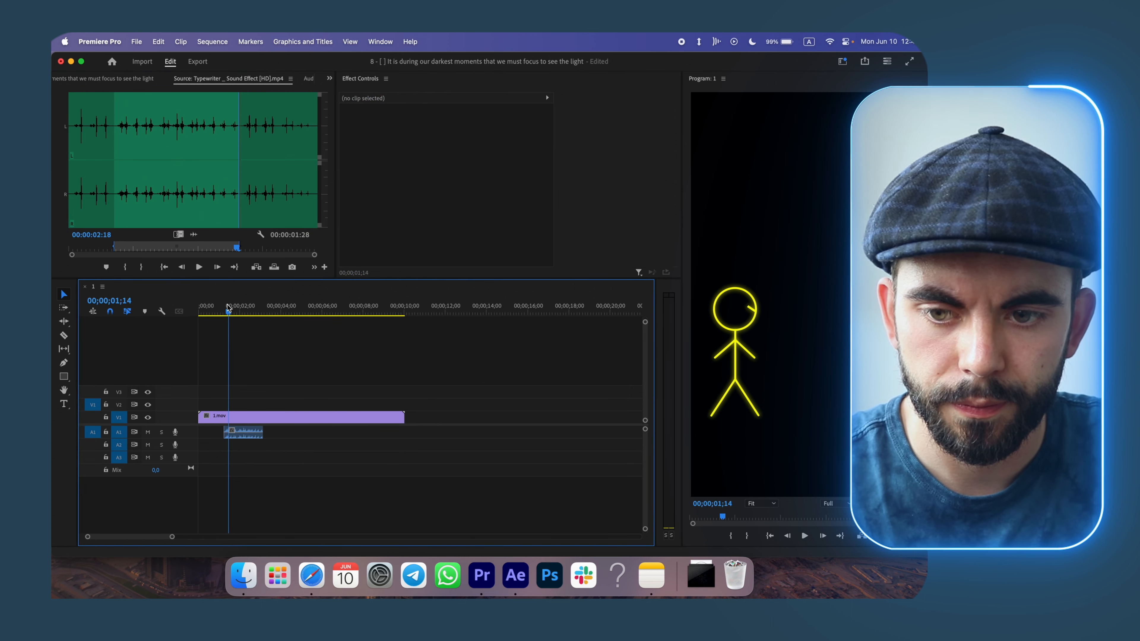
{"action": "key", "text": "Right"}
{"action": "key", "text": "Right"}
{"action": "key", "text": "Right"}
{"action": "key", "text": "Right"}
{"action": "key", "text": "Right"}
{"action": "key", "text": "Right"}
{"action": "key", "text": "Right"}
{"action": "key", "text": "Right"}
{"action": "key", "text": "Right"}
{"action": "key", "text": "Right"}
{"action": "key", "text": "Right"}
{"action": "key", "text": "Right"}
{"action": "key", "text": "Right"}
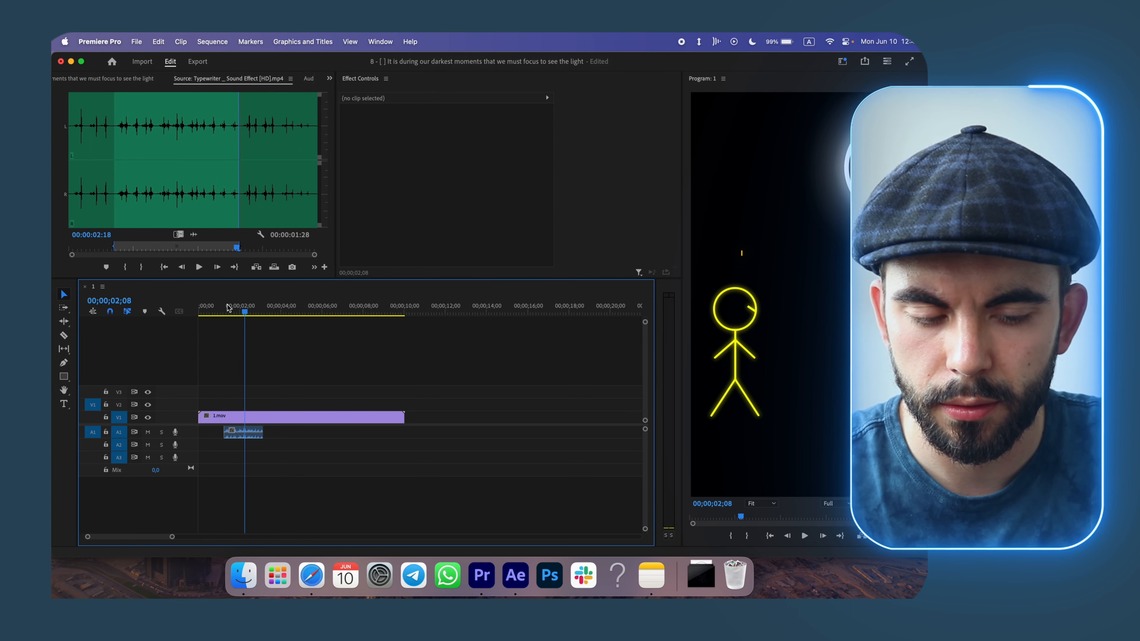
{"action": "left_click_drag", "start_coordinate": [238, 432], "coordinate": [259, 432]}
{"action": "key", "text": "space"}
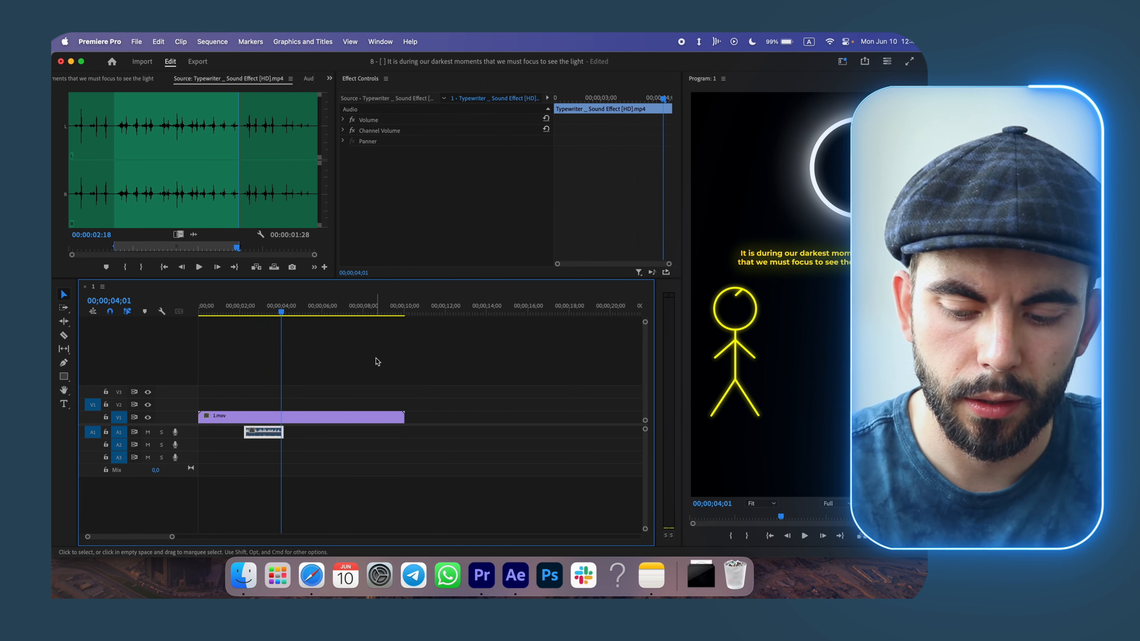
{"action": "left_click_drag", "start_coordinate": [283, 432], "coordinate": [280, 432]}
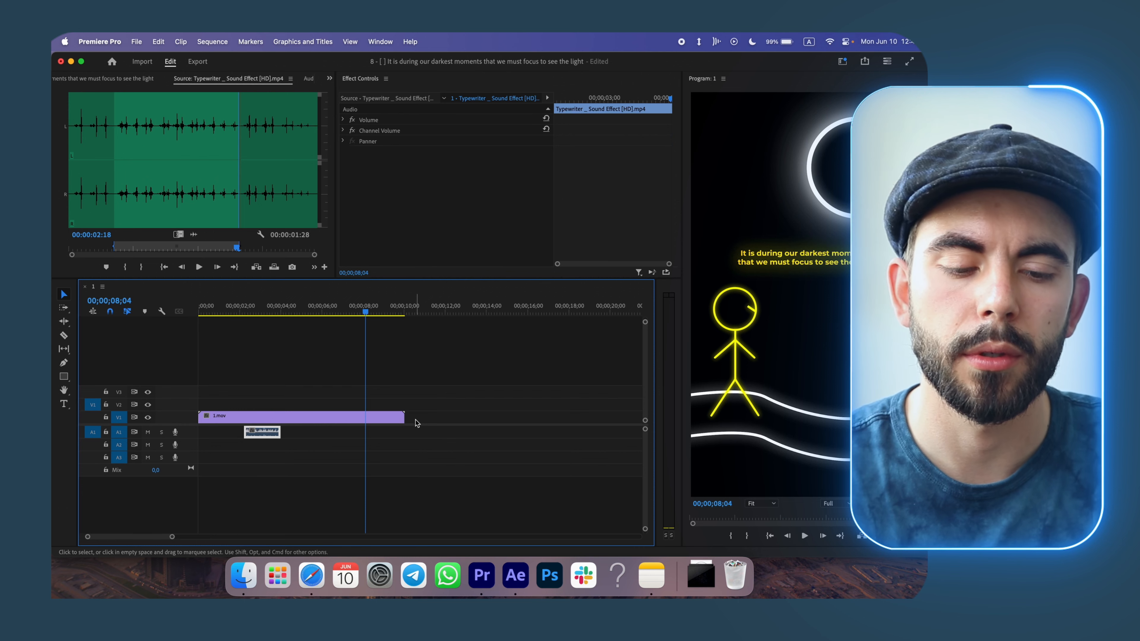